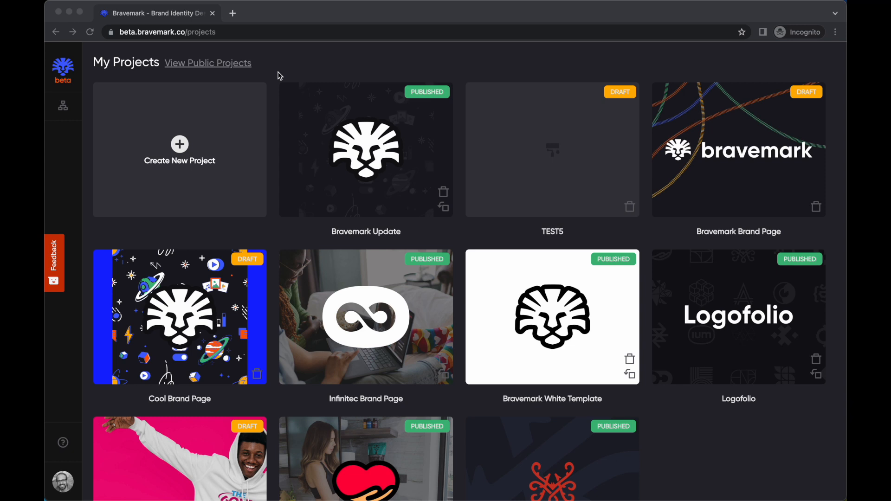
# Switch to Sketch and examine the primary logo and the logo variants below it on the Webb brand board
pyautogui.press('super+Tab')
pyautogui.press('super+Tab')
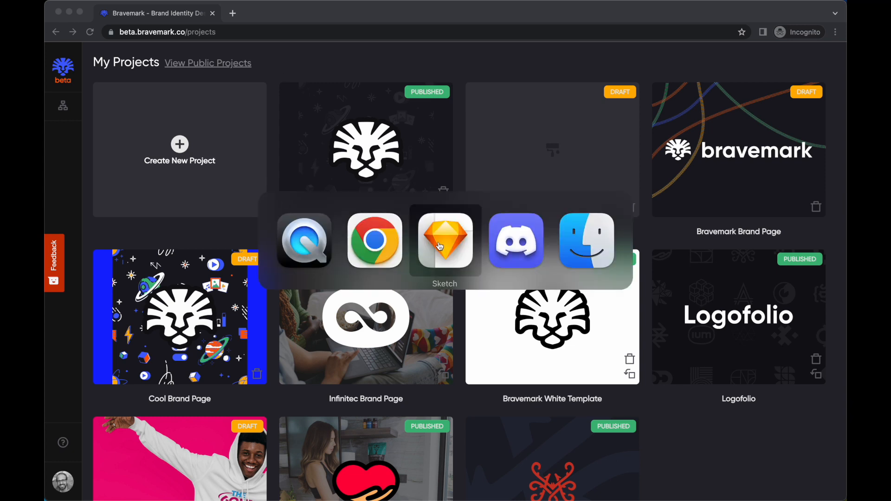
pyautogui.scroll(1, 279, 371)
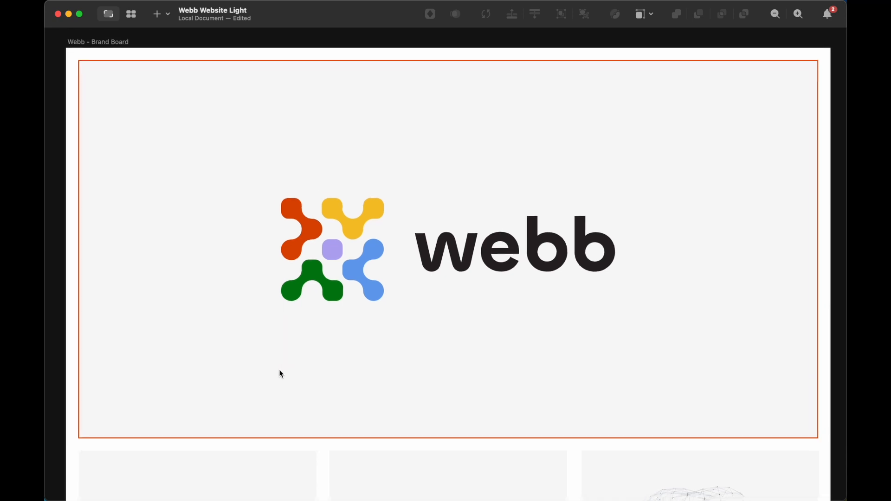
pyautogui.hscroll(-1, 279, 374)
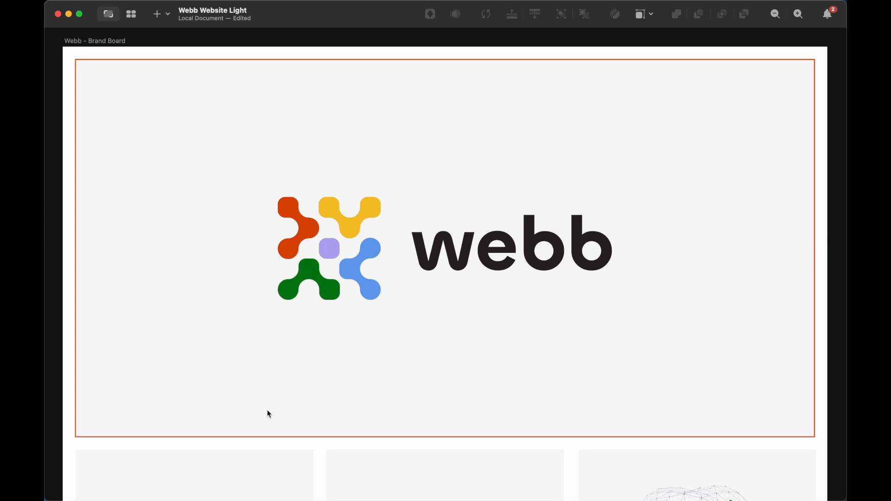
pyautogui.scroll(1, 267, 410)
pyautogui.scroll(-2, 267, 411)
pyautogui.scroll(1, 267, 411)
pyautogui.scroll(1, 268, 411)
pyautogui.scroll(-1, 267, 410)
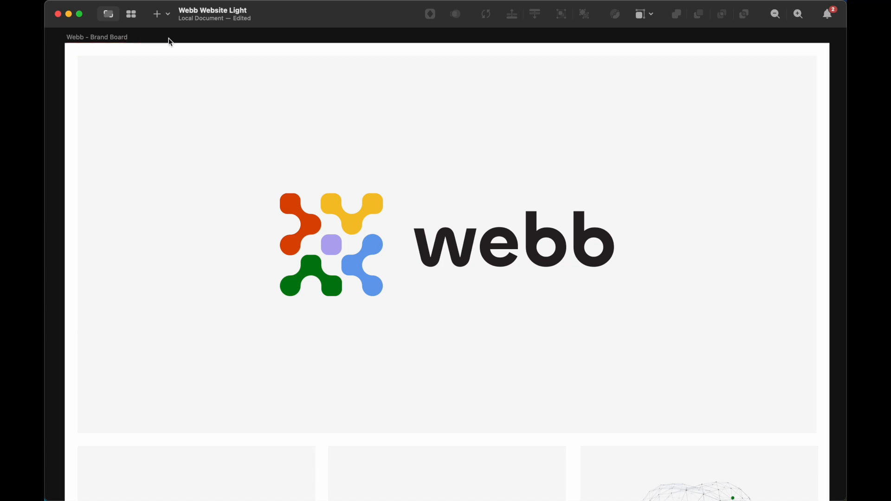
pyautogui.scroll(-3, 173, 268)
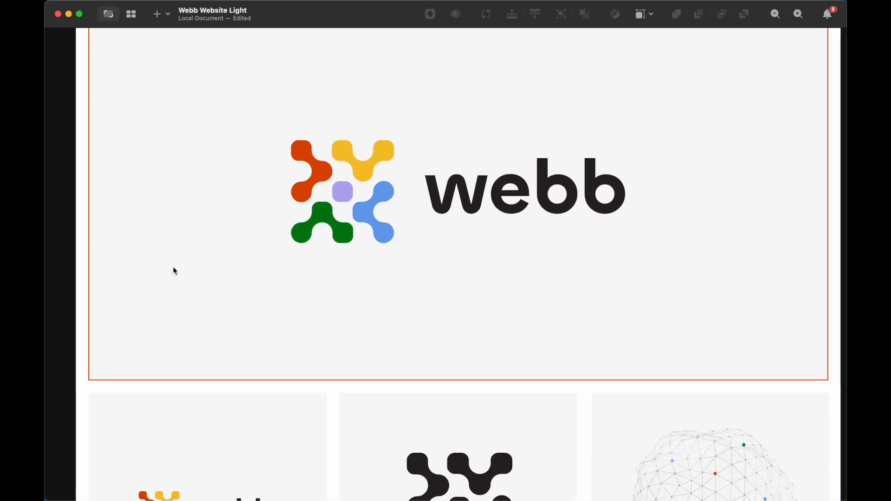
pyautogui.scroll(3, 175, 271)
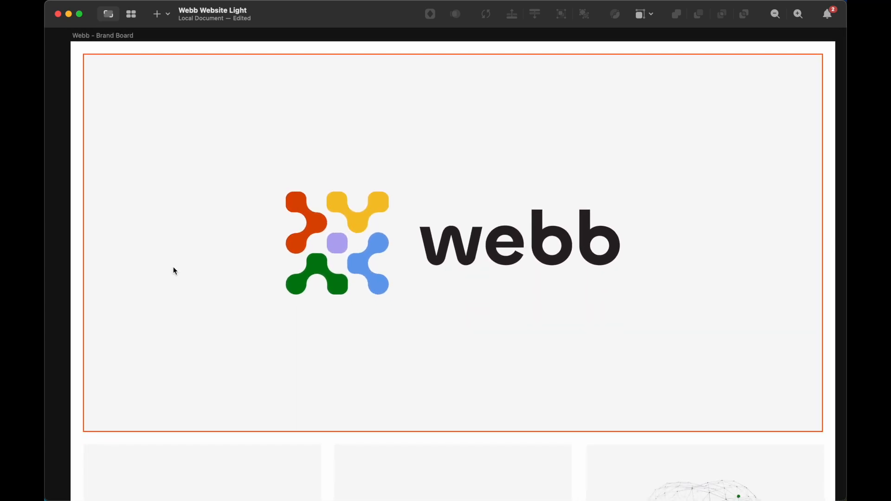
pyautogui.scroll(-4, 175, 271)
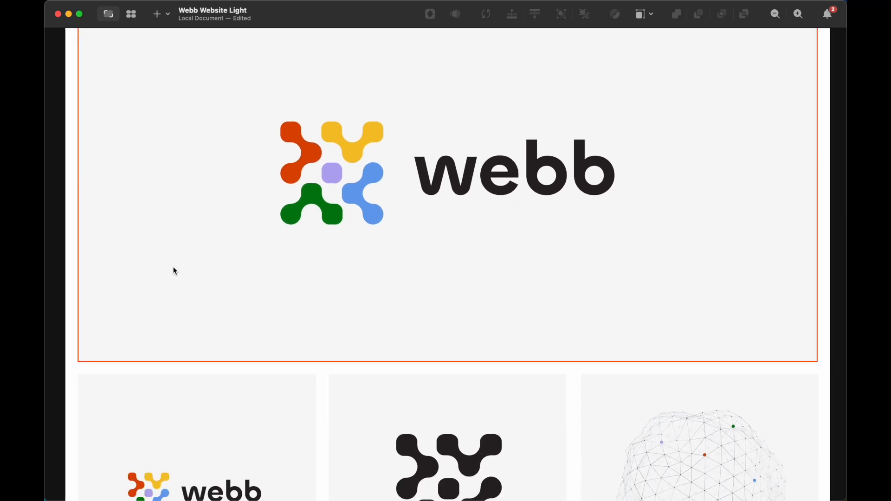
pyautogui.scroll(4, 175, 271)
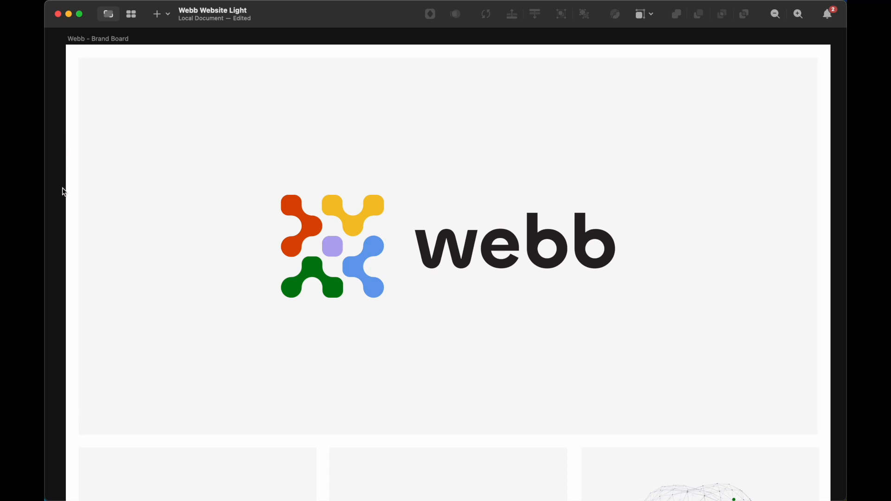
pyautogui.scroll(-10, 68, 280)
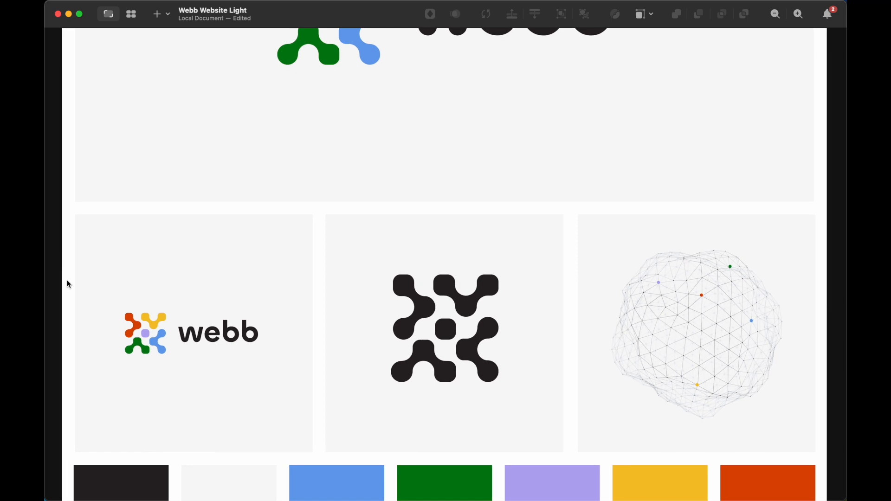
pyautogui.scroll(1, 69, 283)
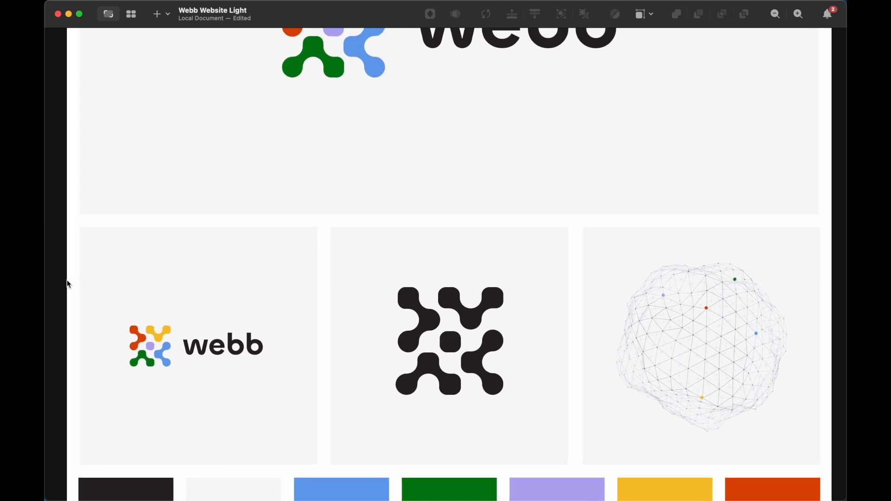
pyautogui.scroll(8, 67, 281)
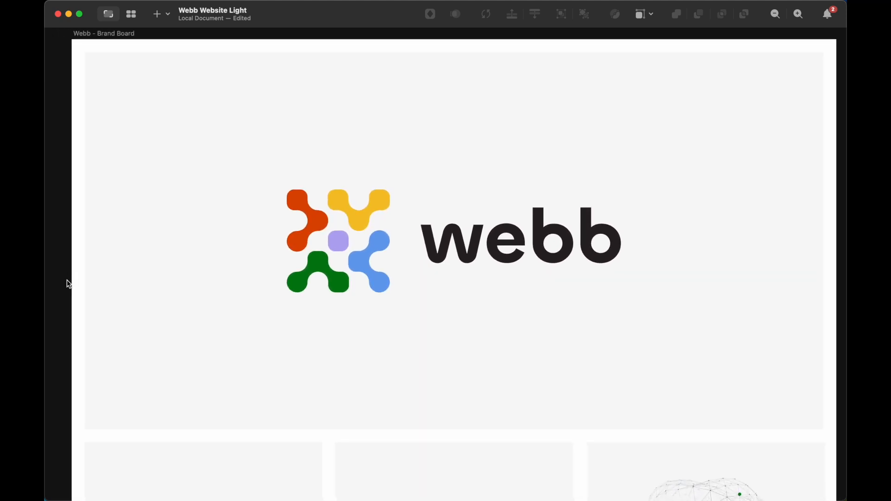
pyautogui.scroll(1, 67, 281)
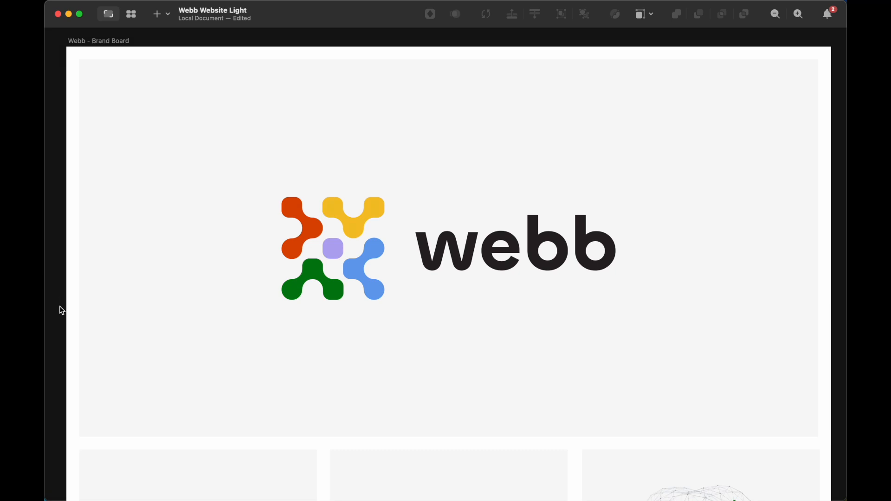
# Examine the brand board's colour palette, T-shirt mockup, pattern tiles and purple tagline card
pyautogui.scroll(-10, 249, 202)
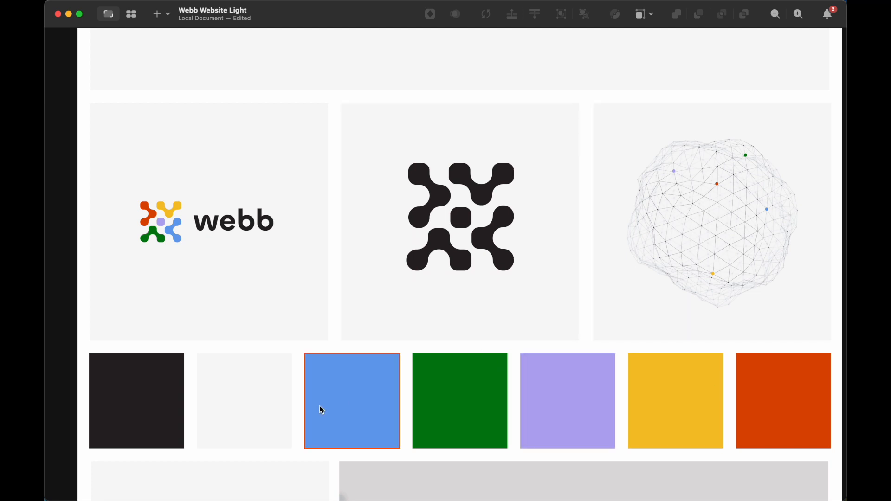
pyautogui.scroll(-5, 321, 410)
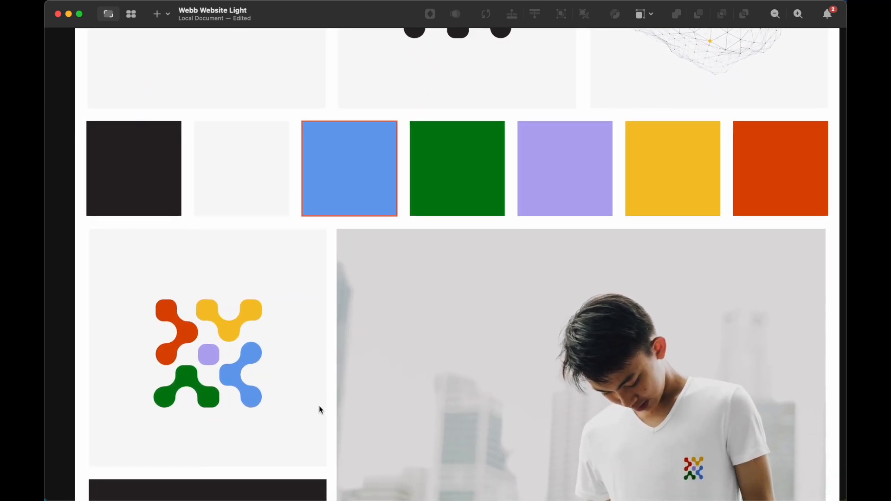
pyautogui.scroll(-3, 319, 409)
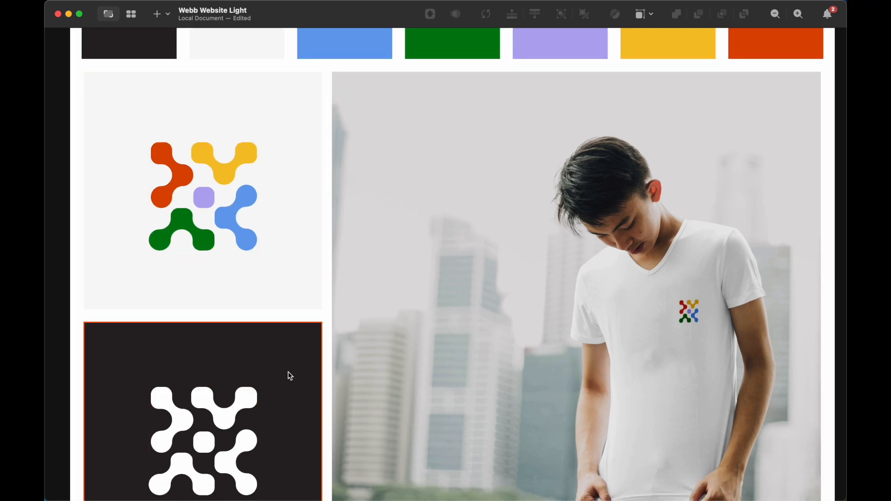
pyautogui.scroll(-4, 290, 376)
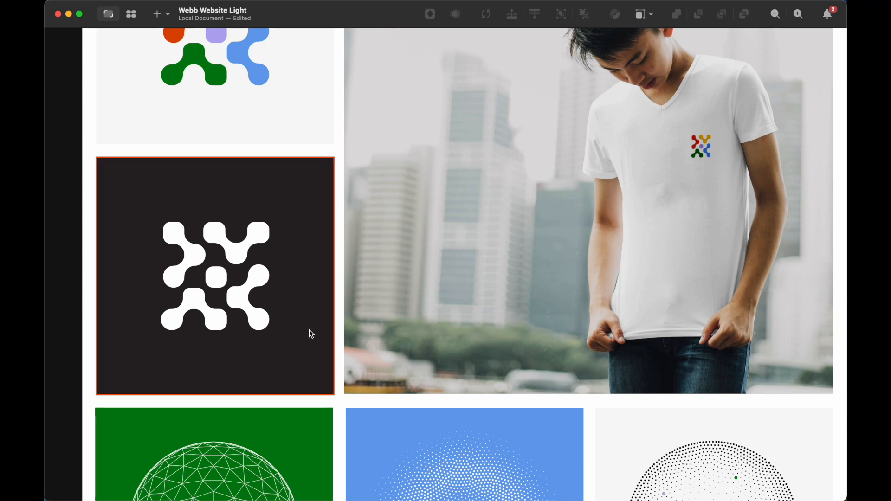
pyautogui.scroll(-6, 344, 436)
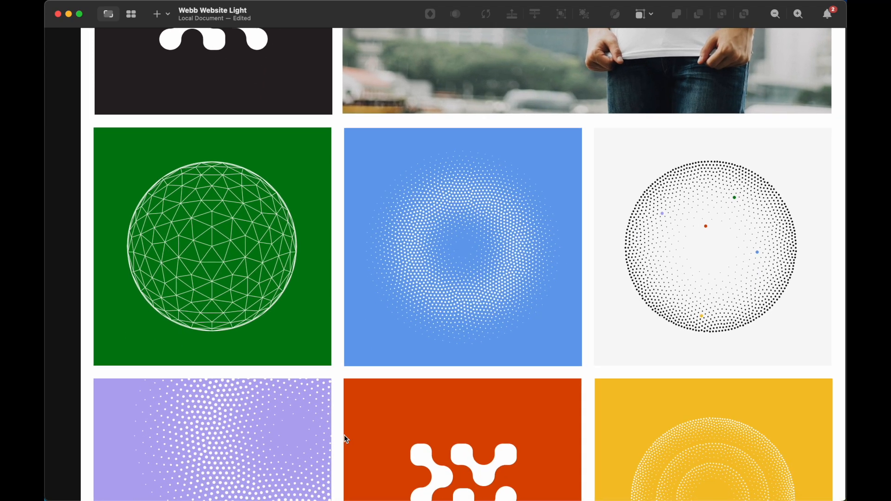
pyautogui.scroll(-2, 344, 436)
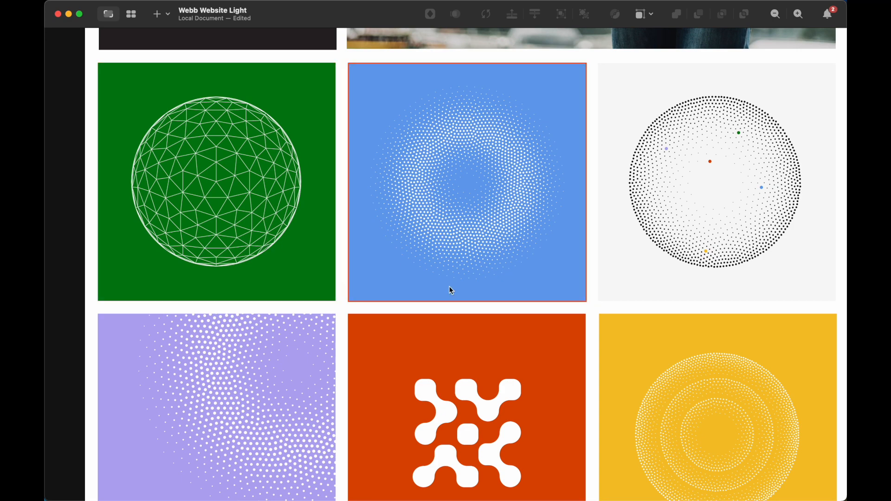
pyautogui.scroll(-2, 293, 423)
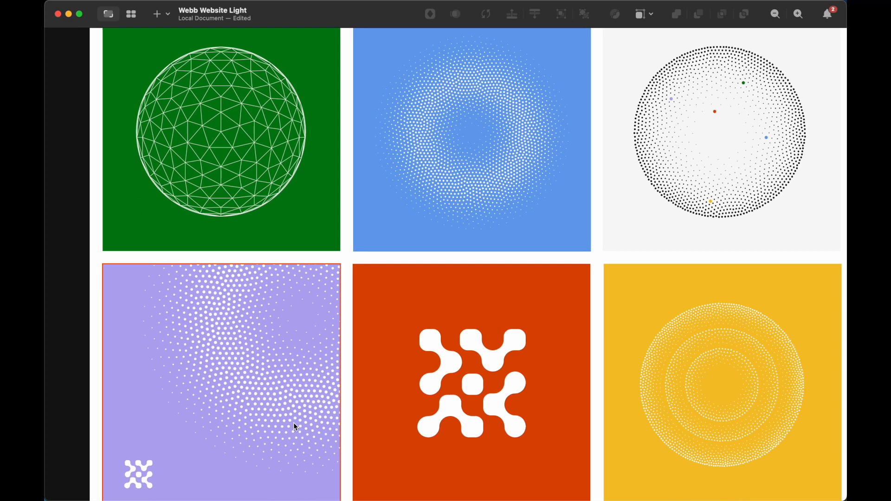
pyautogui.scroll(-5, 294, 424)
pyautogui.scroll(-1, 293, 422)
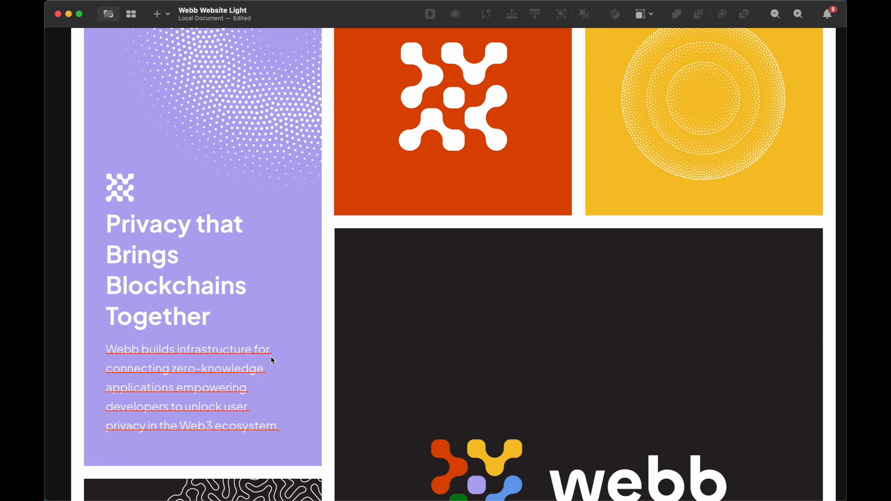
pyautogui.scroll(-4, 288, 408)
pyautogui.scroll(1, 288, 411)
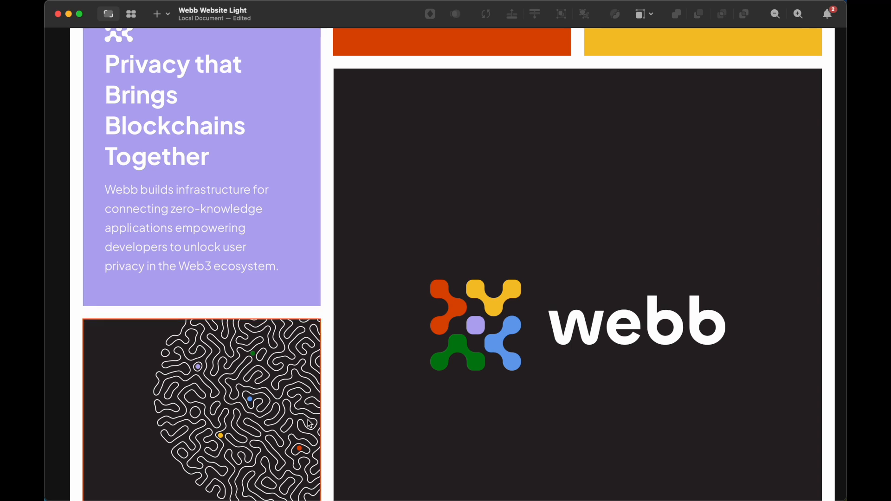
pyautogui.scroll(-1, 310, 423)
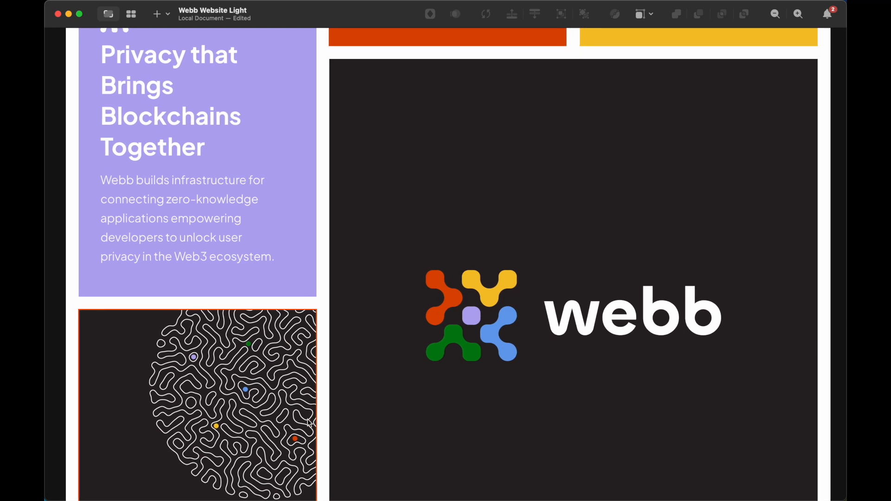
# Examine the remaining brand board tiles, including the dark logo tile, the orange privacy banner and the lanyard badge mockup
pyautogui.hscroll(1, 309, 424)
pyautogui.scroll(-10, 309, 424)
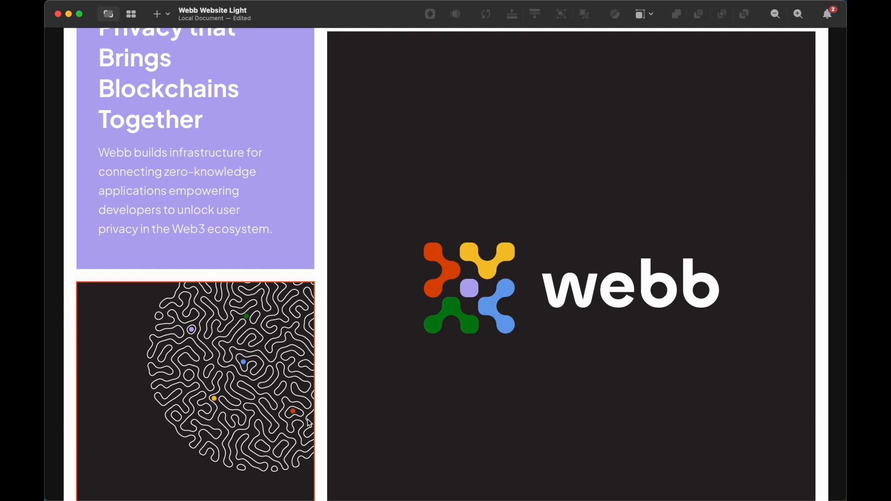
pyautogui.hscroll(-1, 310, 423)
pyautogui.scroll(-5, 310, 423)
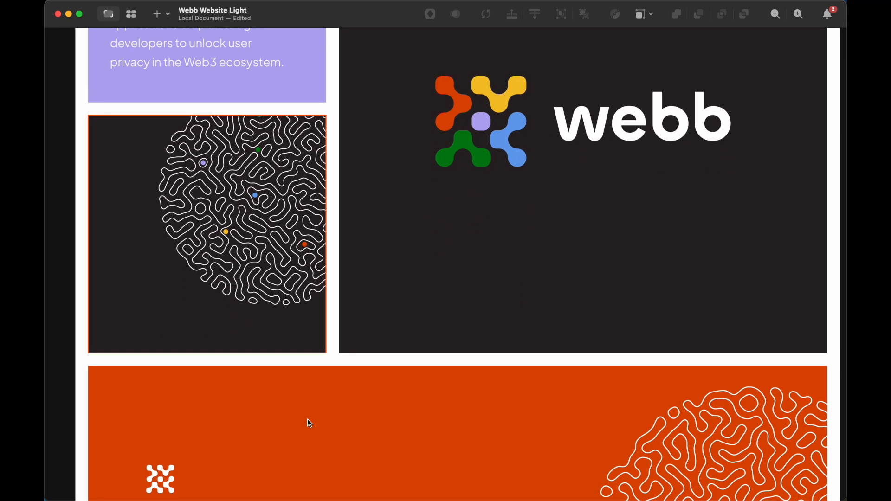
pyautogui.scroll(-2, 310, 423)
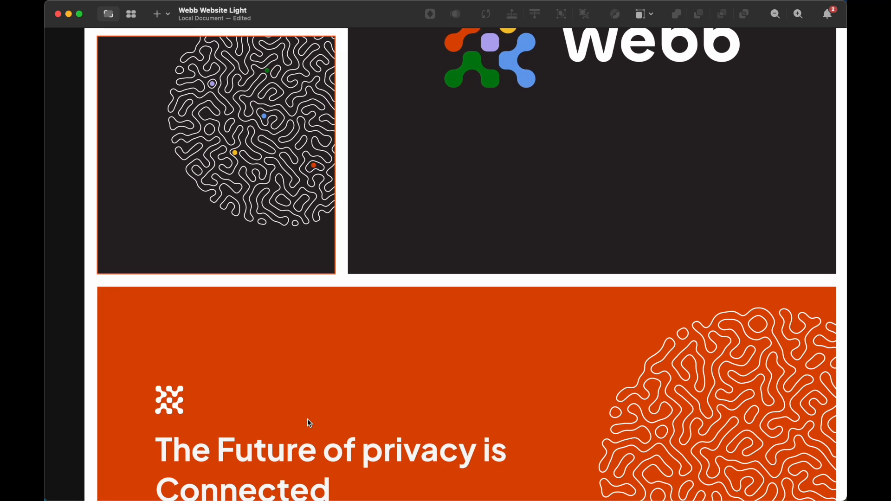
pyautogui.scroll(-2, 309, 423)
pyautogui.scroll(-3, 310, 423)
pyautogui.hscroll(2, 310, 423)
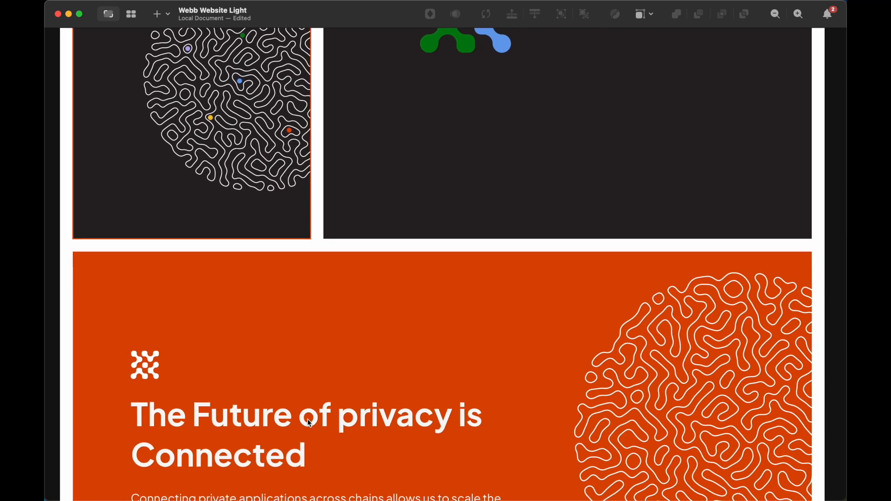
pyautogui.scroll(-5, 310, 423)
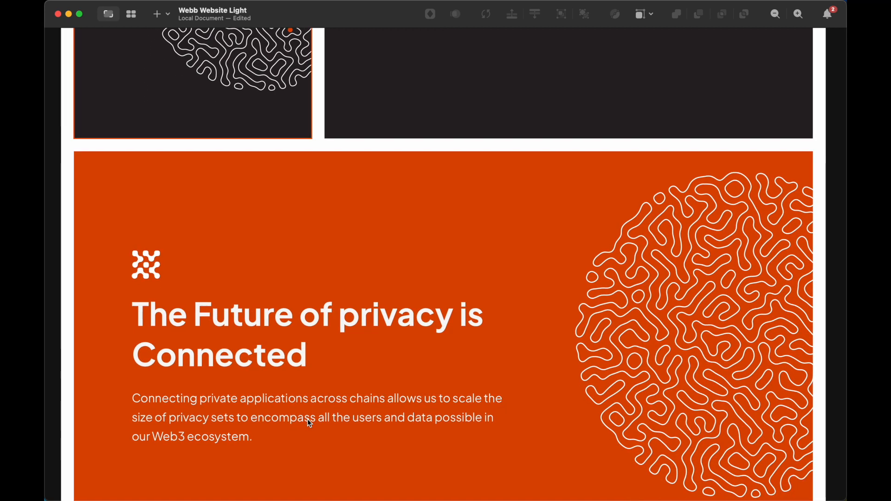
pyautogui.scroll(-10, 308, 420)
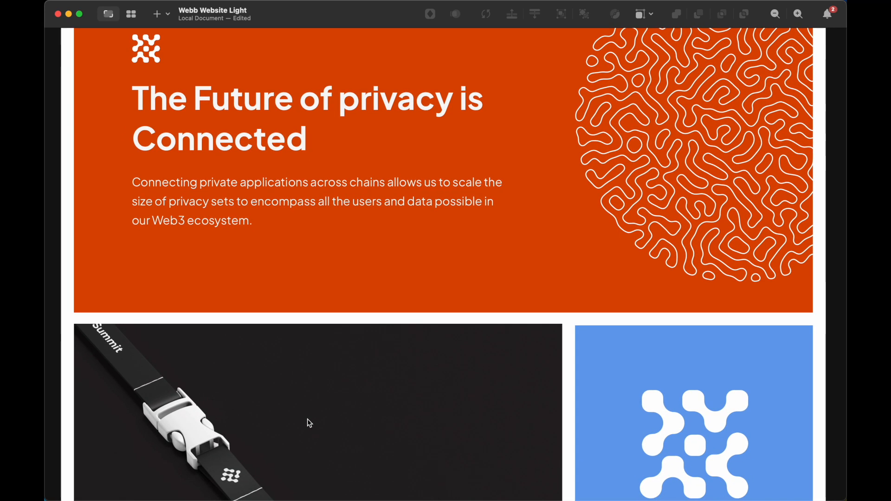
pyautogui.scroll(-5, 307, 420)
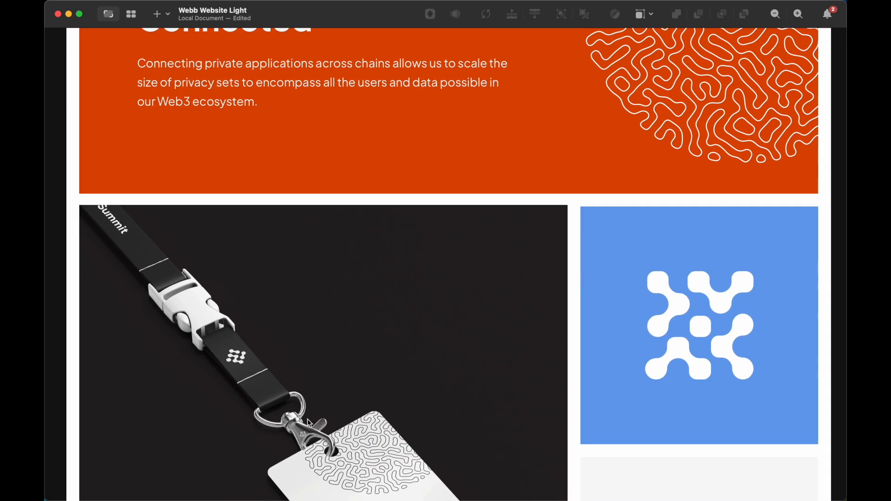
pyautogui.scroll(-10, 309, 423)
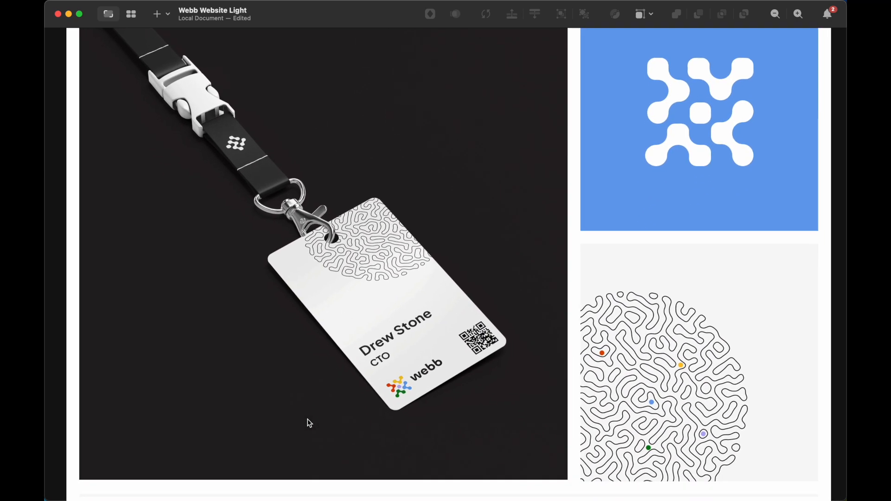
pyautogui.scroll(-10, 309, 423)
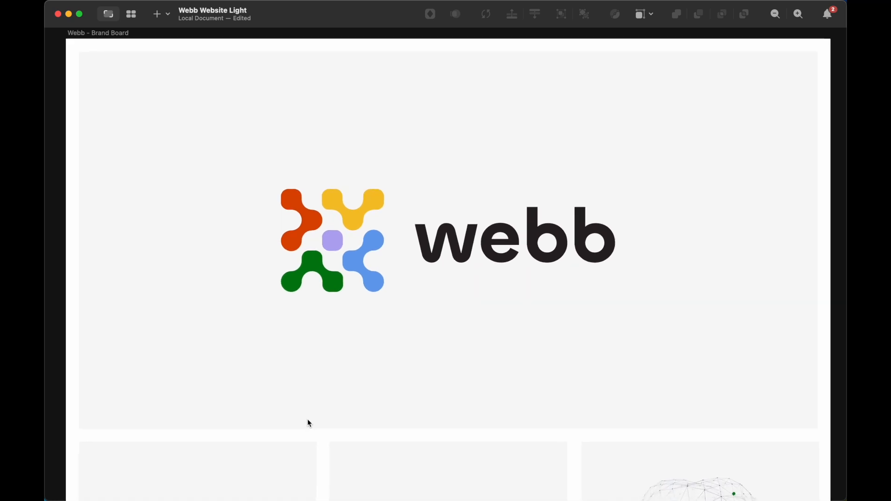
# Select the large Webb logo on the brand board and make it exportable in SVG format
pyautogui.click(432, 271)
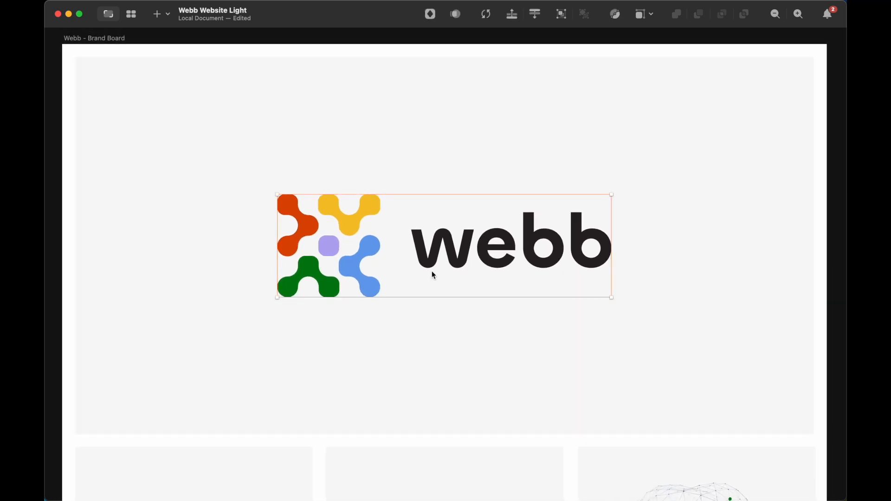
pyautogui.press('alt+super+2')
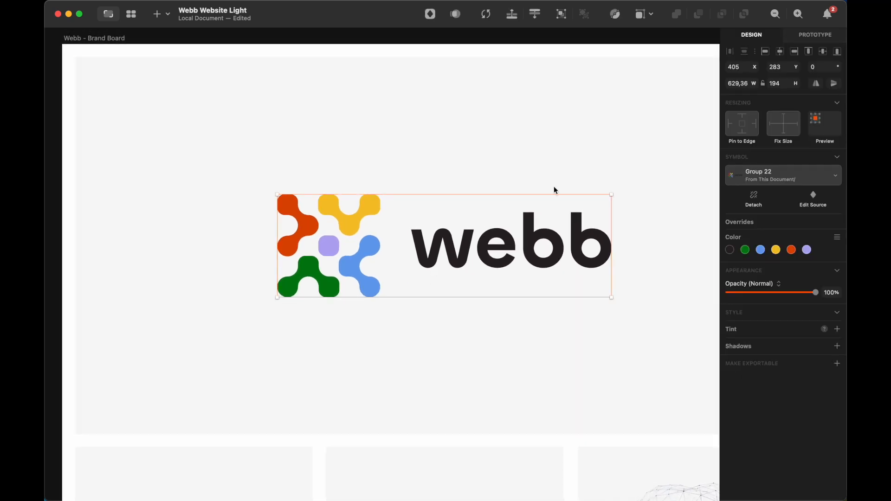
pyautogui.click(838, 365)
pyautogui.click(816, 400)
pyautogui.click(817, 465)
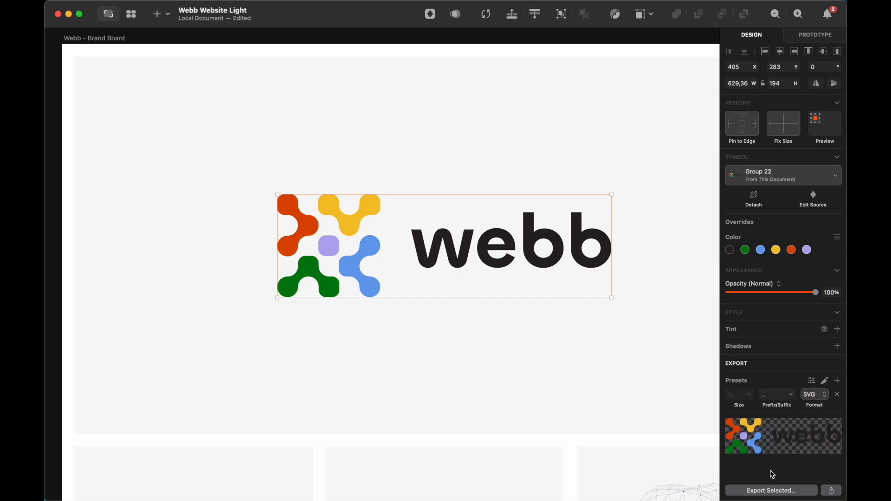
# Export the selected logo to the Desktop under the file name webb-logo-large
pyautogui.click(773, 491)
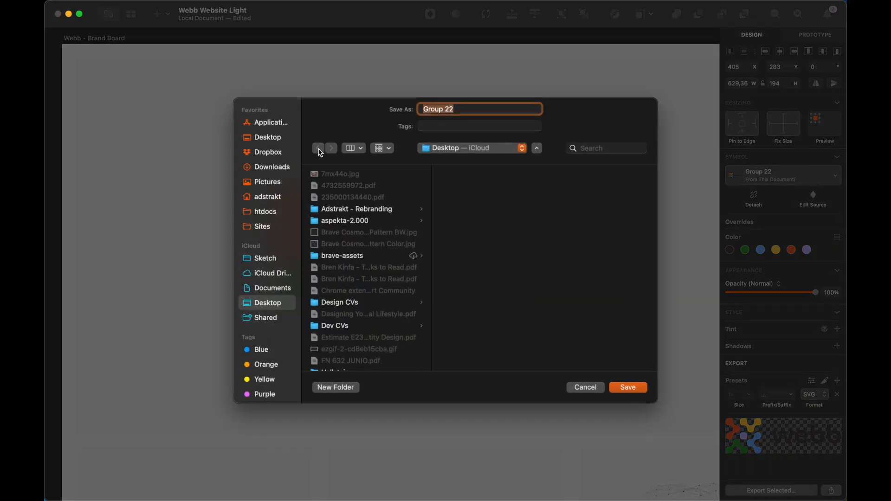
pyautogui.click(277, 139)
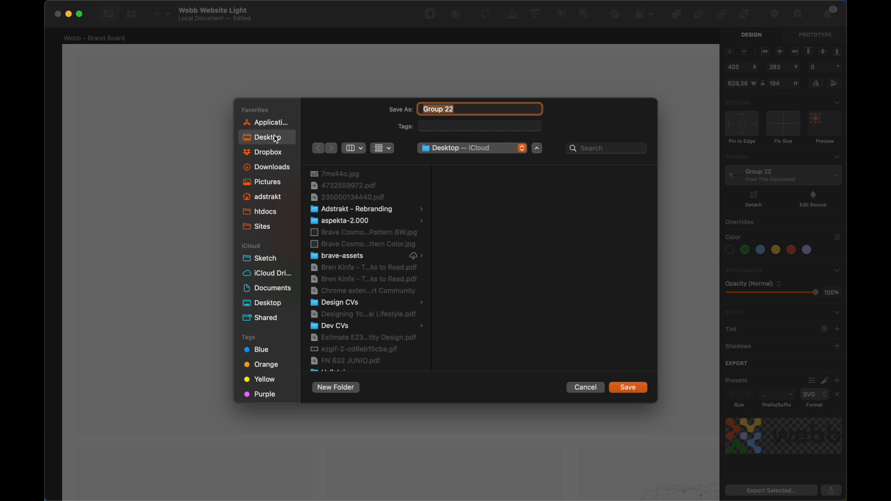
pyautogui.doubleClick(459, 109)
pyautogui.press('super+a')
pyautogui.write('we')
pyautogui.press('Return')
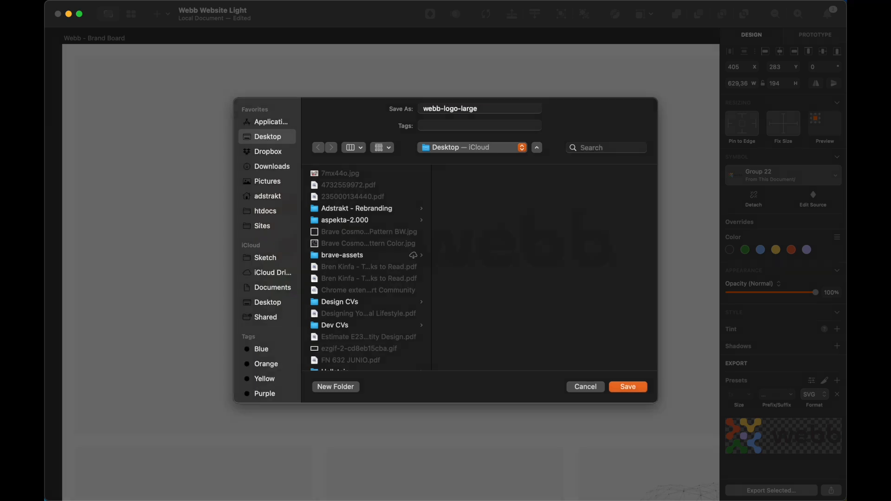
# Switch to Bravemark in Chrome and create a project named Webb Brand Page for client Webb, using the Starter Template
pyautogui.press('super+Tab')
pyautogui.press('super+Tab')
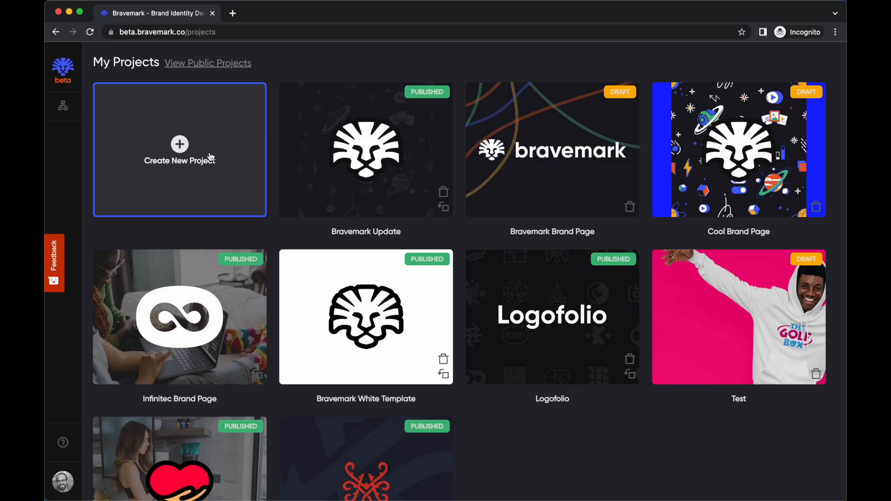
pyautogui.click(181, 147)
pyautogui.click(424, 193)
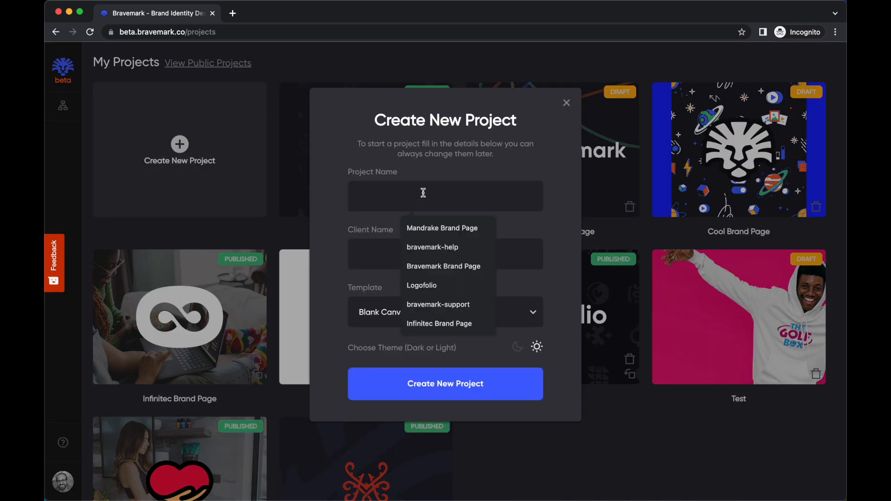
pyautogui.write('Webb Br')
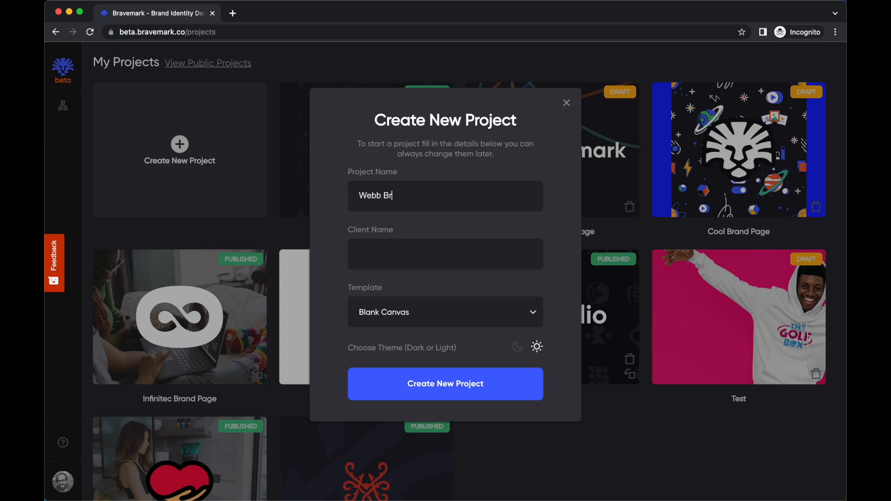
pyautogui.click(449, 241)
pyautogui.write('Webb')
pyautogui.click(446, 318)
pyautogui.click(442, 361)
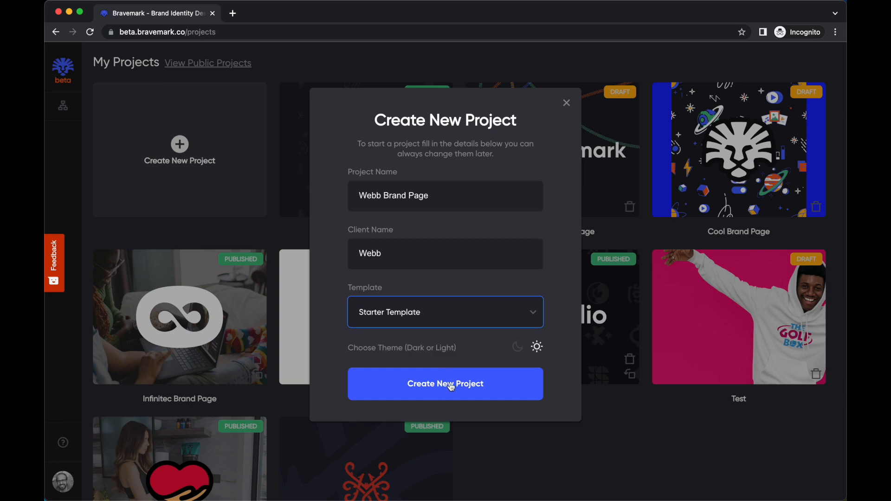
pyautogui.click(448, 386)
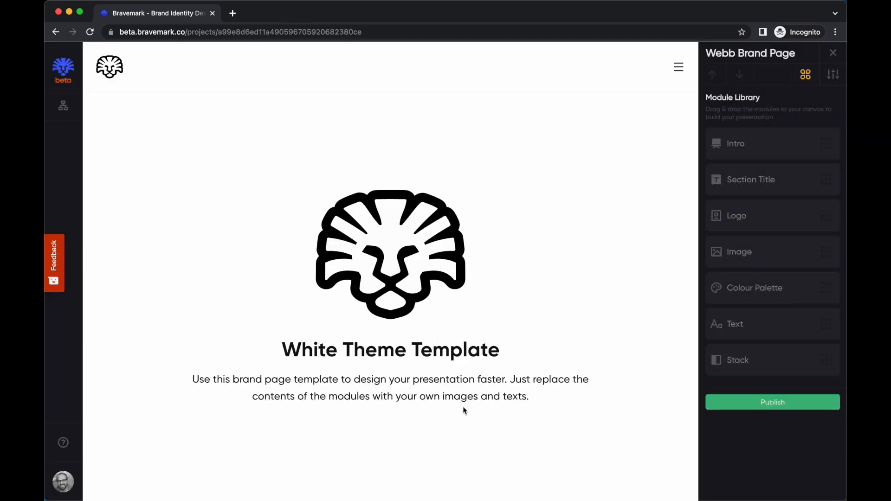
# Look through the starter template to the Colours section and open the White 1 swatch of the Primary Colors palette
pyautogui.scroll(-20, 465, 408)
pyautogui.scroll(10, 463, 410)
pyautogui.scroll(-8, 463, 410)
pyautogui.scroll(6, 463, 408)
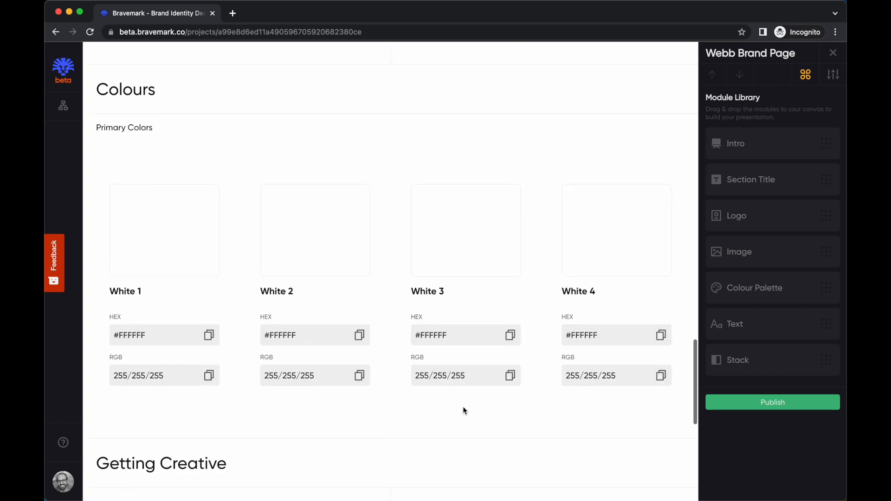
pyautogui.click(169, 259)
pyautogui.scroll(-2, 204, 292)
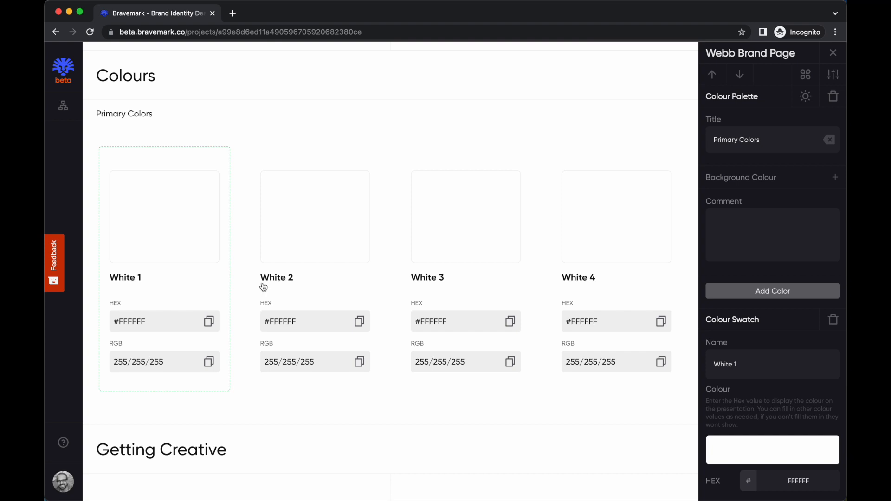
# Switch to Sketch and copy the hex value 007D0D of the logo's green colour
pyautogui.press('super+Tab')
pyautogui.press('super+Tab')
pyautogui.press('super+Tab')
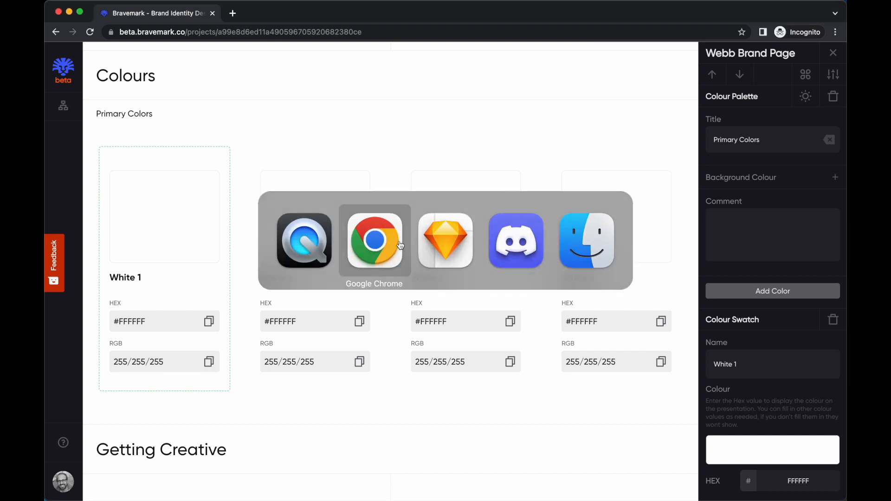
pyautogui.press('super+Tab')
pyautogui.click(449, 256)
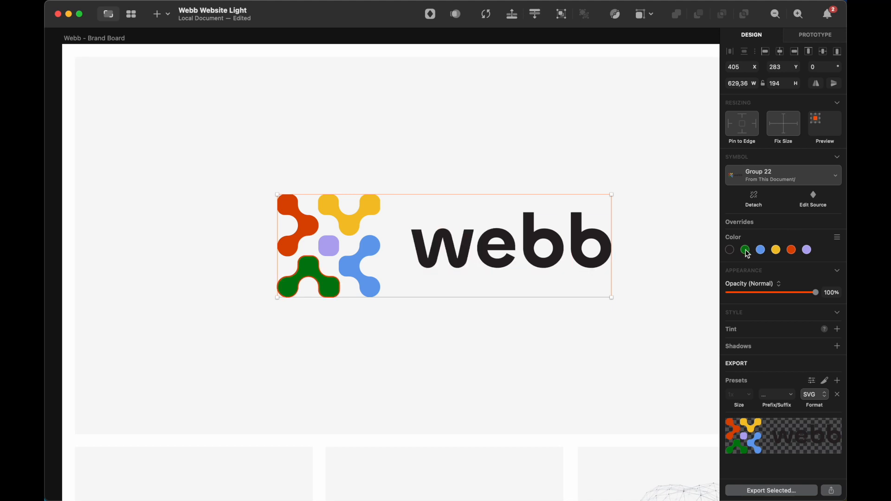
pyautogui.click(746, 252)
pyautogui.press('super+c')
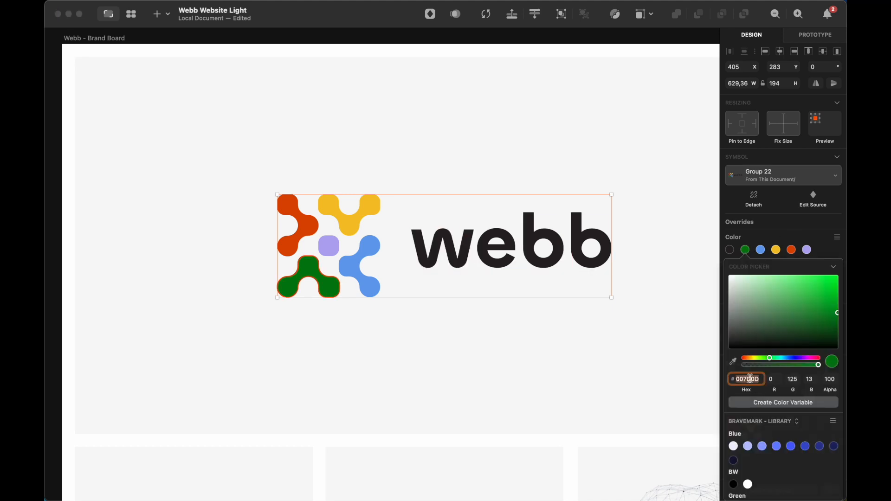
# Switch back to Chrome, rename the White 2 swatch as Green and set its hex value to 007D0D
pyautogui.press('super+Tab')
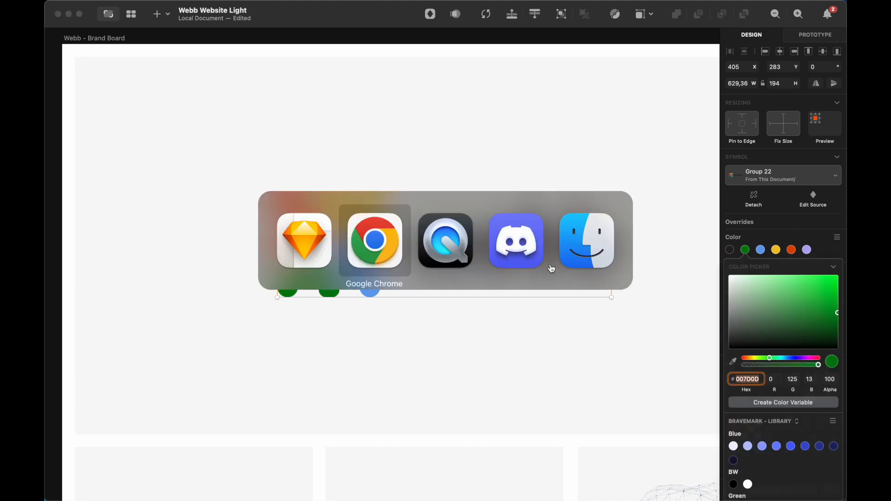
pyautogui.click(388, 238)
pyautogui.click(357, 245)
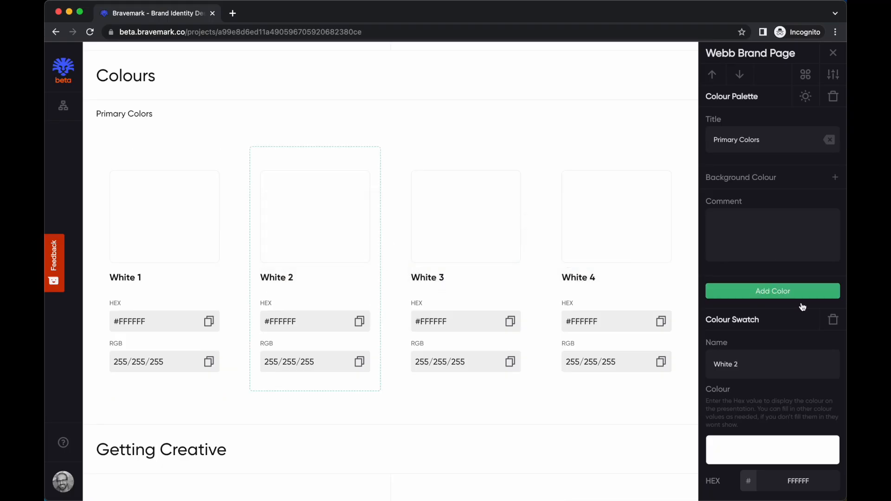
pyautogui.click(747, 367)
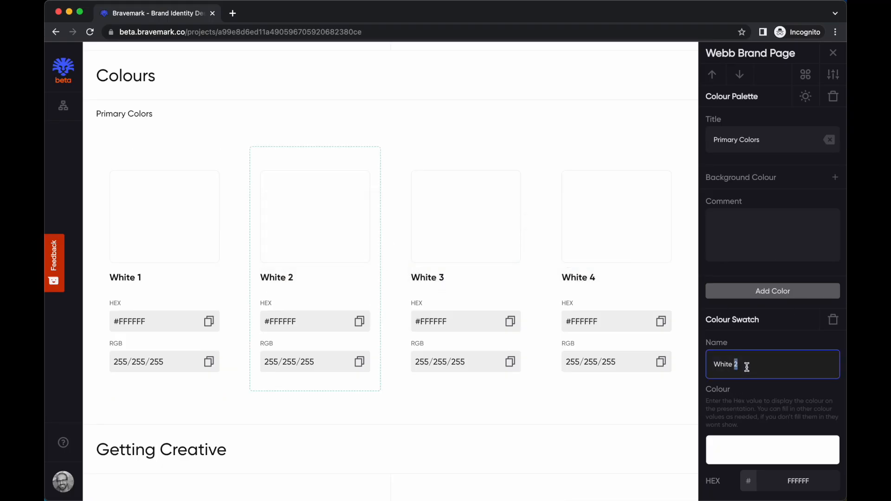
pyautogui.hotkey('alt', 'shift', 'Left')
pyautogui.write('Gree')
pyautogui.scroll(-2, 773, 428)
pyautogui.doubleClick(792, 398)
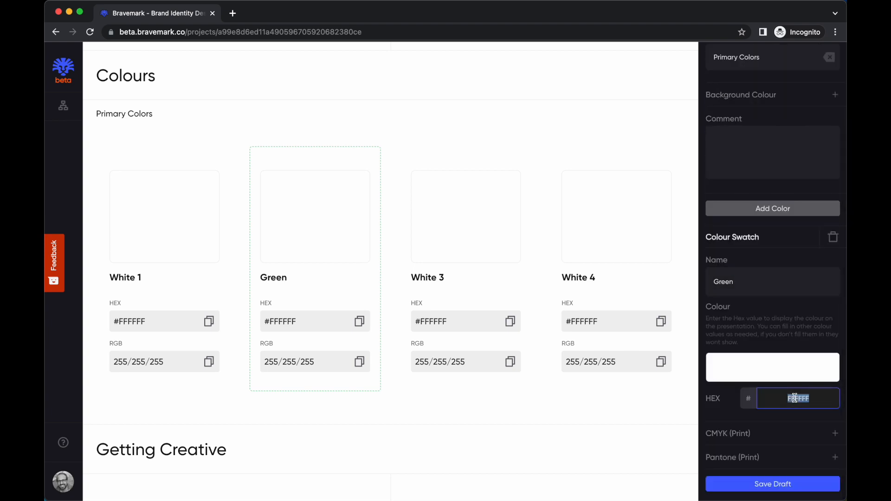
pyautogui.press('super+v')
# Copy the logo's blue hex value from Sketch, turn the White 1 swatch into Blue with 67A0EE, and save the draft
pyautogui.press('super+Tab')
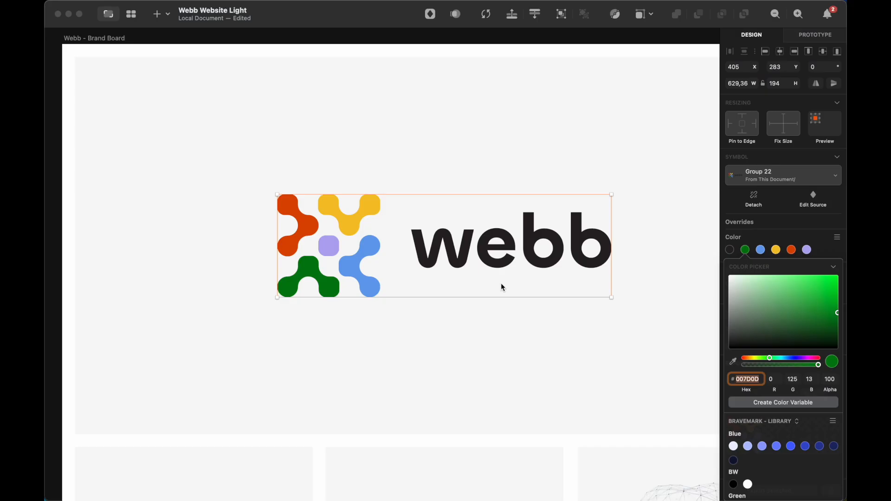
pyautogui.click(761, 251)
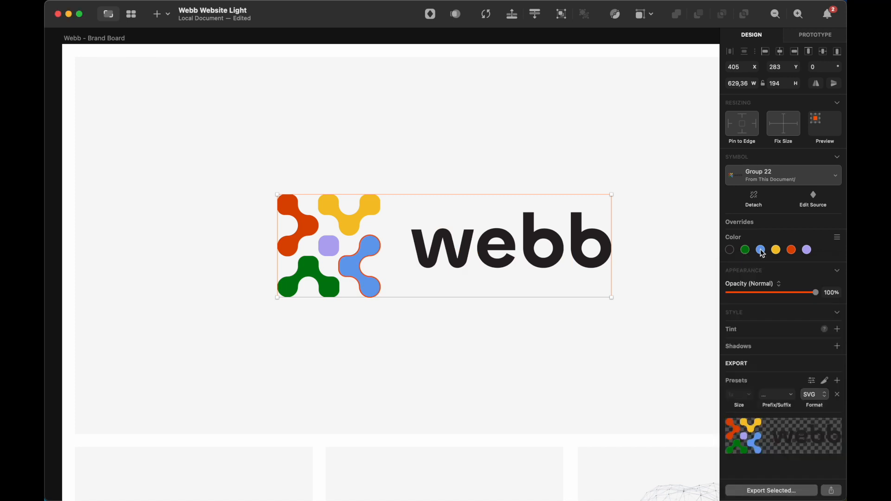
pyautogui.click(761, 250)
pyautogui.hotkey('ctrl', 'c')
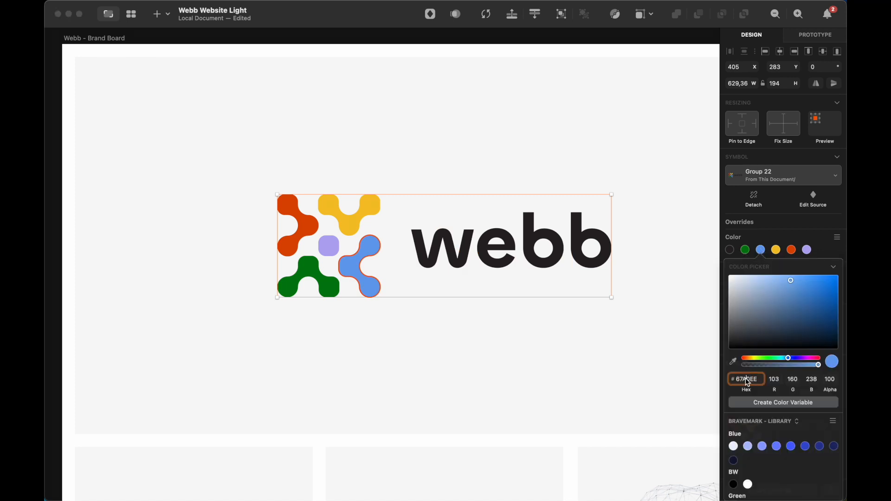
pyautogui.press('super+Tab')
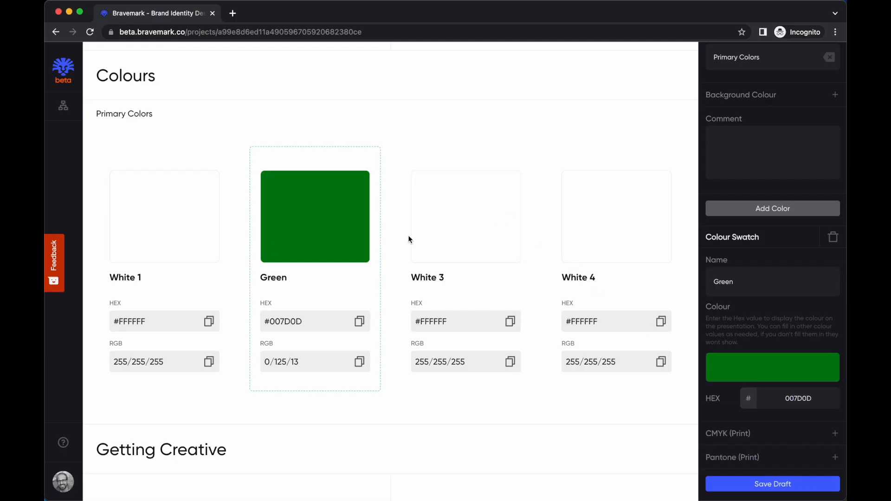
pyautogui.click(149, 226)
pyautogui.doubleClick(789, 405)
pyautogui.hotkey('ctrl', 'v')
pyautogui.click(766, 483)
# Copy the logo's yellow hex value from Sketch and set the third palette swatch to F4C328
pyautogui.click(489, 238)
pyautogui.press('super+Tab')
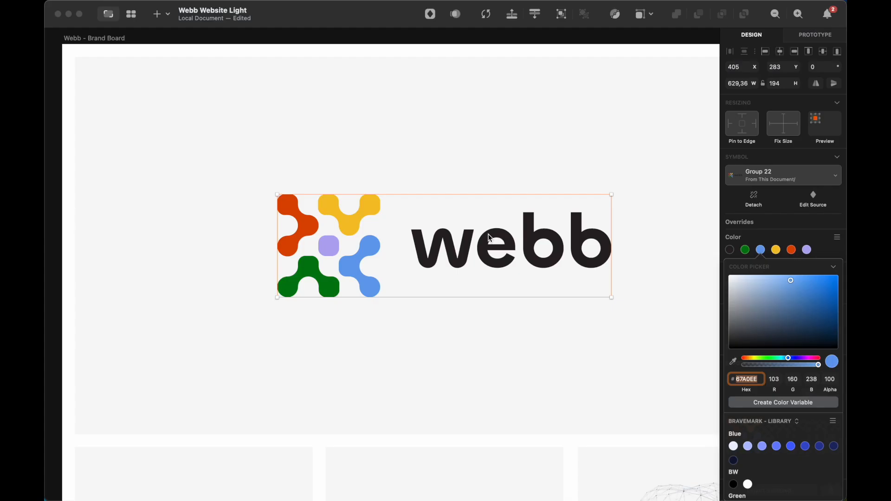
pyautogui.click(777, 252)
pyautogui.click(778, 252)
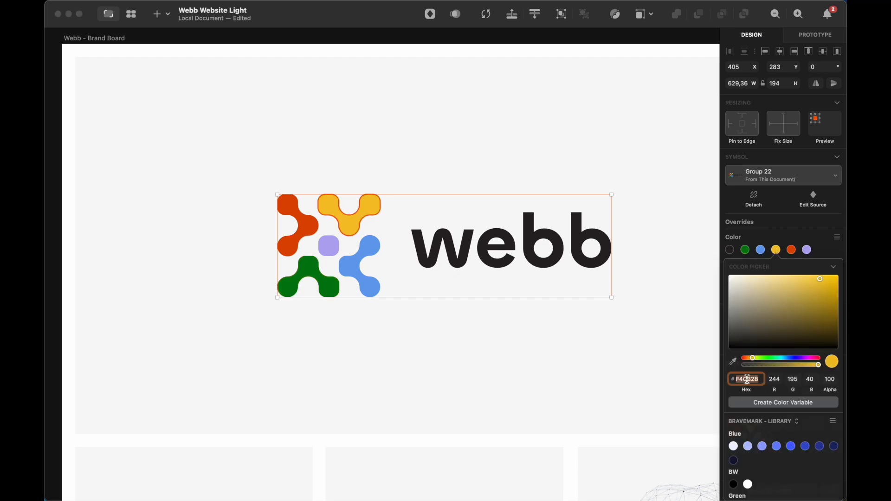
pyautogui.doubleClick(744, 381)
pyautogui.press('super+c')
pyautogui.press('super+Tab')
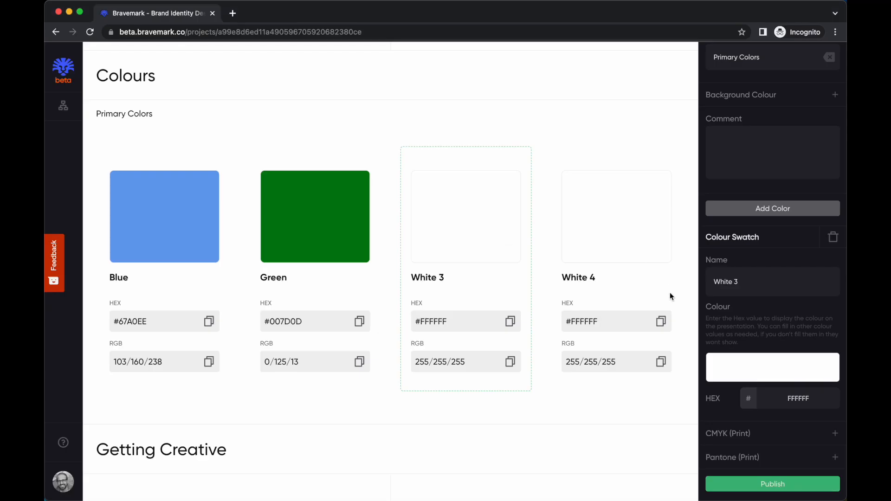
pyautogui.doubleClick(796, 400)
pyautogui.press('super+v')
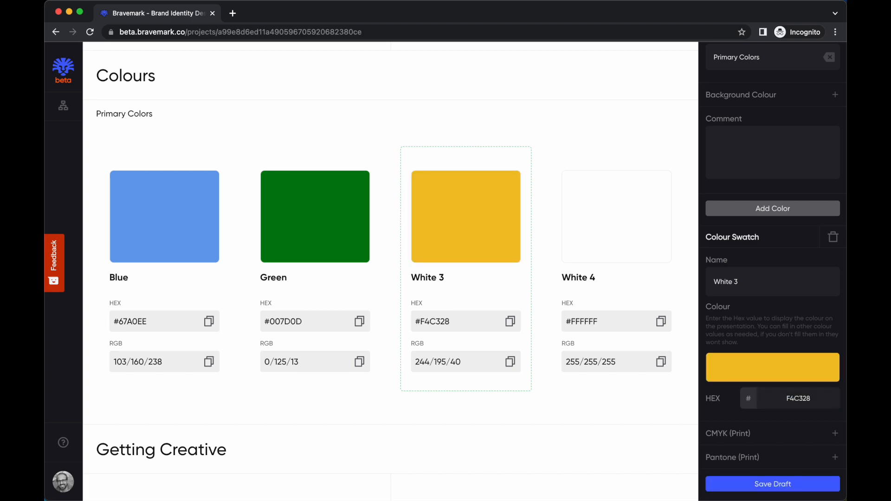
# Copy the logo's orange-red hex value from Sketch and set the fourth palette swatch to DD4800
pyautogui.click(631, 251)
pyautogui.press('super+Tab')
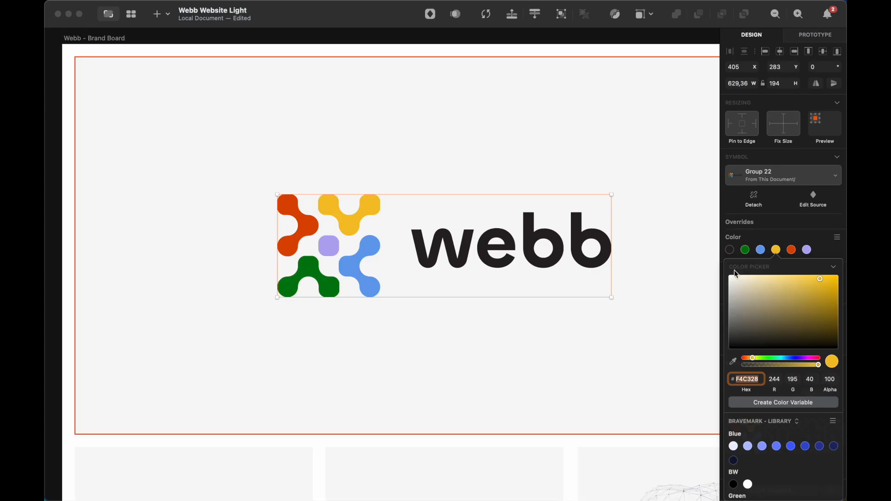
pyautogui.click(796, 252)
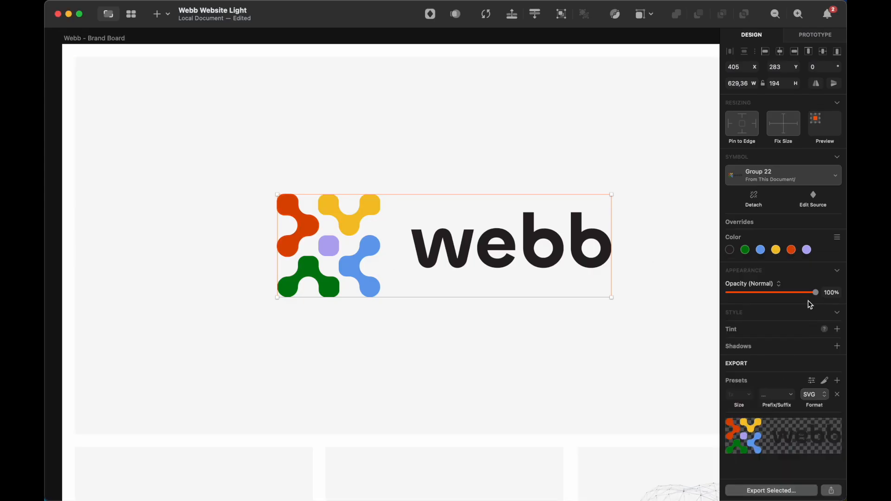
pyautogui.click(795, 250)
pyautogui.press('super+c')
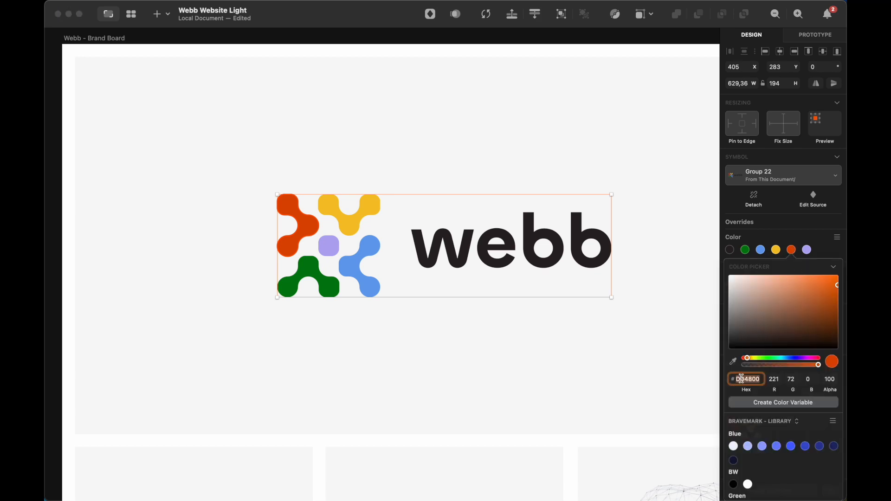
pyautogui.press('super+Tab')
pyautogui.doubleClick(799, 392)
pyautogui.press('super+v')
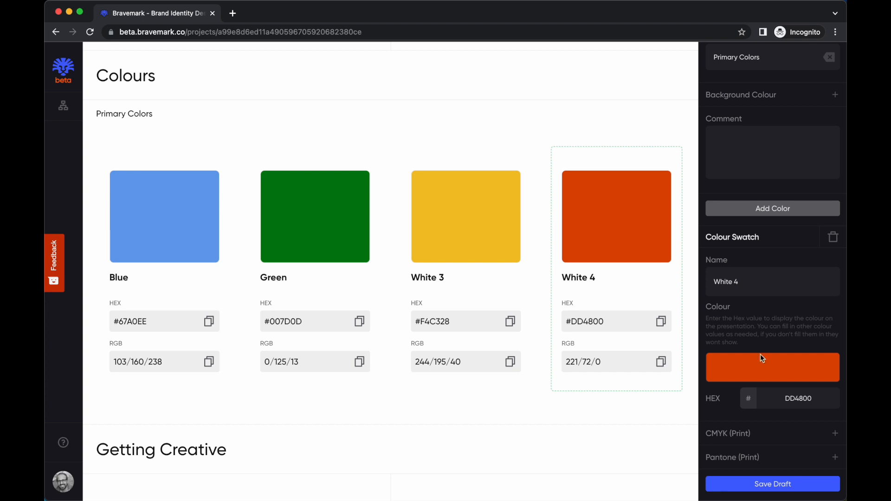
# Add new swatches to the colour palette, copy the logo's purple hex value from Sketch, and set the last swatch to B5A9F2
pyautogui.click(755, 211)
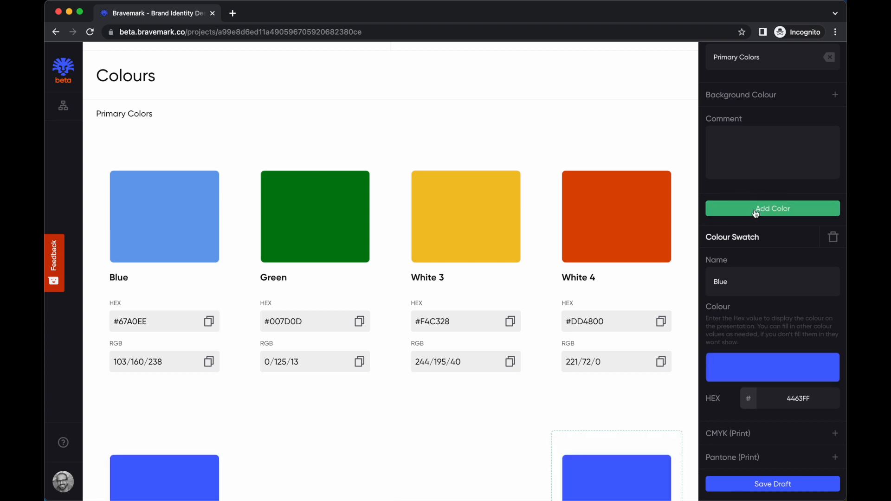
pyautogui.scroll(-4, 454, 298)
pyautogui.press('super+Tab')
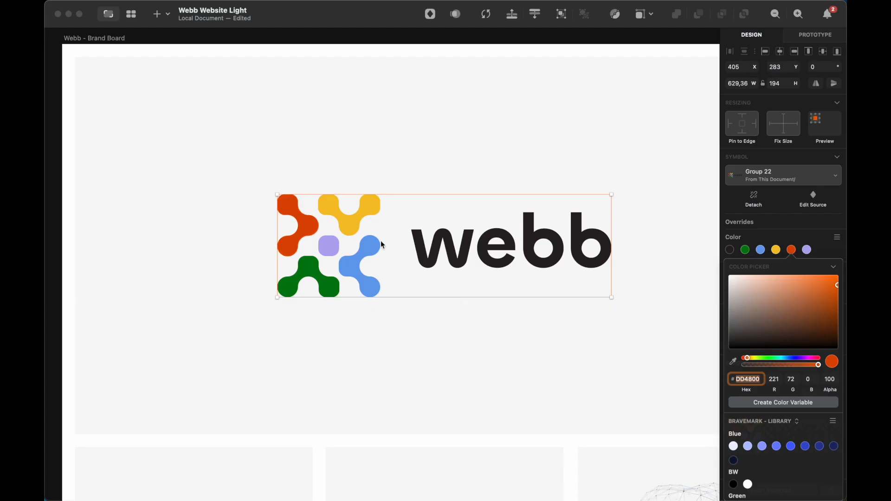
pyautogui.click(807, 251)
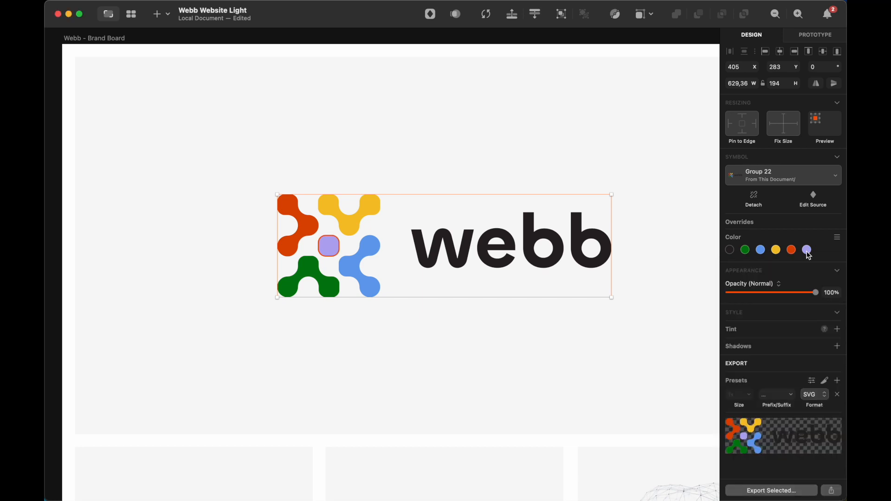
pyautogui.click(743, 378)
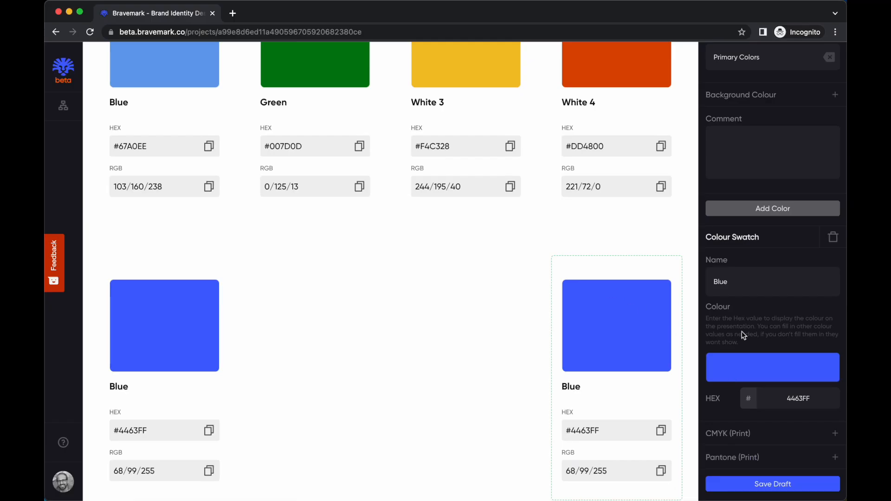
pyautogui.doubleClick(796, 400)
pyautogui.write('B5A9F2')
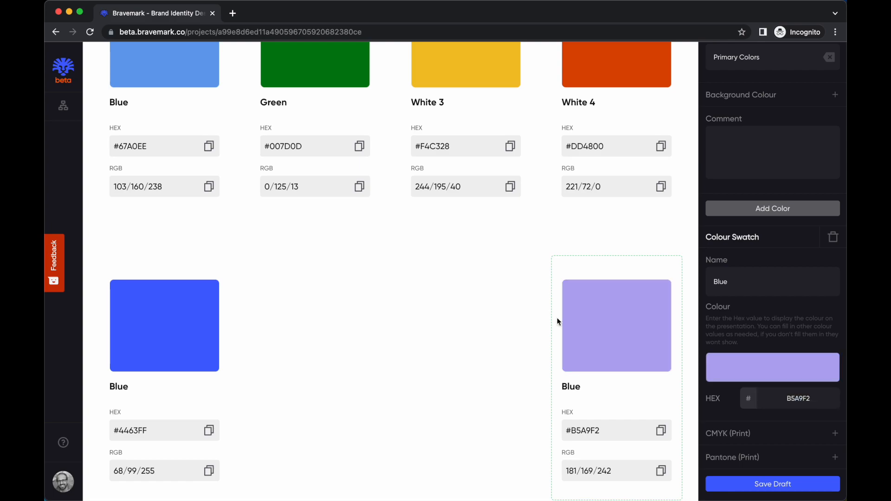
# Copy the wordmark's dark hex value from Sketch and set the remaining new blue swatch in the second row to 282324
pyautogui.press('super+Tab')
pyautogui.click(466, 259)
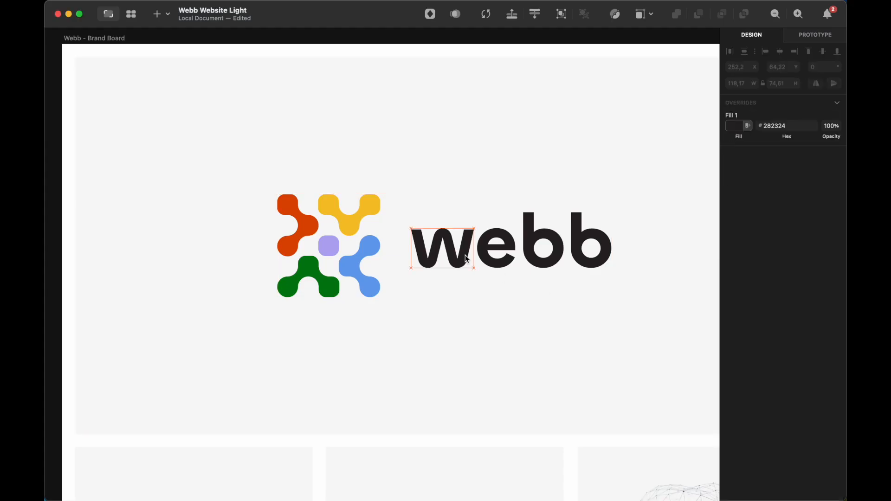
pyautogui.click(774, 126)
pyautogui.press('super+c')
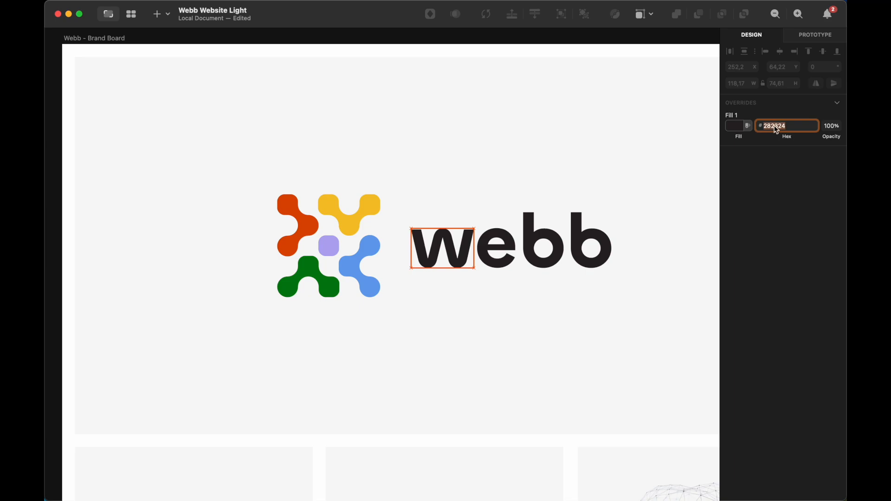
pyautogui.press('super+Tab')
pyautogui.click(170, 344)
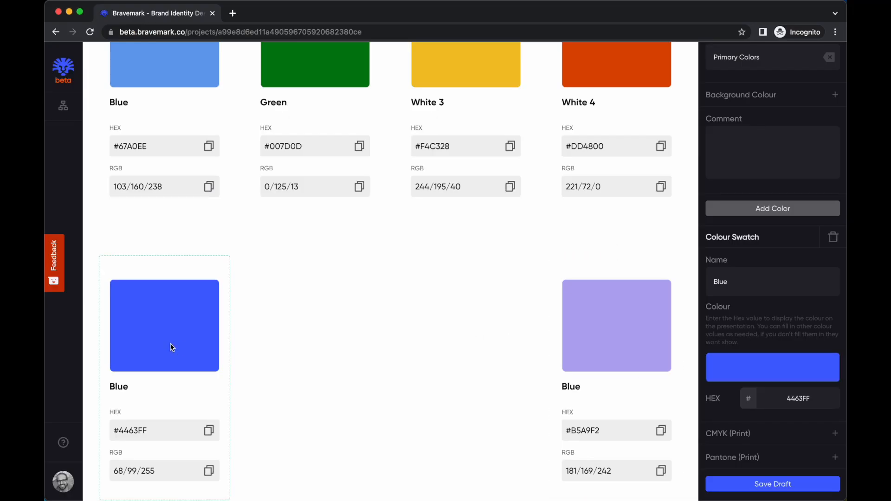
pyautogui.click(800, 400)
pyautogui.press('super+v')
pyautogui.press('Return')
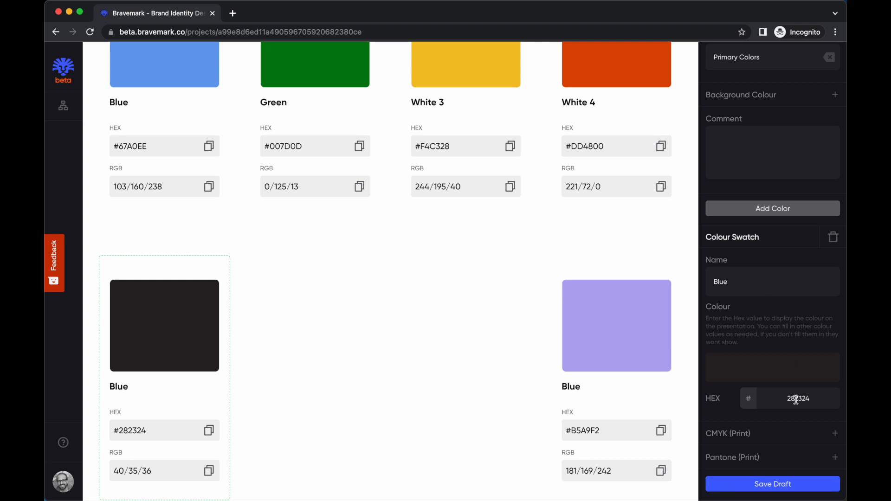
# Add another palette swatch, copy the logo background's hex value F8F8F7 from Sketch, and switch back to Chrome
pyautogui.click(780, 204)
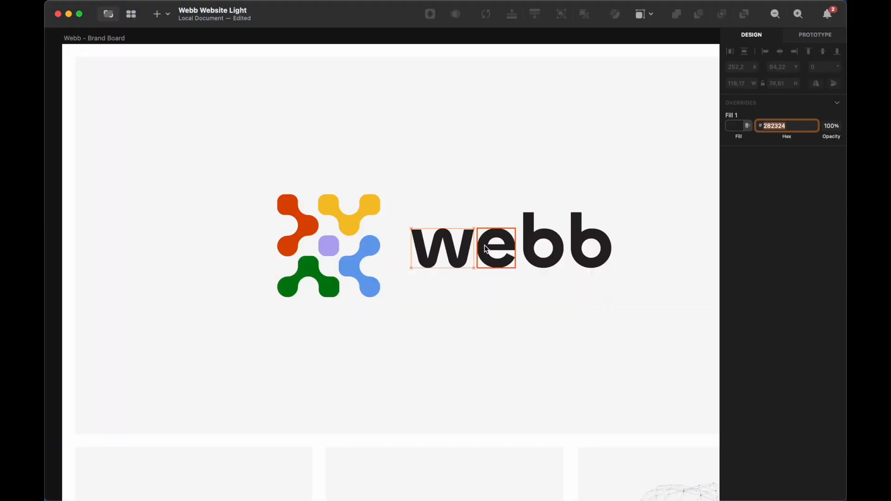
pyautogui.click(380, 365)
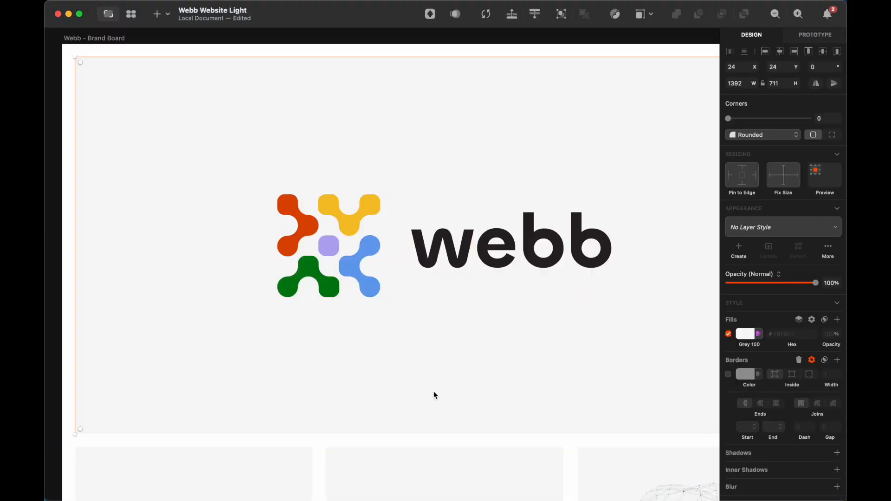
pyautogui.click(746, 337)
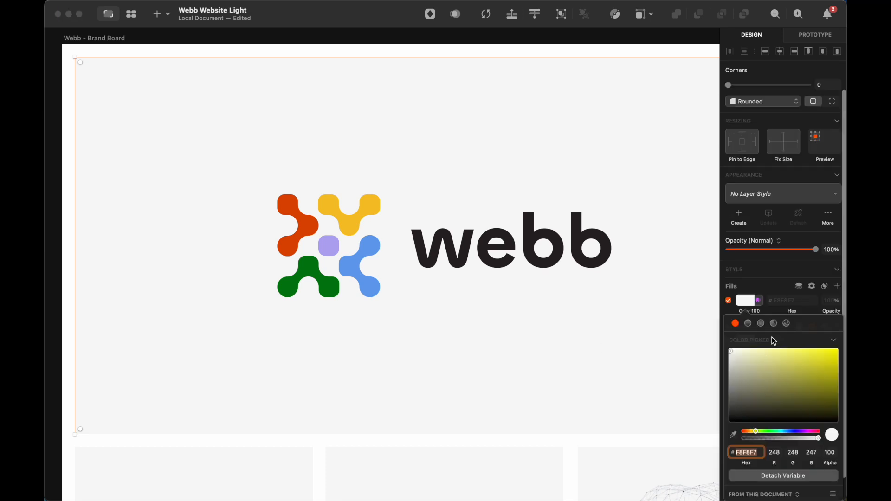
pyautogui.doubleClick(752, 457)
pyautogui.press('super+c')
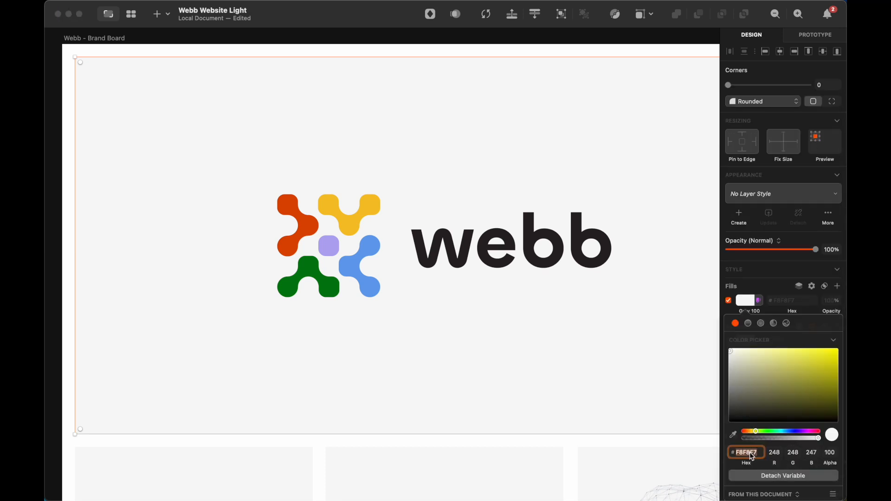
pyautogui.press('super+Tab')
pyautogui.doubleClick(796, 398)
pyautogui.press('super+v')
pyautogui.press('super+z')
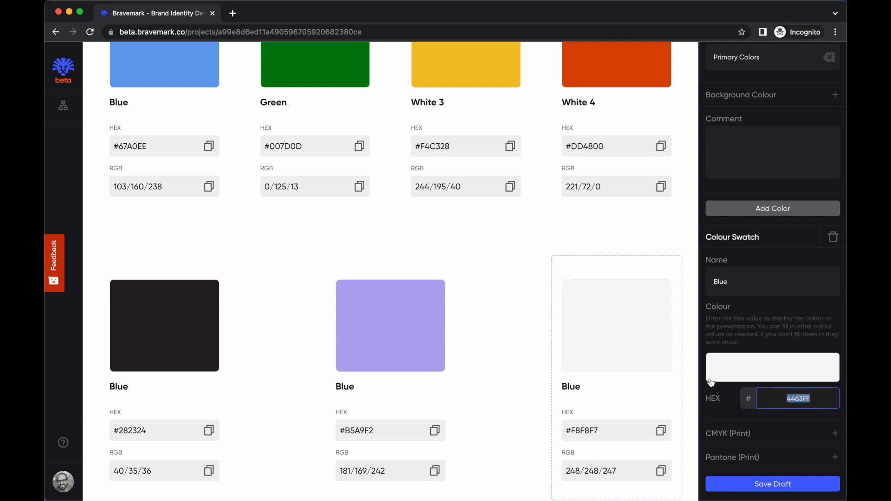
# Set the hex value of the last swatch in the second row to F8F8F7
pyautogui.click(530, 328)
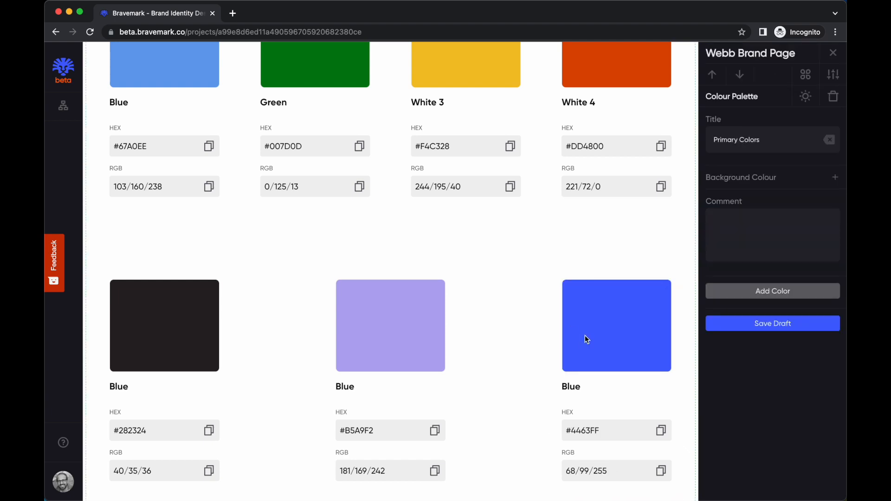
pyautogui.click(606, 349)
pyautogui.scroll(-2, 761, 394)
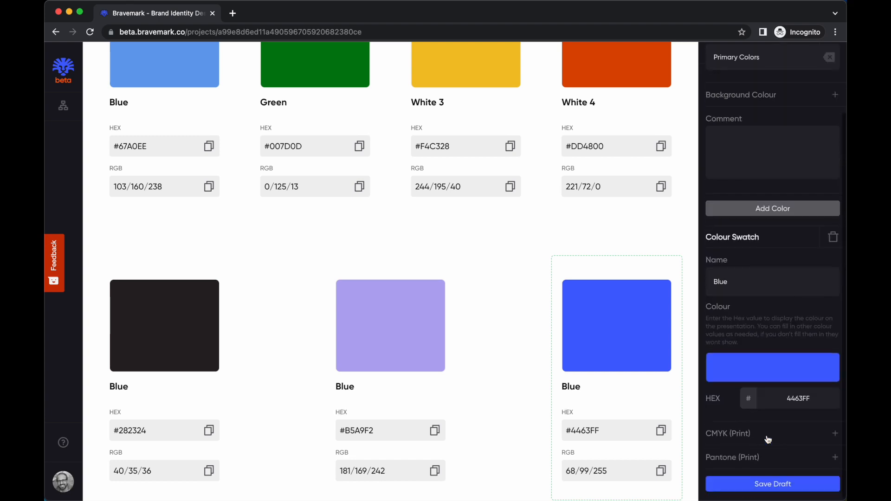
pyautogui.doubleClick(798, 400)
pyautogui.press('super+v')
pyautogui.click(760, 322)
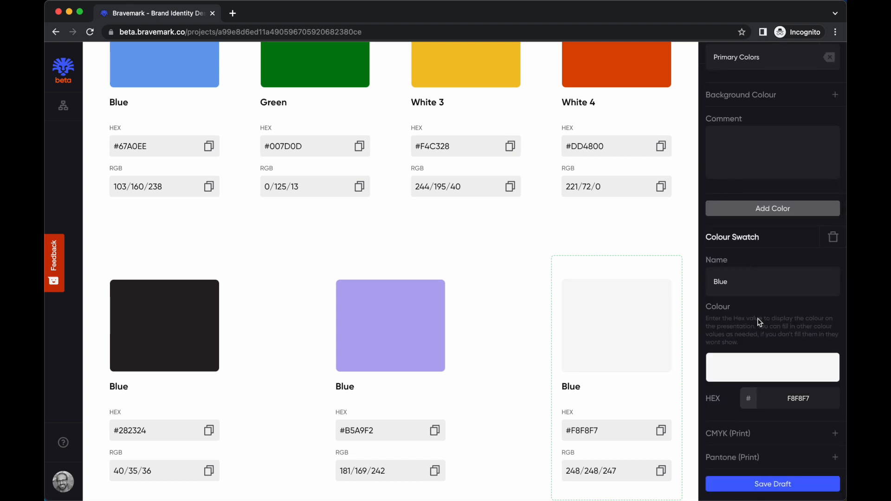
pyautogui.click(500, 313)
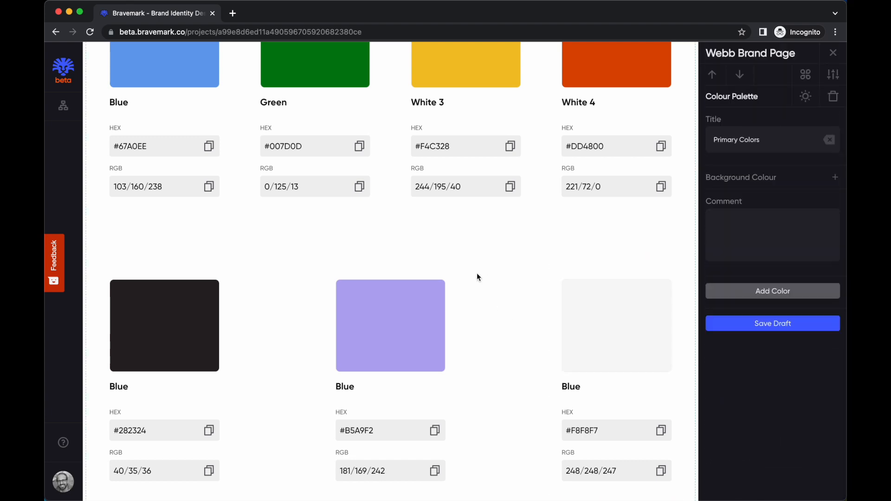
# Rename the F8F8F7 swatch as Light Grey
pyautogui.scroll(3, 488, 267)
pyautogui.scroll(-3, 488, 266)
pyautogui.scroll(1, 488, 267)
pyautogui.scroll(-3, 520, 350)
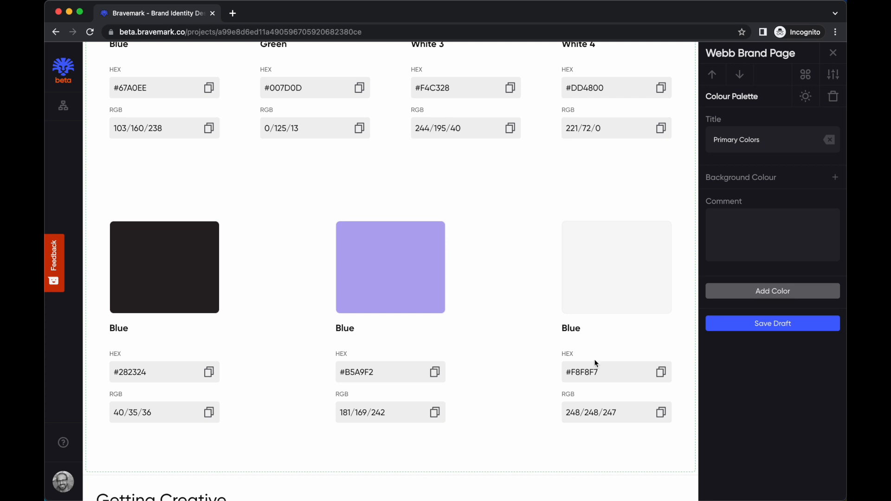
pyautogui.click(615, 354)
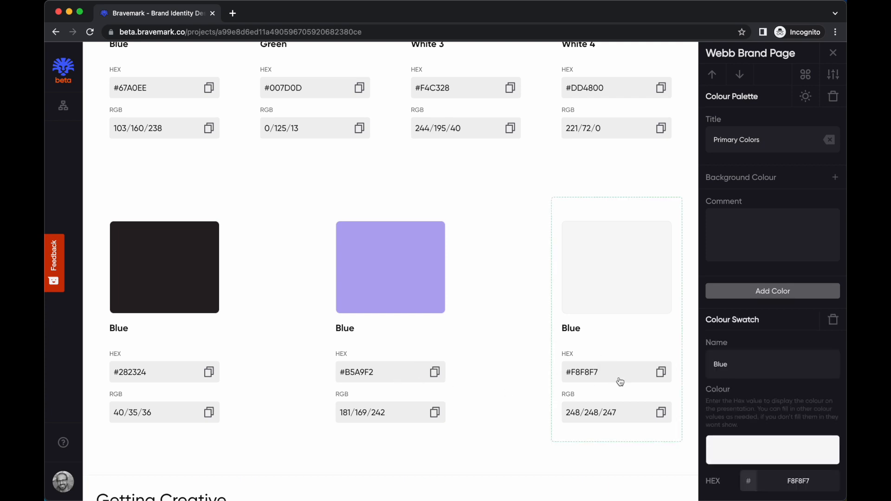
pyautogui.scroll(6, 494, 326)
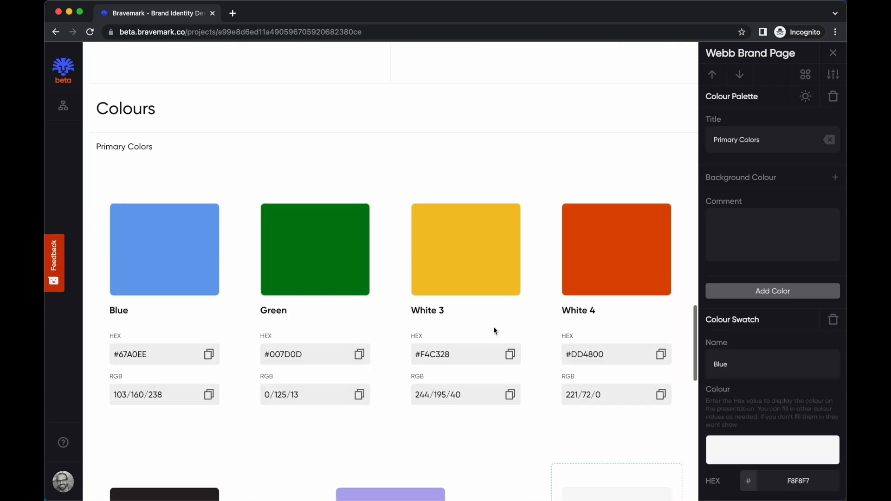
pyautogui.scroll(-5, 493, 330)
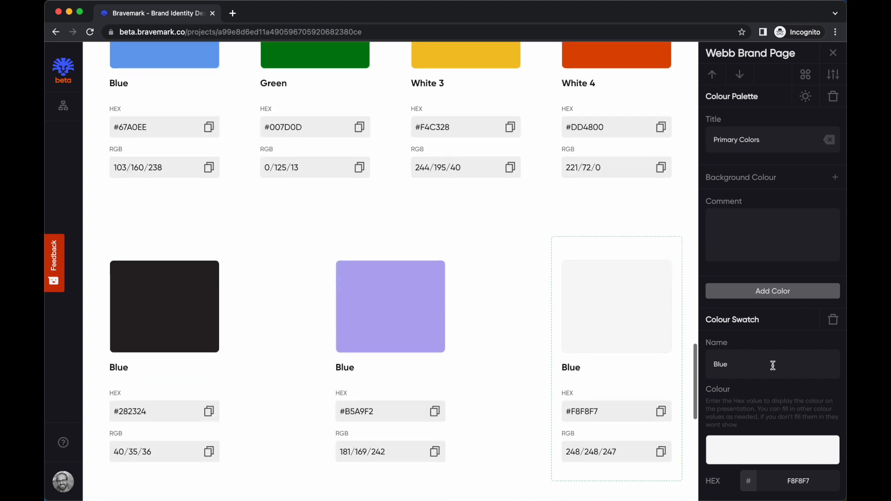
pyautogui.doubleClick(721, 364)
pyautogui.write('Light Grey')
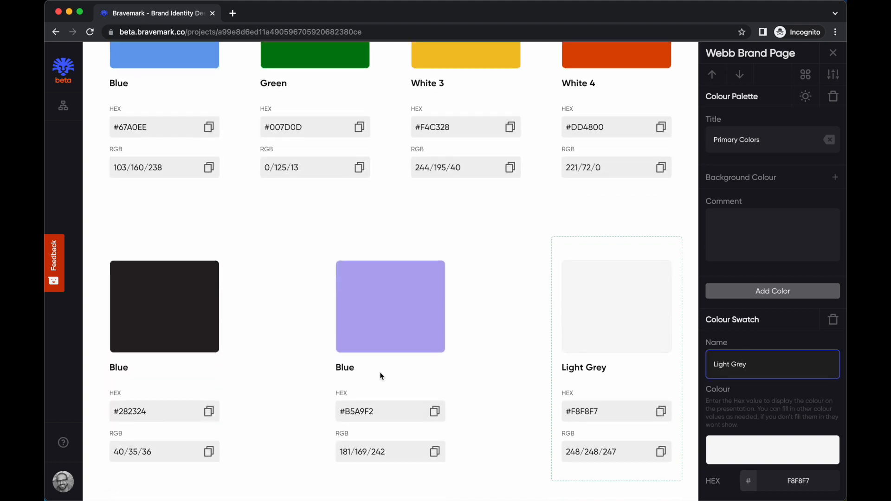
# Rename the B5A9F2 swatch as Purple
pyautogui.click(380, 375)
pyautogui.doubleClick(751, 362)
pyautogui.write('Purple')
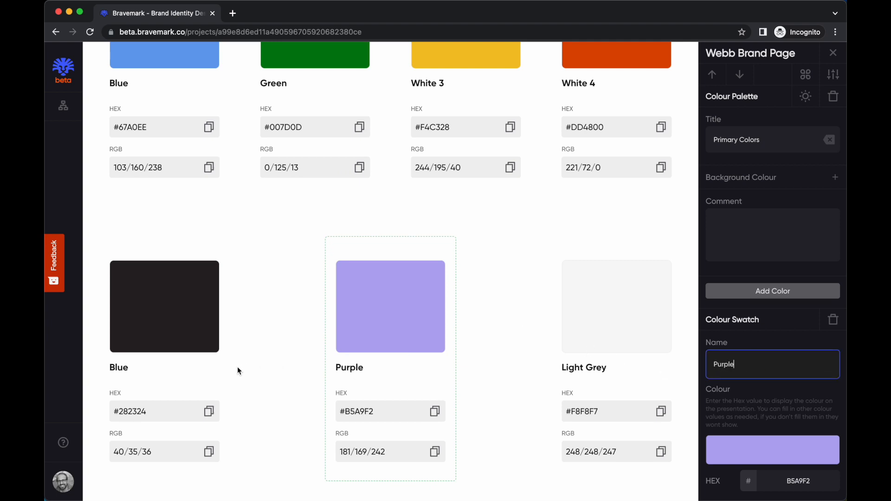
# Rename the 282324 swatch as Dark Grey and the B5A9F2 swatch as Violet
pyautogui.click(186, 370)
pyautogui.click(725, 361)
pyautogui.doubleClick(724, 363)
pyautogui.write('Dark Grey')
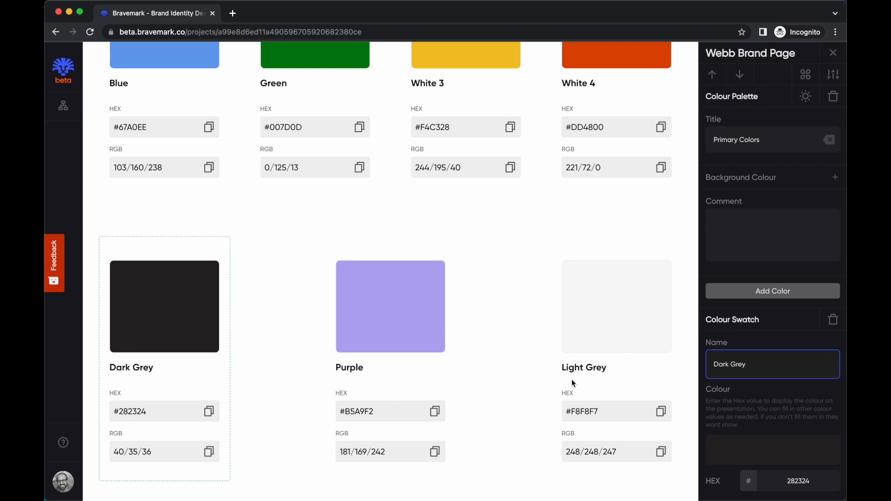
pyautogui.click(399, 361)
pyautogui.doubleClick(749, 362)
pyautogui.write('Violet')
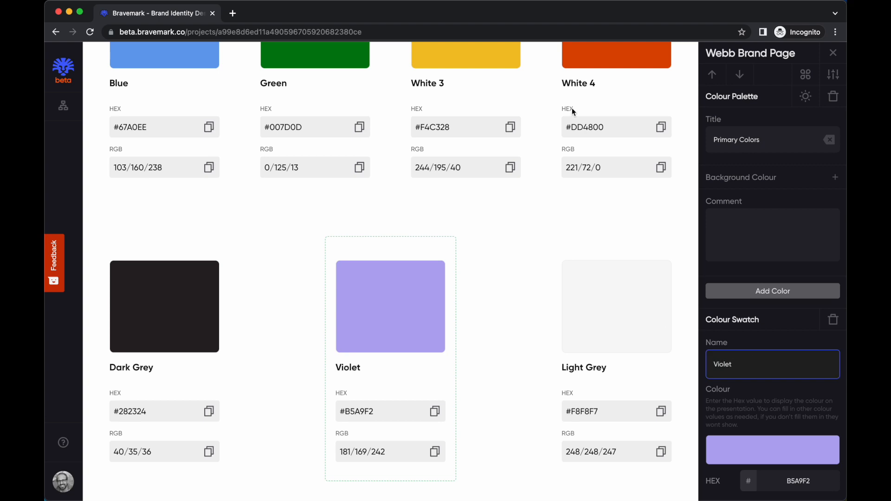
# Rename the White 4 swatch as Webb Red and the White 3 swatch as Webb Yellow
pyautogui.click(573, 112)
pyautogui.scroll(5, 576, 195)
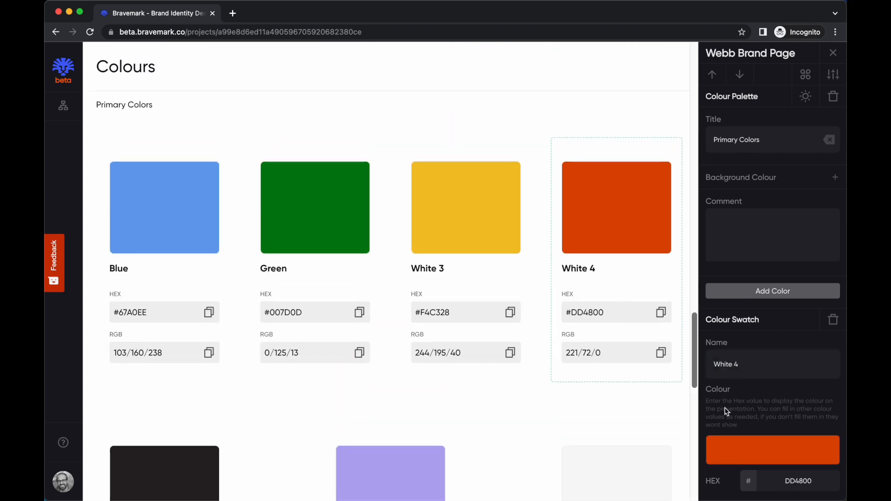
pyautogui.tripleClick(742, 362)
pyautogui.write('Red')
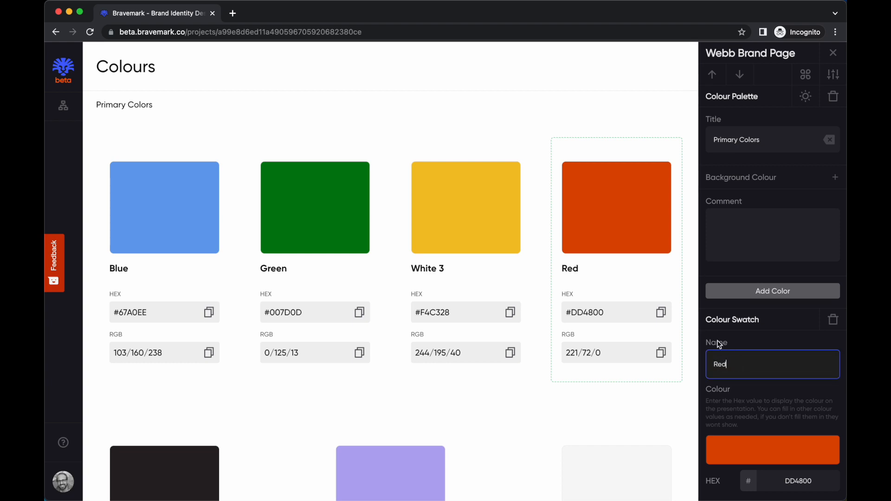
pyautogui.write('Webb')
pyautogui.click(483, 276)
pyautogui.tripleClick(722, 366)
pyautogui.write('Webb Yellow')
# Prefix the Green and Blue swatch names with the brand name, making them Webb Green and Webb Blue
pyautogui.click(351, 276)
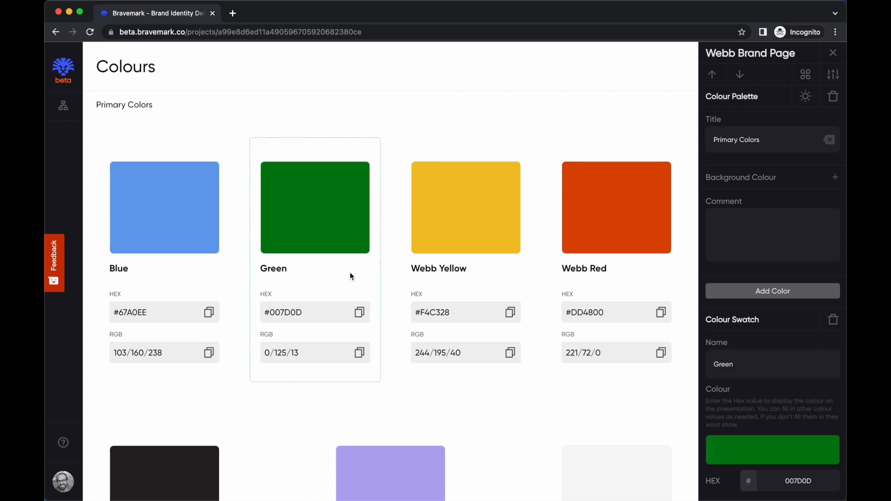
pyautogui.click(713, 365)
pyautogui.write('Webb')
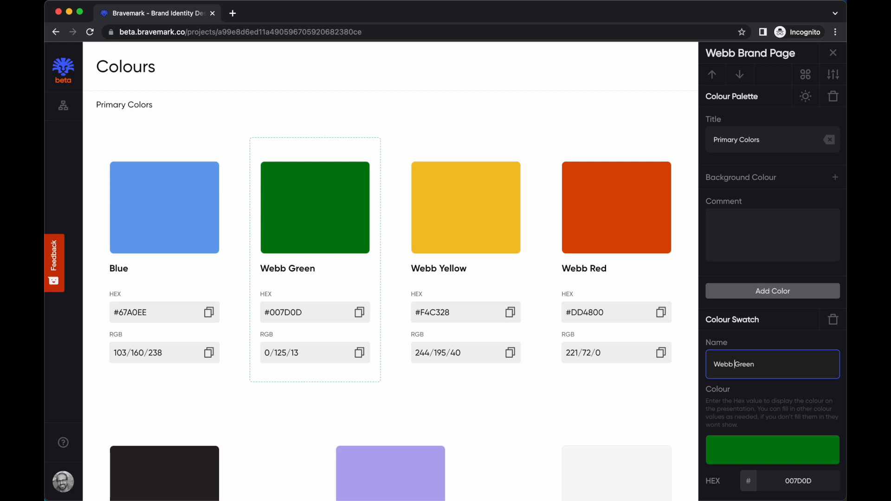
pyautogui.click(211, 283)
pyautogui.click(714, 366)
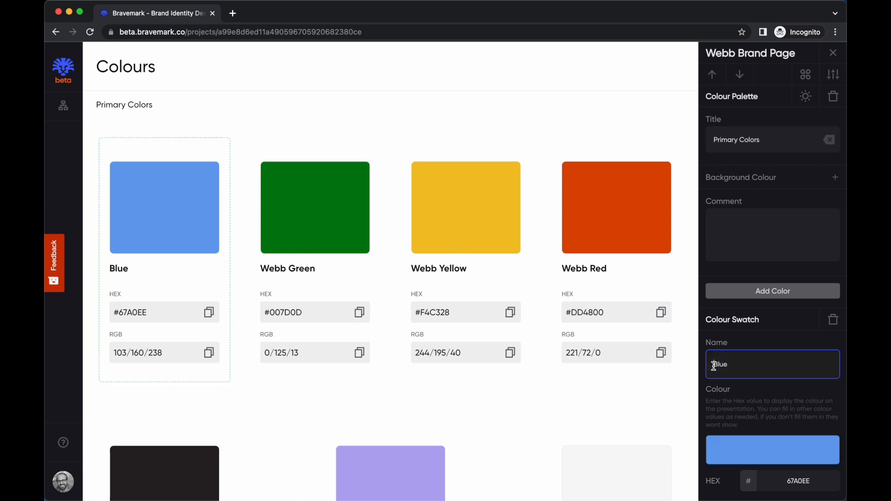
pyautogui.write('Webb')
# Rename the Violet swatch as Webb Violet
pyautogui.scroll(-3, 310, 436)
pyautogui.click(385, 405)
pyautogui.click(713, 363)
pyautogui.write('Webb')
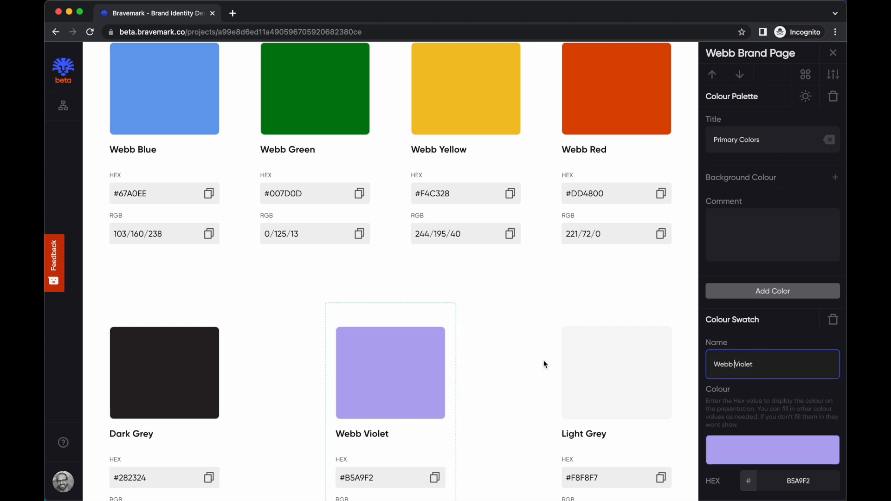
# Move the Webb Violet swatch ahead of Dark Grey so it comes first in the second row
pyautogui.click(551, 327)
pyautogui.click(434, 360)
pyautogui.moveTo(435, 360); pyautogui.dragTo(184, 352)
pyautogui.rightClick(184, 352)
pyautogui.click(473, 299)
pyautogui.scroll(2, 473, 295)
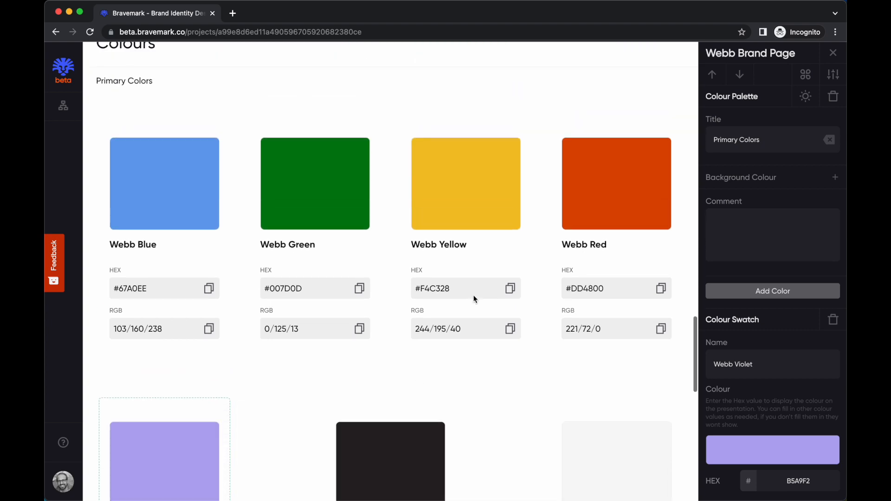
pyautogui.scroll(-2, 474, 299)
pyautogui.scroll(5, 473, 297)
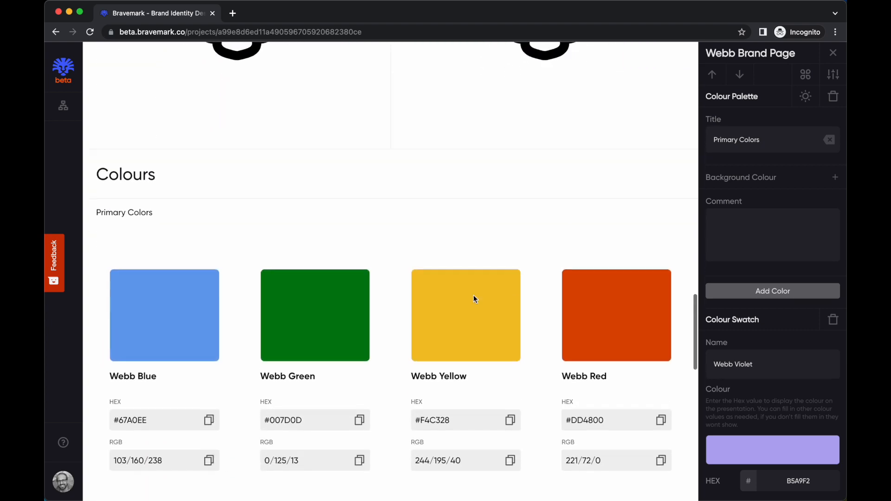
pyautogui.scroll(-10, 405, 207)
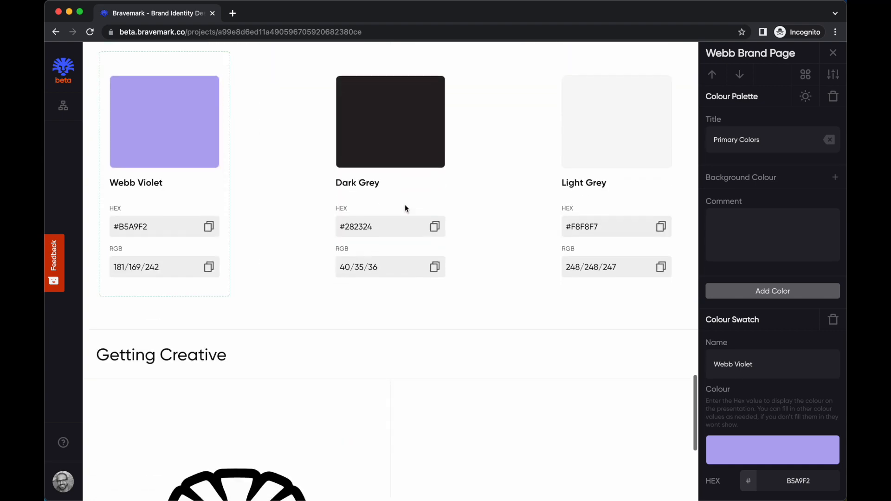
# Replace the lion logo in the page's Intro module with webb-logo-large.svg from the Desktop
pyautogui.scroll(15, 404, 208)
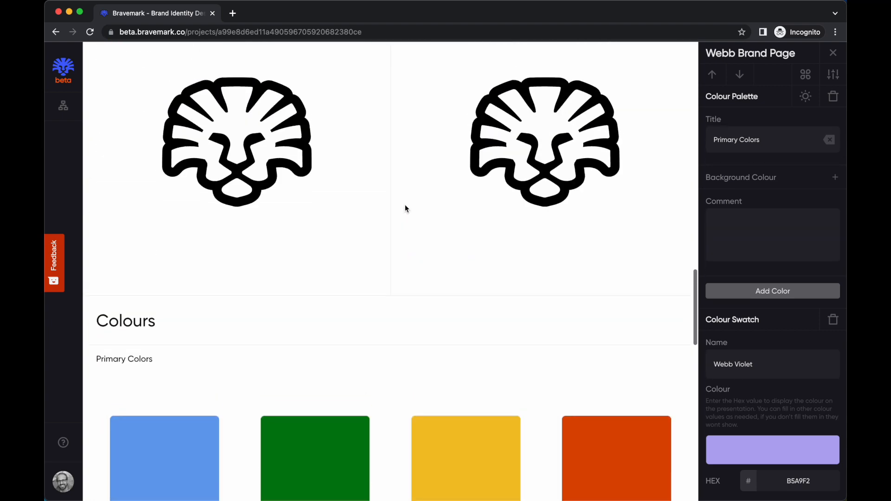
pyautogui.scroll(10, 404, 208)
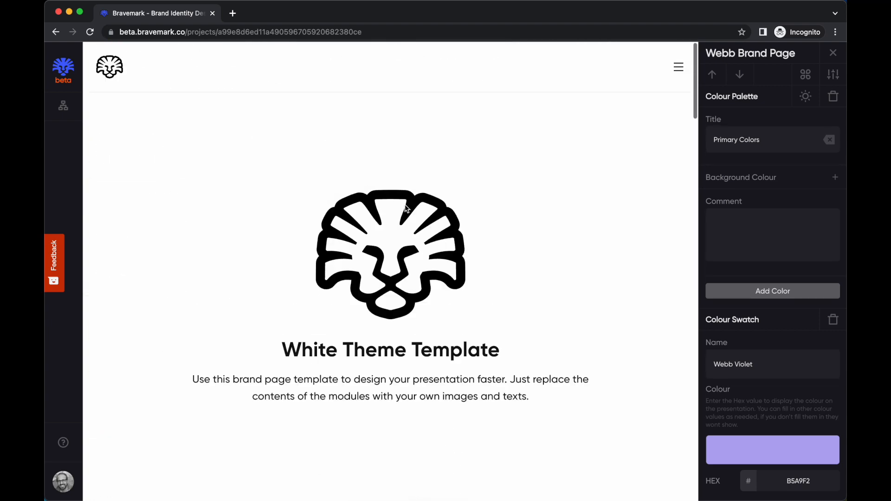
pyautogui.click(404, 282)
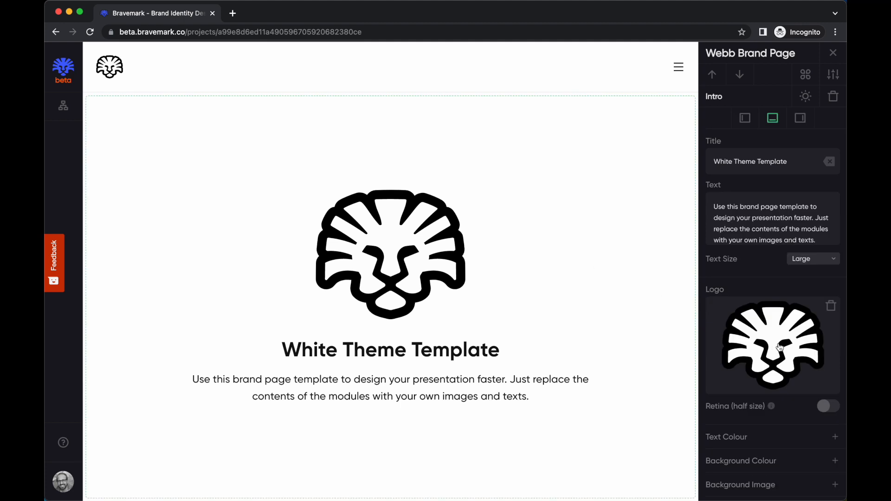
pyautogui.click(830, 305)
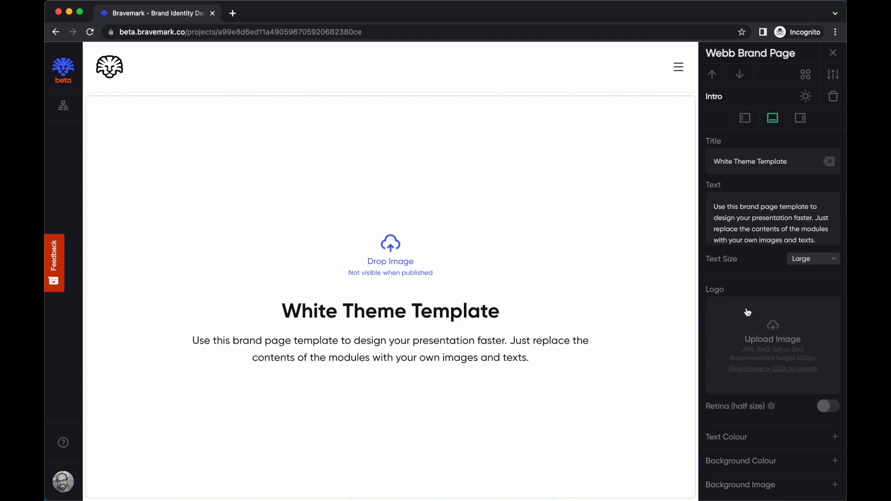
pyautogui.click(775, 342)
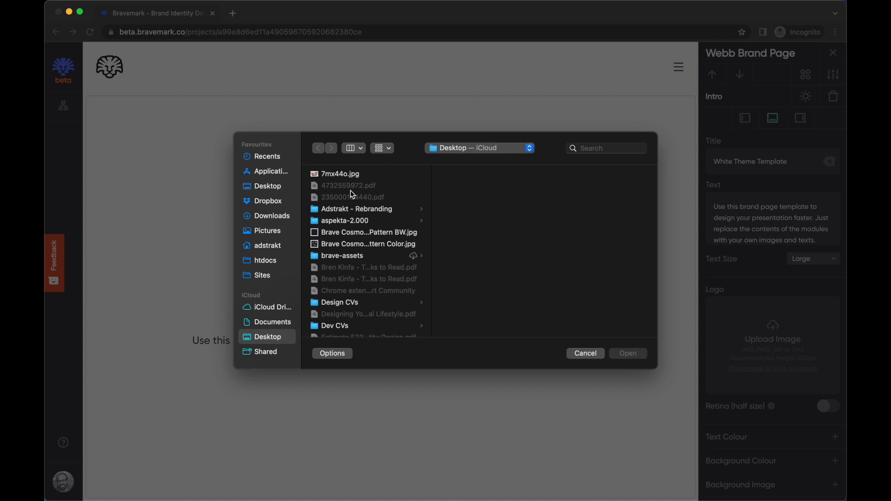
pyautogui.press('w')
pyautogui.scroll(-2, 369, 307)
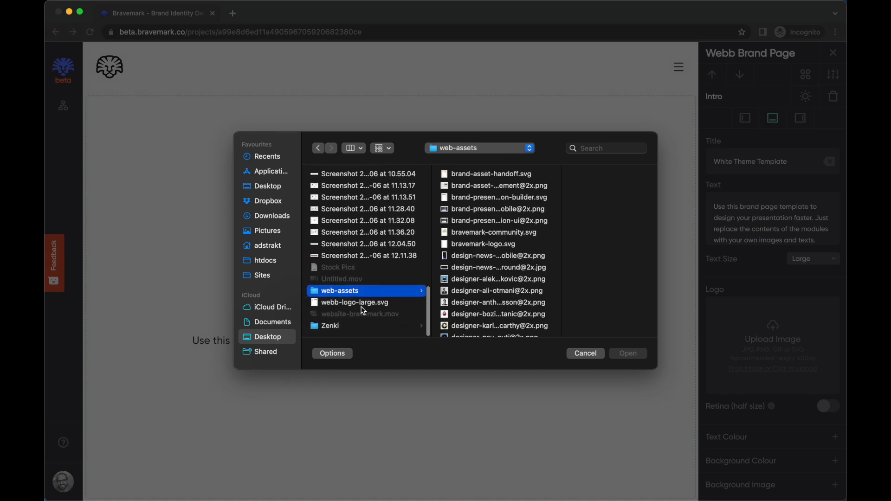
pyautogui.doubleClick(350, 303)
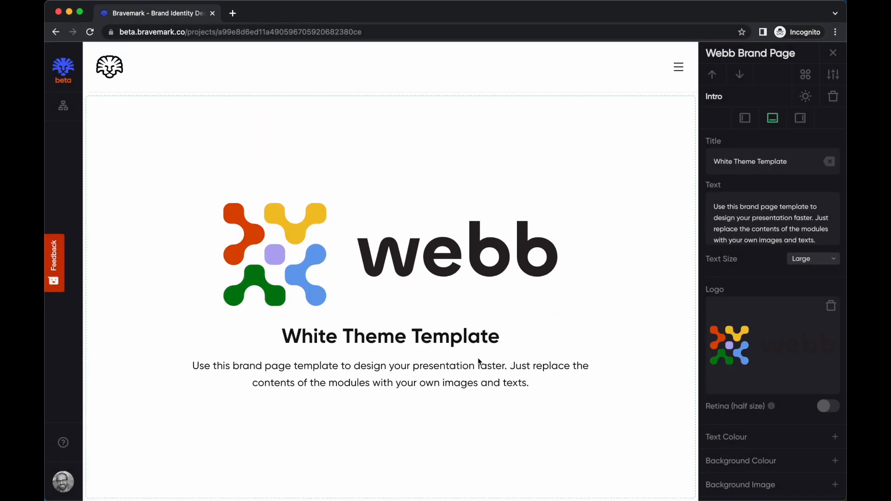
# Change the Intro module's title to "Webb Brand Page"
pyautogui.tripleClick(748, 164)
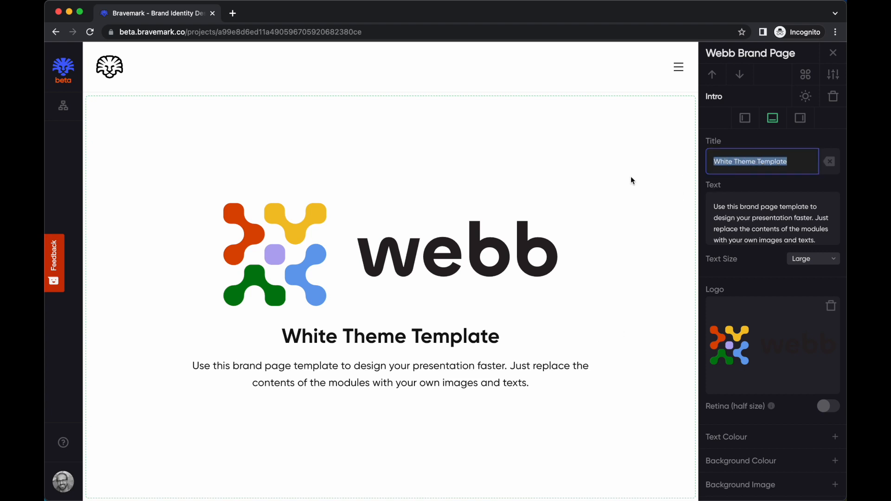
pyautogui.write('Webb Brand PAge')
pyautogui.press('BackSpace')
pyautogui.press('BackSpace')
pyautogui.press('BackSpace')
pyautogui.write('age')
# Replace the Intro module's placeholder text with "This is the brand presentation for Webb", accepting the article correction "the"
pyautogui.click(751, 223)
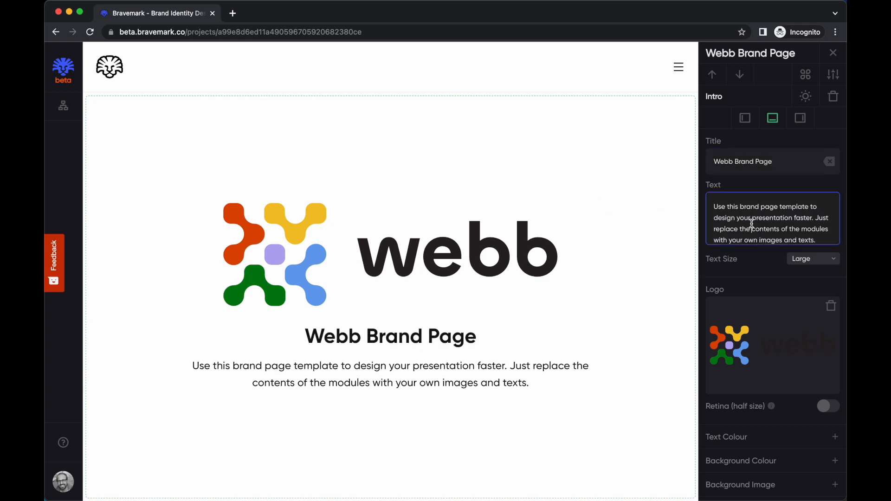
pyautogui.press('super+a')
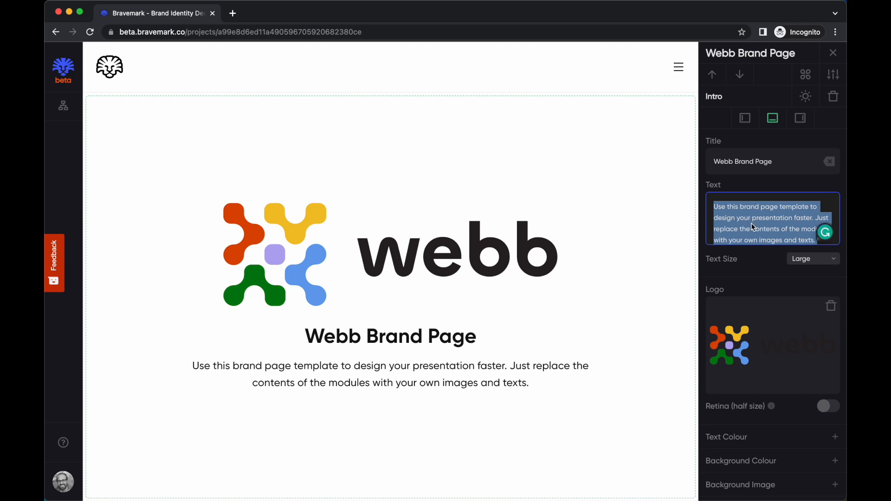
pyautogui.press('super+Tab')
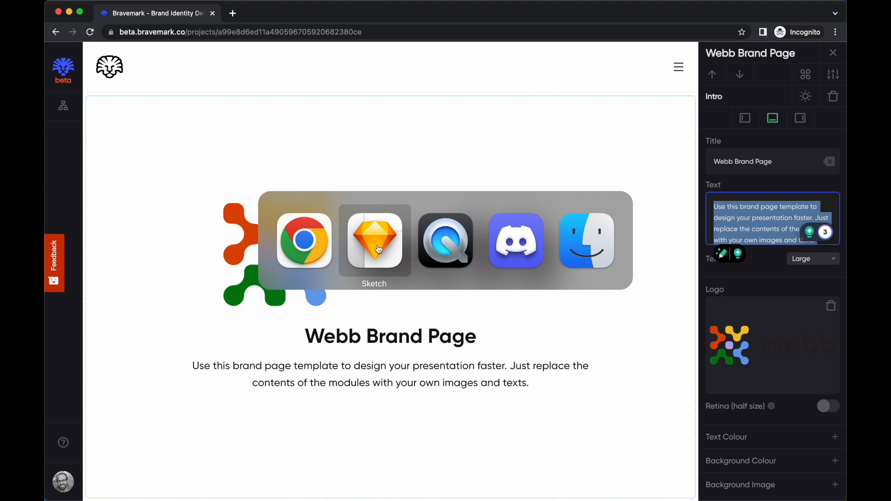
pyautogui.click(309, 244)
pyautogui.write('This ')
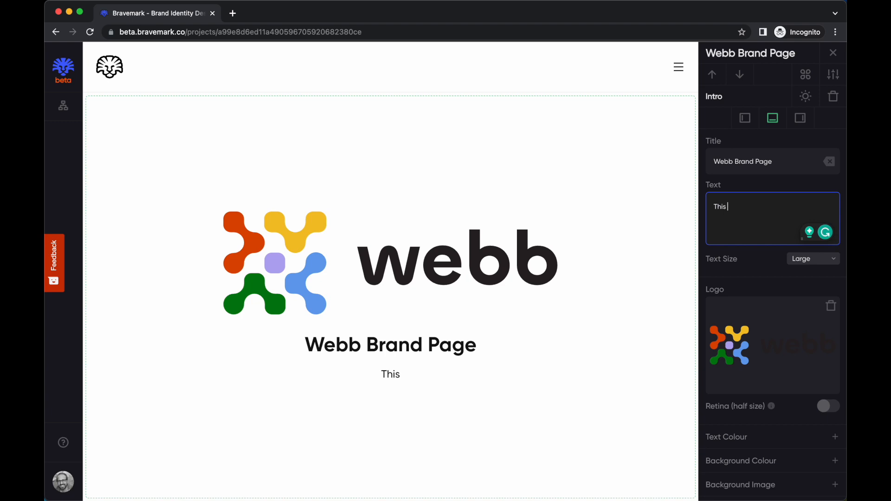
pyautogui.write('is the a brand presentation for Webb')
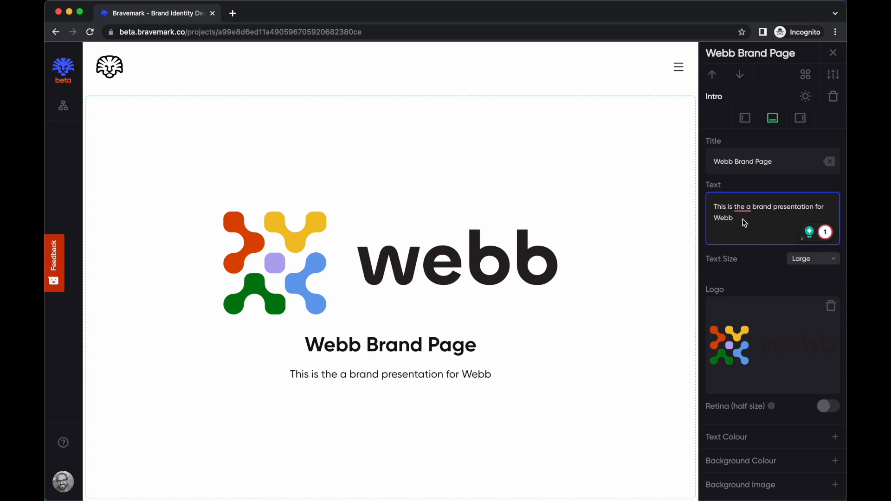
pyautogui.moveTo(744, 209)
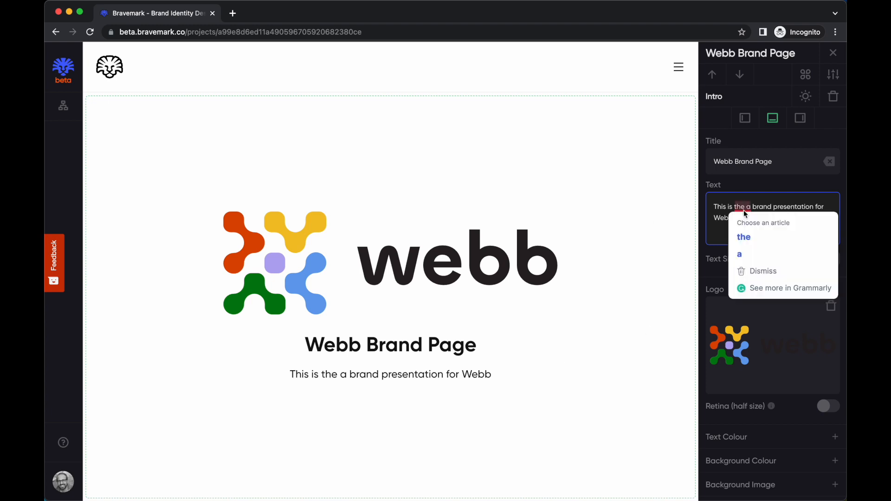
pyautogui.click(743, 235)
pyautogui.click(753, 231)
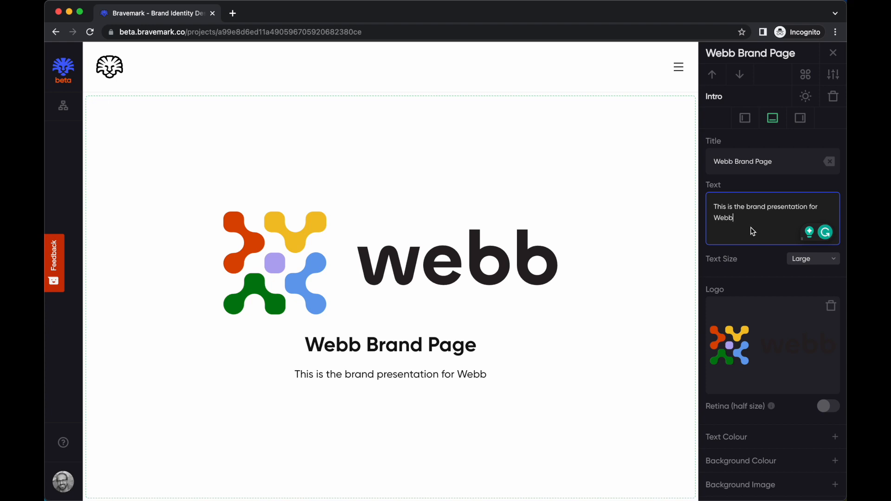
# Extend the intro text to read "This is the brand guideline presentation for Webb Tools."
pyautogui.click(768, 206)
pyautogui.write('guideline')
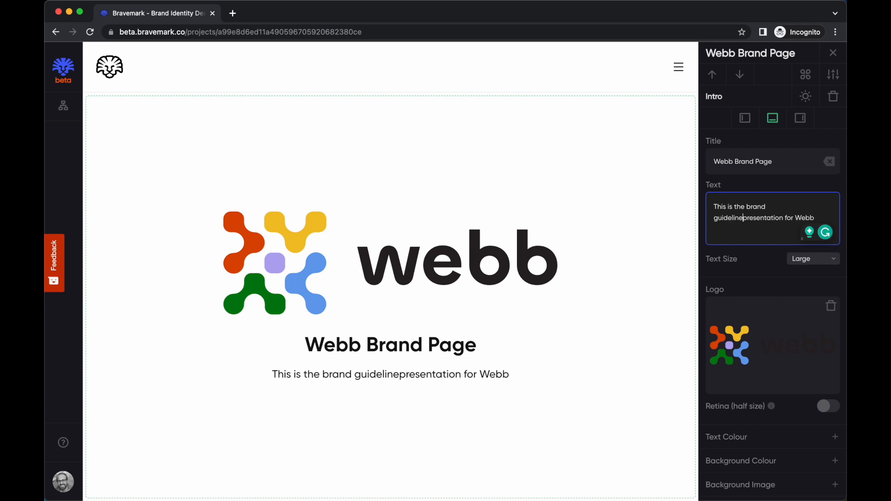
pyautogui.click(789, 214)
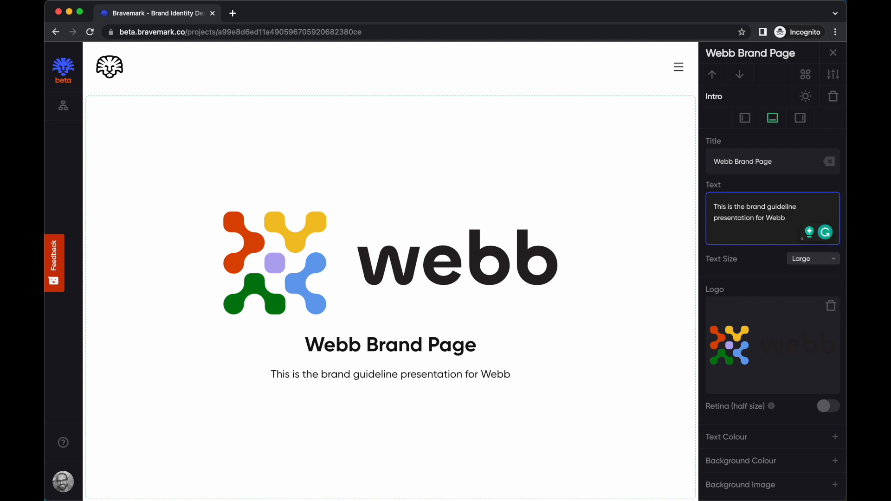
pyautogui.write('T')
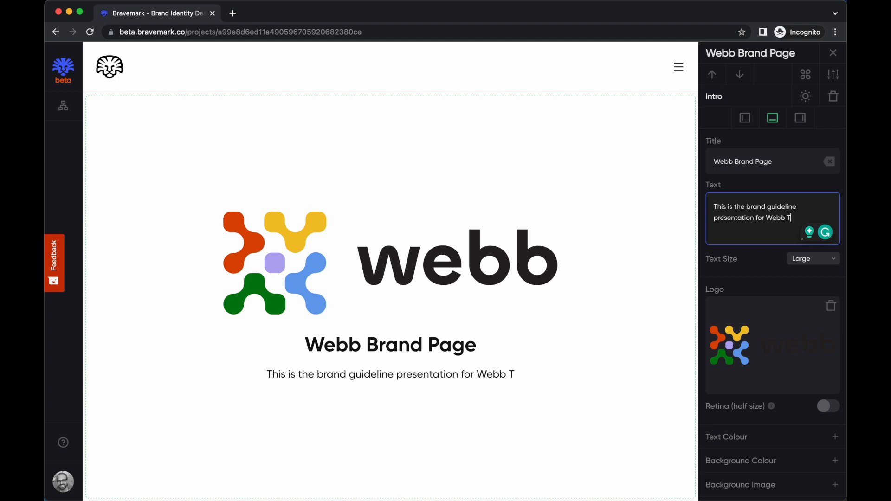
pyautogui.write('ools.')
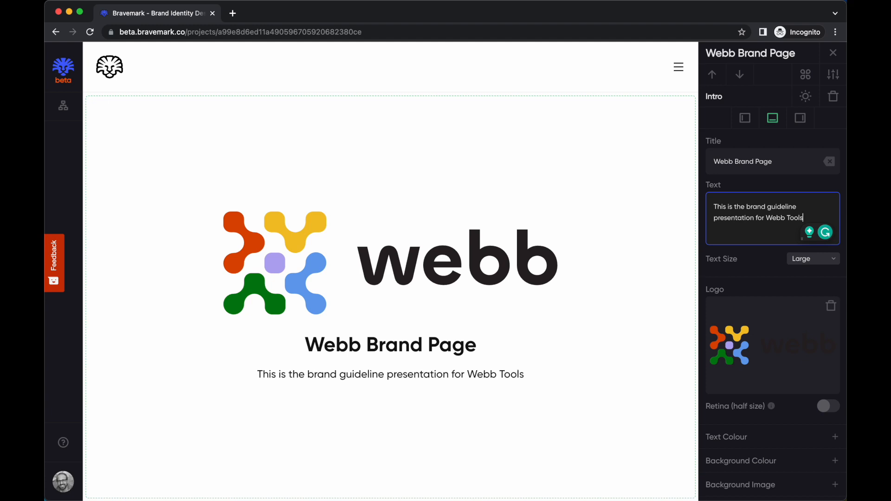
pyautogui.click(618, 288)
pyautogui.scroll(-3, 594, 351)
pyautogui.scroll(3, 595, 352)
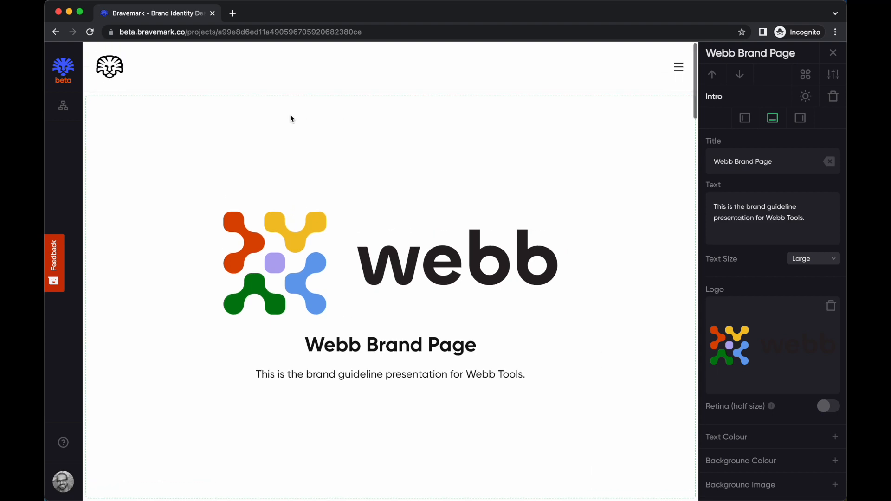
# Replace the global project logo in the page header with webb-logo-large.svg
pyautogui.click(118, 72)
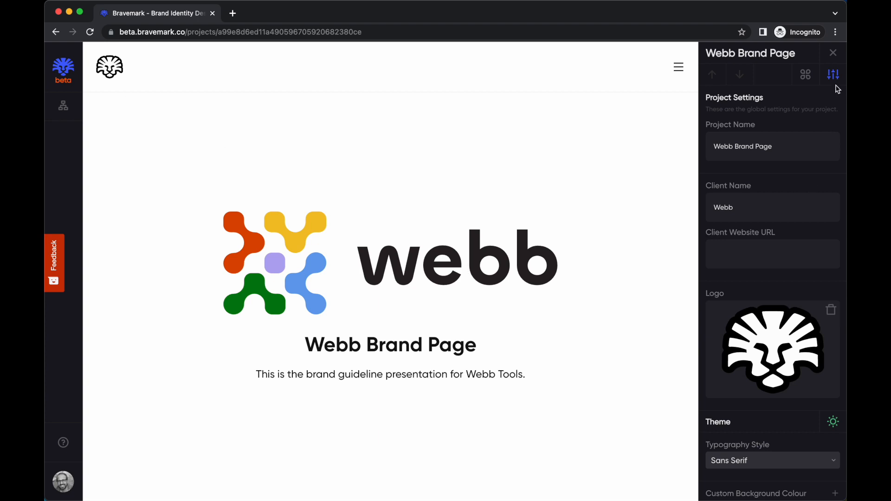
pyautogui.click(830, 309)
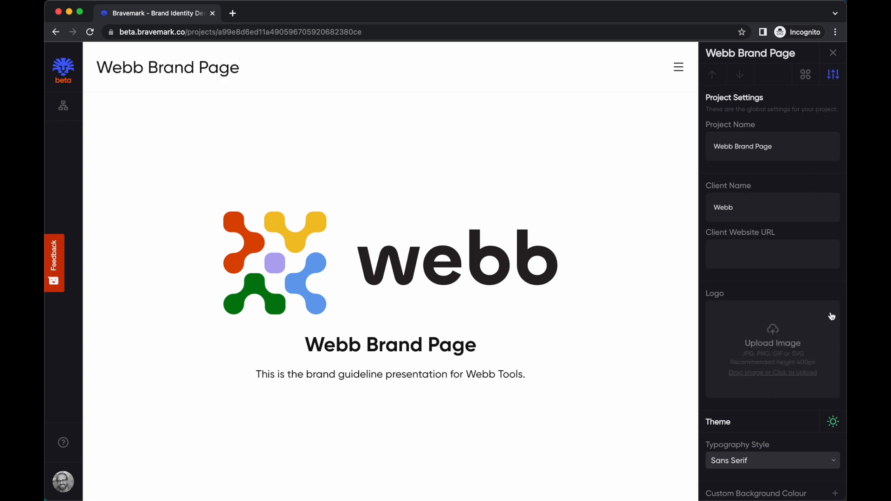
pyautogui.click(769, 344)
pyautogui.scroll(-2, 390, 279)
pyautogui.click(350, 303)
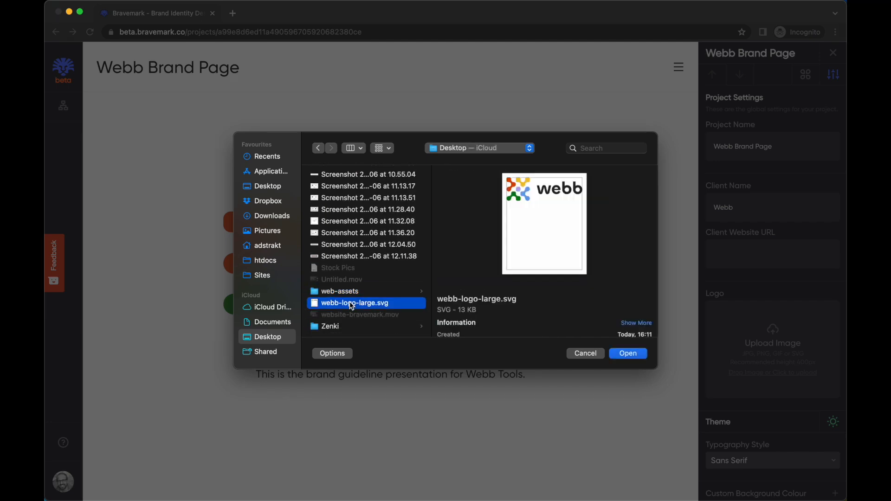
pyautogui.doubleClick(351, 306)
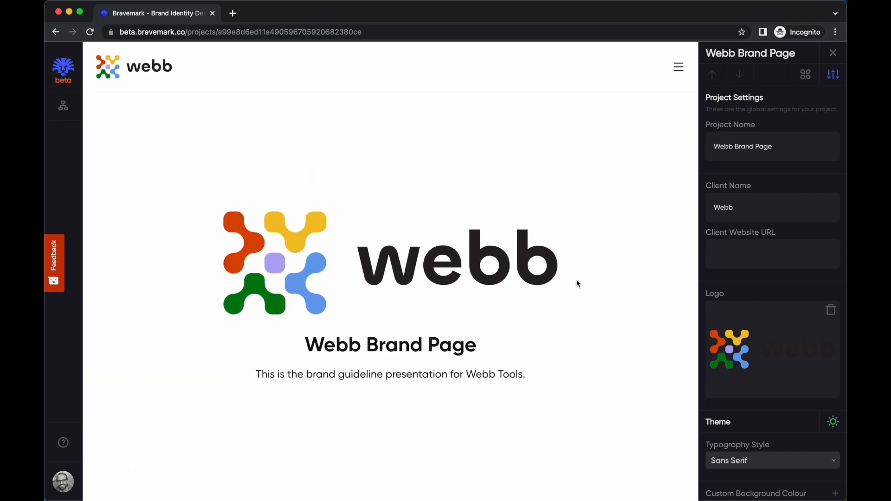
# Switch to Sketch and make the black logo mark on the brand board exportable in SVG format
pyautogui.scroll(-4, 577, 283)
pyautogui.press('super+Tab')
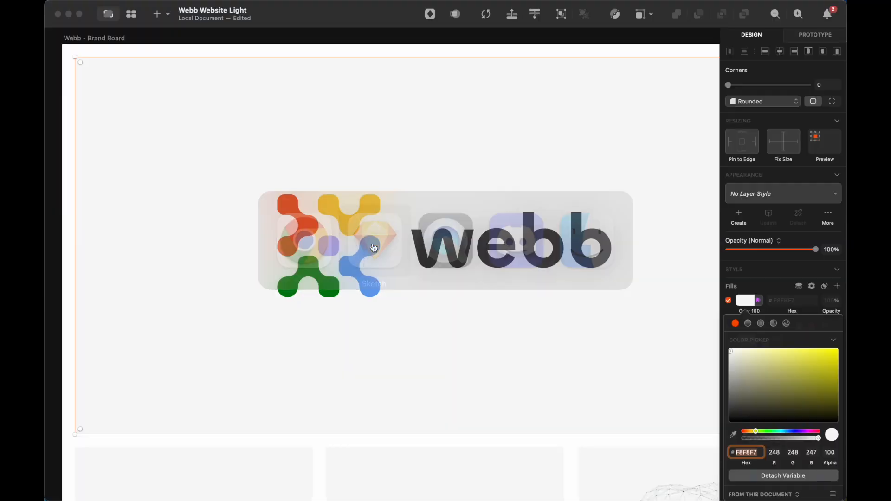
pyautogui.scroll(-3, 476, 299)
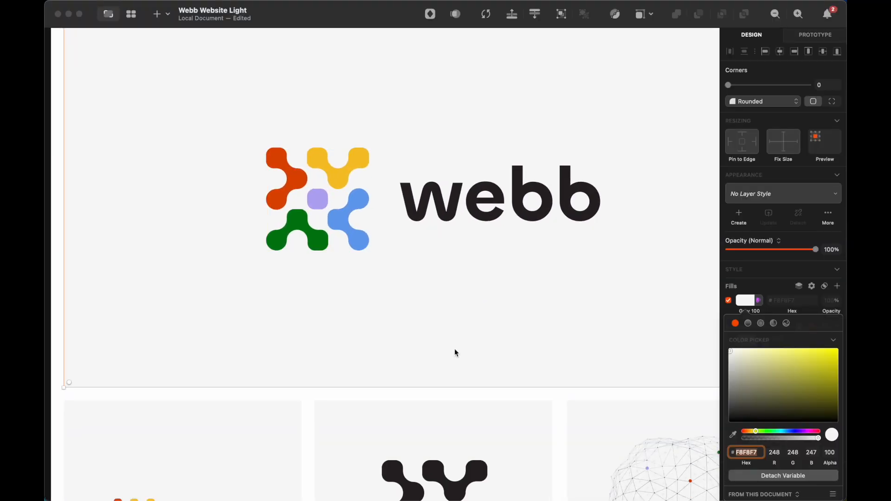
pyautogui.click(464, 359)
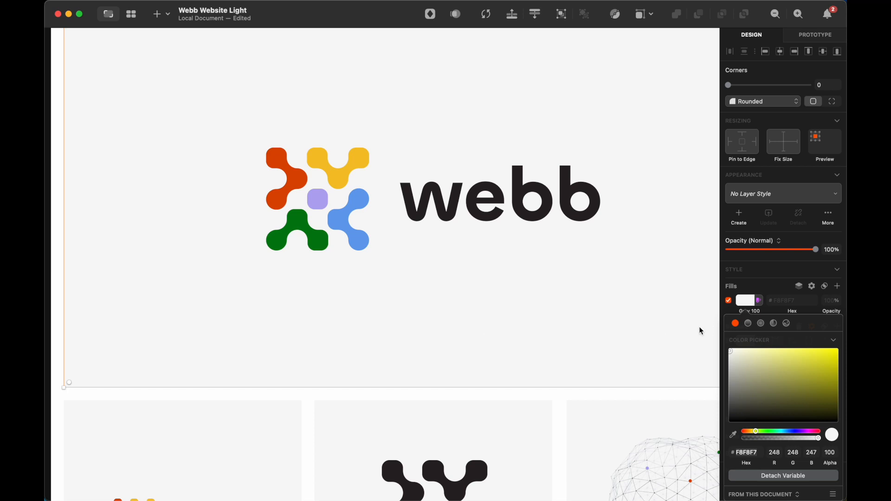
pyautogui.scroll(-10, 580, 301)
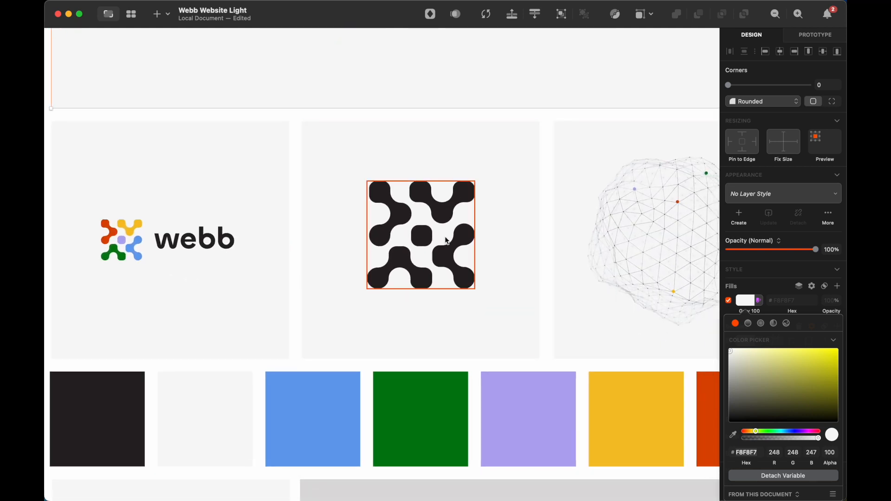
pyautogui.click(445, 241)
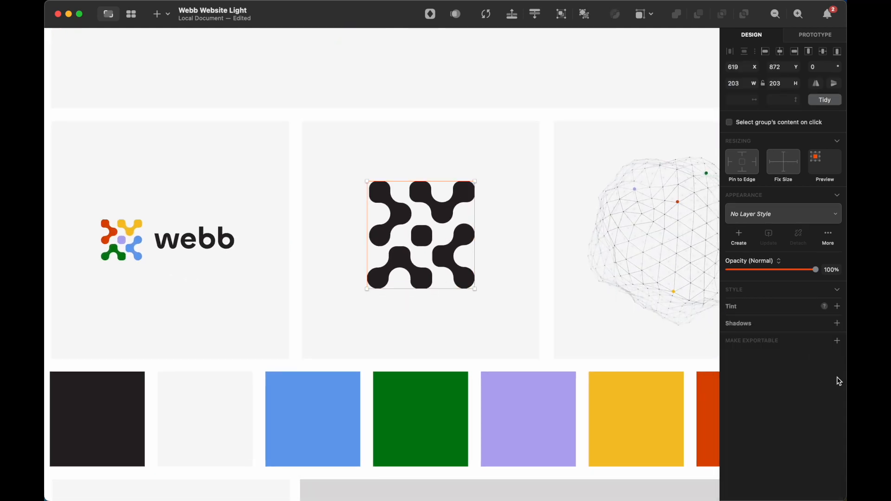
pyautogui.click(837, 342)
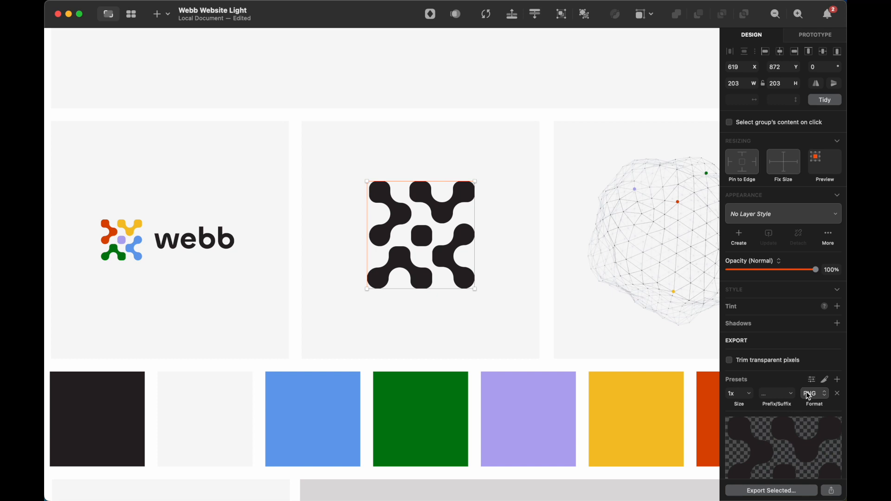
pyautogui.click(811, 393)
pyautogui.click(812, 464)
# Export the black logo mark to the Desktop under the name logo-mark-dark
pyautogui.click(763, 490)
pyautogui.write('logo-mark-')
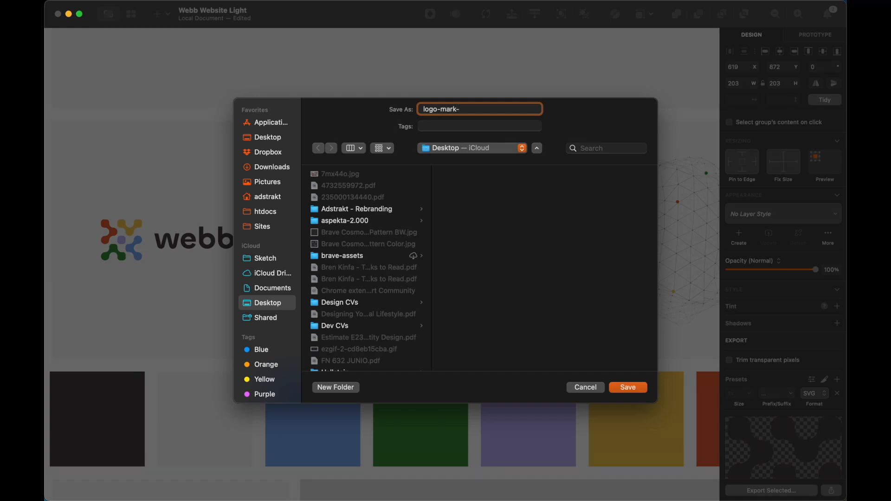
pyautogui.write('dark')
pyautogui.press('Return')
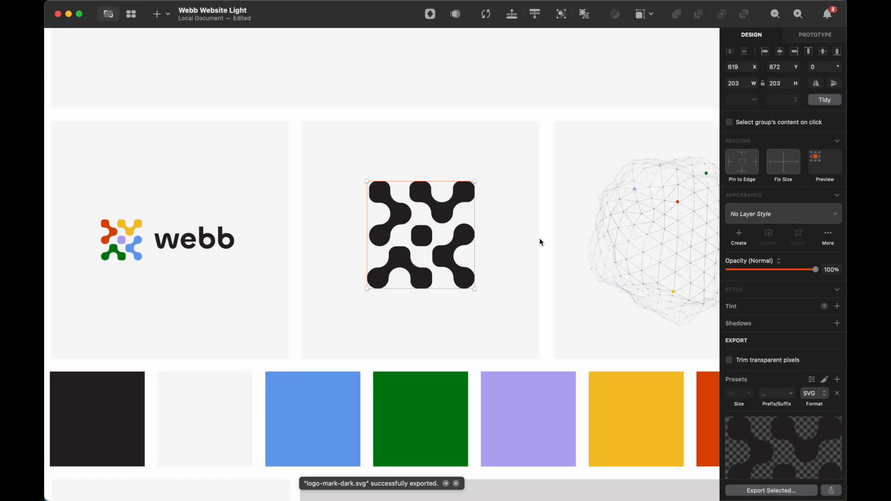
# Switch back to the browser and replace the placeholder image in the Logo Mark Option 1 block with logo-mark-dark.svg from the Desktop
pyautogui.press('super+Tab')
pyautogui.scroll(-15, 433, 291)
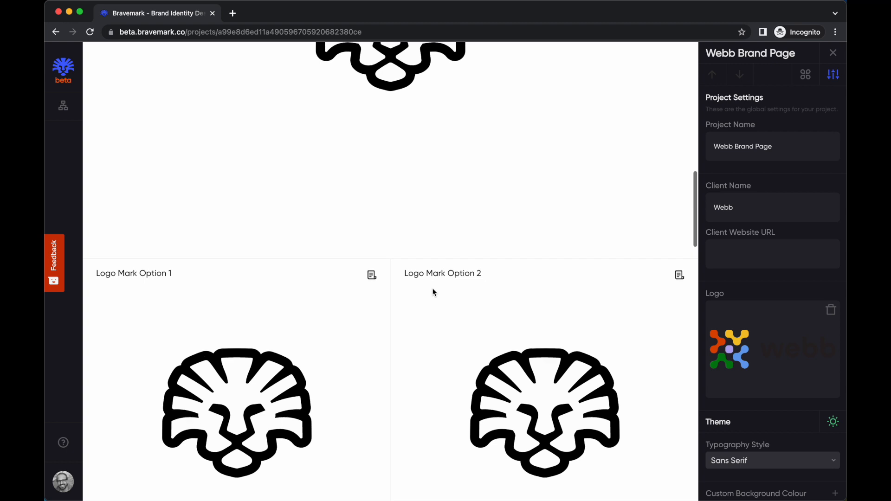
pyautogui.scroll(5, 433, 291)
pyautogui.scroll(-5, 433, 292)
pyautogui.scroll(5, 433, 292)
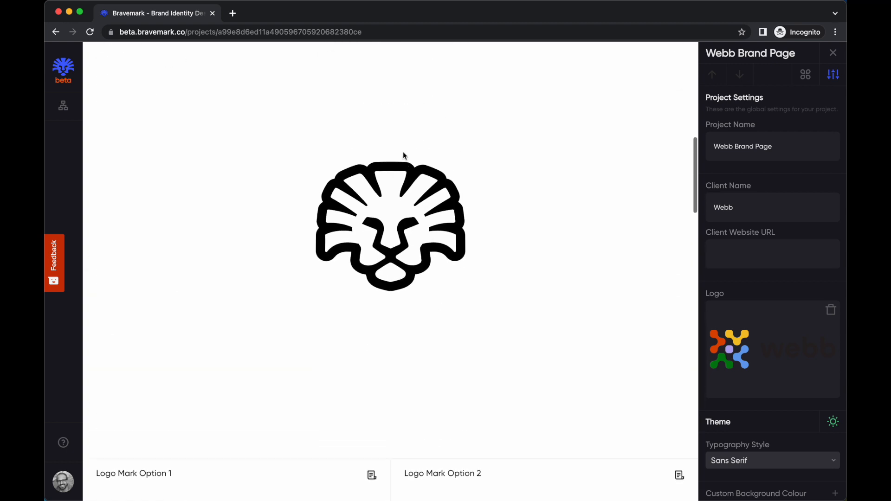
pyautogui.scroll(-5, 407, 312)
pyautogui.click(251, 390)
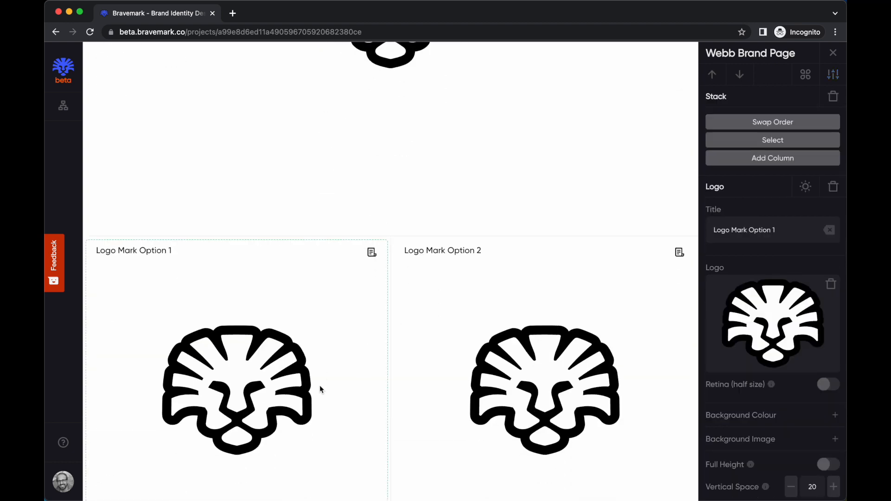
pyautogui.scroll(-3, 357, 413)
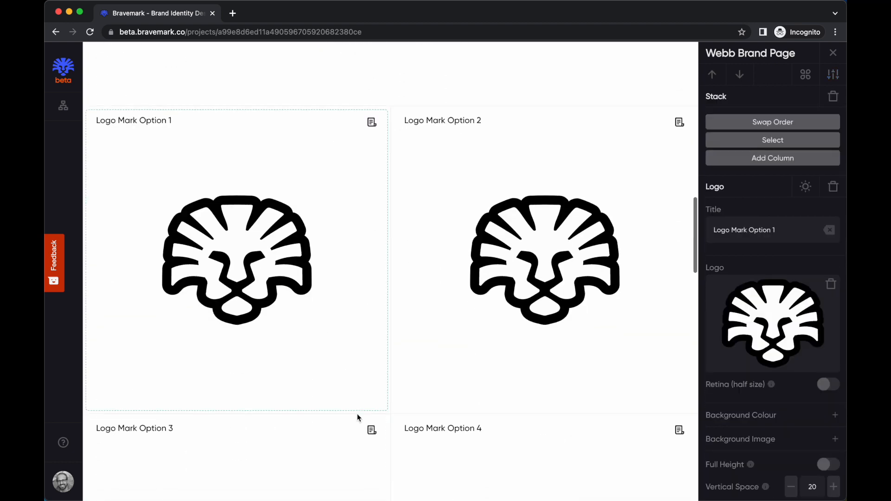
pyautogui.click(831, 284)
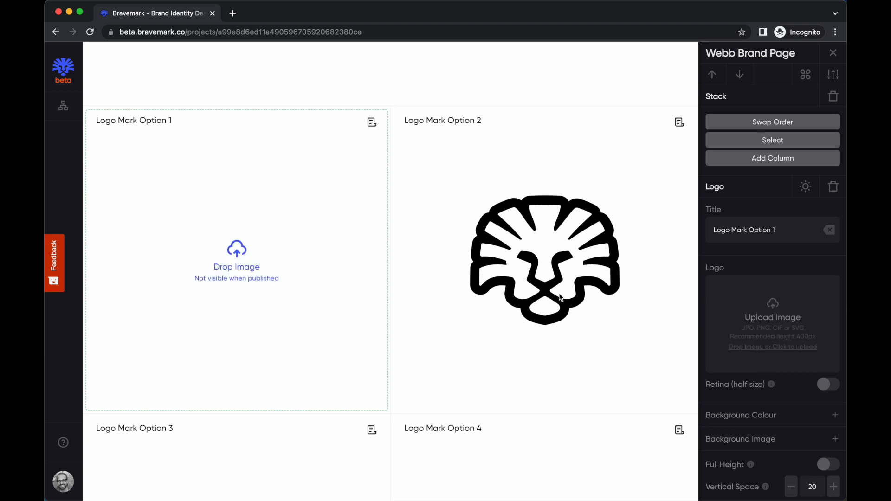
pyautogui.click(768, 323)
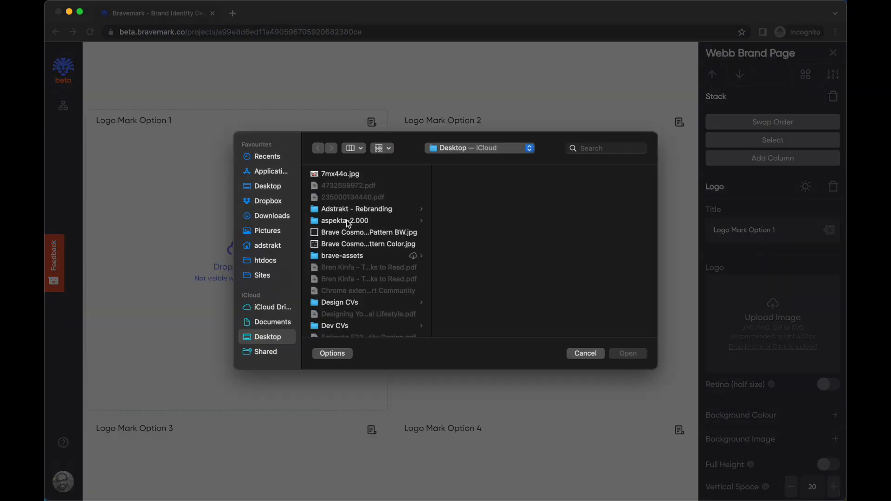
pyautogui.press('l')
pyautogui.press('Return')
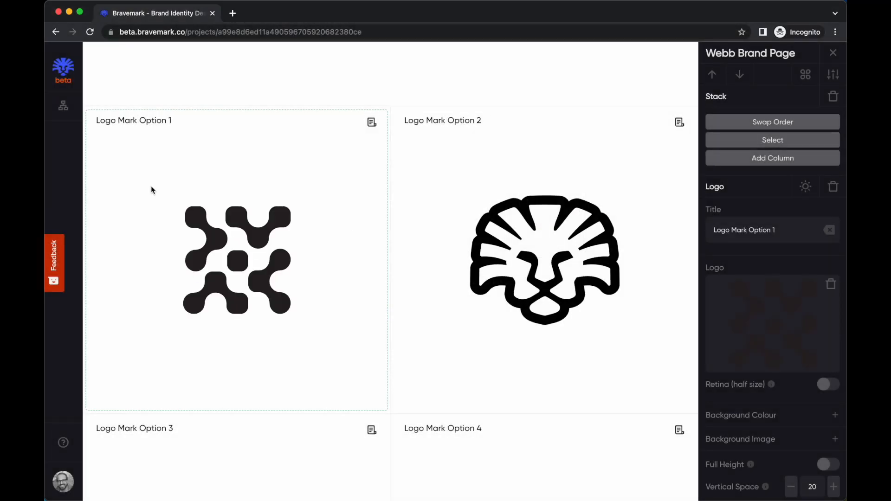
# Switch to Sketch and export the wireframe sphere group on the brand board to the Desktop as a 2x PNG named matrix
pyautogui.click(540, 221)
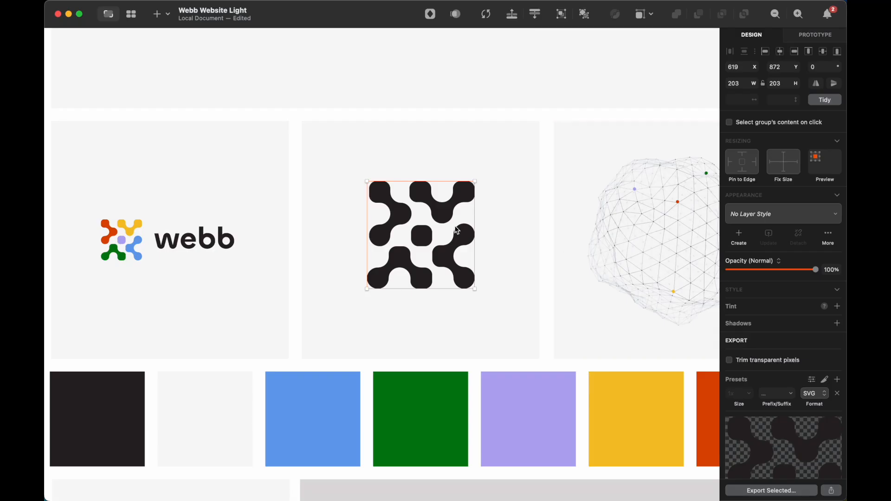
pyautogui.scroll(-5, 374, 273)
pyautogui.scroll(4, 374, 272)
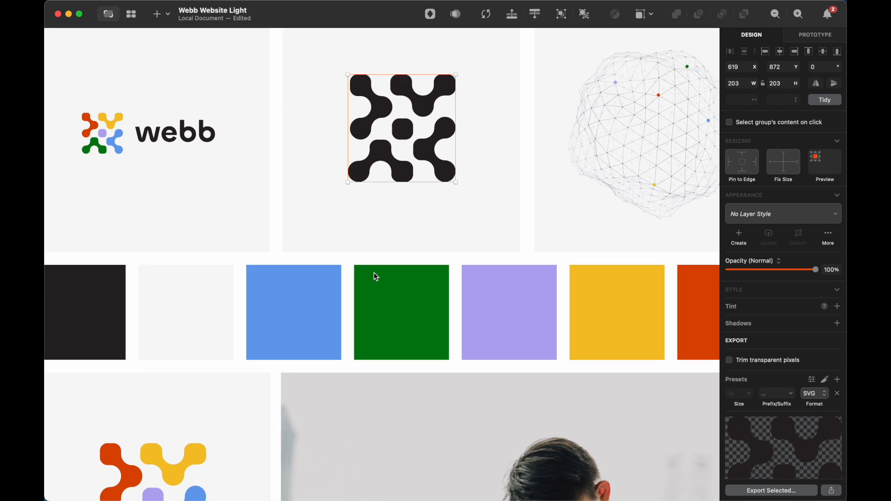
pyautogui.click(657, 191)
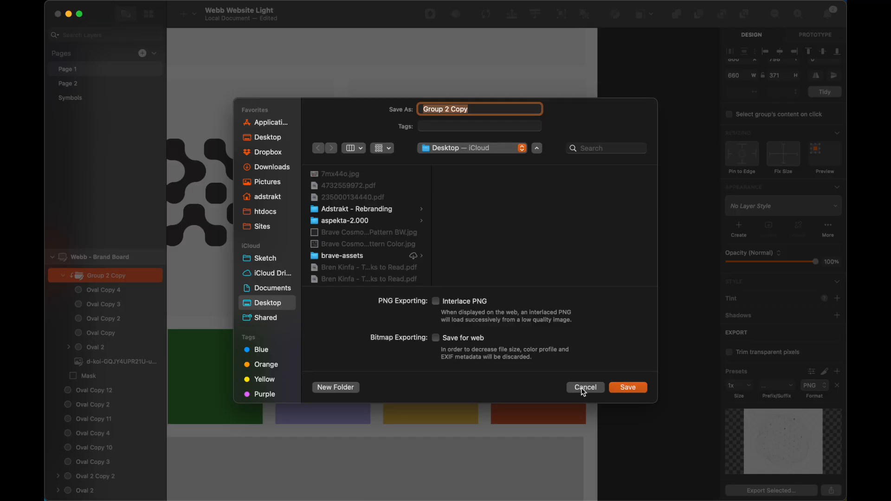
pyautogui.write('matrix')
pyautogui.press('Return')
# Switch back to the browser and replace the placeholder image in the Logo Mark Option 2 block with matrix.png
pyautogui.press('super+Tab')
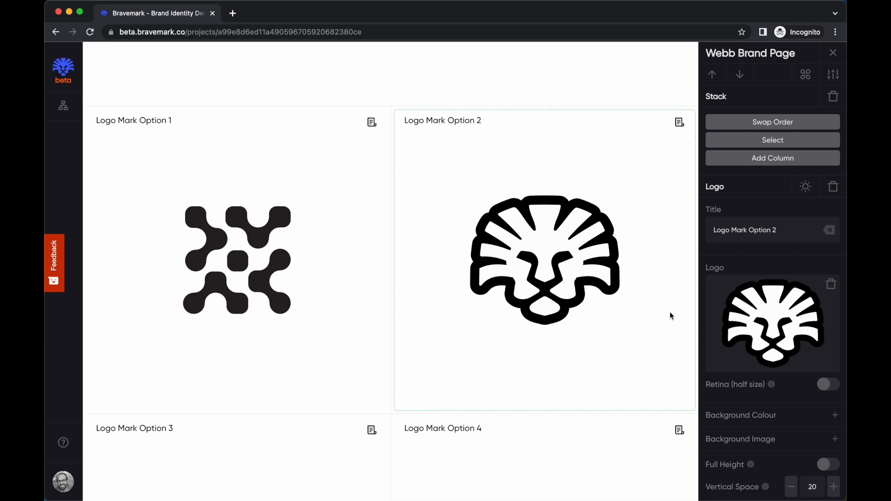
pyautogui.click(830, 284)
pyautogui.click(768, 317)
pyautogui.press('m')
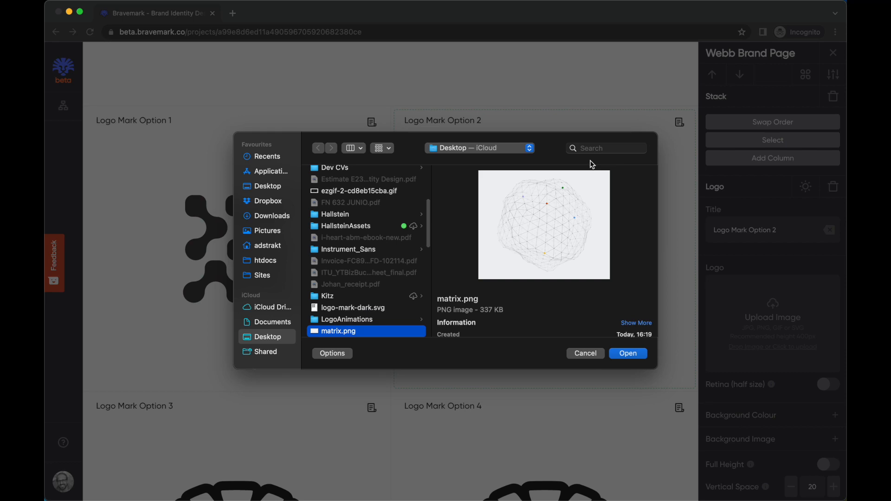
pyautogui.press('Return')
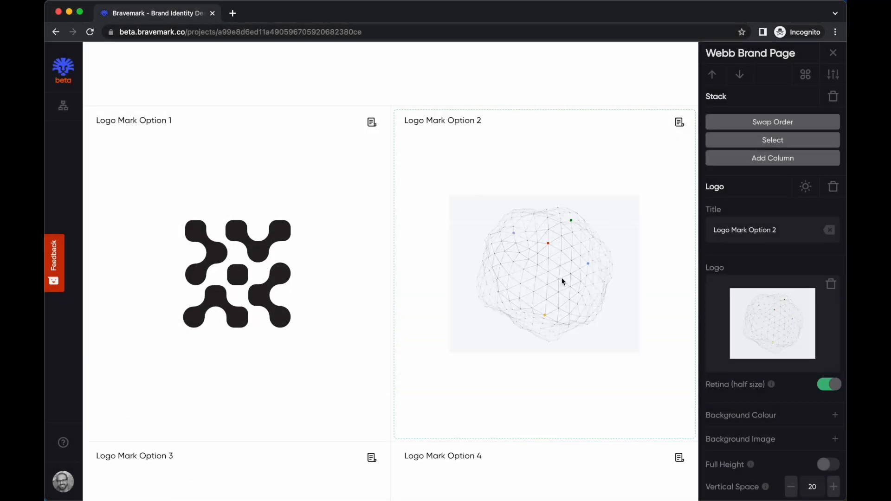
# Set the Logo Mark Option 2 block's vertical space to 5 and turn off its Retina half-size option
pyautogui.scroll(-1, 524, 352)
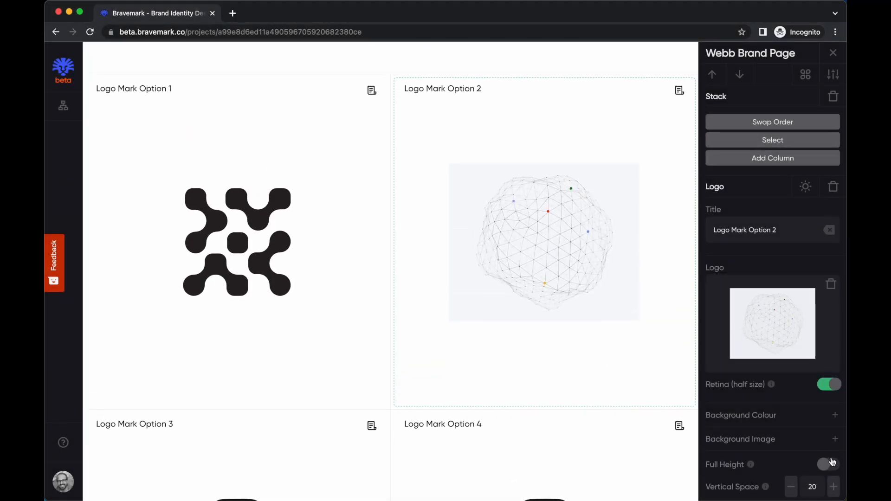
pyautogui.scroll(-2, 790, 404)
pyautogui.click(790, 402)
pyautogui.click(790, 401)
pyautogui.click(790, 402)
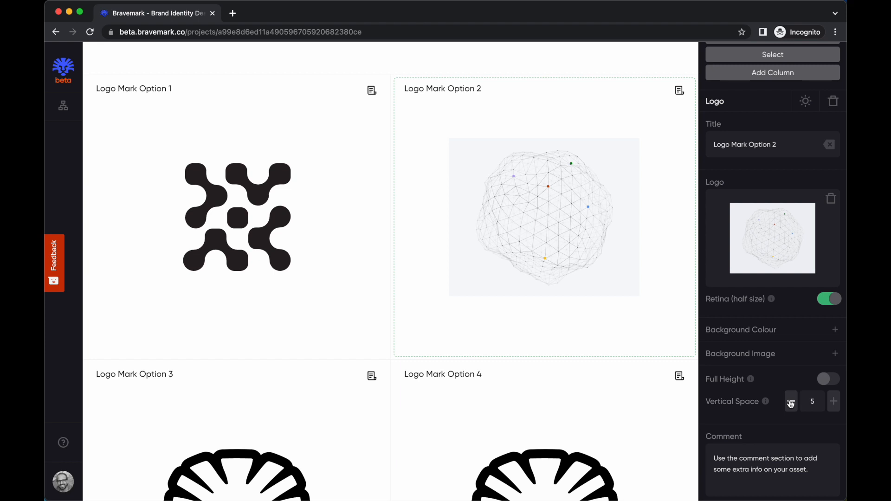
pyautogui.click(824, 302)
pyautogui.scroll(2, 599, 284)
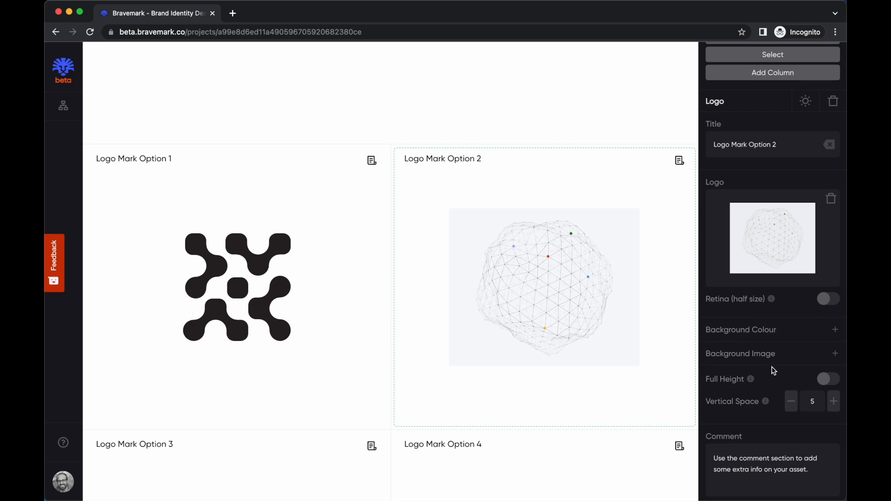
# Copy the Light Grey swatch's HEX value and apply F8F8F7 as the background colour of the Logo Mark Option 2 block
pyautogui.scroll(-8, 574, 285)
pyautogui.scroll(-8, 572, 281)
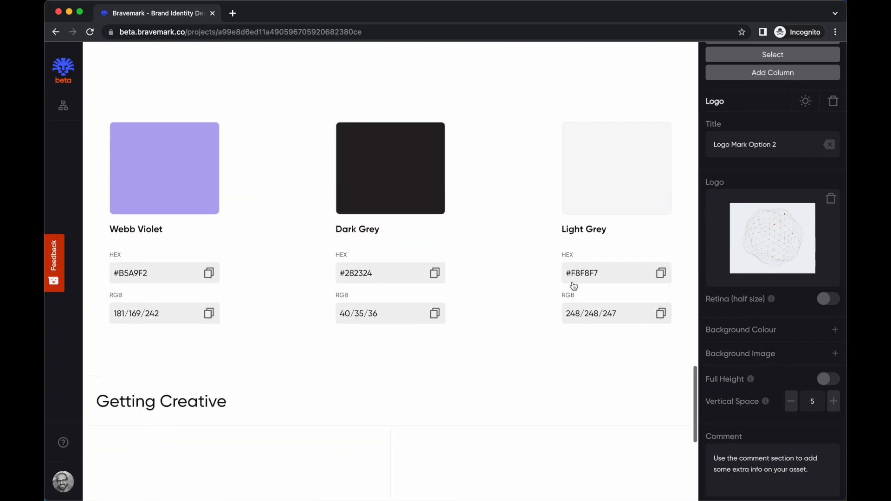
pyautogui.click(661, 273)
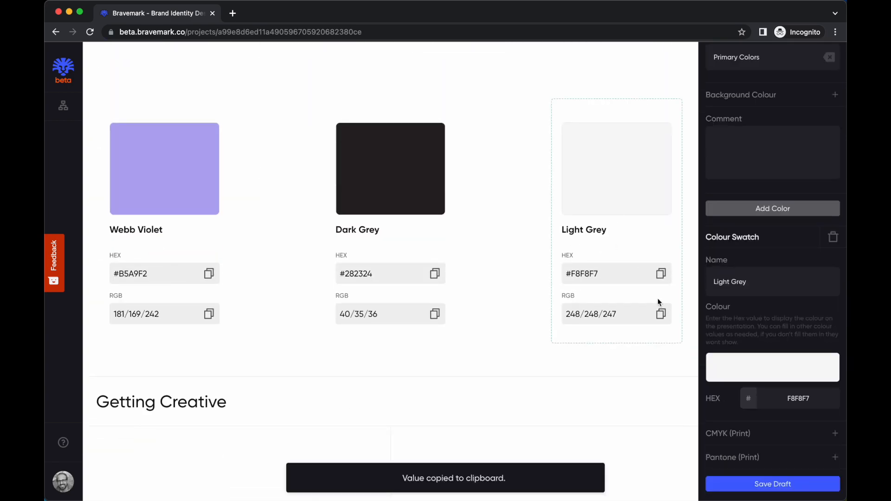
pyautogui.scroll(15, 509, 196)
pyautogui.click(522, 149)
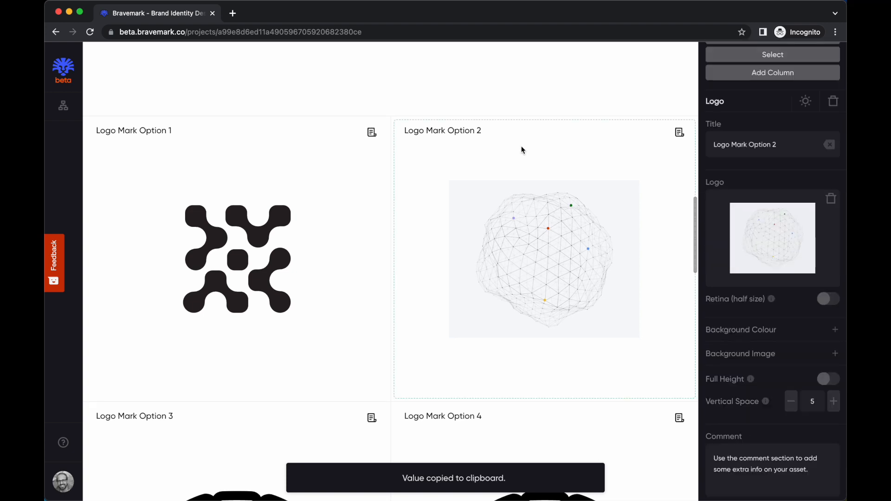
pyautogui.click(834, 330)
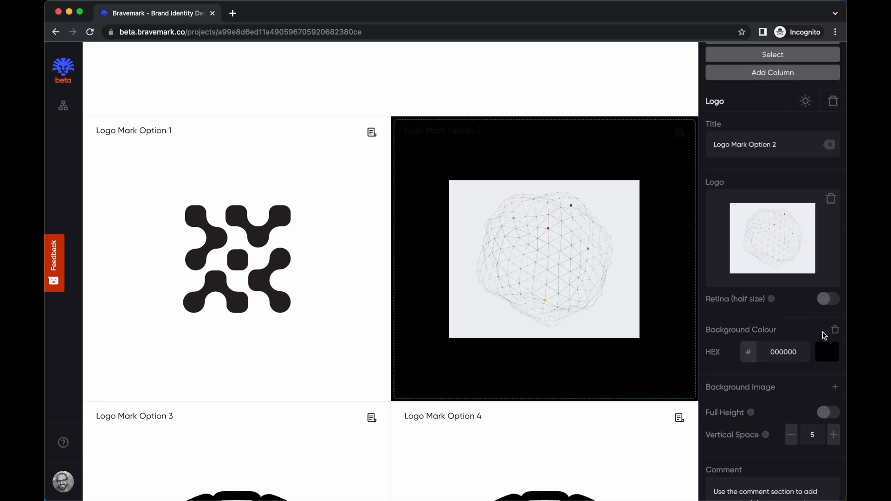
pyautogui.doubleClick(787, 346)
pyautogui.press('super+v')
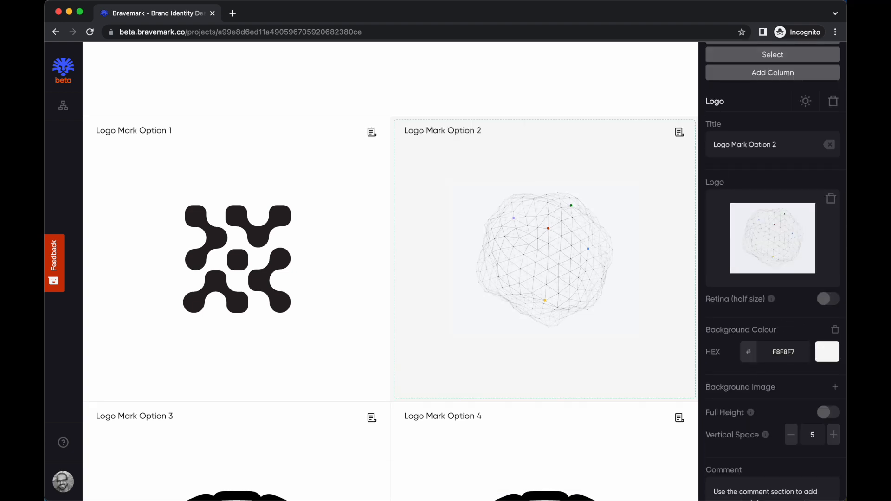
pyautogui.click(551, 423)
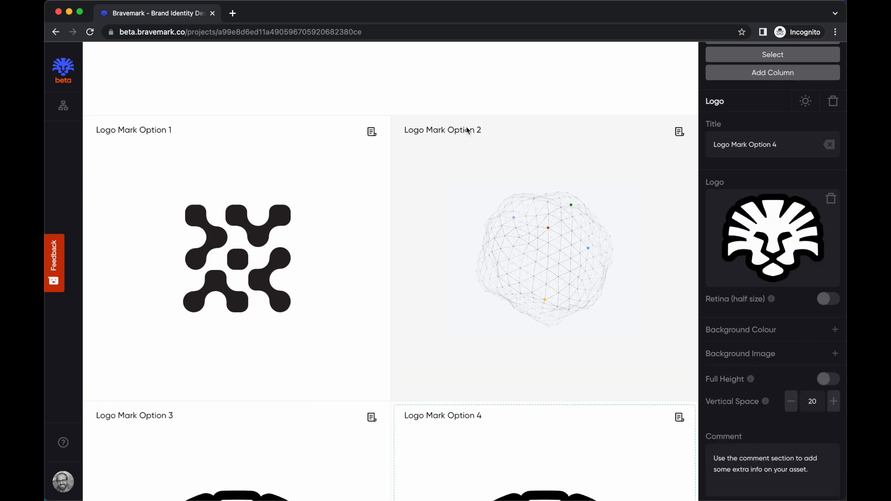
# Clear the titles of the sphere block and the dark logo mark block
pyautogui.click(477, 139)
pyautogui.tripleClick(774, 148)
pyautogui.press('BackSpace')
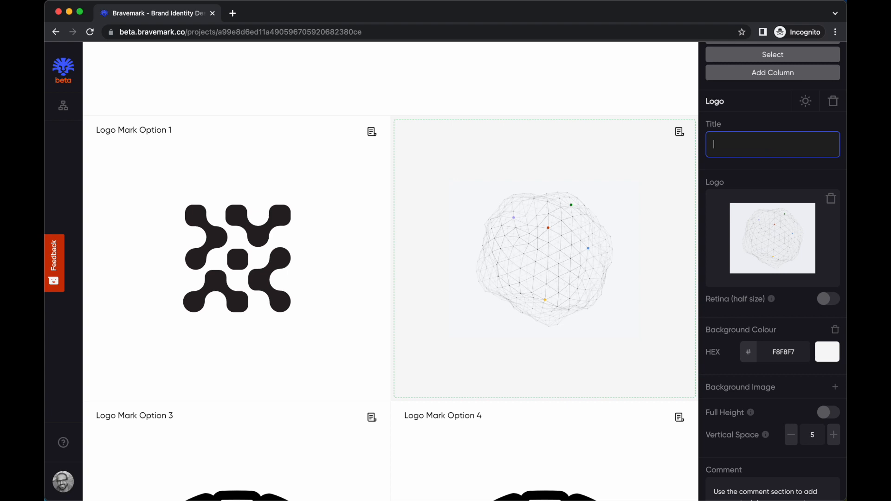
pyautogui.click(241, 149)
pyautogui.tripleClick(759, 146)
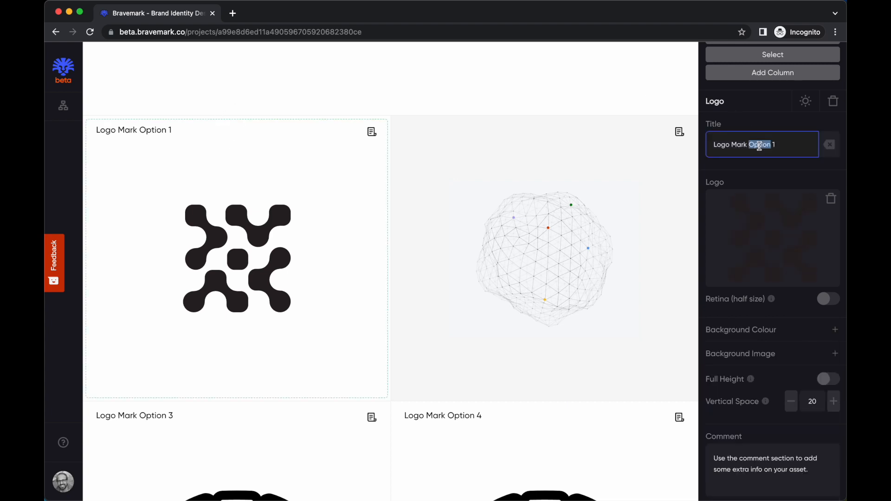
pyautogui.press('BackSpace')
# Remove the placeholder comments from the dark logo mark block and the sphere block
pyautogui.tripleClick(757, 466)
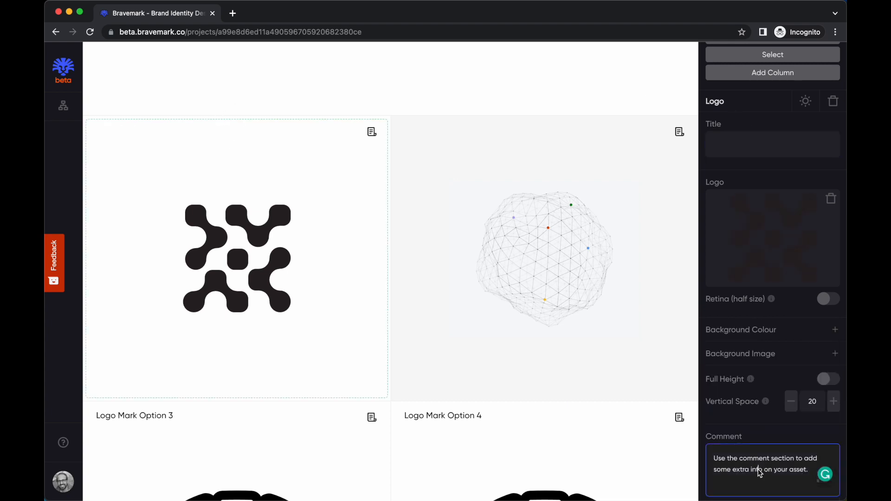
pyautogui.press('BackSpace')
pyautogui.click(671, 135)
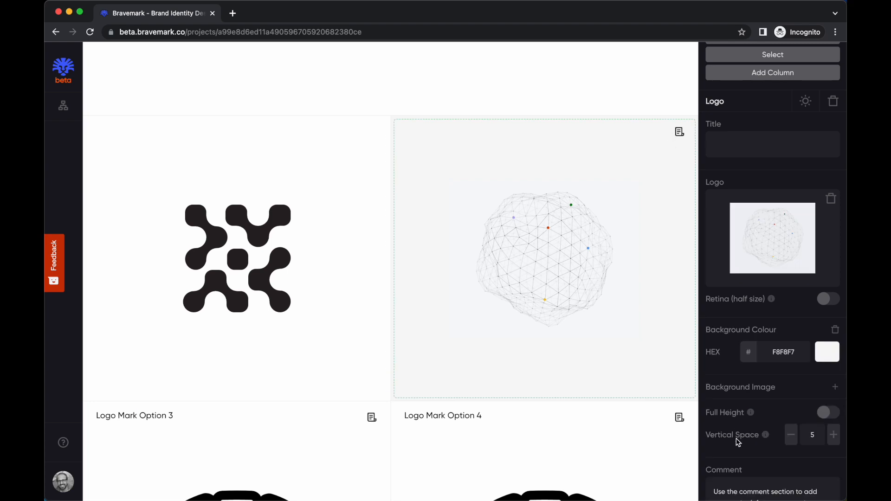
pyautogui.scroll(-2, 766, 471)
pyautogui.tripleClick(765, 428)
pyautogui.press('BackSpace')
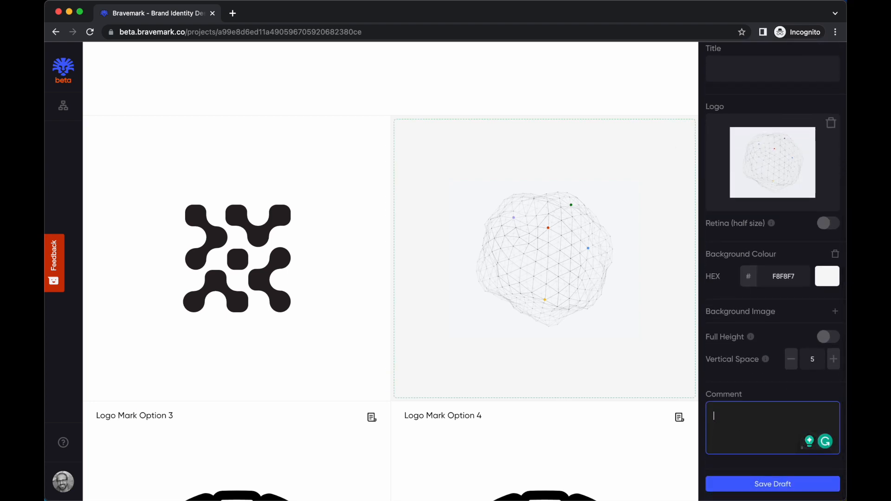
pyautogui.click(648, 407)
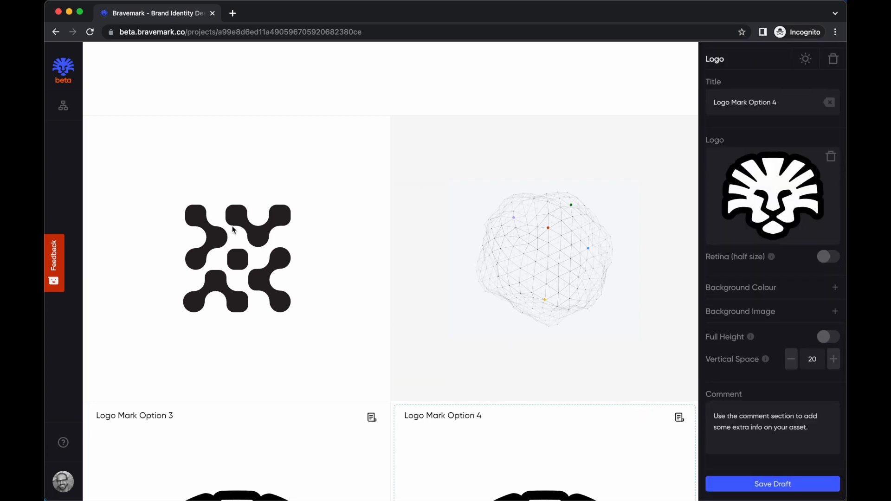
# Switch to Sketch and select the multicoloured logo mark on the brand board for SVG export
pyautogui.scroll(-1, 535, 239)
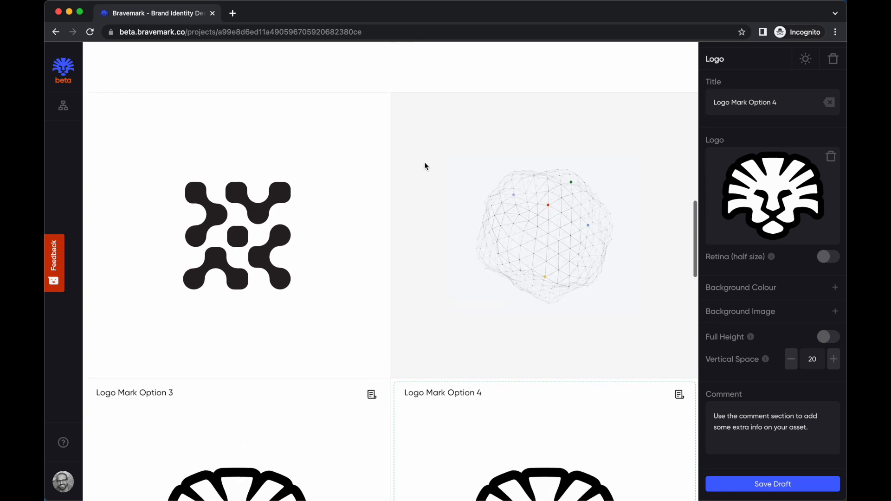
pyautogui.scroll(-4, 386, 193)
pyautogui.scroll(5, 386, 193)
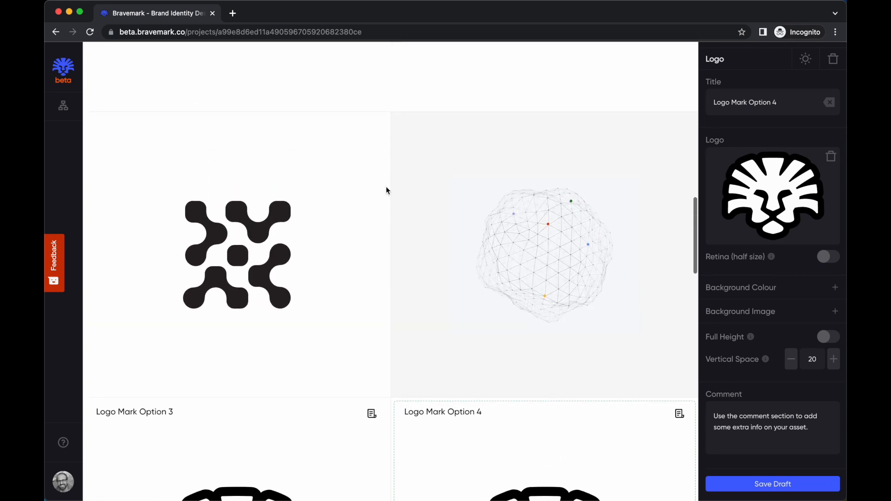
pyautogui.scroll(-10, 398, 269)
pyautogui.click(356, 289)
pyautogui.press('super+Tab')
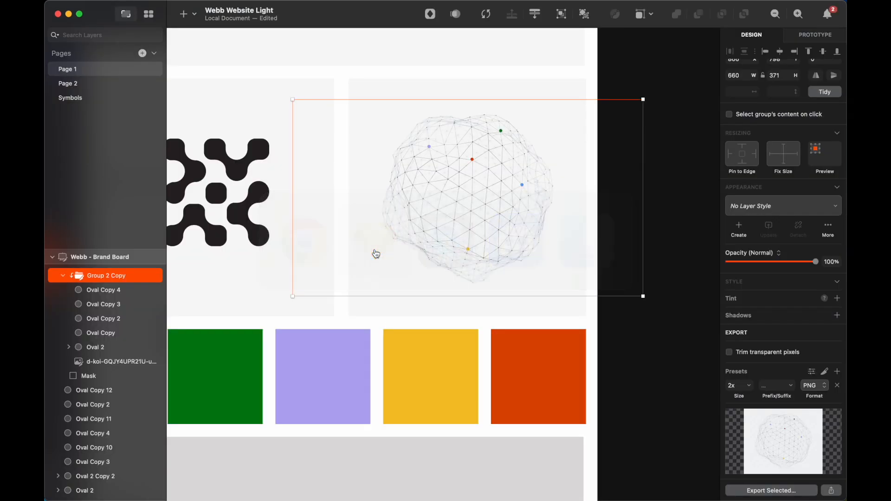
pyautogui.scroll(-5, 451, 351)
pyautogui.scroll(-3, 451, 352)
pyautogui.hscroll(-3, 451, 352)
pyautogui.scroll(1, 451, 352)
pyautogui.click(312, 180)
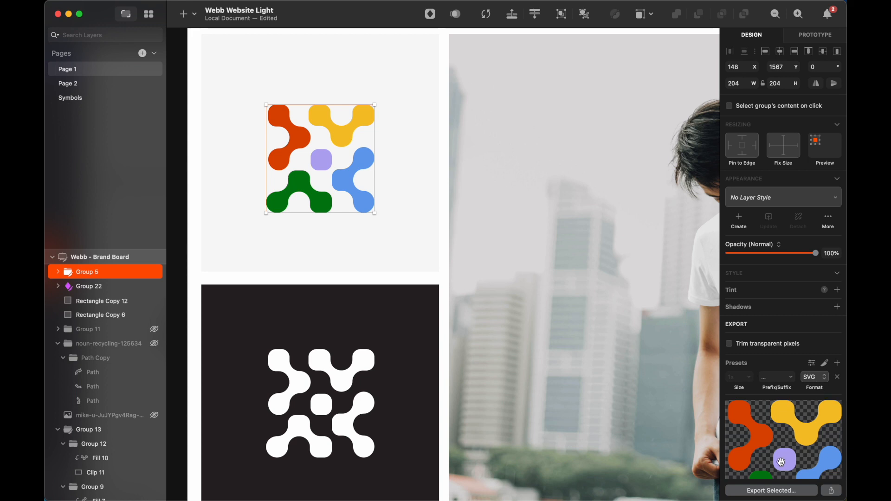
# Export the multicoloured logo mark to the Desktop under the name logo-mark-color
pyautogui.scroll(-2, 781, 462)
pyautogui.click(776, 491)
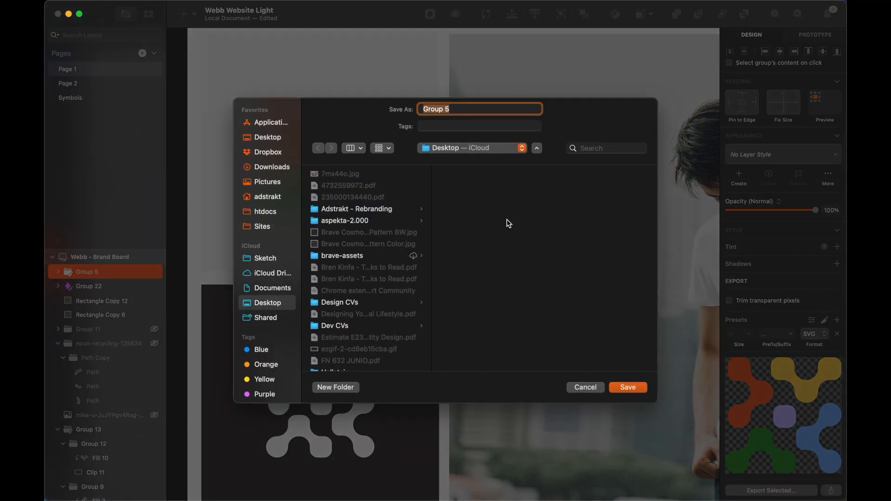
pyautogui.press('BackSpace')
pyautogui.write('logo-mark-color')
pyautogui.press('Return')
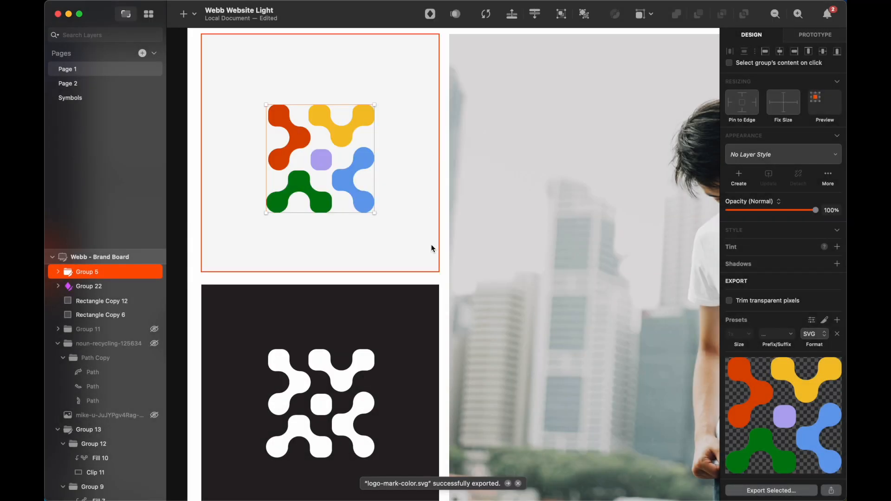
# Select the white wireframe sphere image inside the green tile of the brand board
pyautogui.scroll(-3, 430, 248)
pyautogui.press('super+minus')
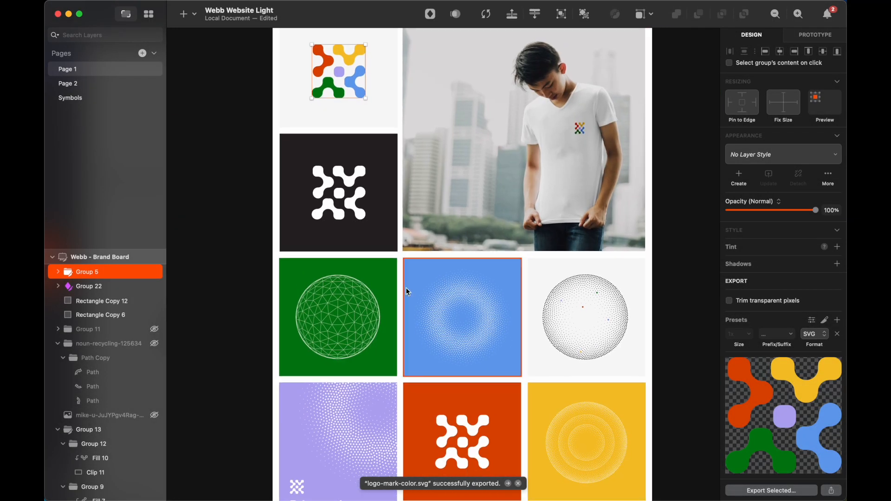
pyautogui.click(353, 321)
pyautogui.doubleClick(343, 322)
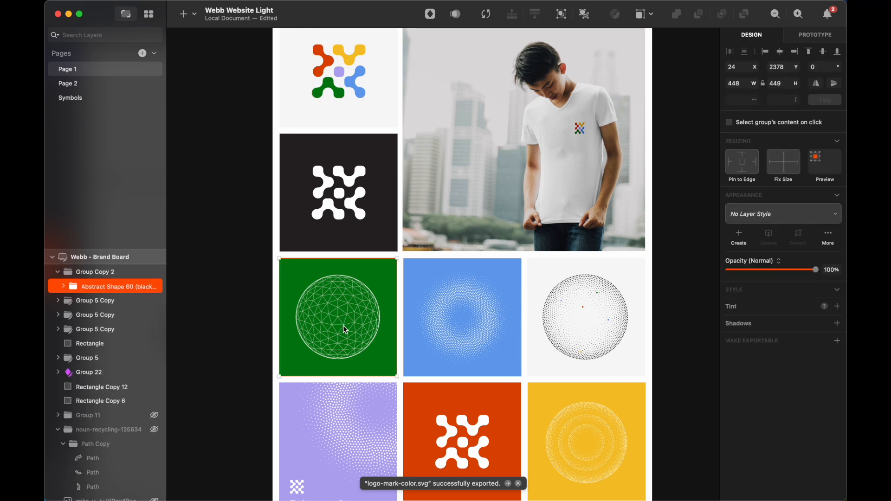
pyautogui.doubleClick(339, 330)
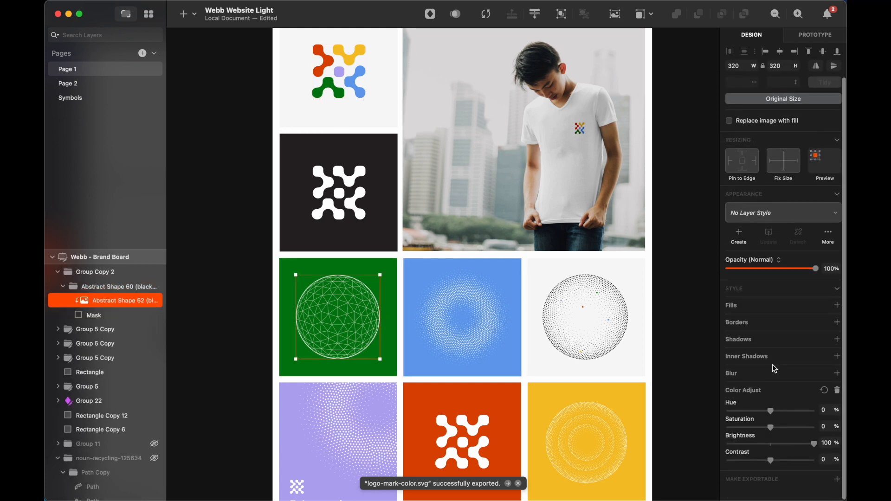
# Make the wireframe sphere exportable as a PNG at 2x size
pyautogui.scroll(-1, 779, 380)
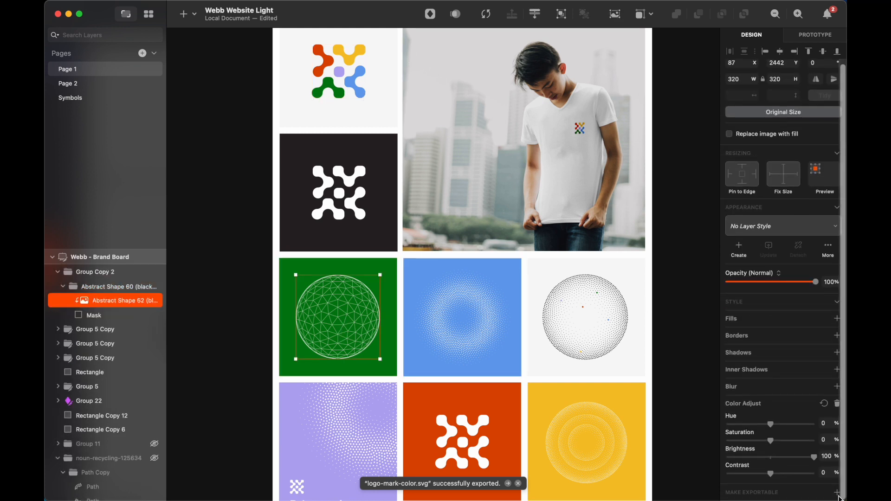
pyautogui.click(809, 495)
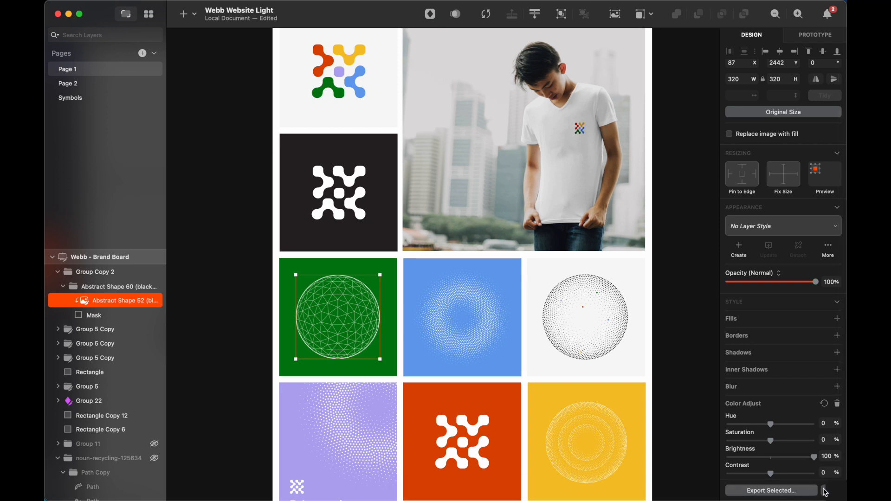
pyautogui.click(824, 492)
pyautogui.click(730, 474)
pyautogui.scroll(-10, 789, 348)
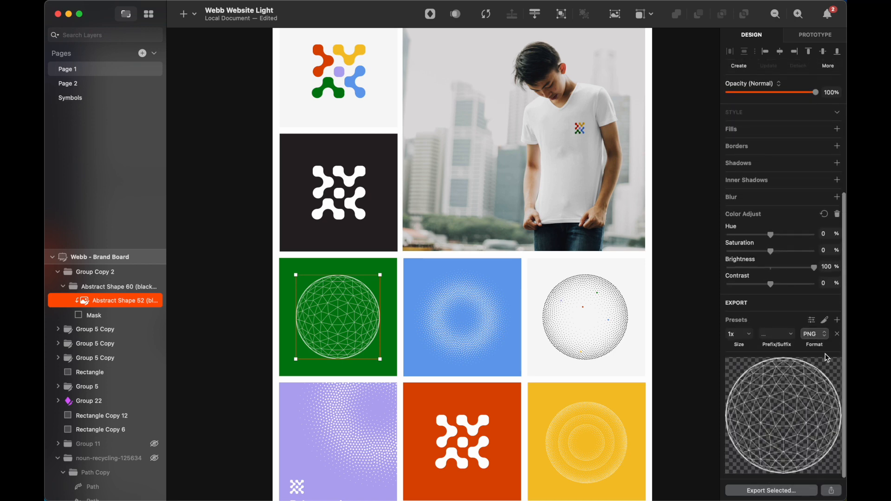
pyautogui.click(737, 334)
pyautogui.write('2x')
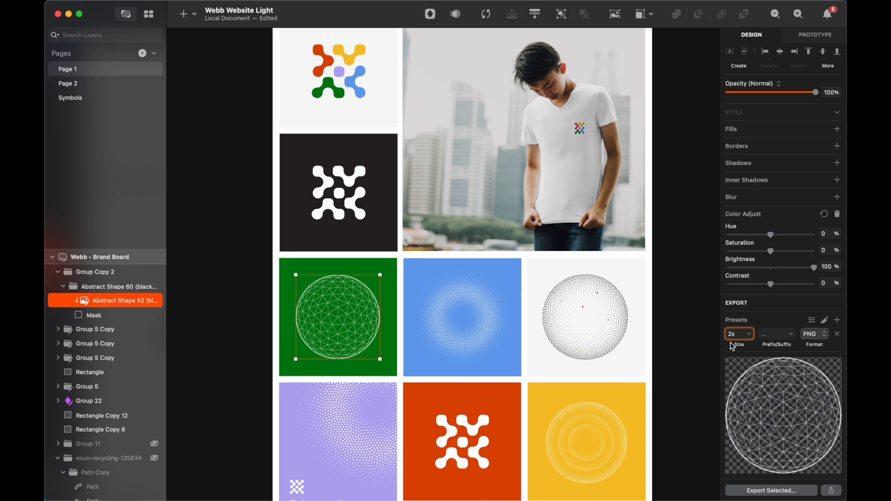
# Export the wireframe sphere to the Desktop under the name shape
pyautogui.click(780, 492)
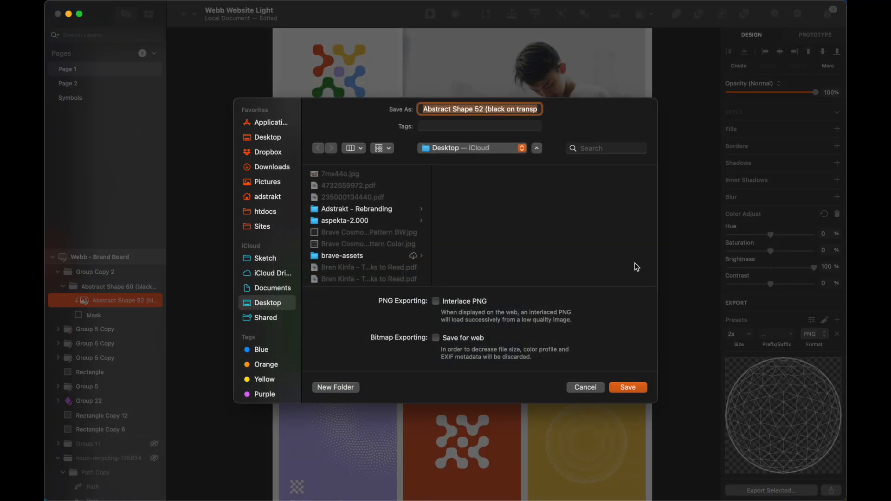
pyautogui.write('shape')
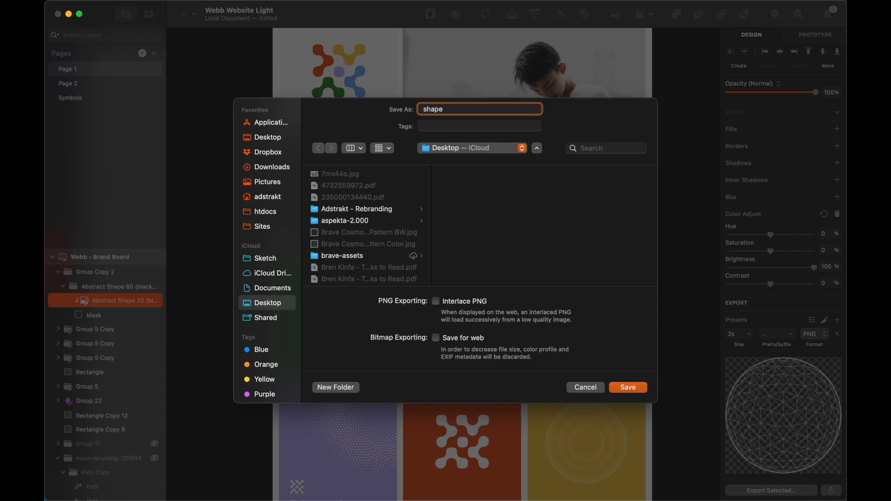
pyautogui.press('Return')
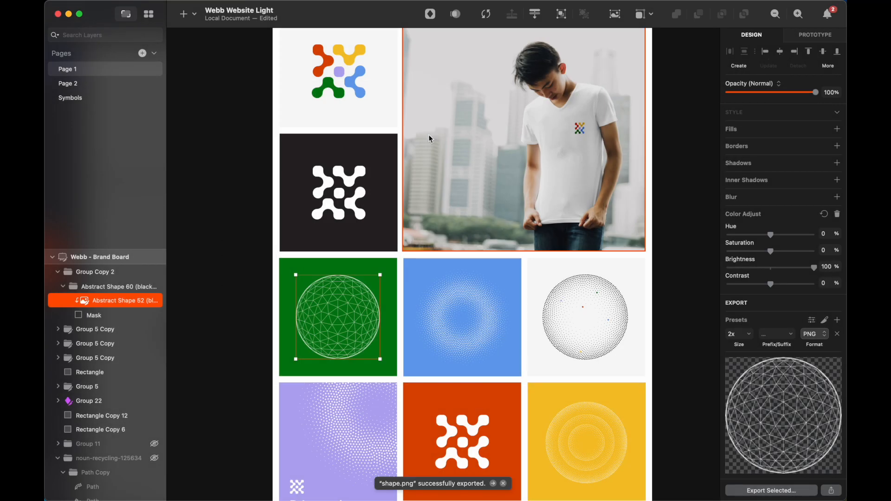
# Switch to Google Chrome and replace the lion placeholder in the Logo Mark Option 3 block with logo-mark-color.svg
pyautogui.press('super+Tab')
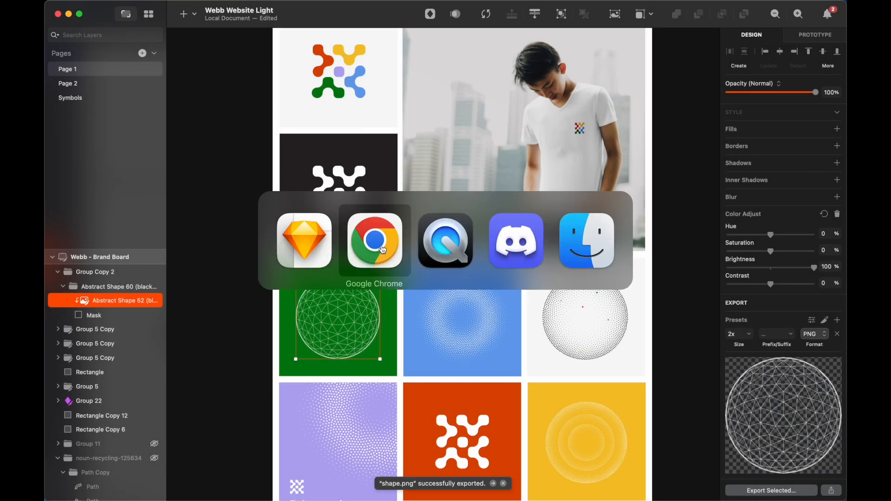
pyautogui.click(382, 250)
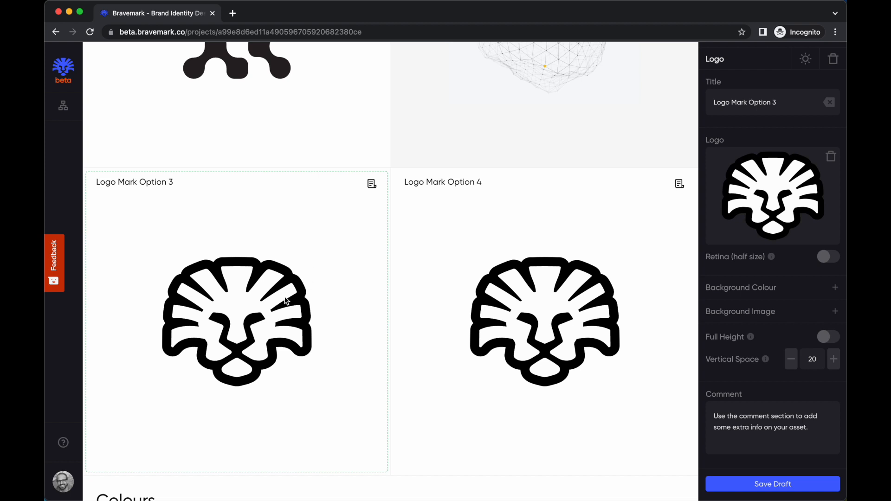
pyautogui.click(830, 157)
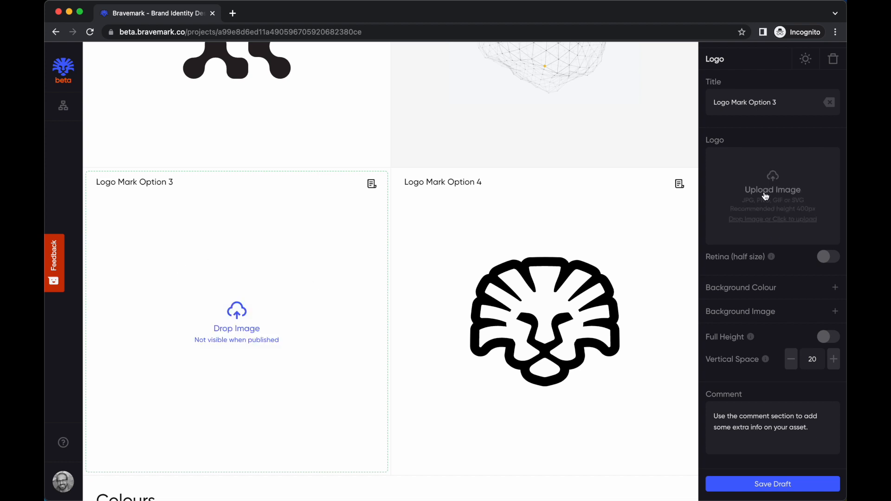
pyautogui.click(764, 194)
pyautogui.press('l')
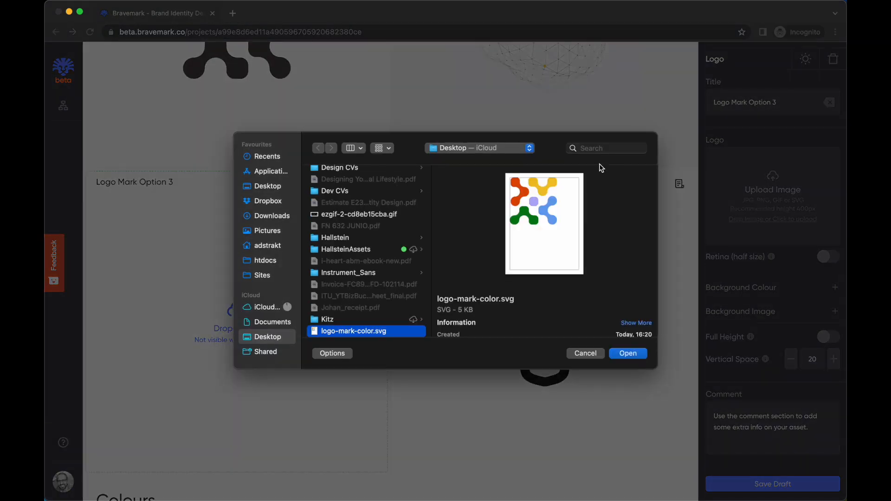
pyautogui.press('Return')
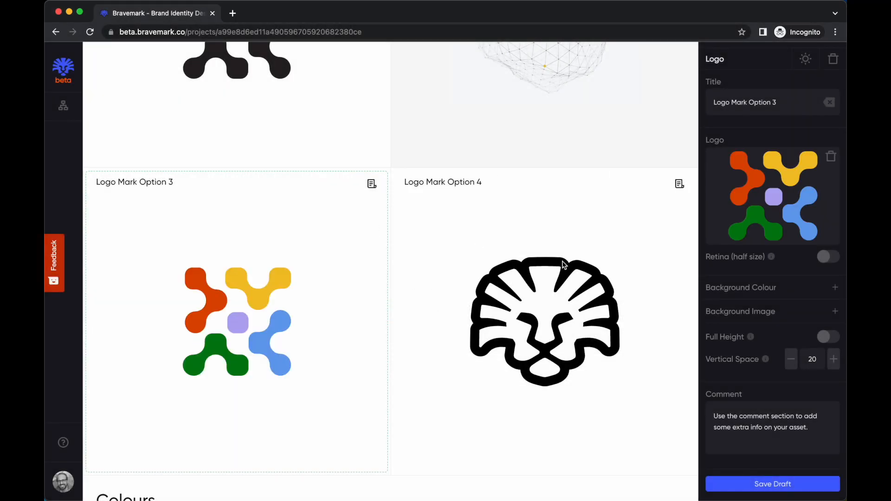
# Replace the lion placeholder in the Logo Mark Option 4 block with shape.png
pyautogui.click(563, 264)
pyautogui.click(831, 157)
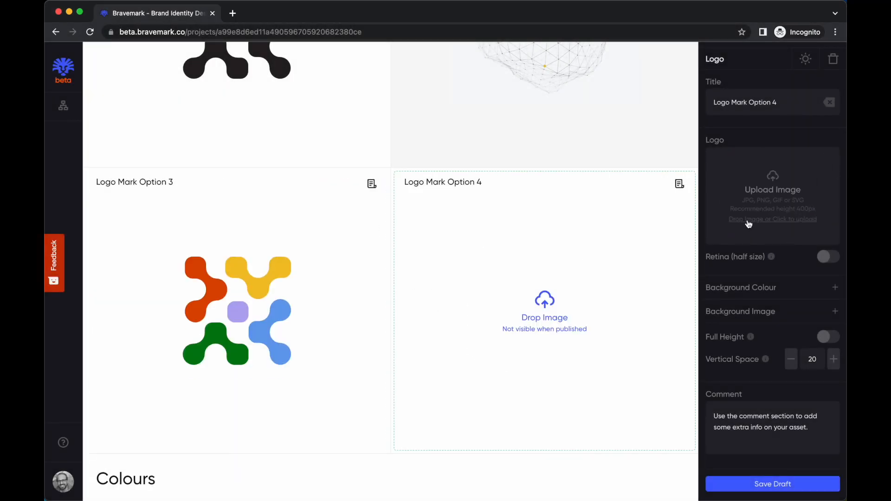
pyautogui.click(777, 196)
pyautogui.press('m')
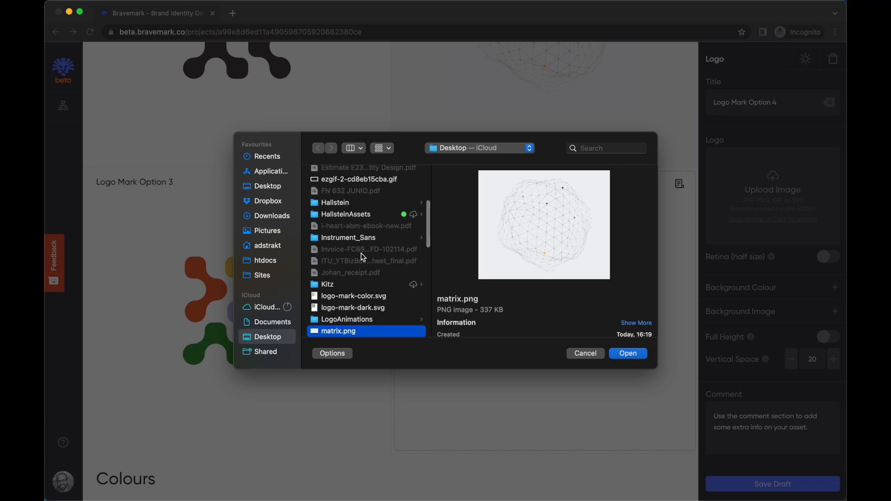
pyautogui.write('sp')
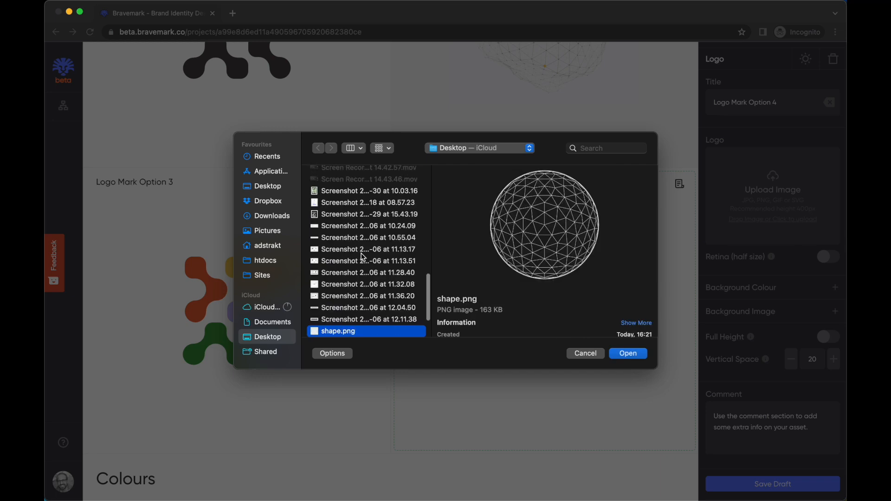
pyautogui.press('Return')
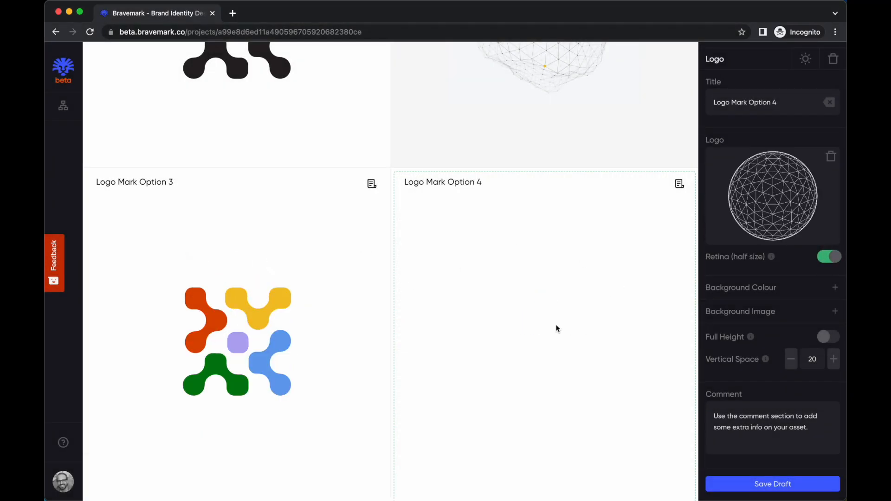
# Copy the Webb Green hex value 007D0D from the colour swatches and apply it as the Logo Mark Option 4 block's background colour
pyautogui.scroll(-15, 556, 329)
pyautogui.scroll(4, 521, 389)
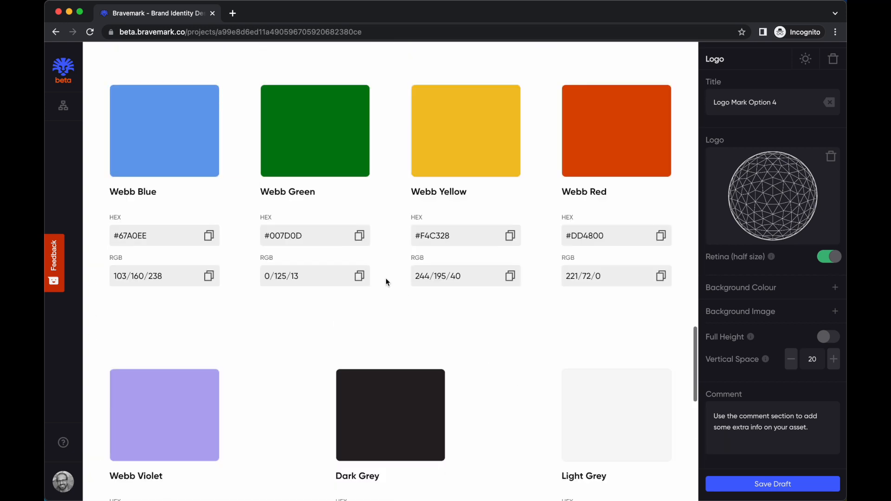
pyautogui.click(359, 235)
pyautogui.scroll(10, 581, 168)
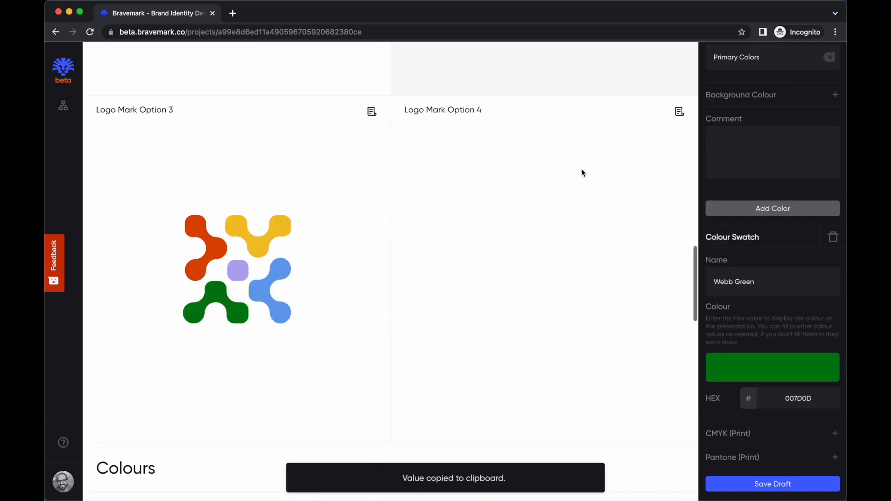
pyautogui.click(514, 133)
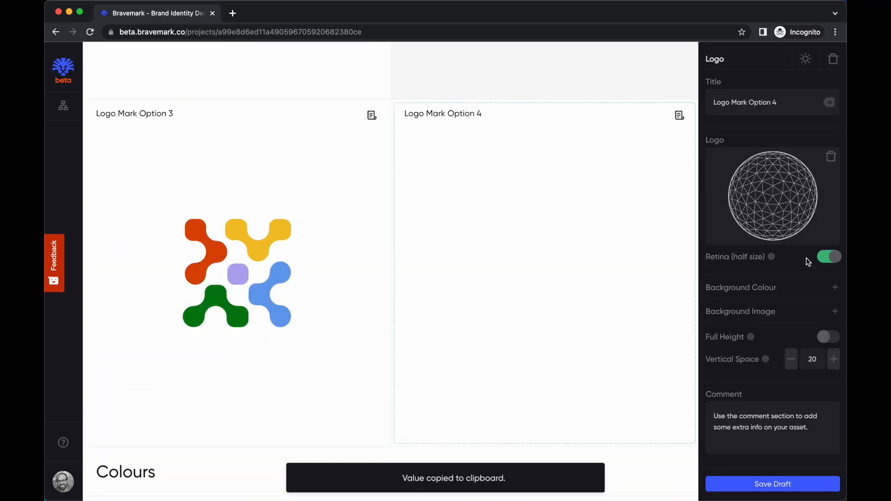
pyautogui.click(835, 288)
pyautogui.click(784, 276)
pyautogui.doubleClick(784, 276)
pyautogui.press('super+v')
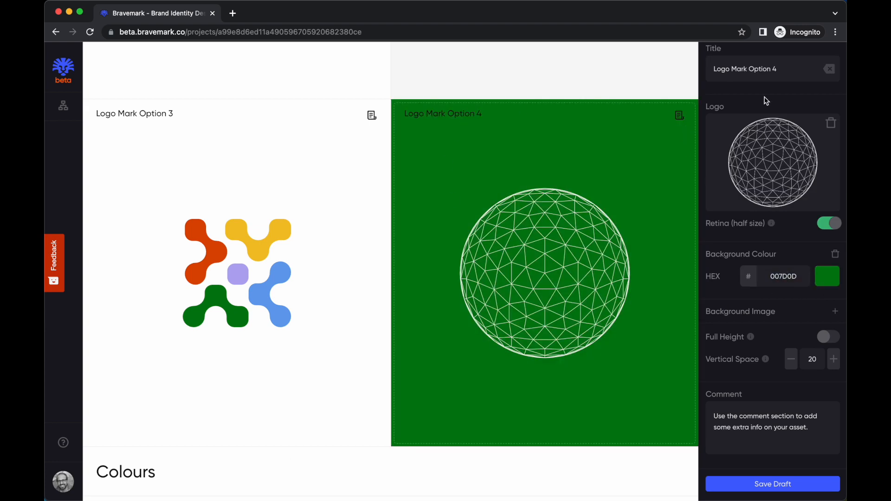
# Clear the titles of the green sphere block and the multicoloured logo mark block
pyautogui.scroll(3, 833, 141)
pyautogui.click(832, 149)
pyautogui.click(312, 136)
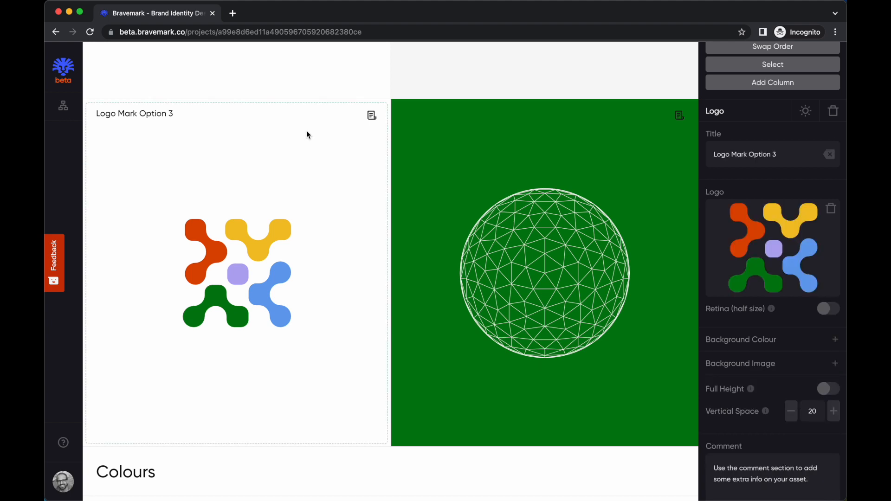
pyautogui.click(830, 155)
# Remove the placeholder comments from the multicoloured logo mark block and the green sphere block
pyautogui.click(757, 476)
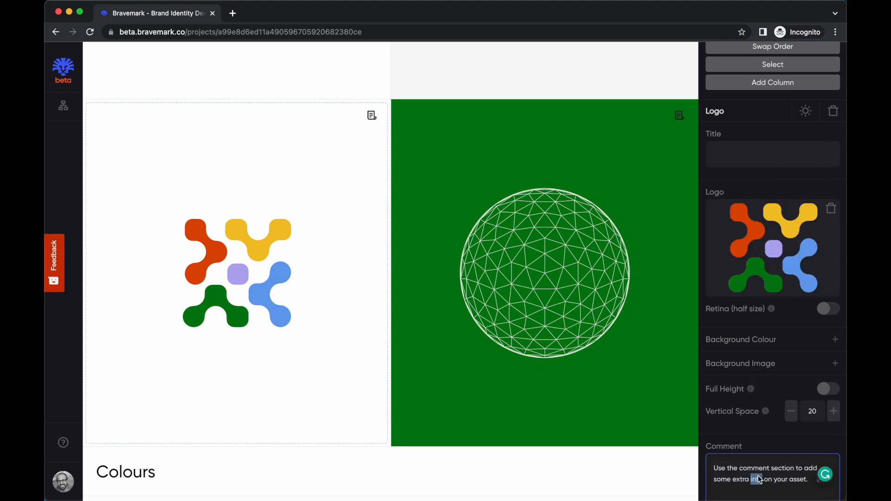
pyautogui.click(561, 193)
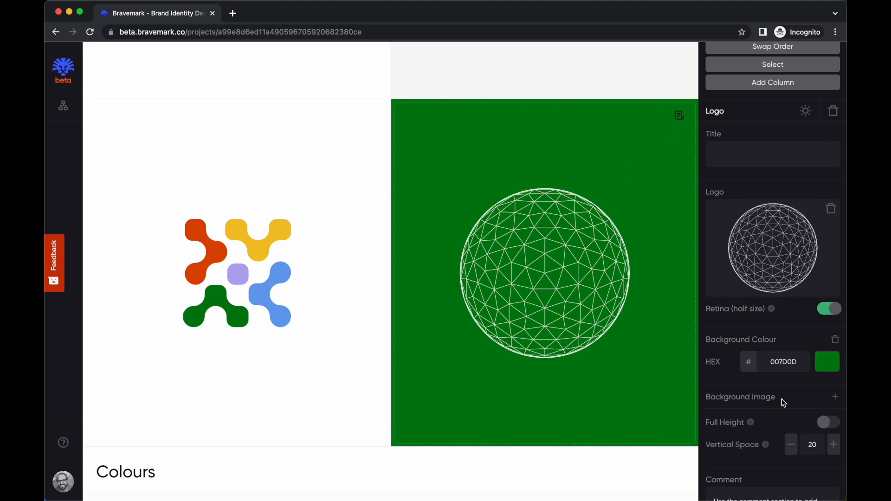
pyautogui.scroll(-2, 766, 446)
pyautogui.click(766, 421)
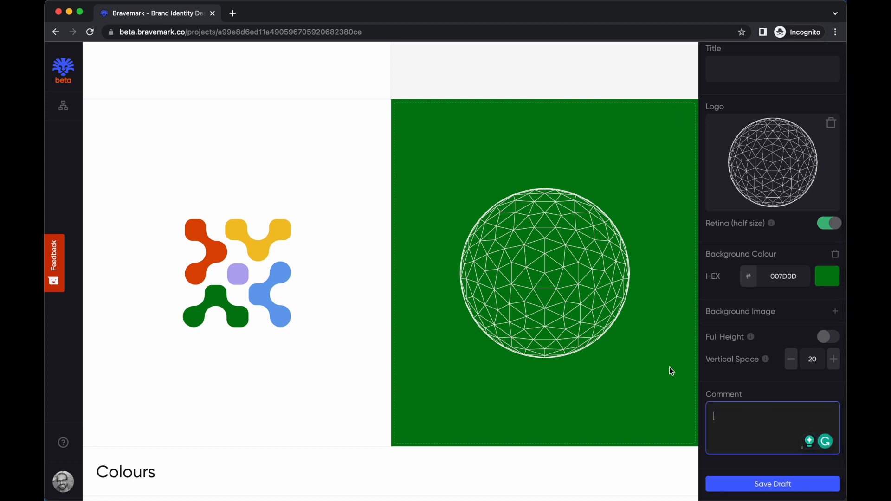
# Reduce the green sphere block's vertical space to 5, save the draft and return to editing the page
pyautogui.click(791, 360)
pyautogui.click(791, 360)
pyautogui.click(791, 361)
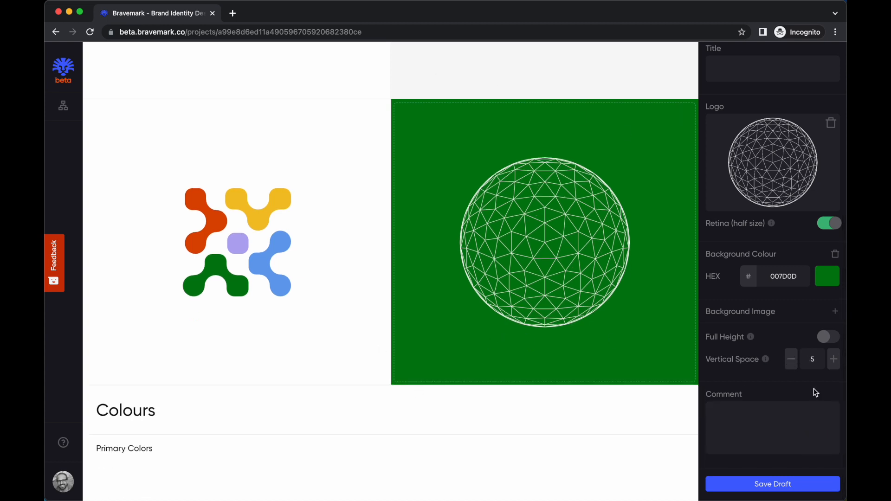
pyautogui.click(784, 488)
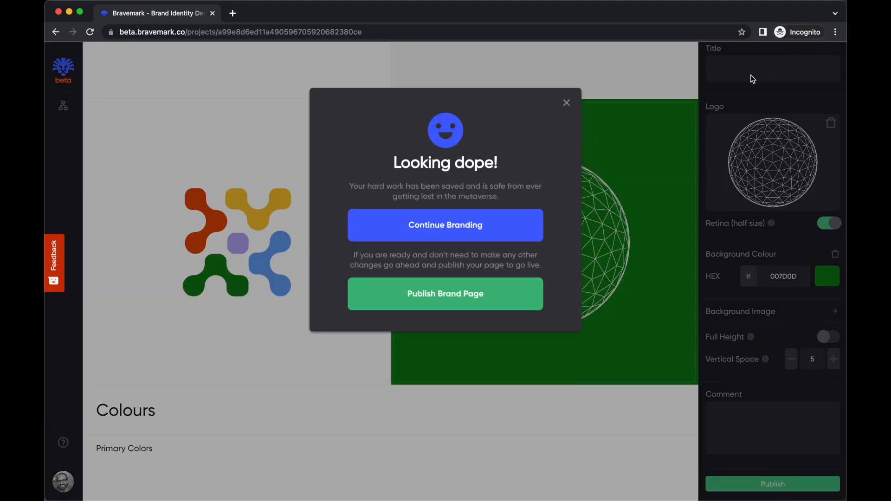
pyautogui.click(567, 108)
# Swap the order of the multicoloured logo mark and green sphere columns and check them against the row above
pyautogui.scroll(4, 780, 139)
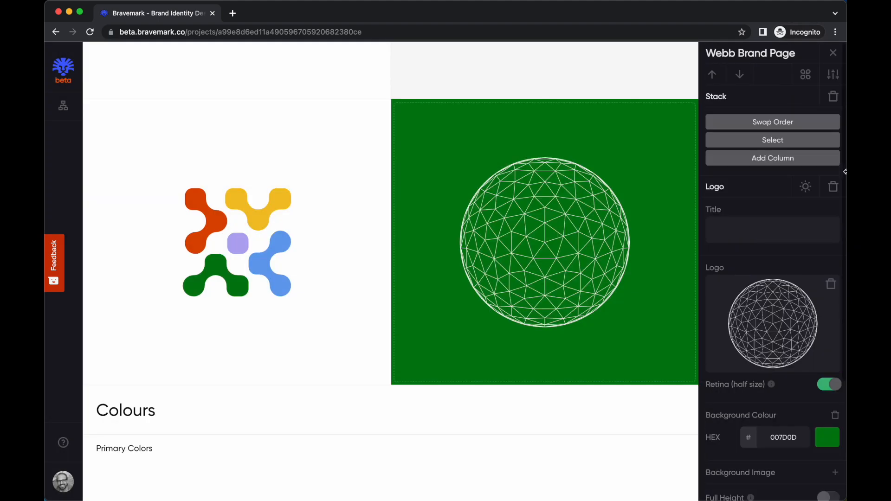
pyautogui.click(789, 125)
pyautogui.scroll(4, 438, 394)
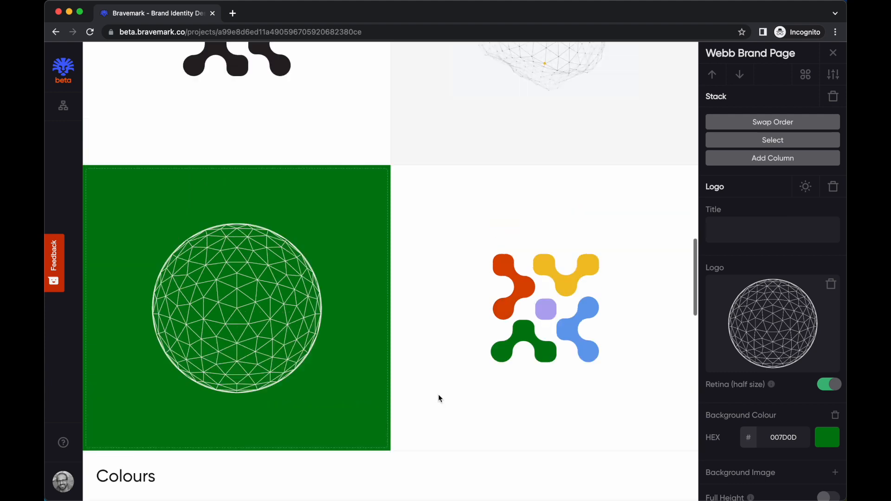
pyautogui.scroll(-4, 438, 394)
pyautogui.scroll(4, 438, 396)
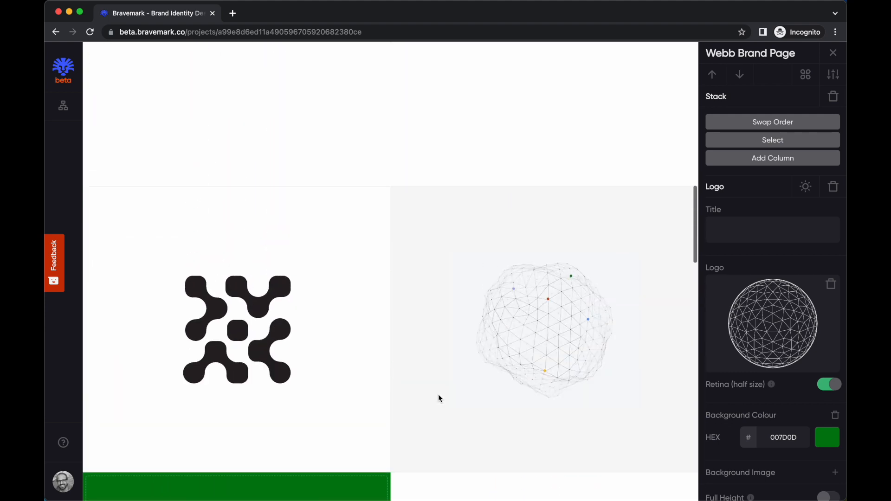
pyautogui.scroll(-6, 438, 395)
# Select the whole stack with the green sphere and multicoloured logo mark and move it above the dark logo mark row
pyautogui.click(449, 395)
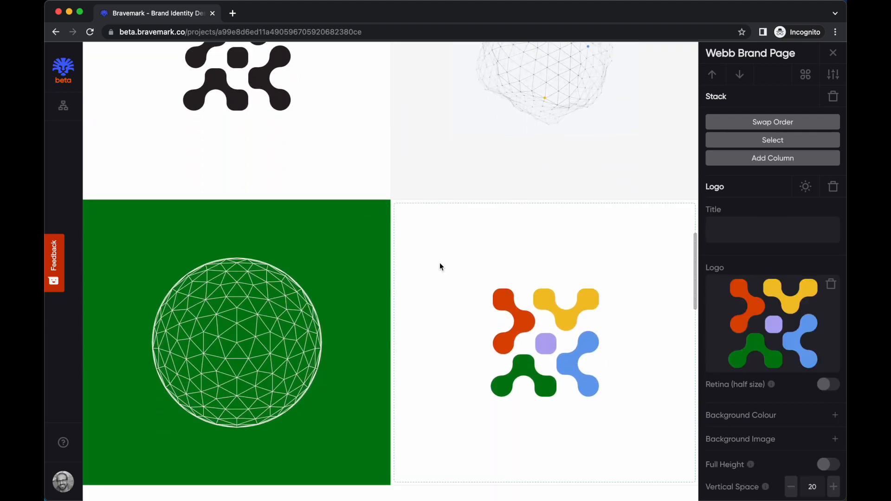
pyautogui.click(771, 139)
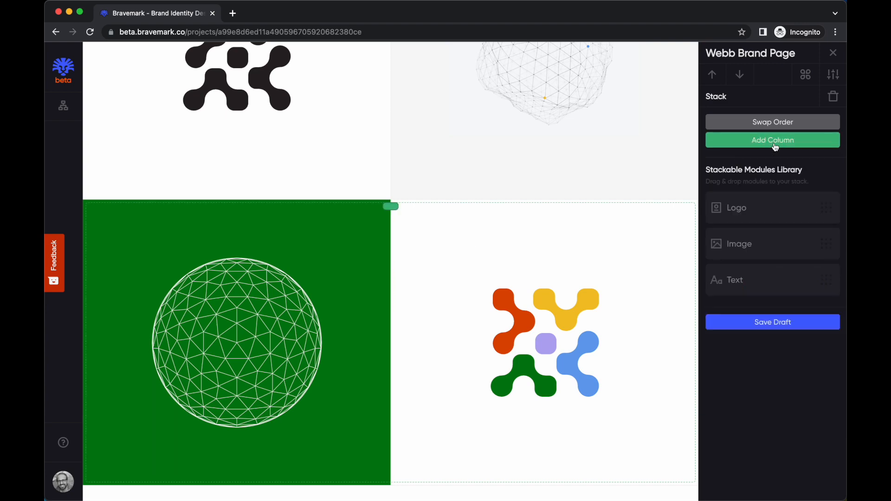
pyautogui.click(712, 75)
pyautogui.scroll(-4, 449, 285)
pyautogui.scroll(-8, 449, 285)
pyautogui.scroll(4, 450, 285)
pyautogui.scroll(-1, 449, 285)
pyautogui.scroll(2, 450, 286)
pyautogui.scroll(4, 449, 285)
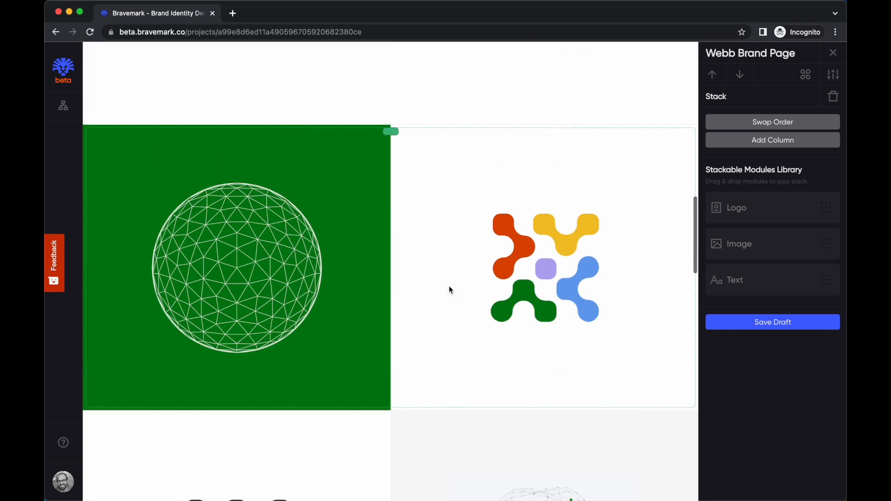
# Review the main logo mark, the rearranged logo rows and the start of the Colours section on the page
pyautogui.scroll(-5, 449, 285)
pyautogui.scroll(-7, 449, 290)
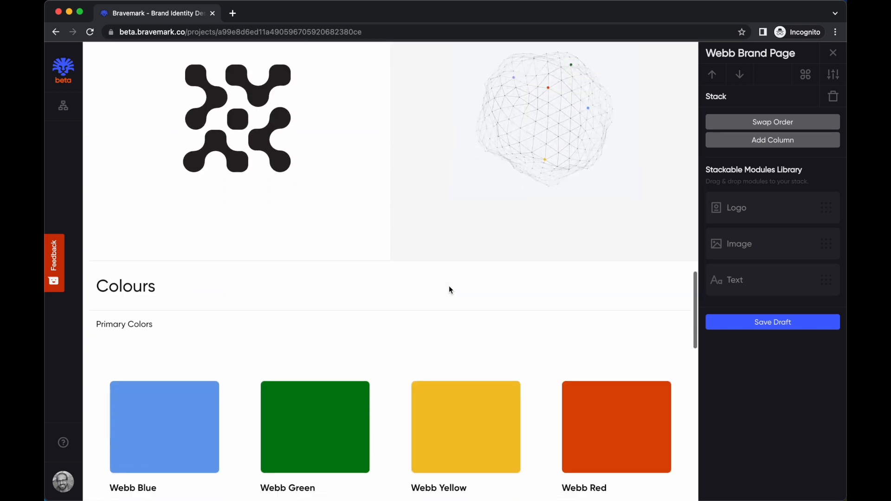
pyautogui.scroll(15, 449, 289)
pyautogui.scroll(-2, 449, 289)
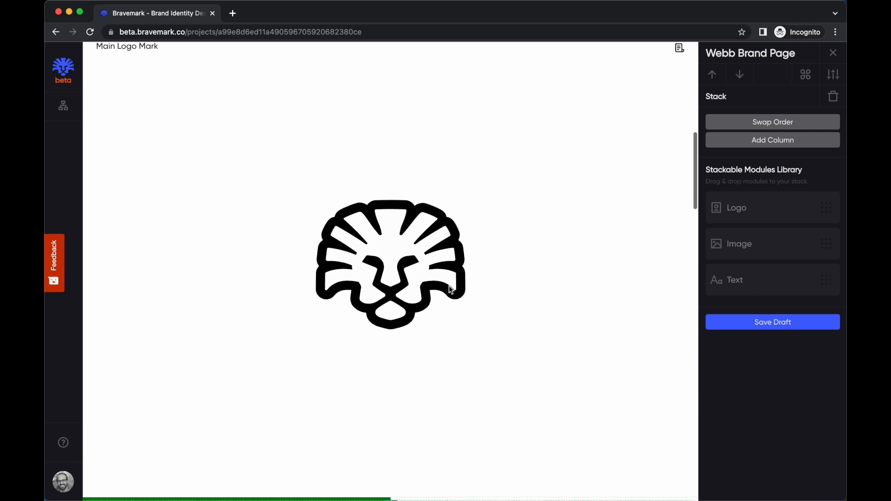
pyautogui.click(535, 278)
pyautogui.scroll(-12, 536, 277)
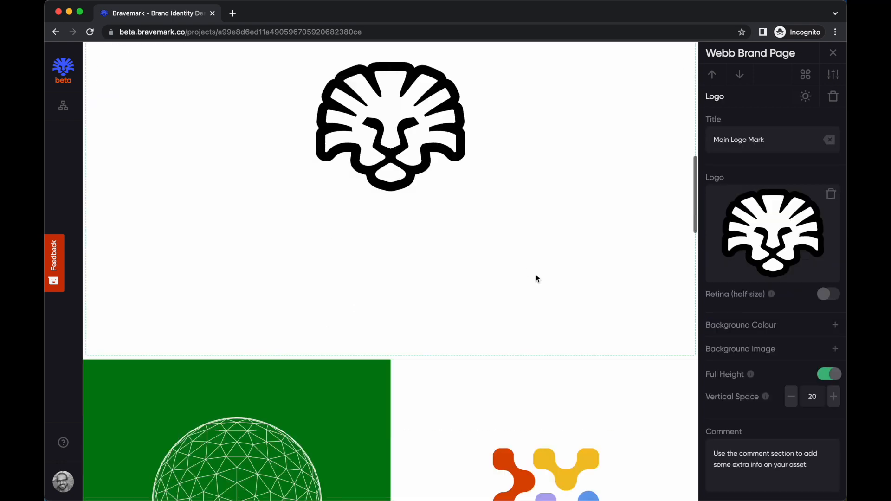
pyautogui.scroll(10, 536, 277)
pyautogui.scroll(4, 536, 278)
pyautogui.scroll(-4, 536, 278)
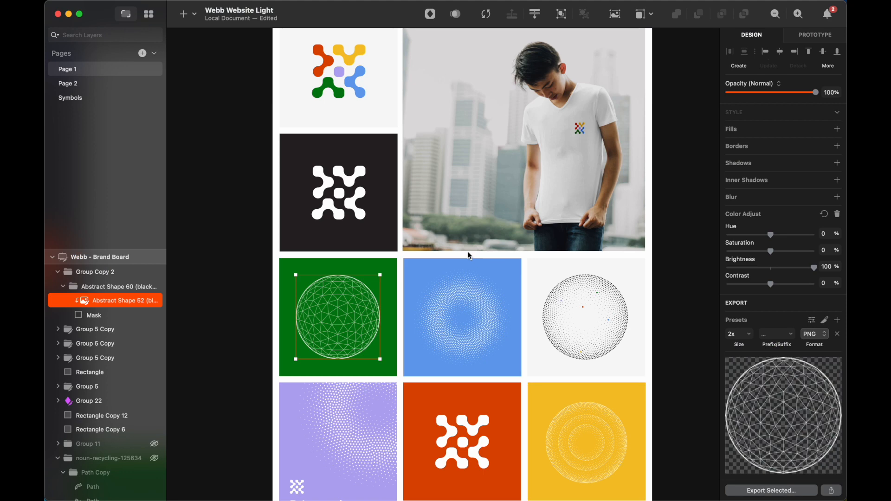
# In Sketch's Webb brand board, select the white dotted ring image inside the blue tile and make it exportable
pyautogui.scroll(-3, 469, 254)
pyautogui.scroll(-2, 462, 357)
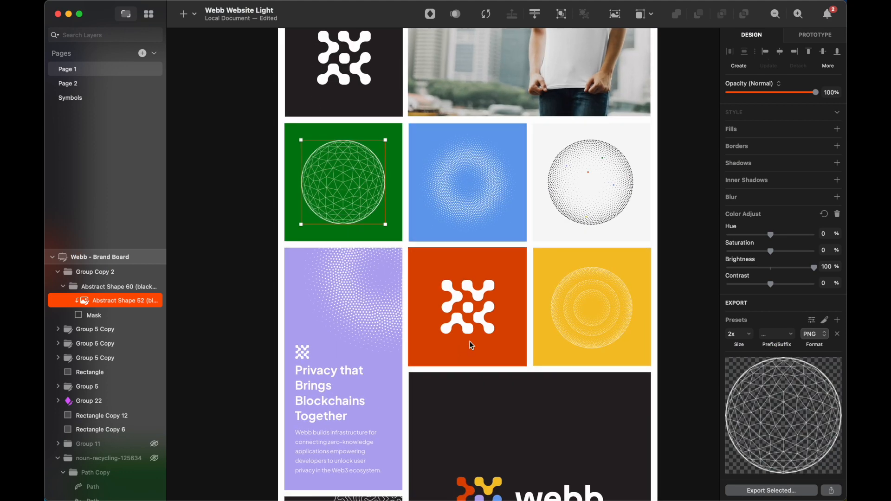
pyautogui.click(478, 320)
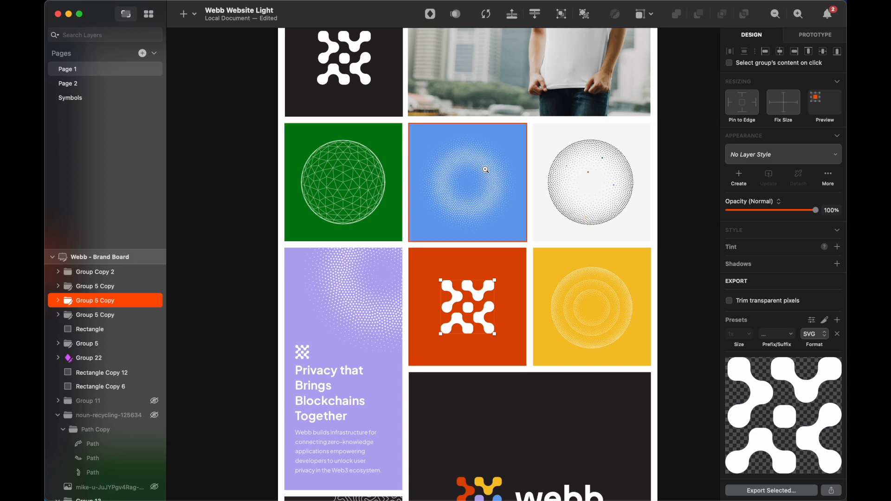
pyautogui.scroll(3, 483, 168)
pyautogui.click(490, 210)
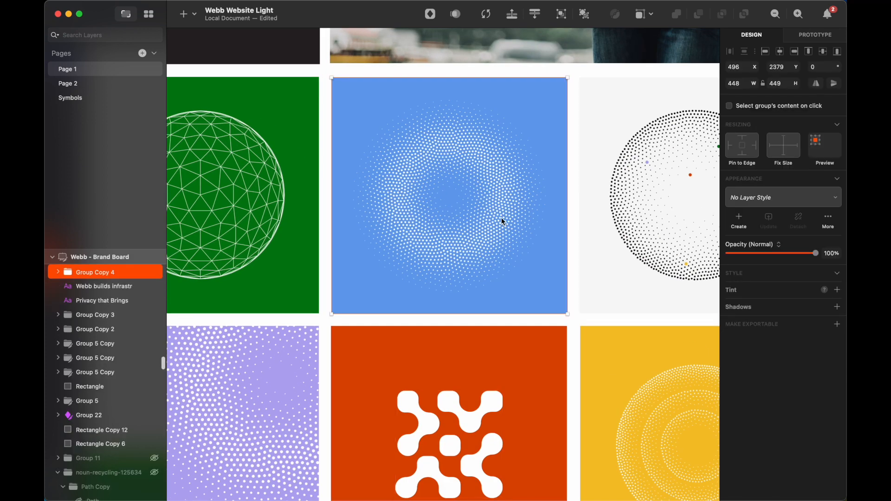
pyautogui.doubleClick(478, 234)
pyautogui.scroll(-2, 786, 358)
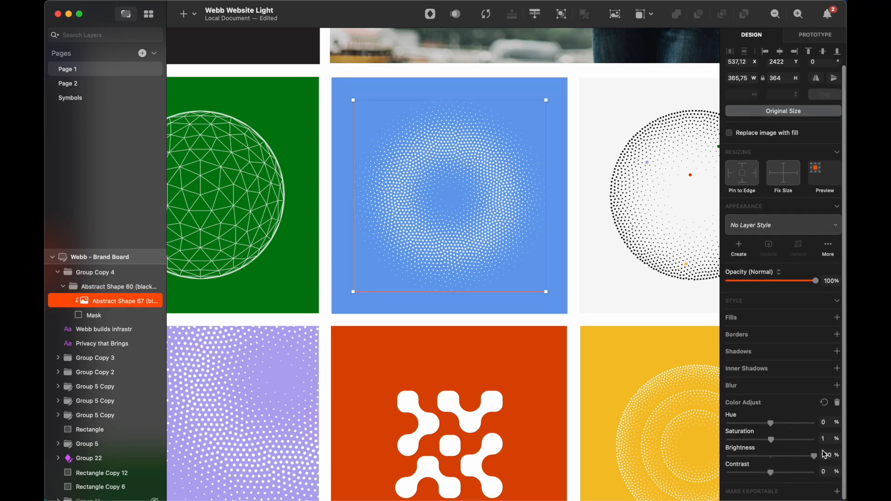
pyautogui.click(835, 494)
pyautogui.click(754, 490)
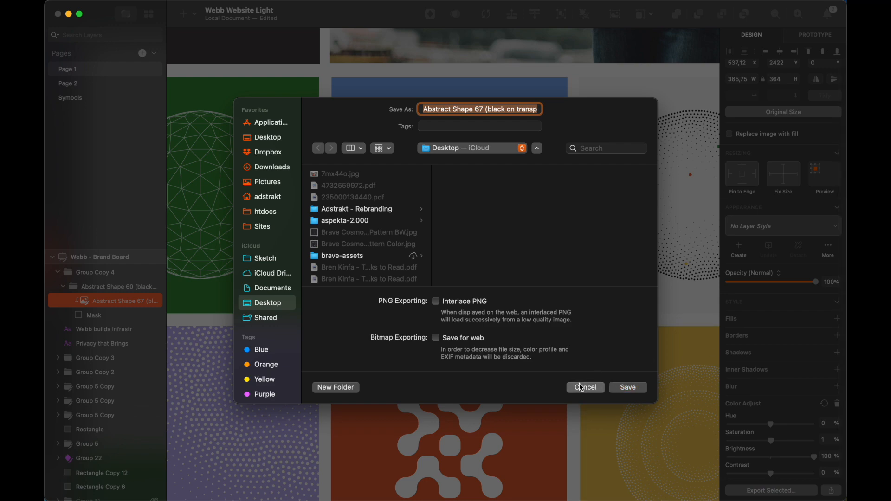
pyautogui.click(583, 387)
# Export the white dotted ring at 2x size as a PNG named shape2 to the Desktop
pyautogui.scroll(-5, 772, 342)
pyautogui.click(735, 335)
pyautogui.write('2x')
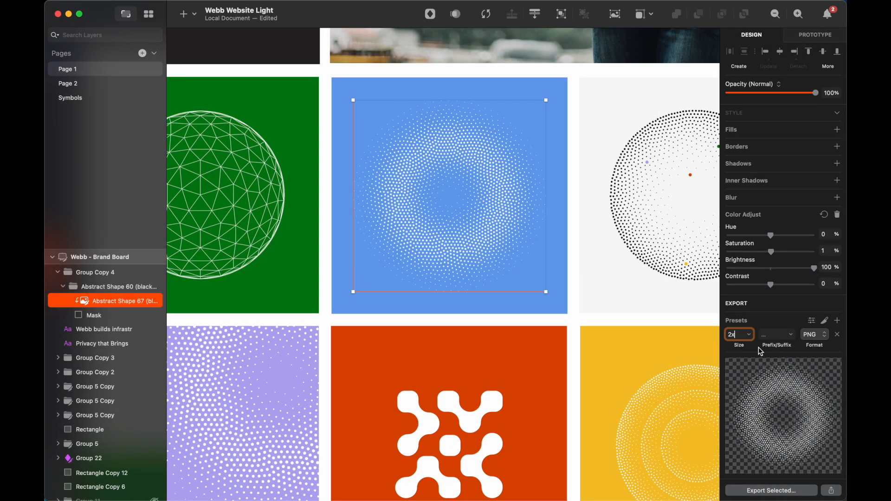
pyautogui.click(763, 490)
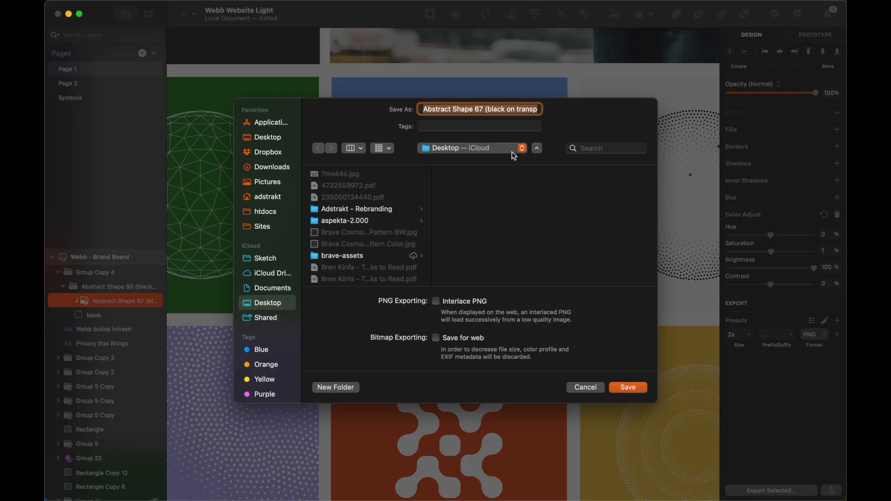
pyautogui.write('shape')
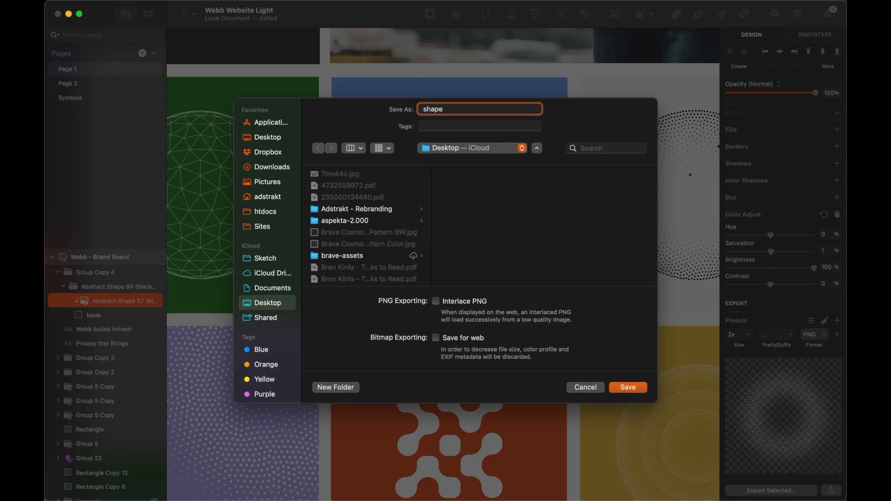
pyautogui.press('Return')
# Make the black dotted sphere in the light grey tile exportable and export it at 2x as a PNG named shape3
pyautogui.click(650, 172)
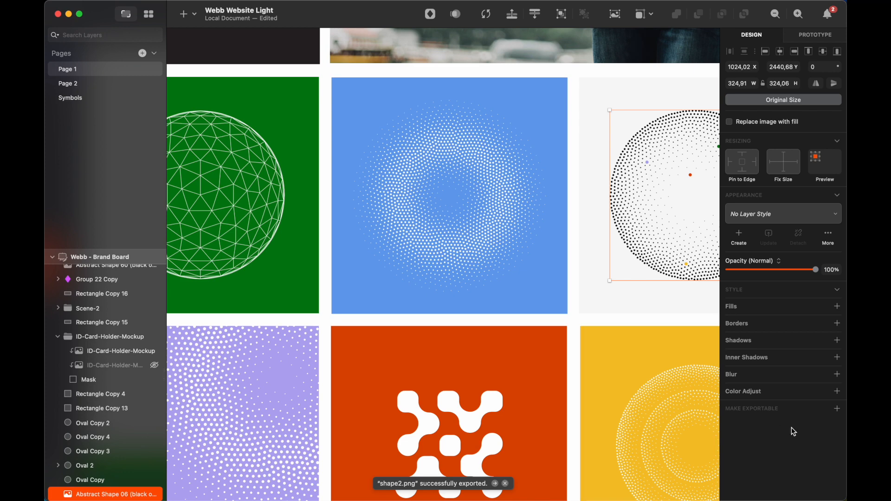
pyautogui.click(837, 409)
pyautogui.click(738, 439)
pyautogui.write('2x')
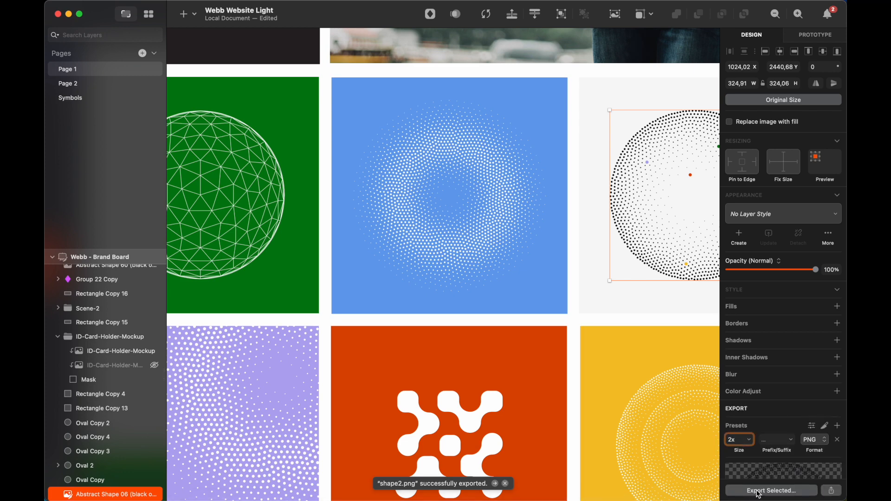
pyautogui.click(757, 491)
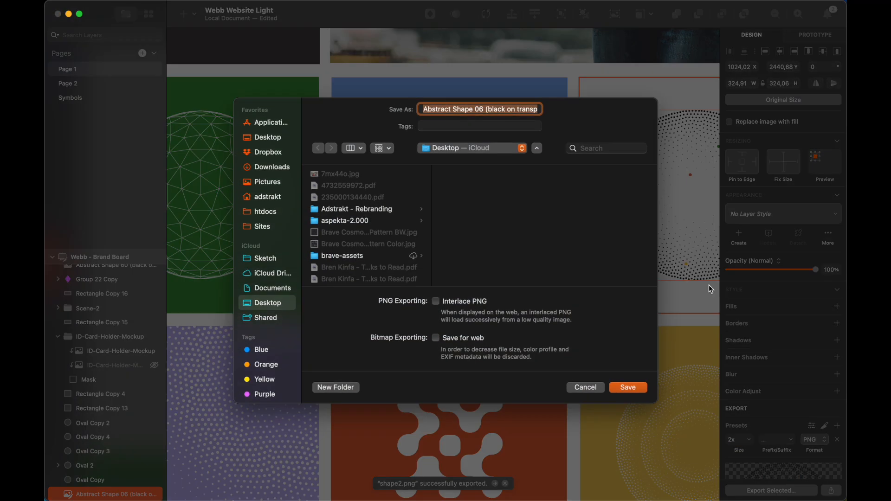
pyautogui.write('shape3')
pyautogui.press('Return')
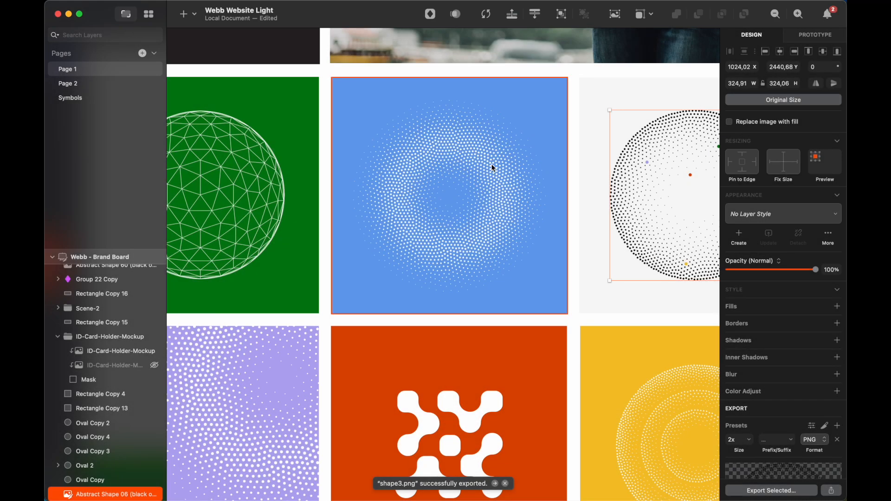
# Switch back to Bravemark in Chrome and add an Image module between the dark logo mark and the wireframe sphere
pyautogui.press('super+Tab')
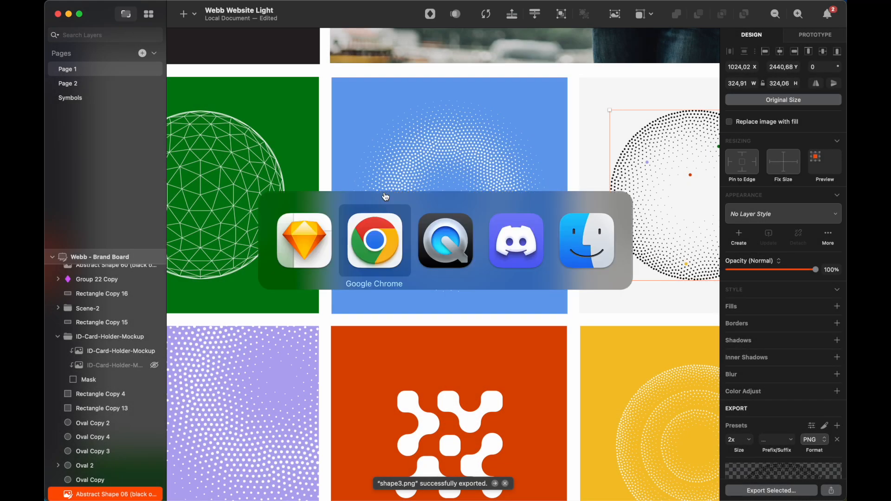
pyautogui.click(377, 247)
pyautogui.scroll(-10, 402, 319)
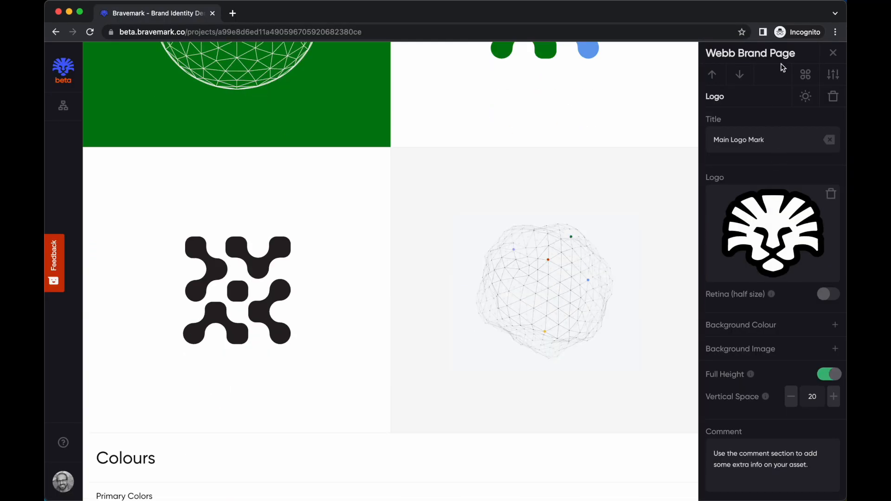
pyautogui.click(806, 76)
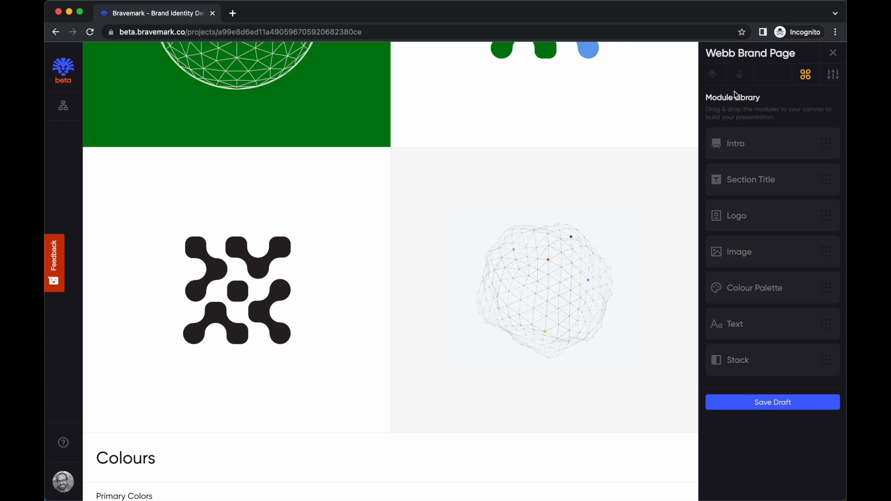
pyautogui.click(512, 180)
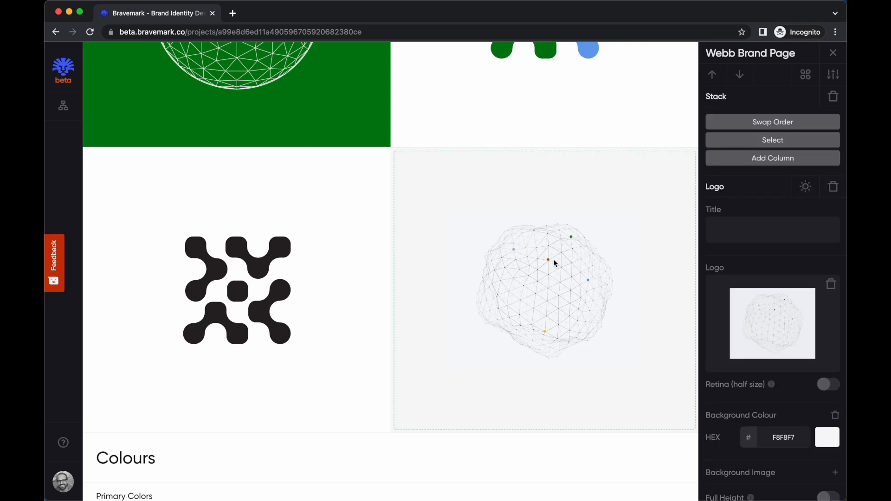
pyautogui.click(803, 76)
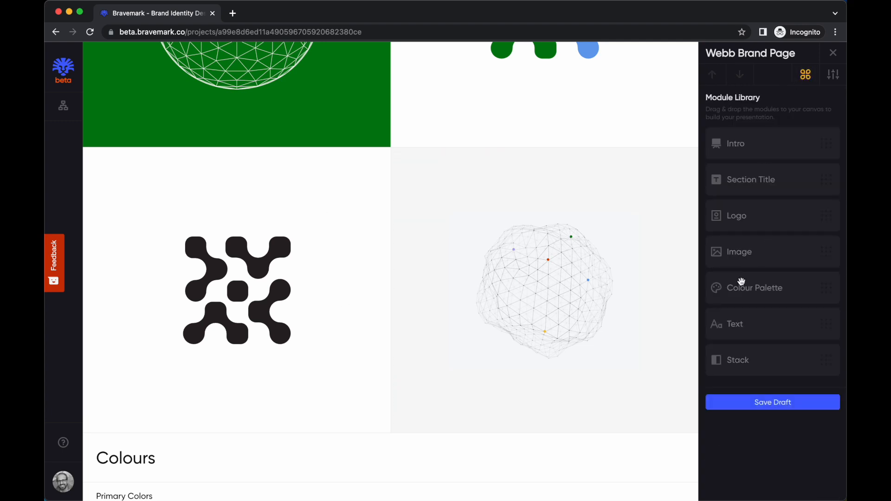
pyautogui.moveTo(746, 253); pyautogui.dragTo(395, 268)
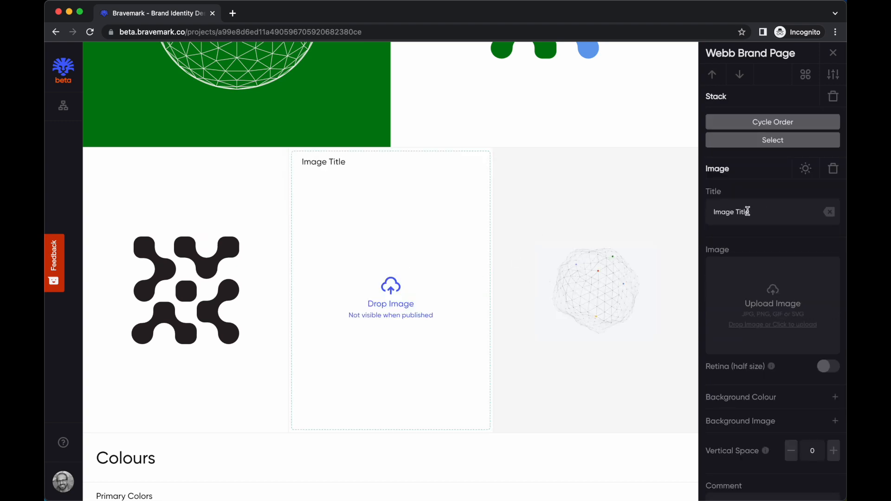
# Upload shape2.png from the Desktop into the new image block
pyautogui.click(768, 304)
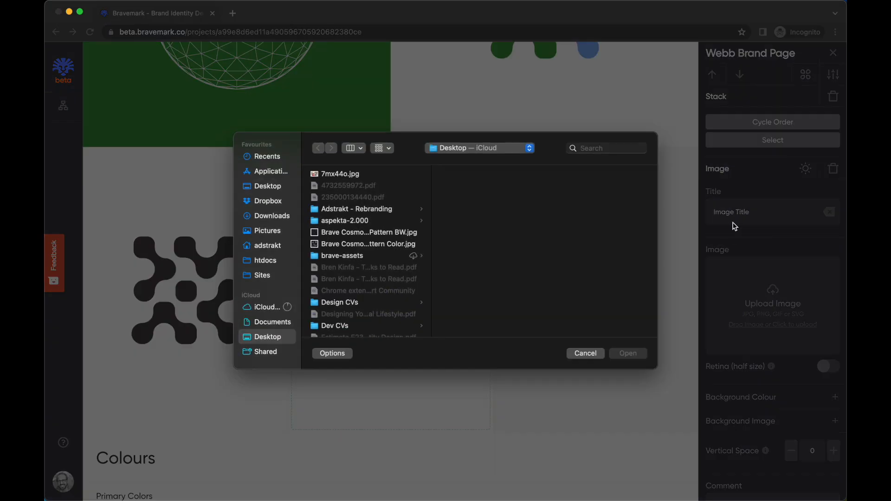
pyautogui.write('sh')
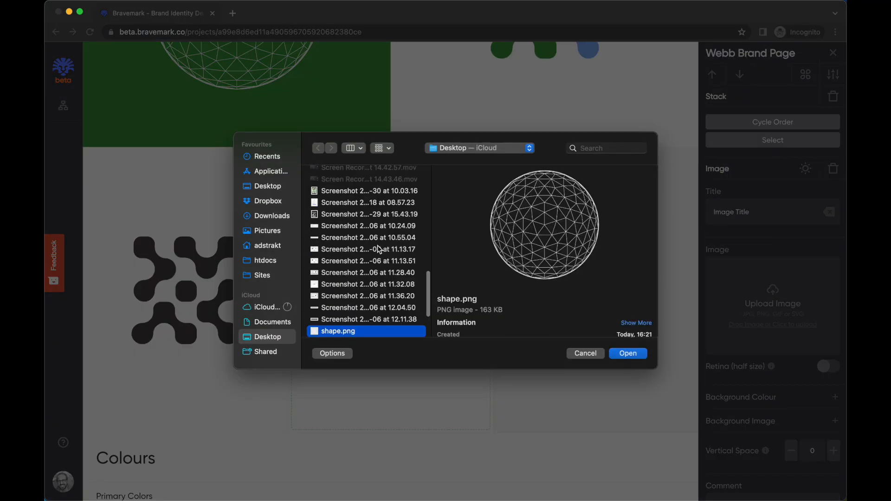
pyautogui.press('Down')
pyautogui.press('Return')
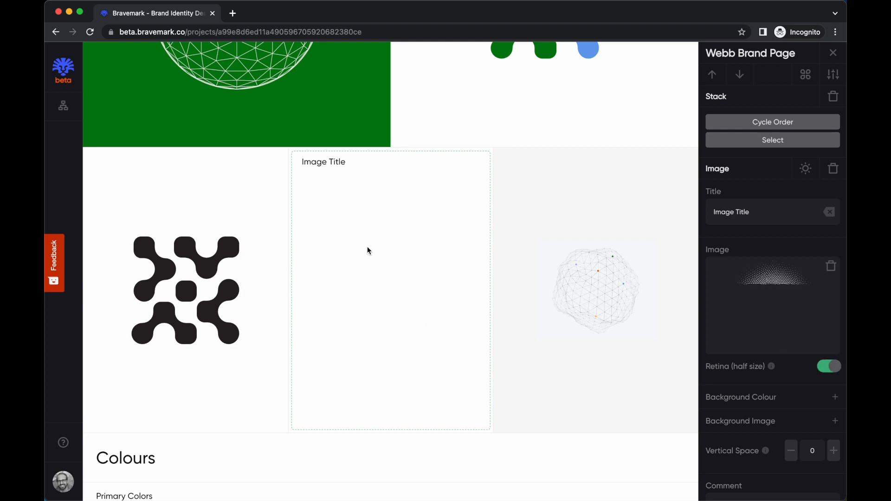
# Copy the Webb Blue hex value #67A0EE from the Primary Colors palette
pyautogui.scroll(-3, 765, 370)
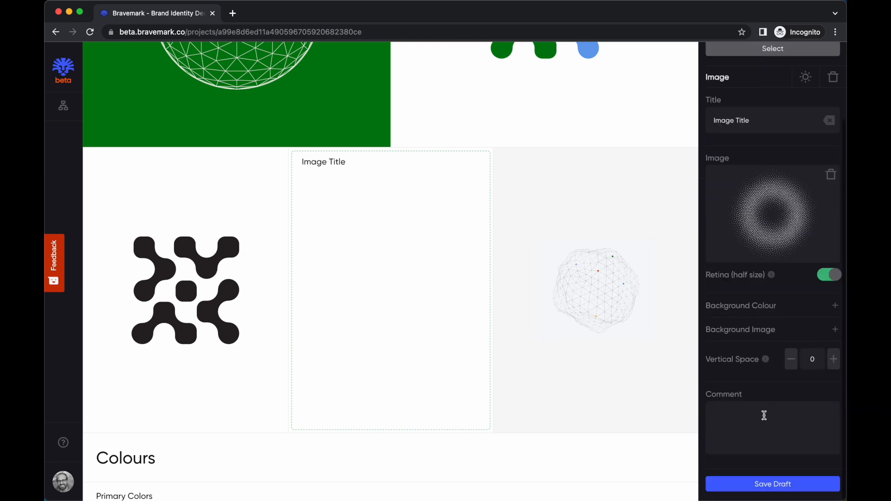
pyautogui.press('super+Tab')
pyautogui.press('super+Tab')
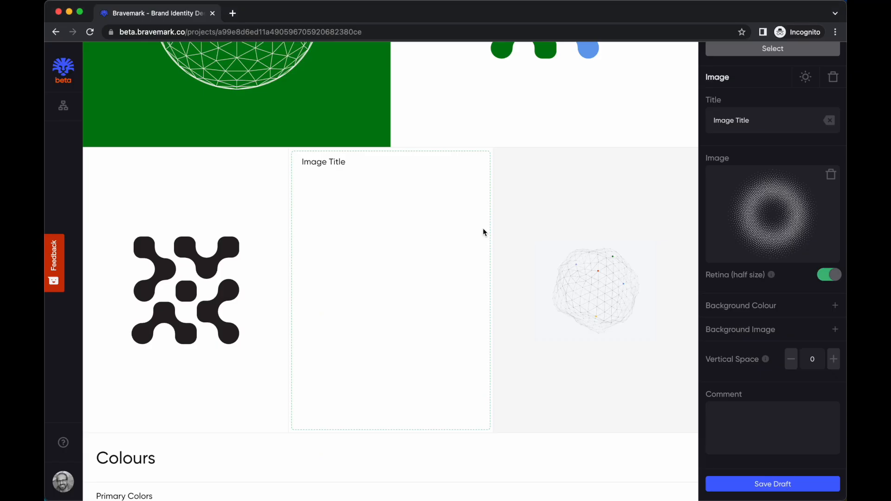
pyautogui.scroll(-8, 542, 262)
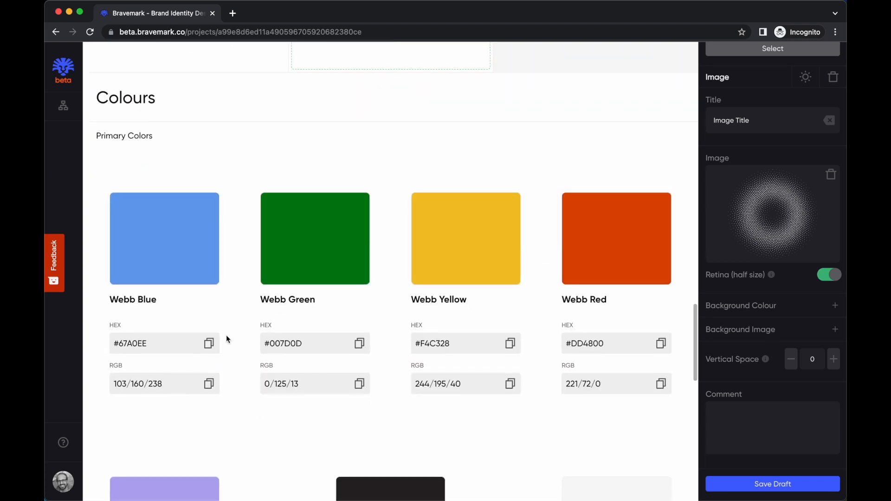
pyautogui.click(210, 344)
pyautogui.scroll(7, 418, 203)
pyautogui.click(439, 116)
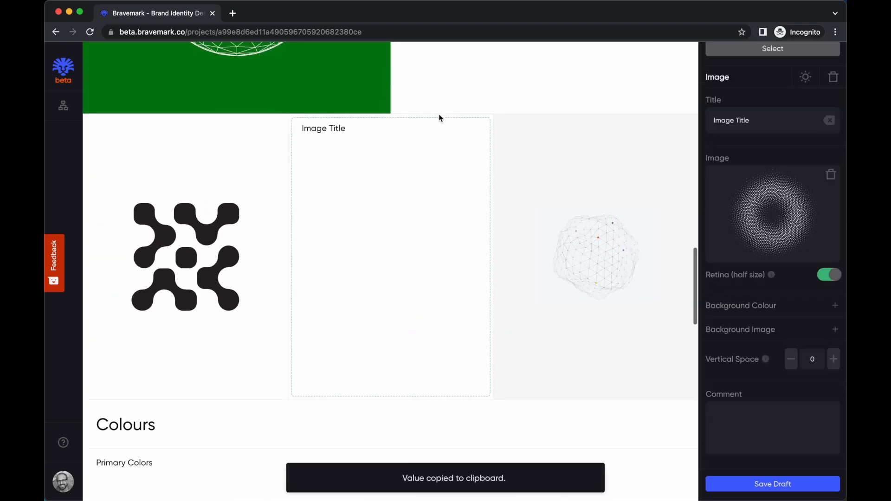
# Set the dotted ring block's background colour to 67A0EE and clear its placeholder title
pyautogui.click(834, 312)
pyautogui.doubleClick(780, 327)
pyautogui.press('super+v')
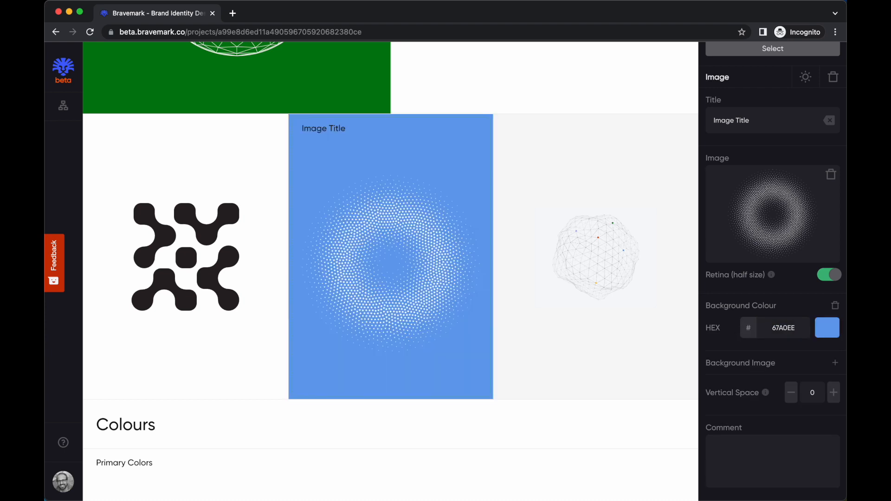
pyautogui.click(829, 120)
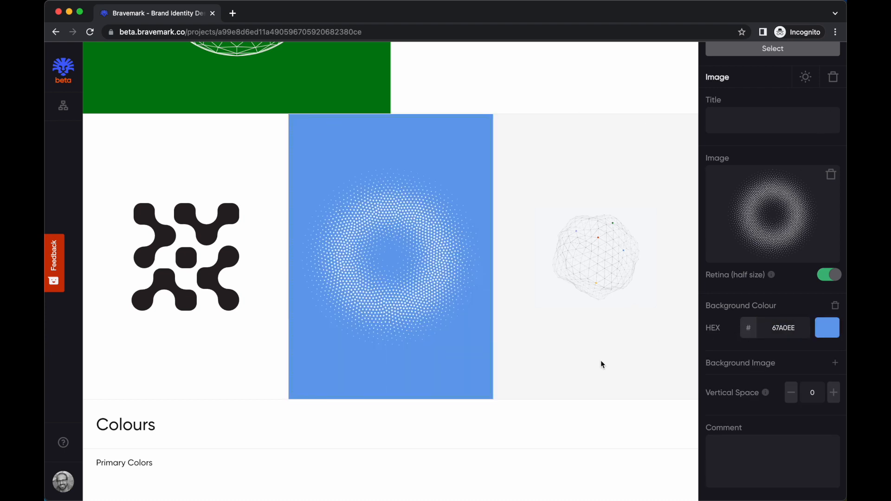
pyautogui.scroll(2, 497, 350)
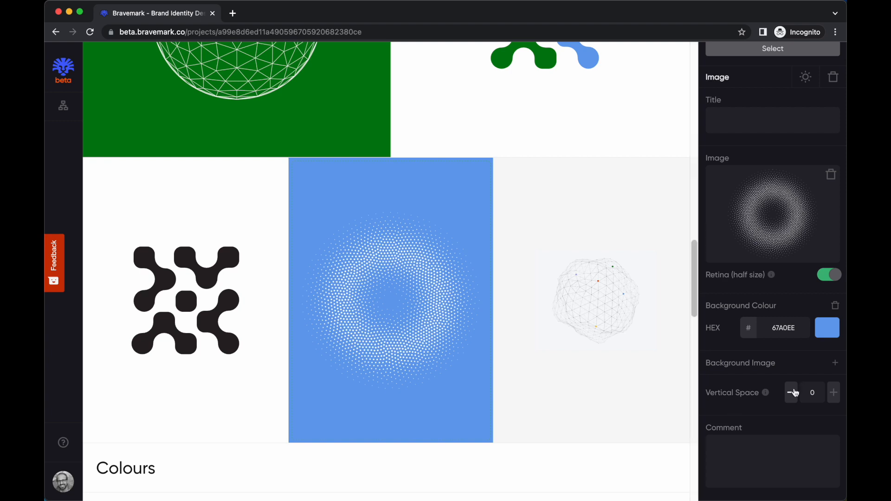
# Reduce the vertical space of the wireframe sphere block beside the blue block to 0
pyautogui.click(520, 385)
pyautogui.click(575, 399)
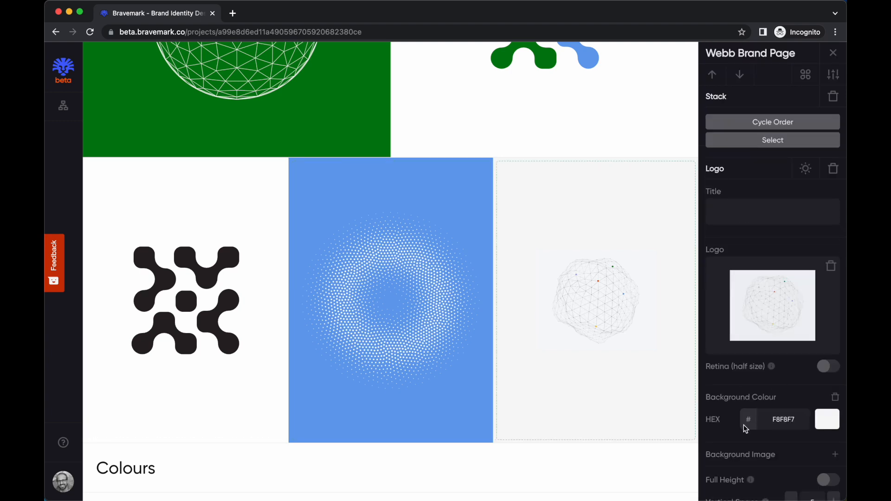
pyautogui.scroll(-3, 778, 473)
pyautogui.click(791, 366)
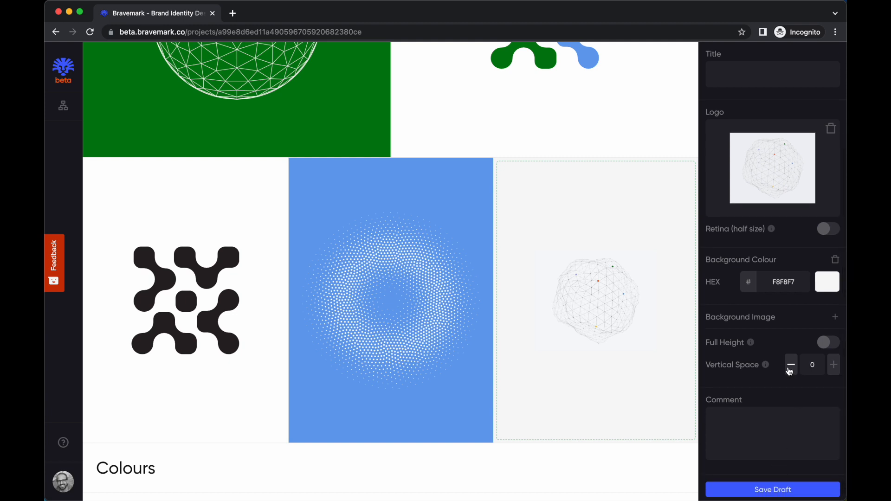
# Reduce the vertical space of the black Webb symbol block in the three-column row to 5
pyautogui.click(241, 391)
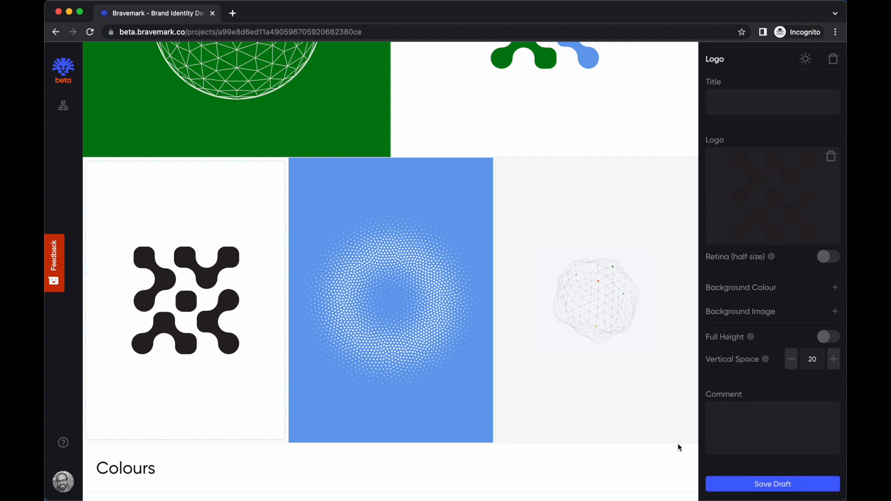
pyautogui.click(792, 360)
pyautogui.click(791, 360)
pyautogui.click(792, 361)
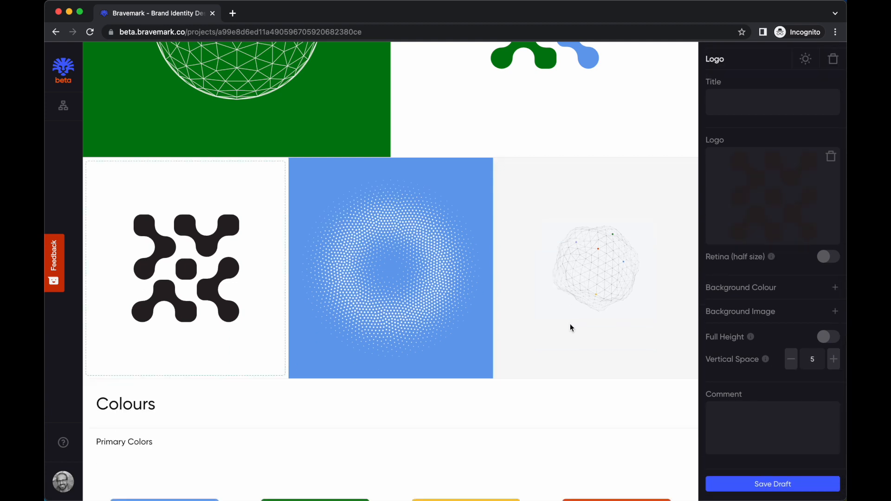
# Rearrange the blocks so the black Webb symbol sits beside the coloured one and the green sphere occupies the middle of the three-column row
pyautogui.scroll(2, 280, 227)
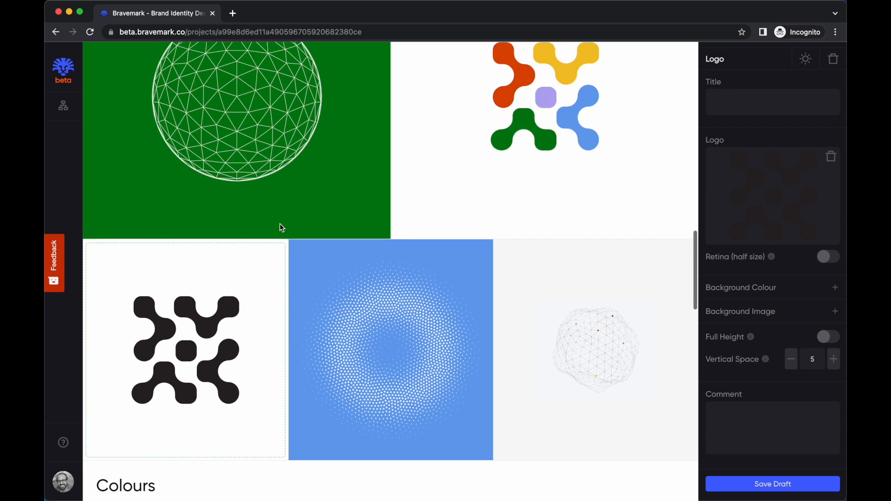
pyautogui.scroll(1, 316, 280)
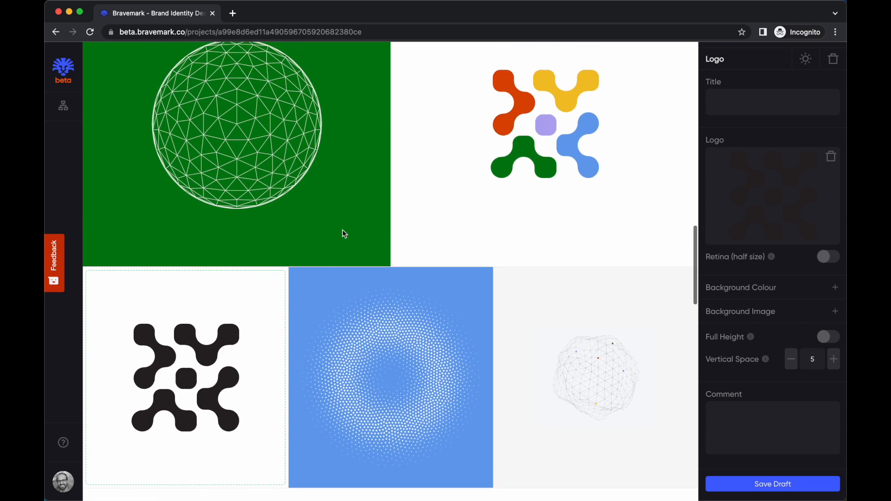
pyautogui.click(305, 236)
pyautogui.moveTo(306, 235); pyautogui.dragTo(395, 173)
pyautogui.click(231, 306)
pyautogui.click(246, 213)
pyautogui.moveTo(241, 219); pyautogui.dragTo(383, 331)
pyautogui.scroll(-5, 355, 298)
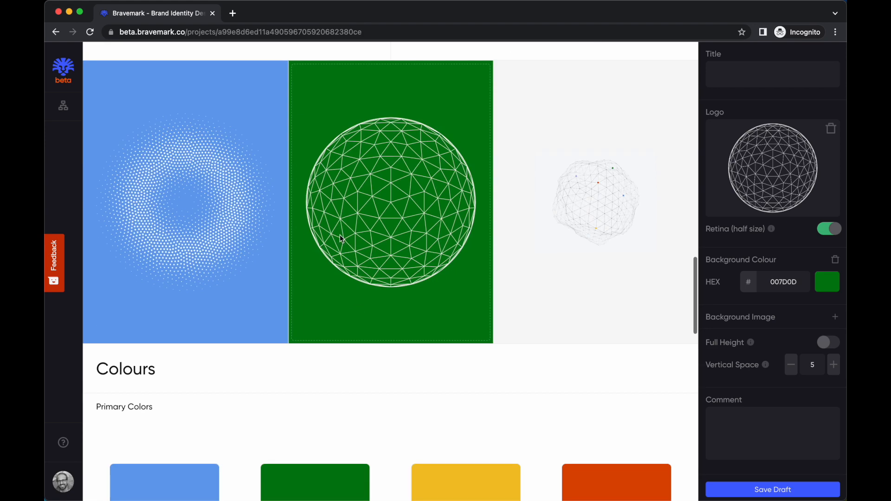
# Replace the wireframe sphere image in the light grey block with shape3.png from the Desktop
pyautogui.scroll(3, 392, 173)
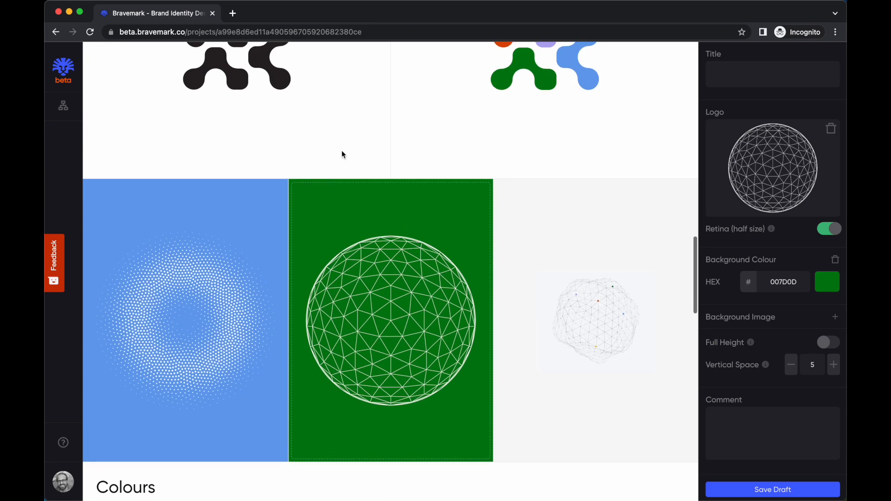
pyautogui.scroll(-2, 503, 355)
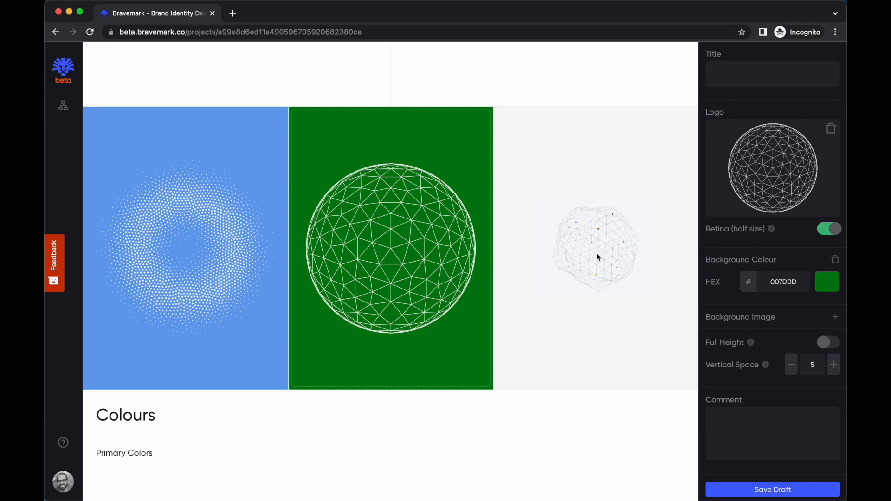
pyautogui.click(598, 256)
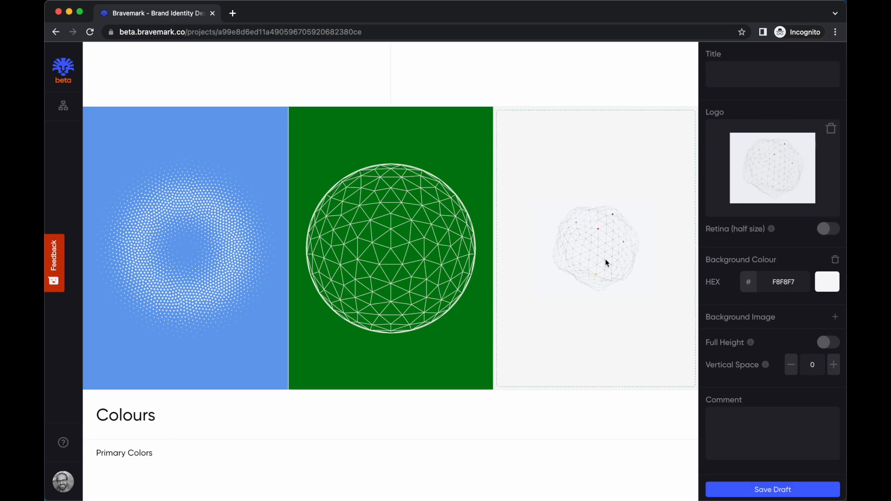
pyautogui.click(830, 128)
pyautogui.click(772, 165)
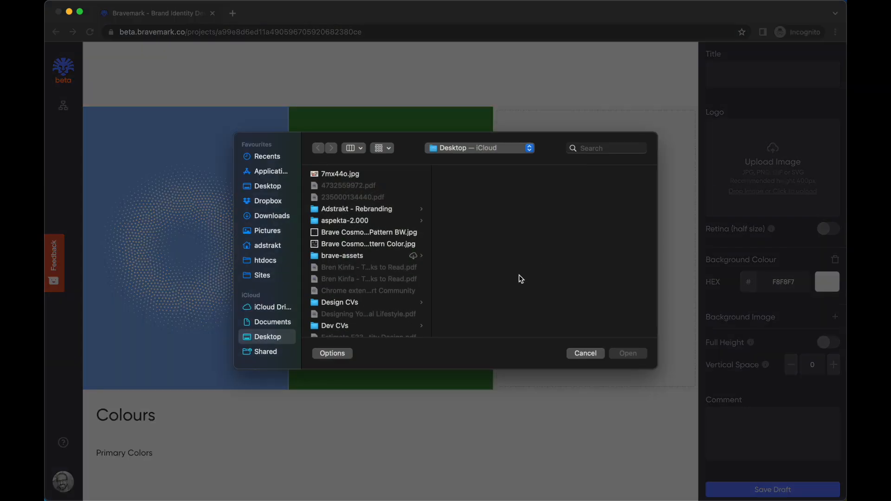
pyautogui.write('shape')
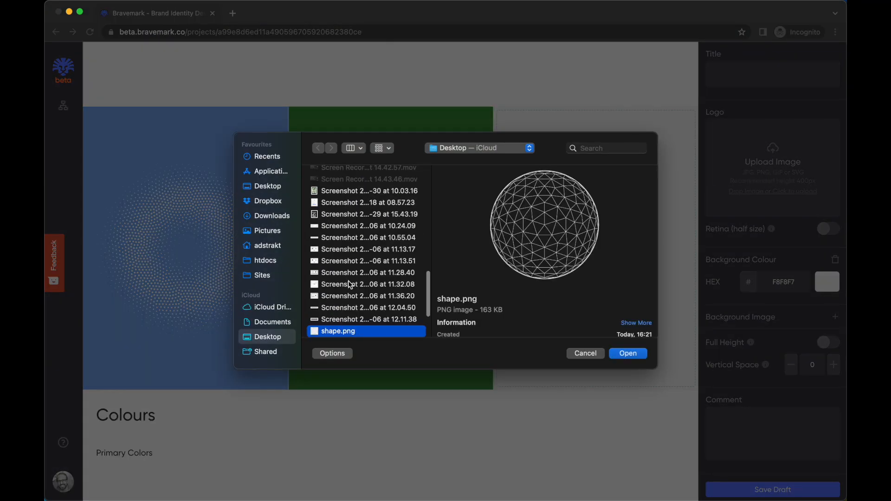
pyautogui.scroll(-5, 352, 287)
pyautogui.doubleClick(349, 257)
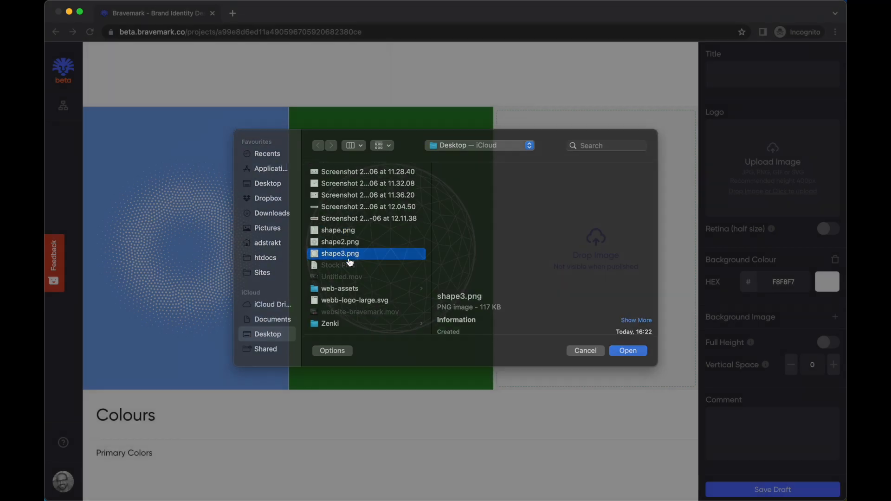
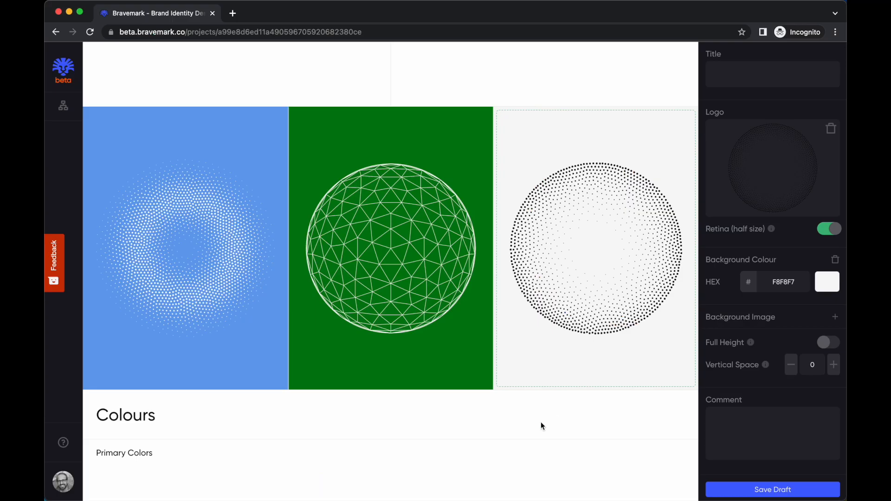
# Switch to Sketch and group the black dotted sphere with its five coloured dots
pyautogui.click(540, 427)
pyautogui.click(608, 252)
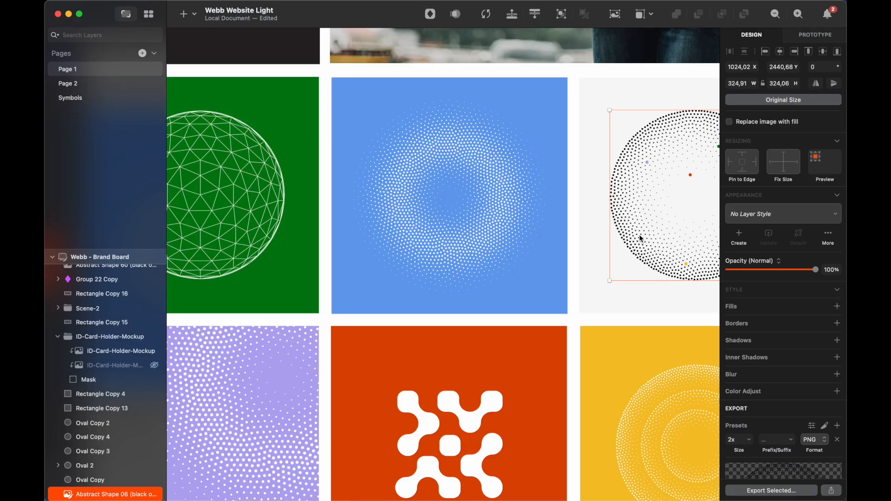
pyautogui.scroll(3, 617, 255)
pyautogui.click(588, 219)
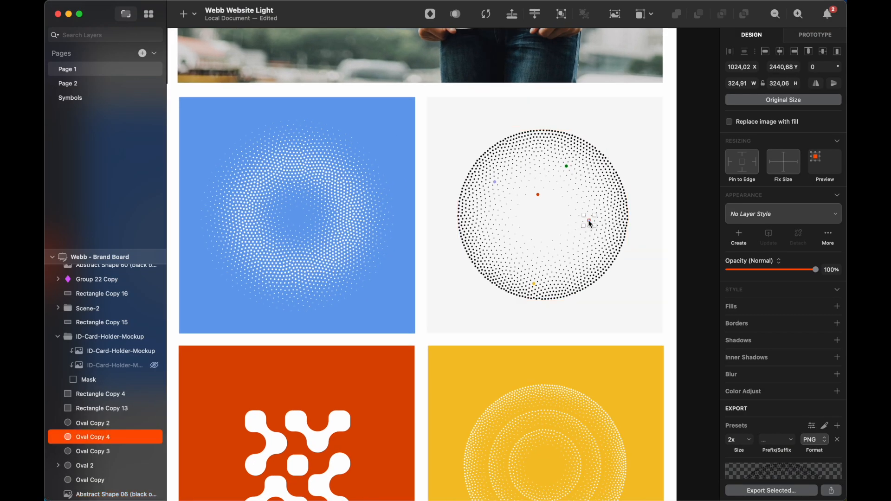
pyautogui.keyDown('shift'); pyautogui.click(538, 195); pyautogui.keyUp('shift')
pyautogui.keyDown('shift'); pyautogui.click(495, 182); pyautogui.keyUp('shift')
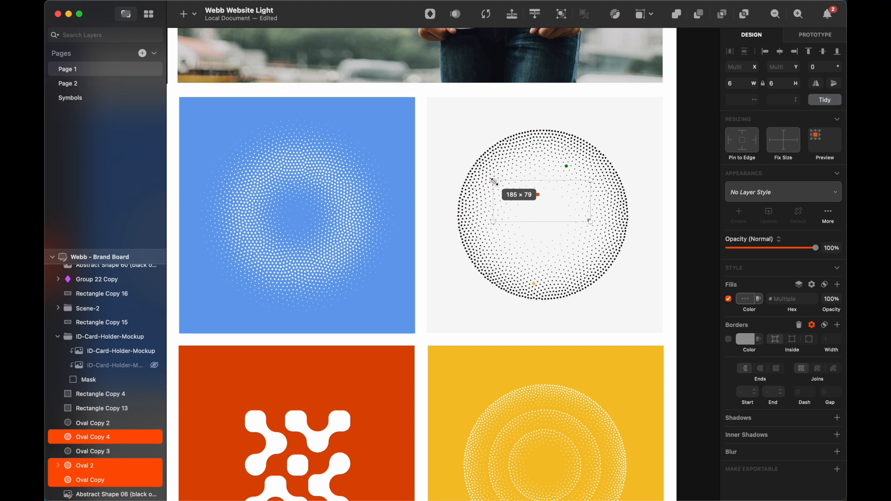
pyautogui.keyDown('shift'); pyautogui.click(566, 166); pyautogui.keyUp('shift')
pyautogui.keyDown('shift'); pyautogui.click(533, 284); pyautogui.keyUp('shift')
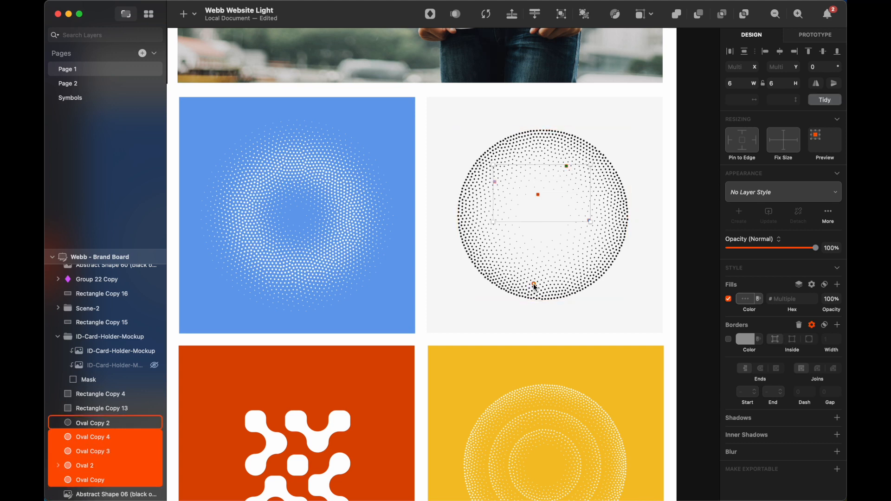
pyautogui.keyDown('shift'); pyautogui.click(568, 285); pyautogui.keyUp('shift')
pyautogui.press('super+g')
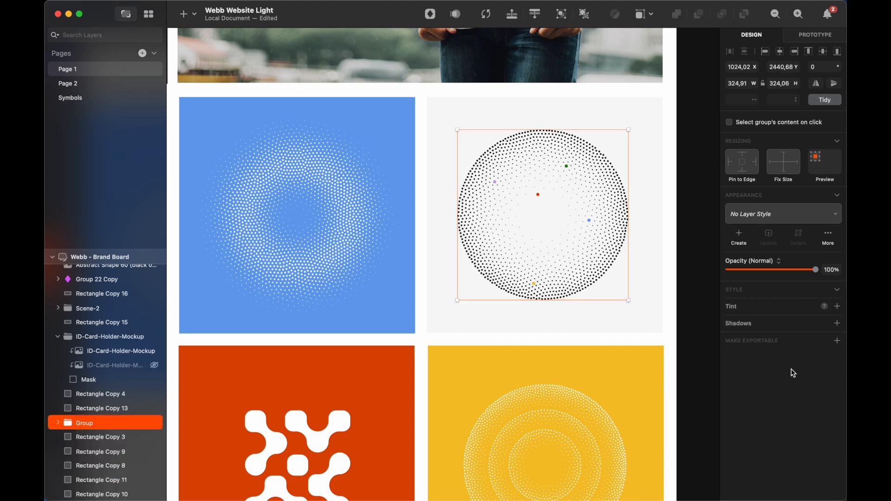
# Export the dotted sphere group as a 2x PNG named shape3 to the Desktop, replacing the existing file
pyautogui.click(838, 341)
pyautogui.click(737, 391)
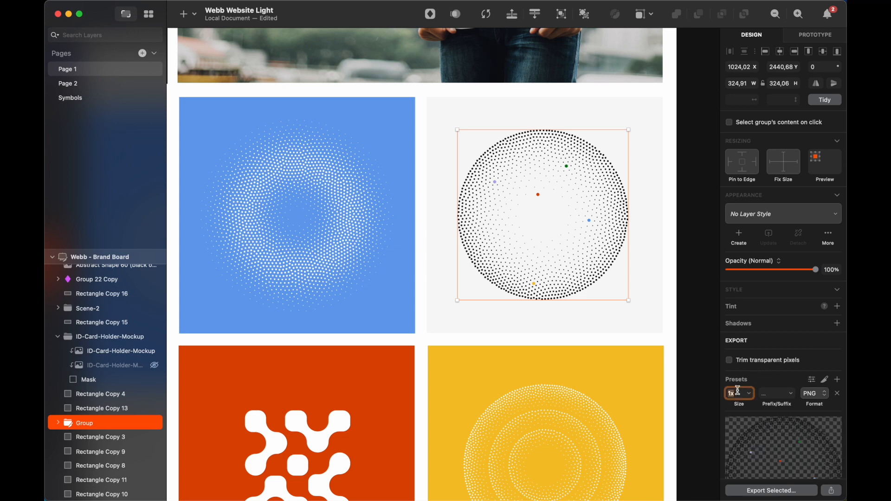
pyautogui.click(757, 489)
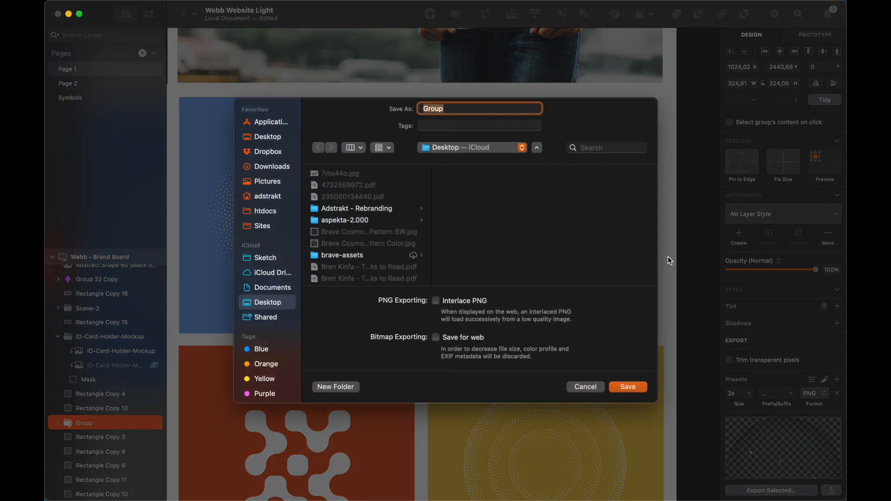
pyautogui.write('shape3')
pyautogui.press('Return')
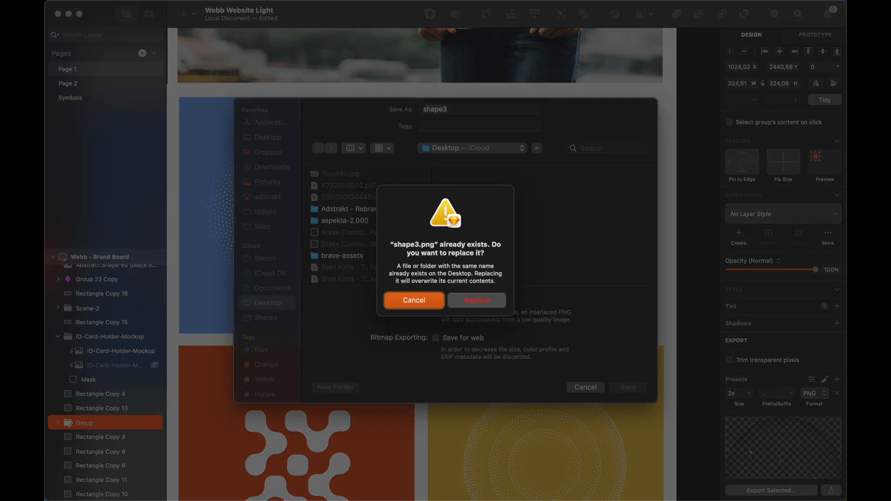
pyautogui.click(482, 302)
# Switch back to Bravemark and replace the light grey block's image with the re-exported shape3.png
pyautogui.press('super+Tab')
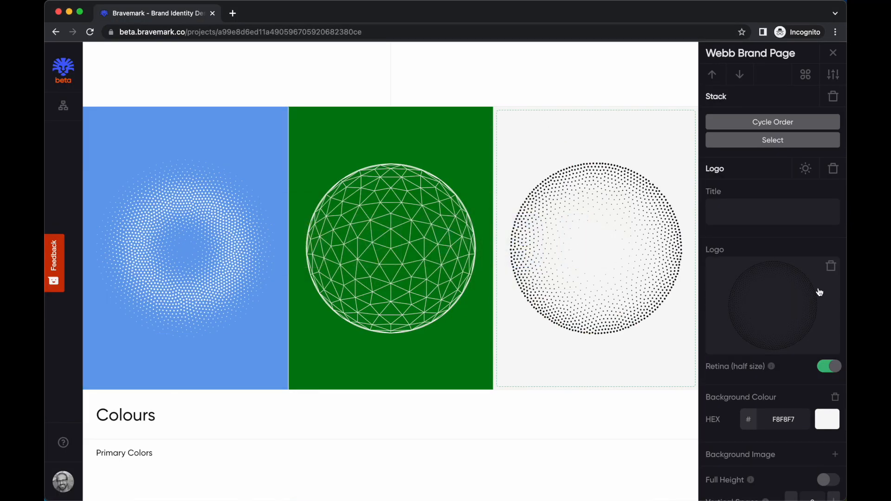
pyautogui.click(831, 266)
pyautogui.click(776, 299)
pyautogui.write('sh')
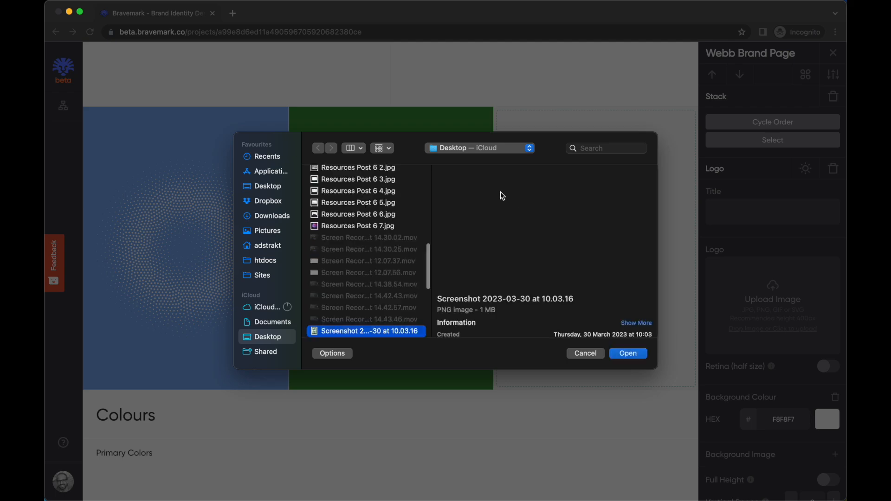
pyautogui.press('Down')
pyautogui.press('Down')
pyautogui.press('Down')
pyautogui.press('Up')
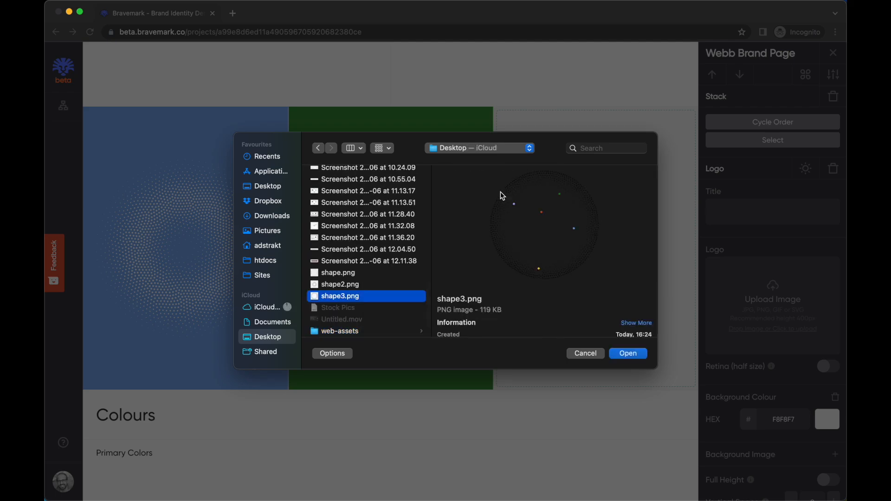
pyautogui.press('Return')
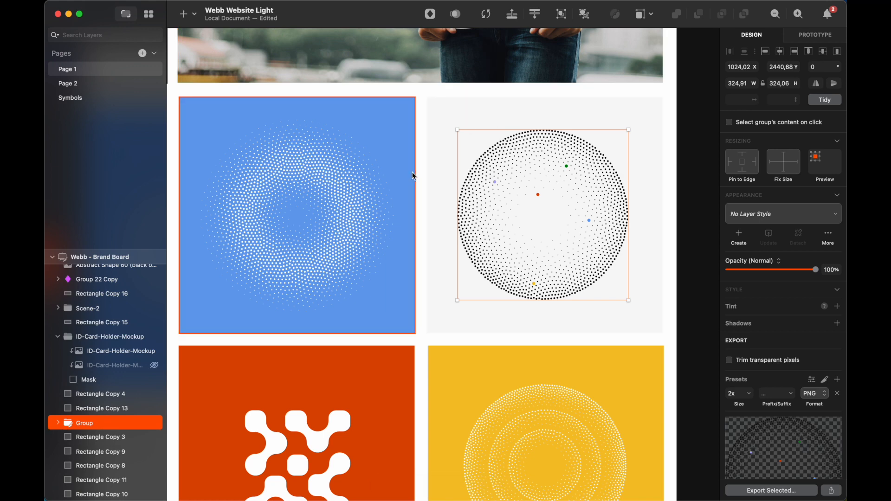
# Move the green sphere block ahead of the blue dotted ring block in the three-column row
pyautogui.hscroll(-5, 444, 265)
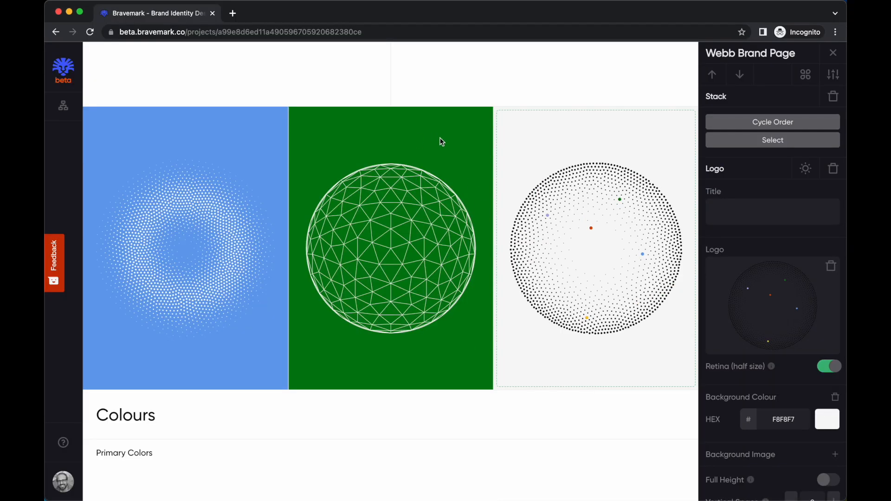
pyautogui.click(446, 138)
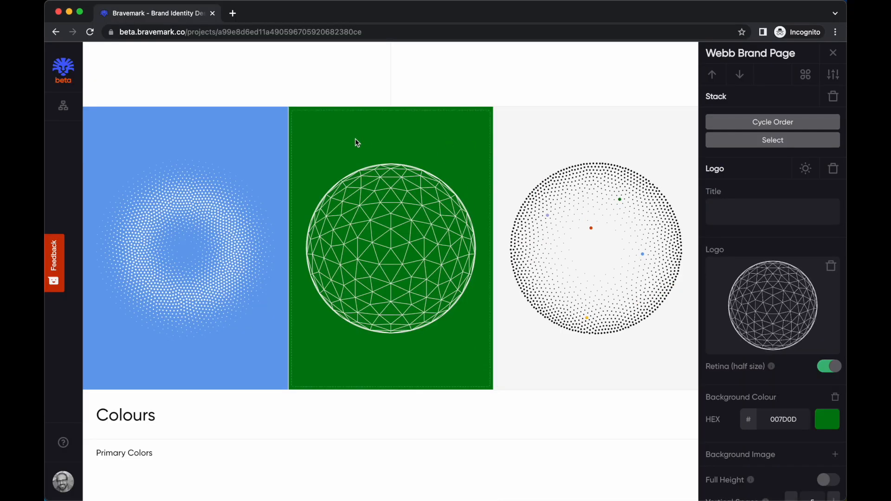
pyautogui.moveTo(355, 138); pyautogui.dragTo(196, 144)
pyautogui.click(500, 91)
pyautogui.scroll(-1, 487, 219)
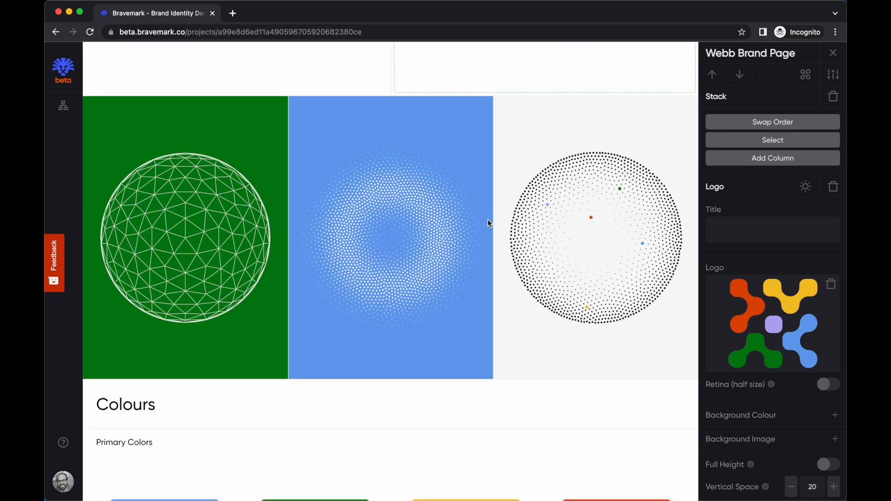
# Preview the brand page without the editing panels and review its layout between the cover and the Colours section
pyautogui.press('Escape')
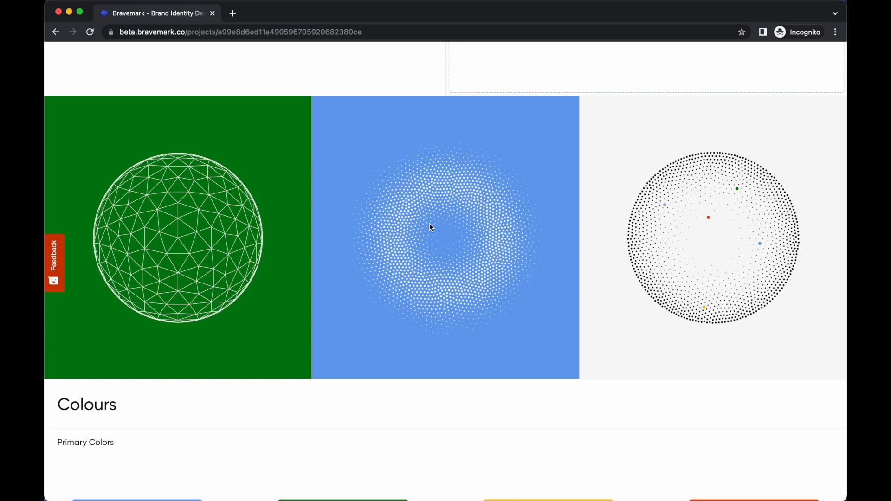
pyautogui.scroll(-3, 376, 283)
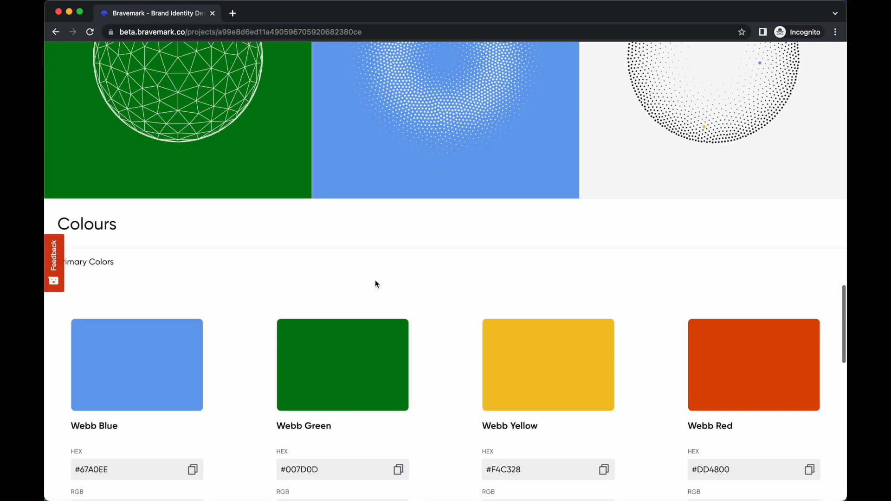
pyautogui.scroll(15, 375, 281)
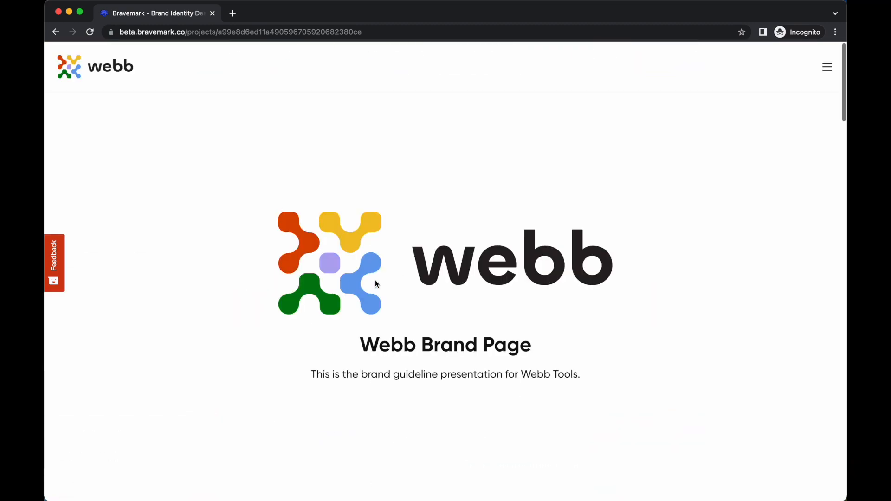
pyautogui.scroll(-10, 376, 280)
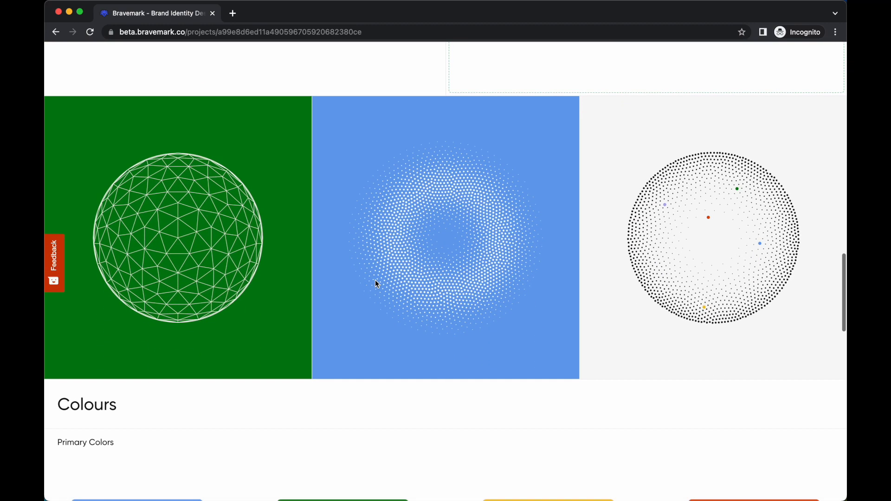
pyautogui.click(376, 281)
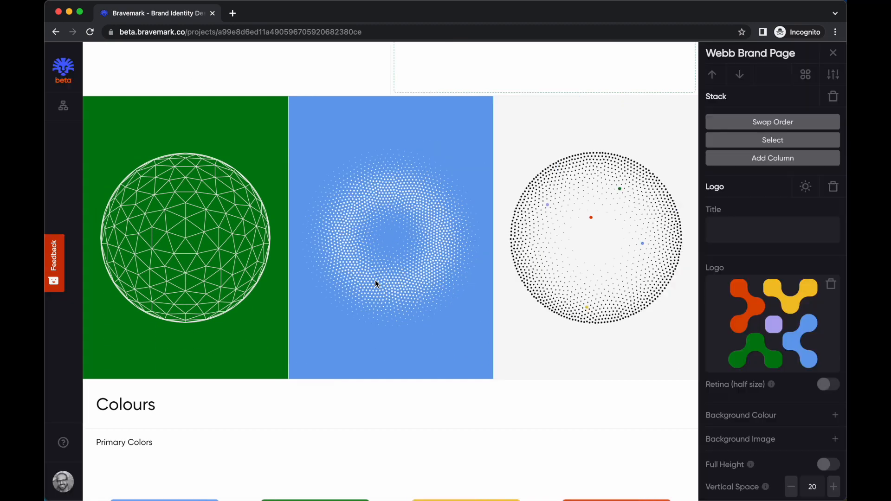
pyautogui.scroll(-1, 424, 339)
pyautogui.scroll(-2, 426, 341)
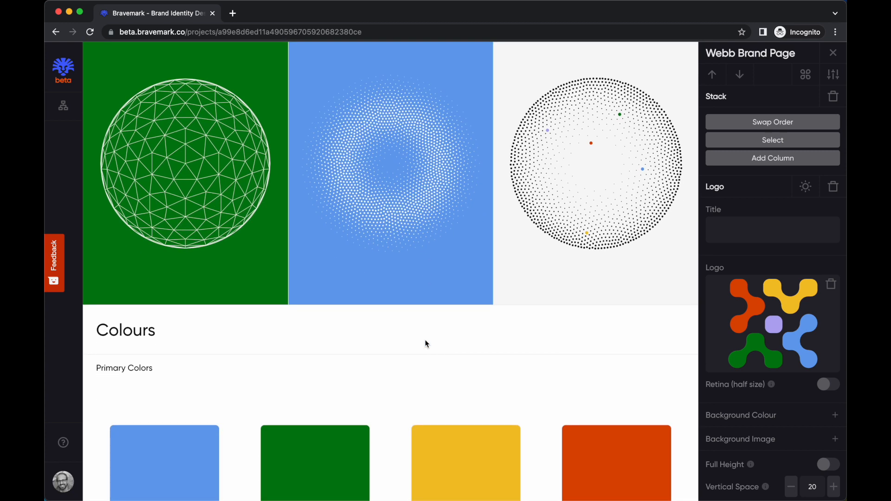
pyautogui.press('Escape')
pyautogui.press('Escape')
pyautogui.press('Escape')
pyautogui.press('Escape')
pyautogui.press('Escape')
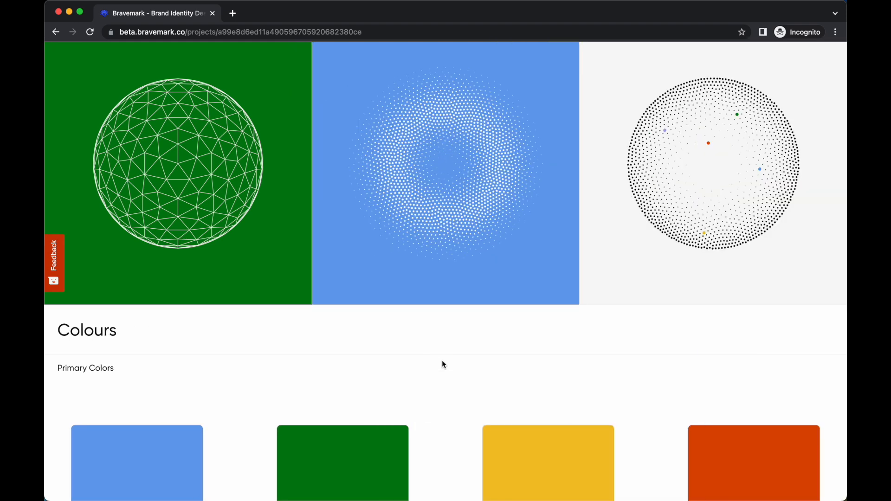
pyautogui.scroll(9, 442, 364)
pyautogui.scroll(4, 442, 364)
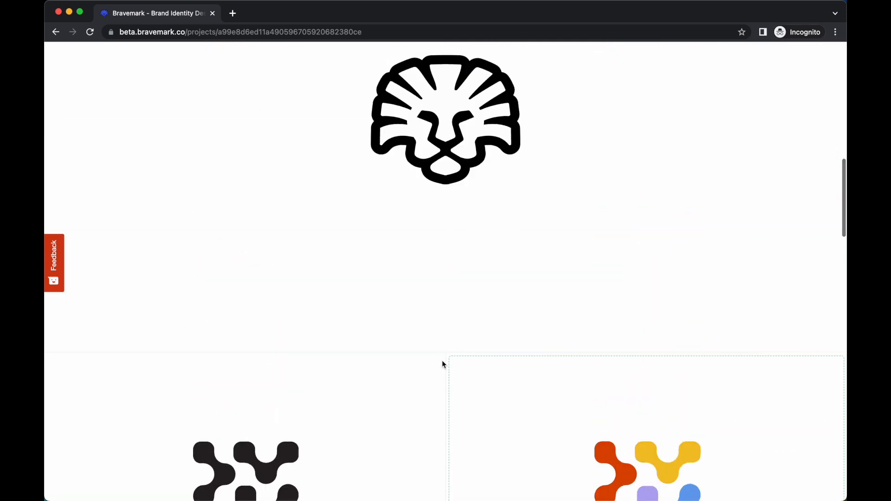
# Review the previewed page down to the Colours section, and bring back the editing panels
pyautogui.scroll(-12, 442, 364)
pyautogui.scroll(-2, 442, 365)
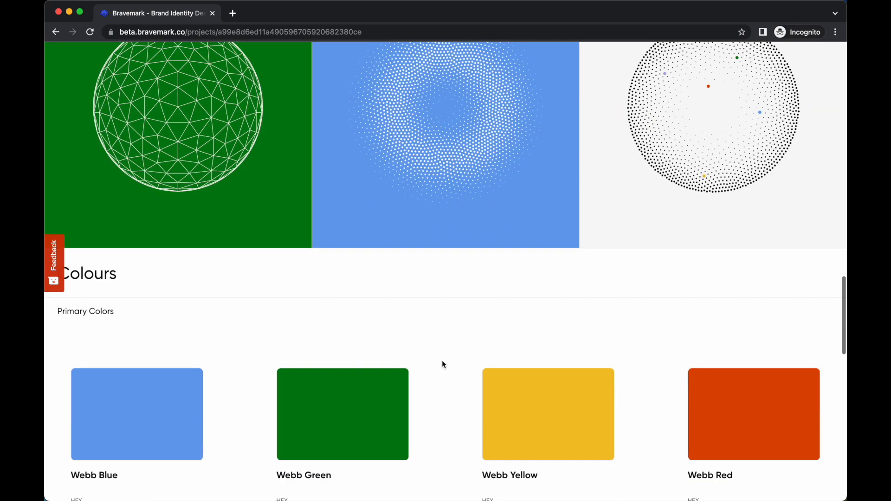
pyautogui.press('Escape')
pyautogui.scroll(-5, 432, 312)
pyautogui.scroll(3, 430, 311)
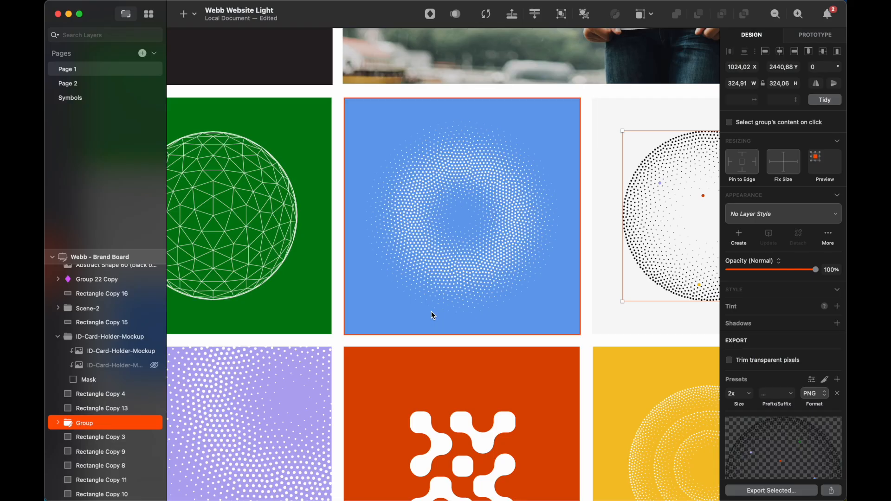
# Examine the violet text block and the neighbouring red logo block on the brand board in Sketch
pyautogui.scroll(-5, 411, 337)
pyautogui.scroll(-4, 411, 337)
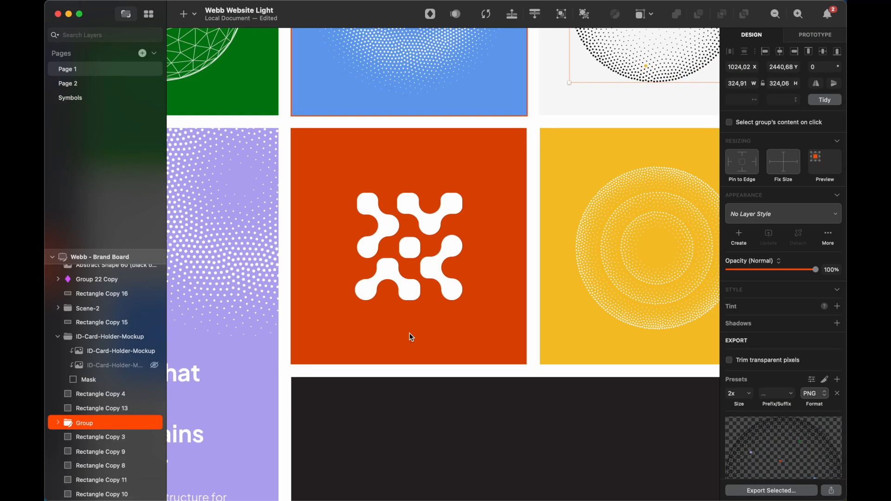
pyautogui.hscroll(-3, 409, 333)
pyautogui.scroll(1, 409, 332)
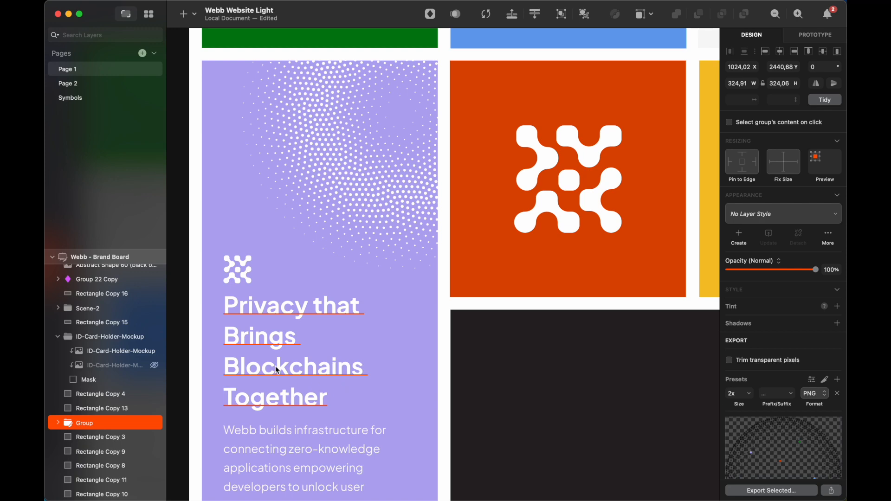
pyautogui.scroll(-5, 321, 333)
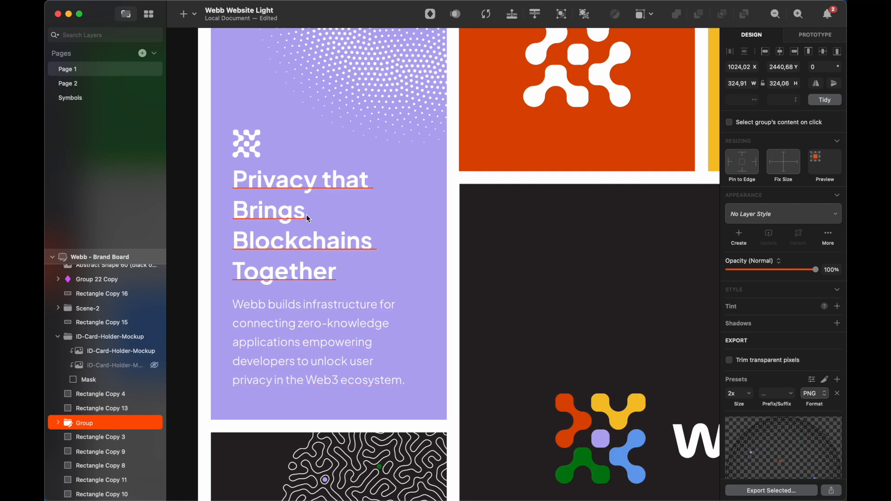
pyautogui.scroll(7, 452, 280)
pyautogui.hscroll(1, 452, 281)
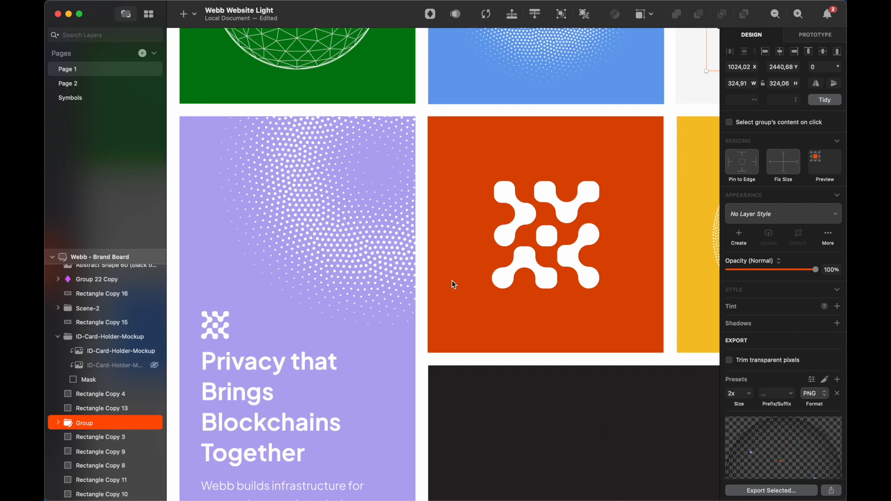
pyautogui.scroll(-4, 452, 281)
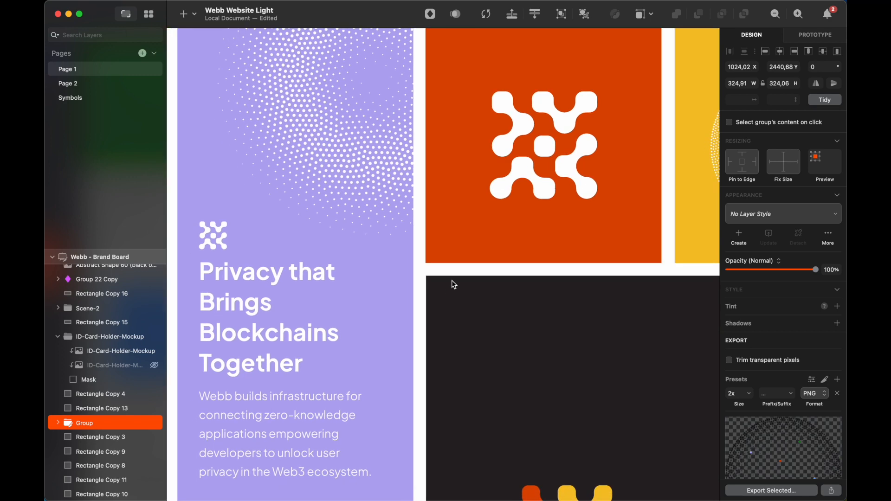
# In Bravemark, title the Getting Creative text block "Privacy that Brings Blockchains Together", copying the heading from Sketch
pyautogui.press('super+Tab')
pyautogui.press('super+Tab')
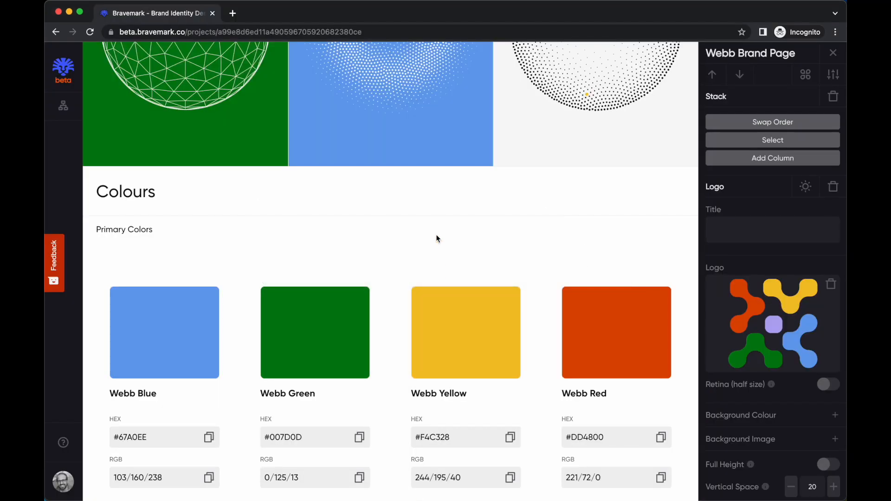
pyautogui.click(806, 74)
pyautogui.scroll(-15, 494, 309)
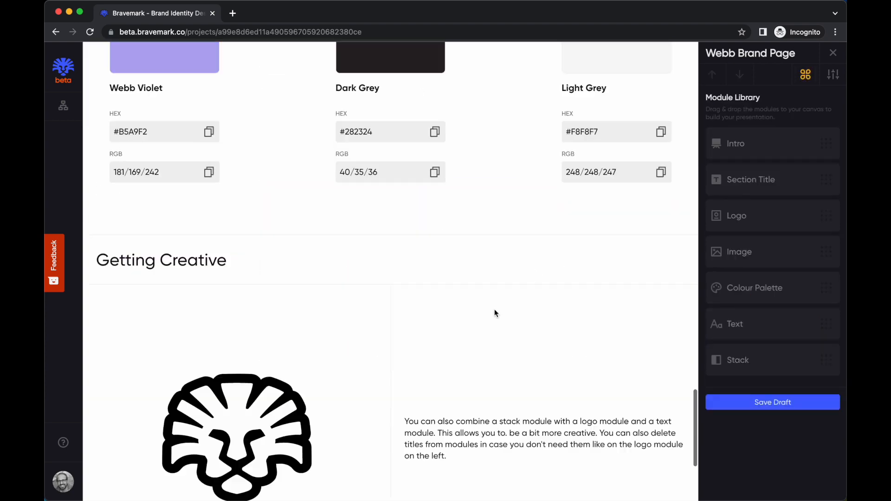
pyautogui.click(474, 249)
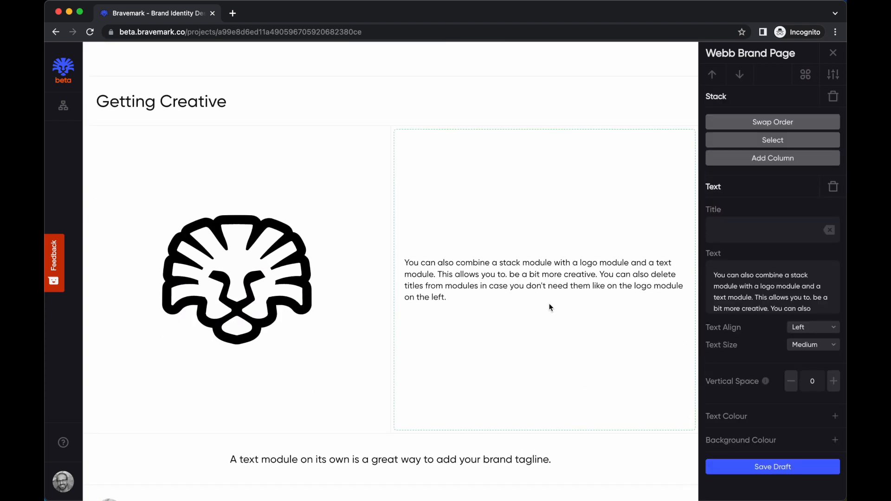
pyautogui.press('super+Tab')
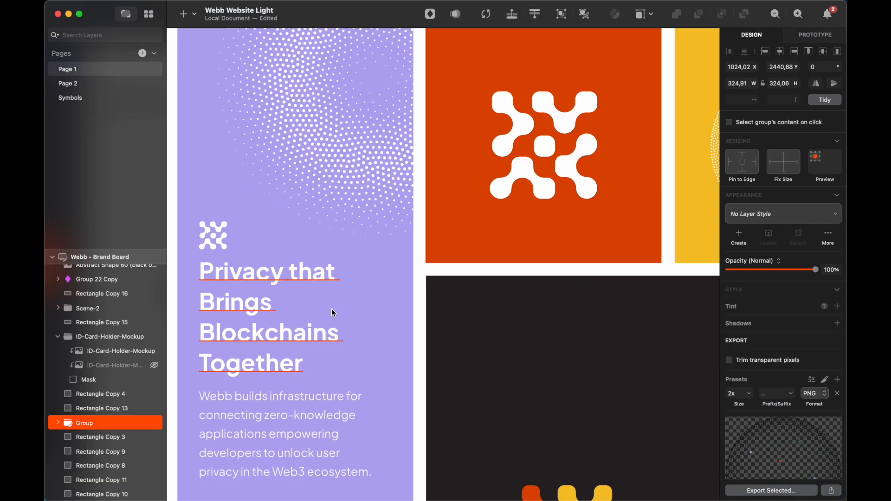
pyautogui.doubleClick(261, 294)
pyautogui.press('super+Tab')
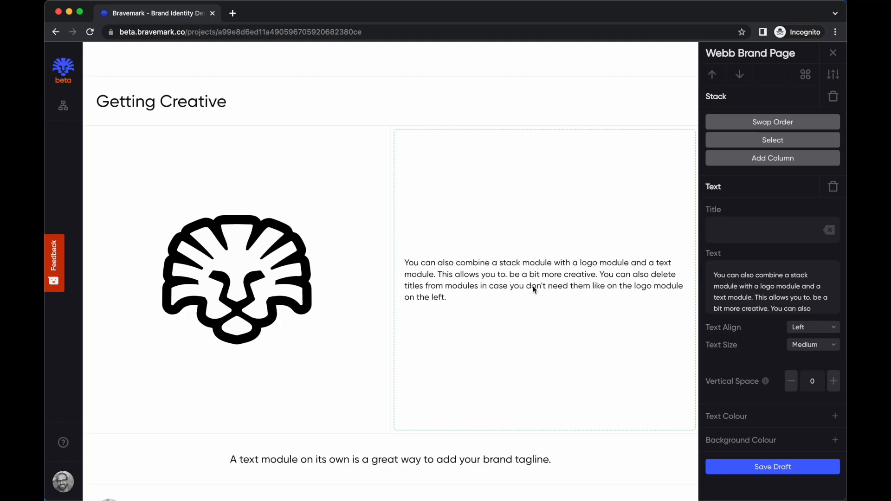
pyautogui.click(750, 234)
pyautogui.write('Privacy that Brings Blockchains Together')
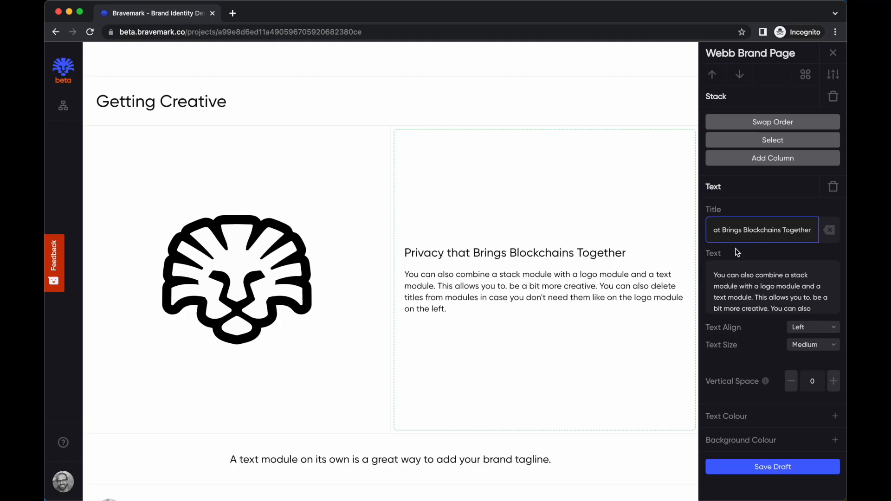
# Replace the block's body text with the "Webb builds infrastructure" paragraph from Sketch and set the text size to X-Large
pyautogui.press('super+Tab')
pyautogui.doubleClick(291, 432)
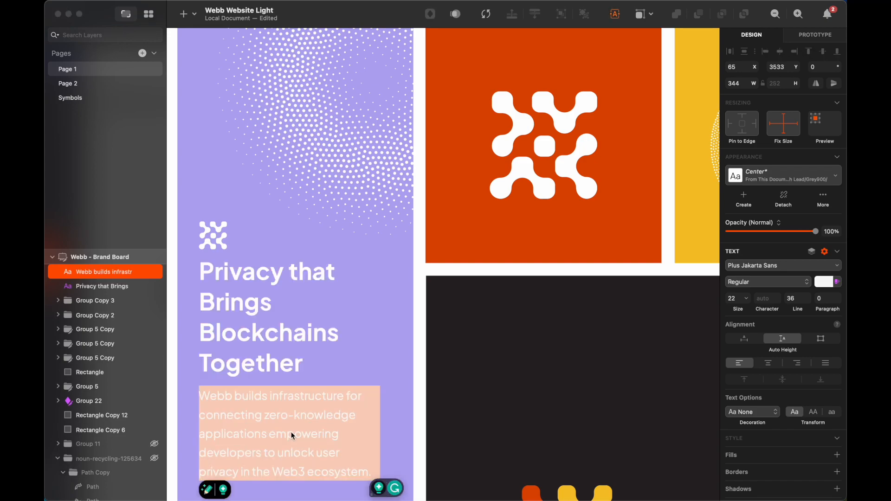
pyautogui.press('super+Tab')
pyautogui.click(747, 287)
pyautogui.press('super+a')
pyautogui.write('Webb builds infrastructure for connecting zero-knowledge applications empowering developers to unlock user privacy in the Web3 ecosystem.')
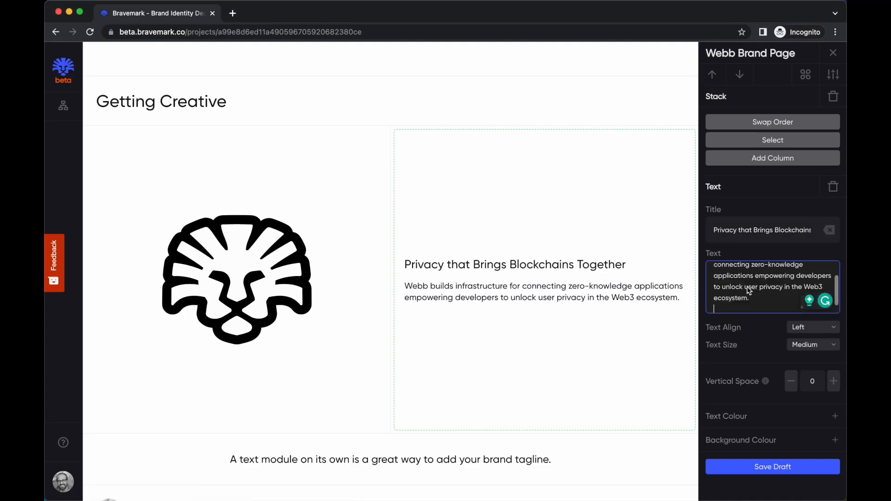
pyautogui.press('BackSpace')
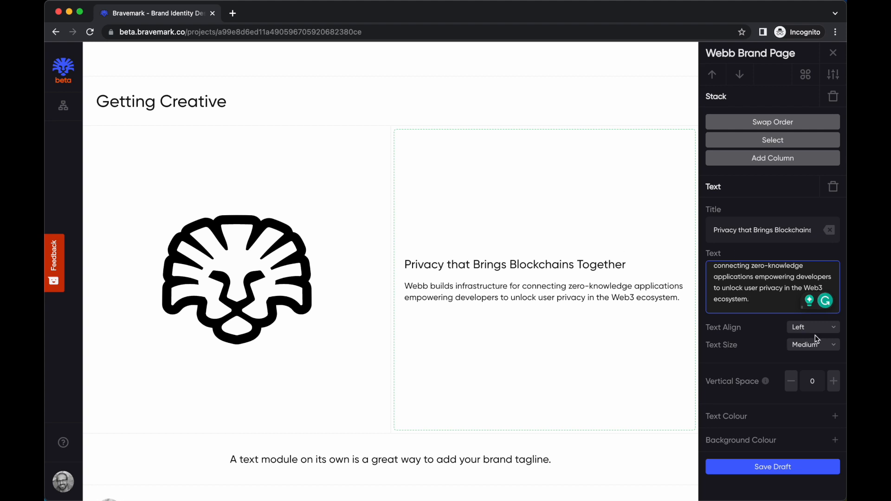
pyautogui.click(806, 354)
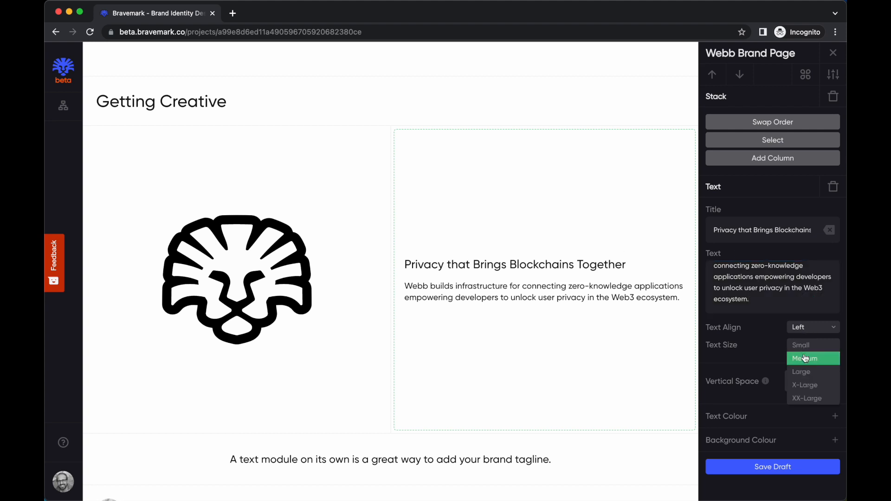
pyautogui.click(807, 389)
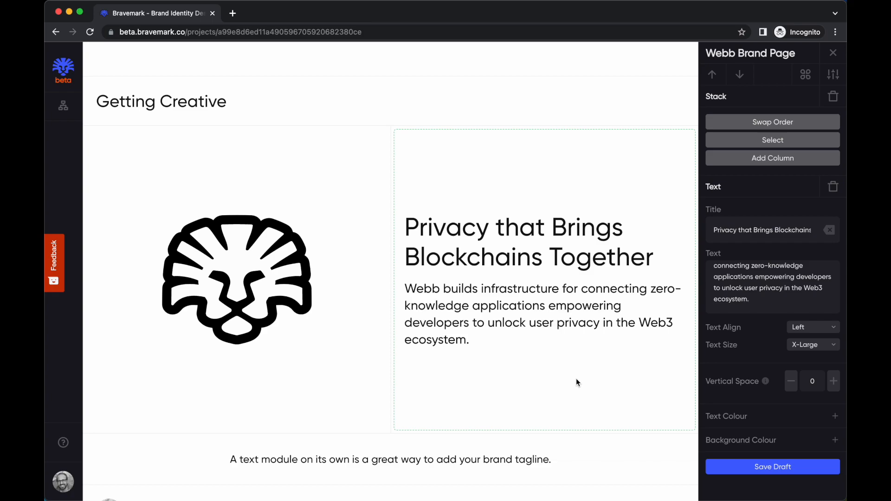
# Check the text card in Sketch, copy the Webb Violet hex in Bravemark and apply B5A9F2 as the Privacy text block's background colour
pyautogui.press('super+Tab')
pyautogui.click(353, 329)
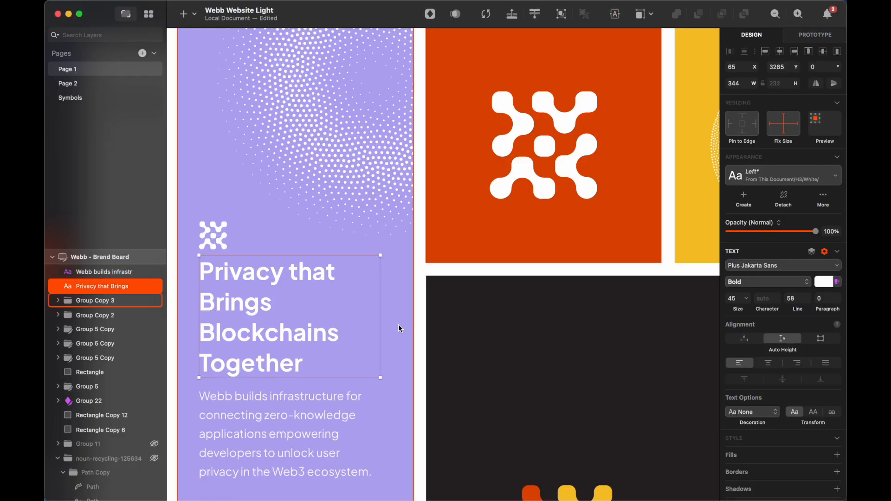
pyautogui.click(398, 324)
pyautogui.press('super+Tab')
pyautogui.scroll(10, 441, 272)
pyautogui.scroll(-1, 441, 273)
pyautogui.click(209, 377)
pyautogui.scroll(-8, 398, 324)
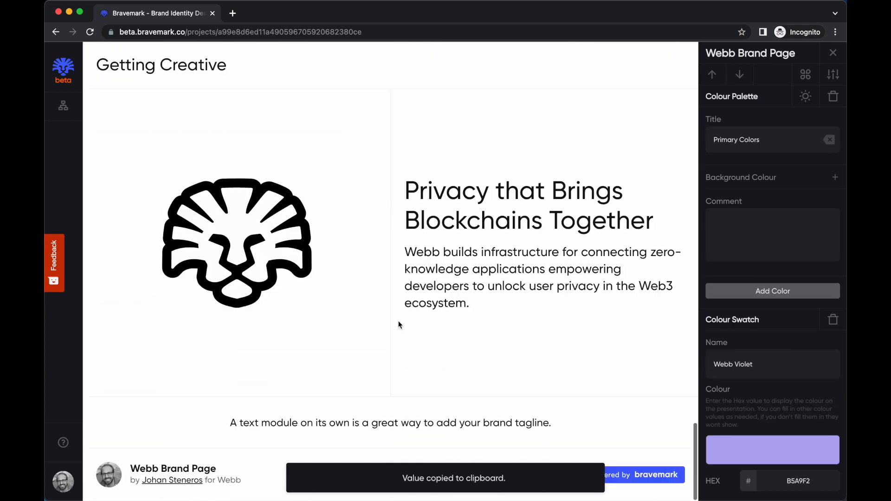
pyautogui.click(455, 346)
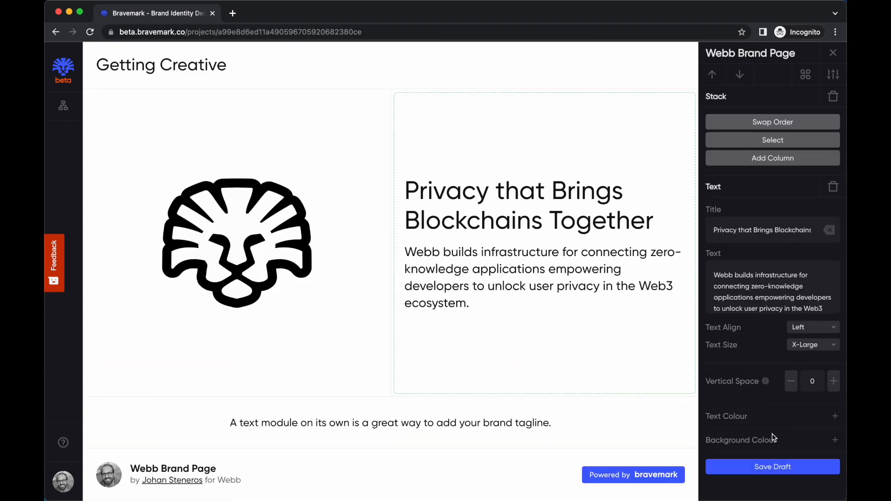
pyautogui.click(836, 440)
pyautogui.doubleClick(786, 462)
pyautogui.press('super+v')
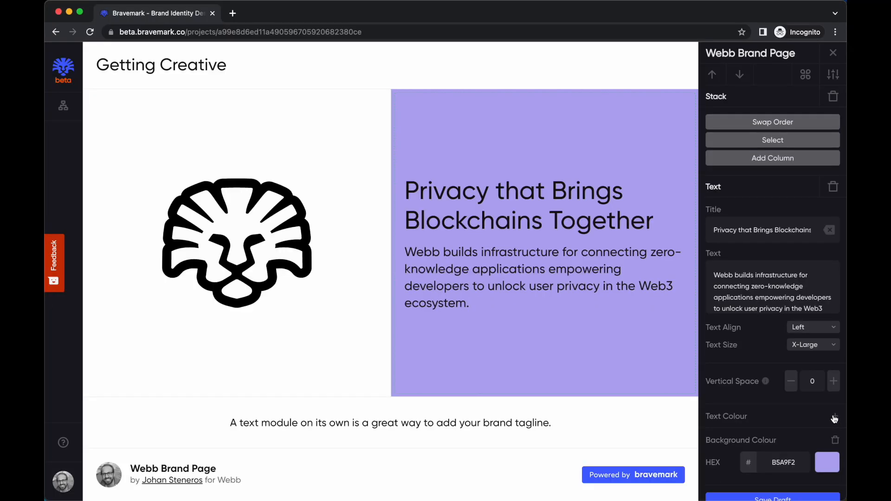
# Add a custom text colour of FFFFFF to the Privacy text block
pyautogui.click(834, 419)
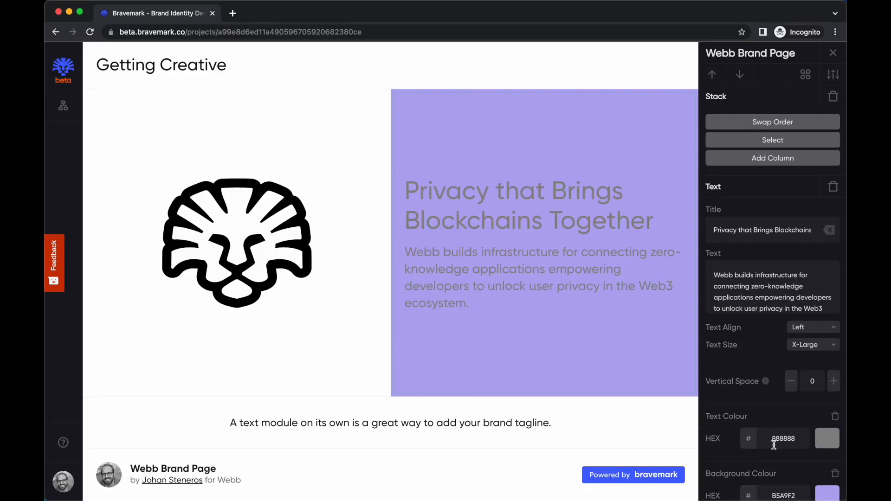
pyautogui.doubleClick(784, 438)
pyautogui.write('FFFFFF')
pyautogui.press('Return')
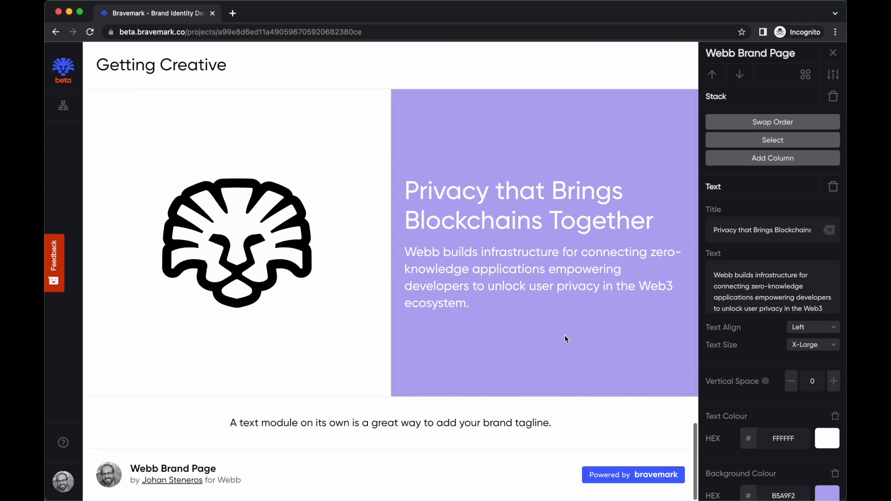
pyautogui.scroll(-2, 742, 361)
pyautogui.scroll(2, 745, 301)
# Select the lion logo block and examine the white Webb mark on the red block in Sketch as its reference
pyautogui.click(236, 255)
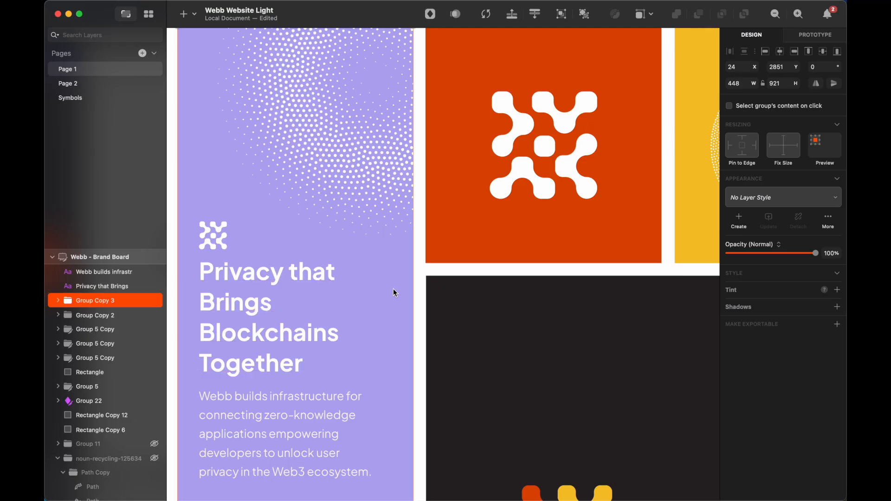
pyautogui.scroll(-5, 393, 288)
pyautogui.scroll(7, 392, 288)
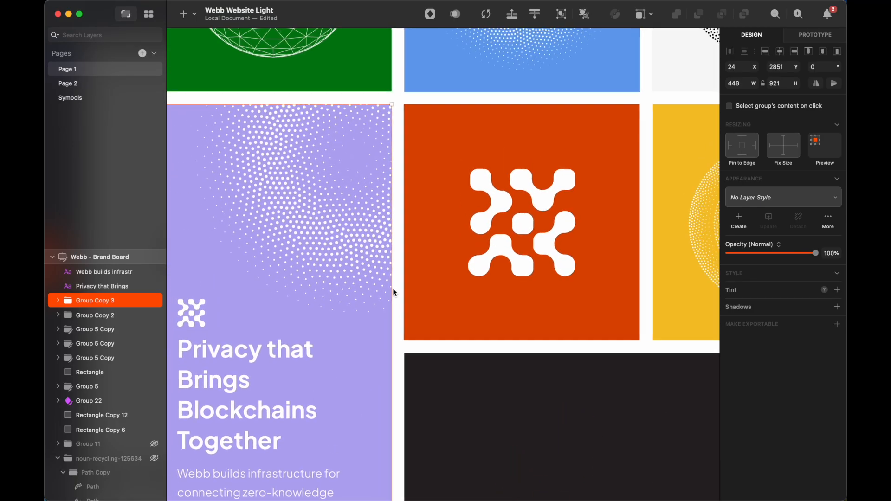
pyautogui.click(550, 228)
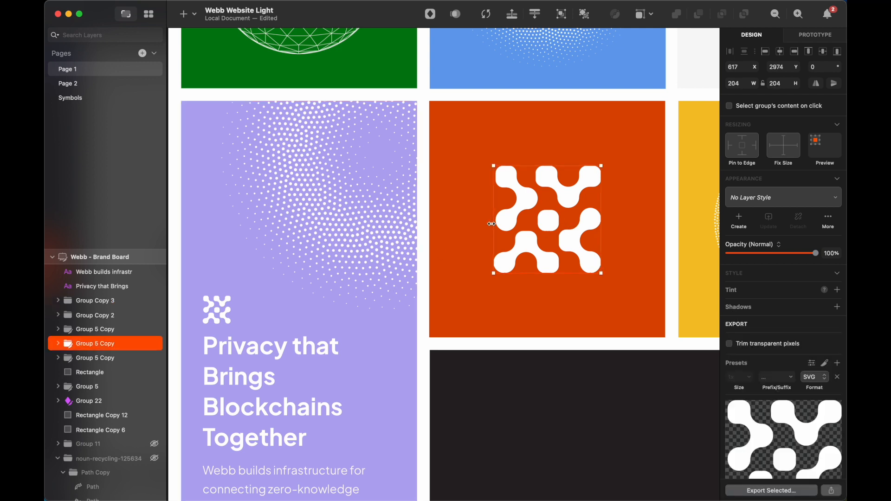
pyautogui.scroll(1, 323, 222)
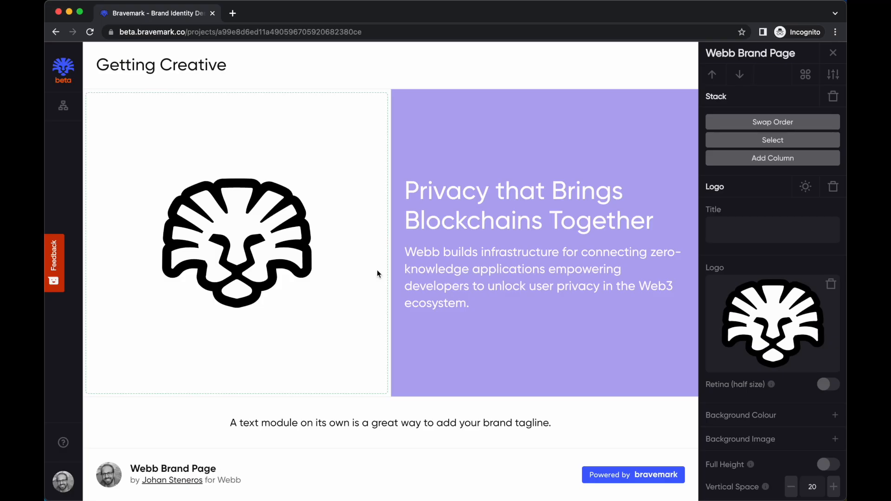
# Copy the Webb Red hex value from the Colours section and apply DD4800 as the lion logo block's background colour
pyautogui.scroll(2, 355, 288)
pyautogui.scroll(-2, 355, 288)
pyautogui.scroll(15, 473, 238)
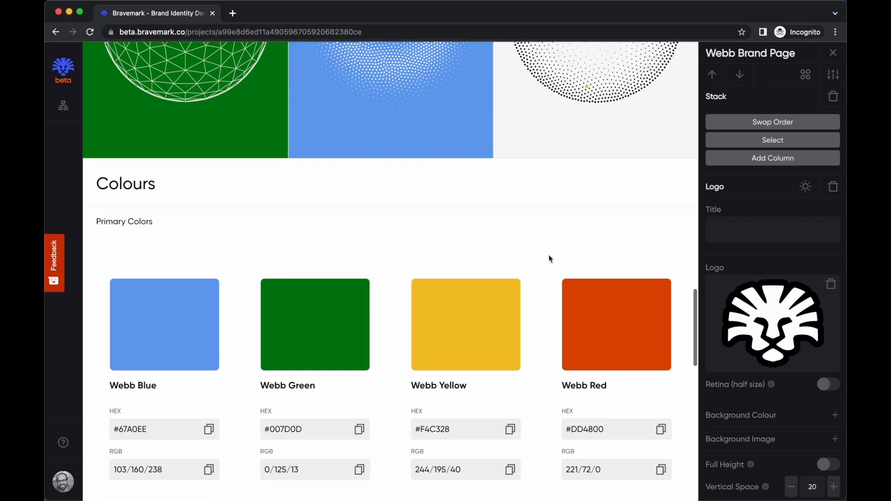
pyautogui.click(661, 428)
pyautogui.scroll(-13, 486, 362)
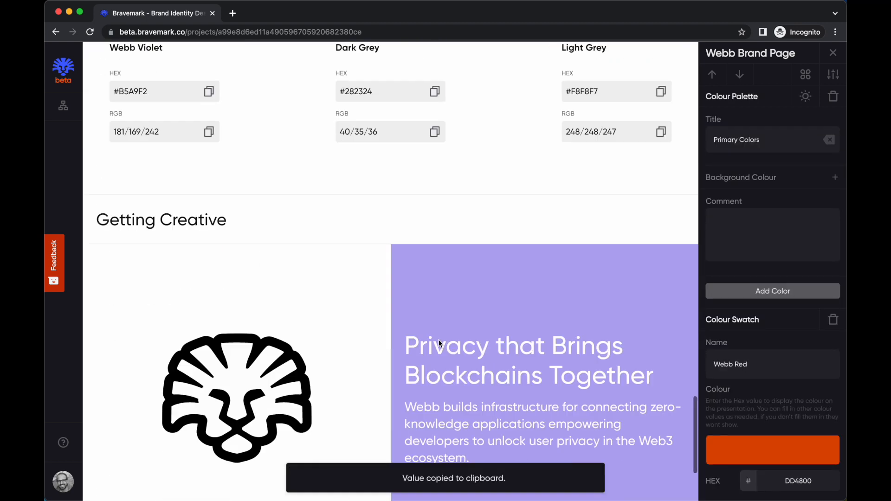
pyautogui.click(336, 304)
pyautogui.scroll(-3, 796, 264)
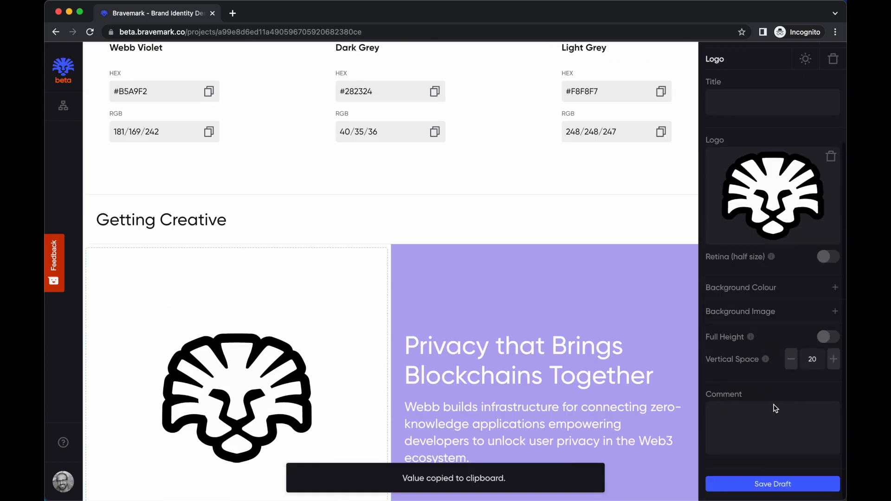
pyautogui.click(834, 288)
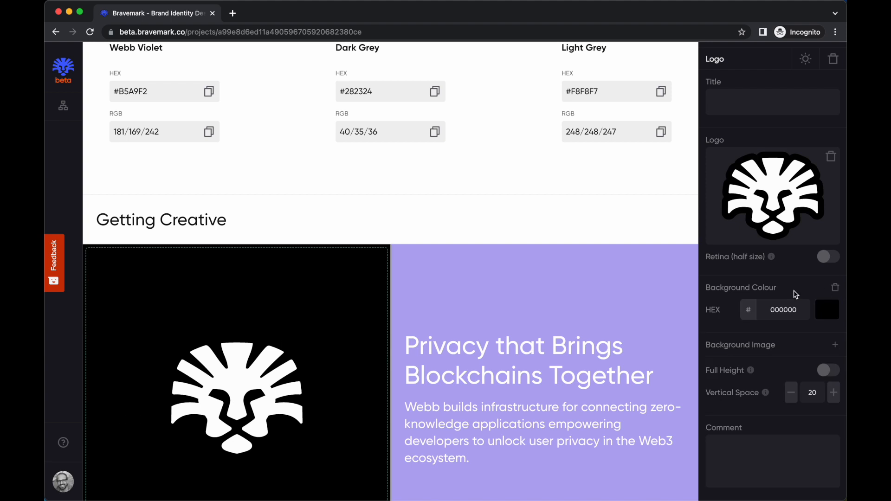
pyautogui.doubleClick(784, 307)
pyautogui.press('super+v')
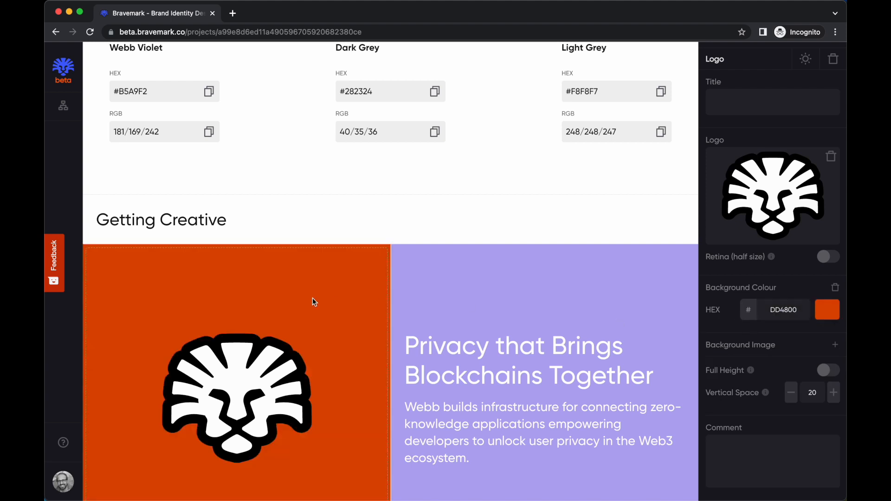
# Remove the lion image from the red logo block
pyautogui.click(830, 160)
pyautogui.click(776, 188)
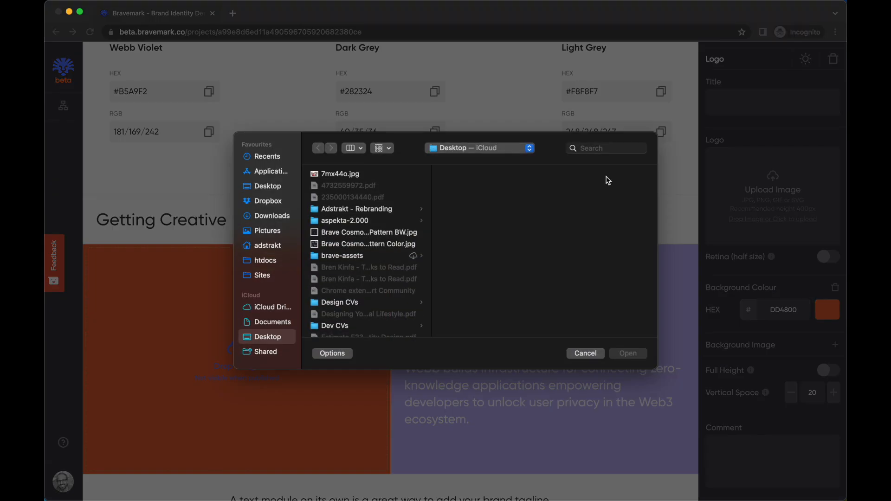
pyautogui.press('l')
pyautogui.press('p')
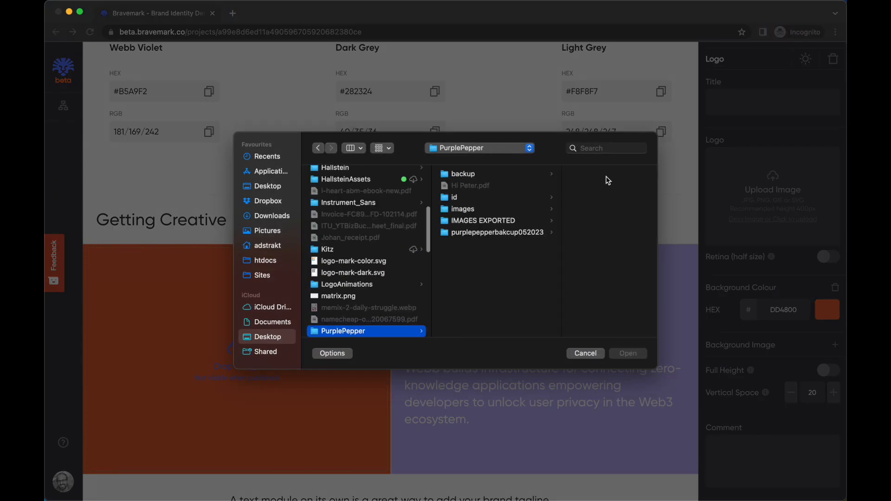
pyautogui.press('l')
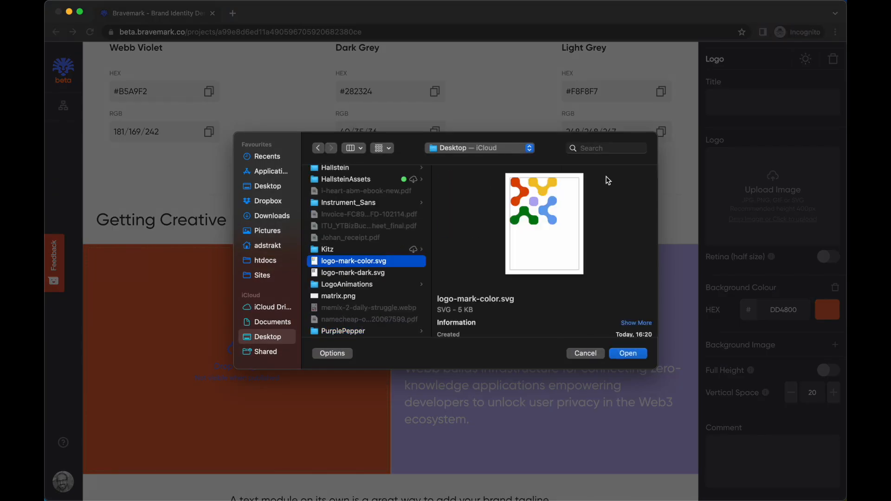
pyautogui.click(353, 273)
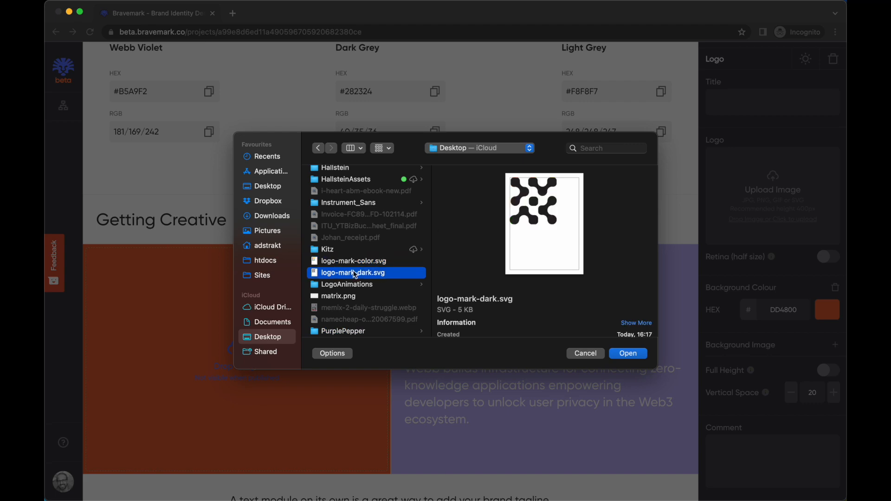
pyautogui.click(585, 354)
# Switch to Sketch and export the selected white Webb mark as an SVG to the Desktop, with a file name starting with logo
pyautogui.press('super+Tab')
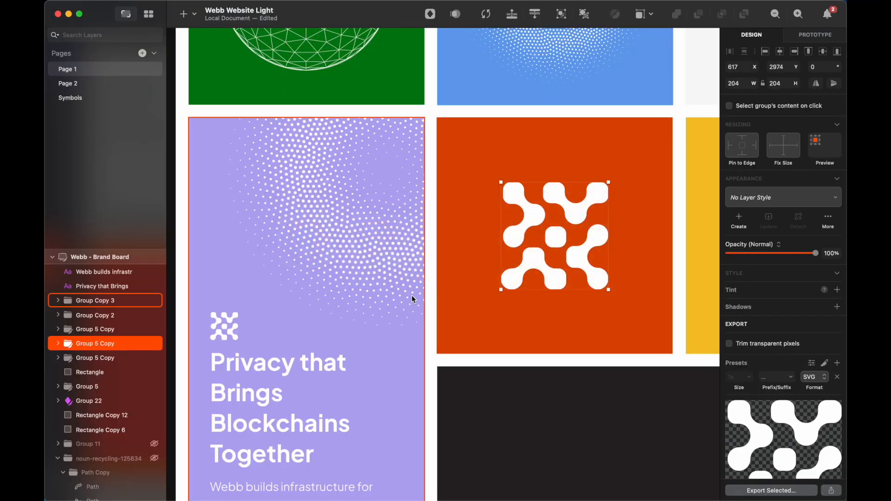
pyautogui.scroll(-3, 784, 408)
pyautogui.click(771, 491)
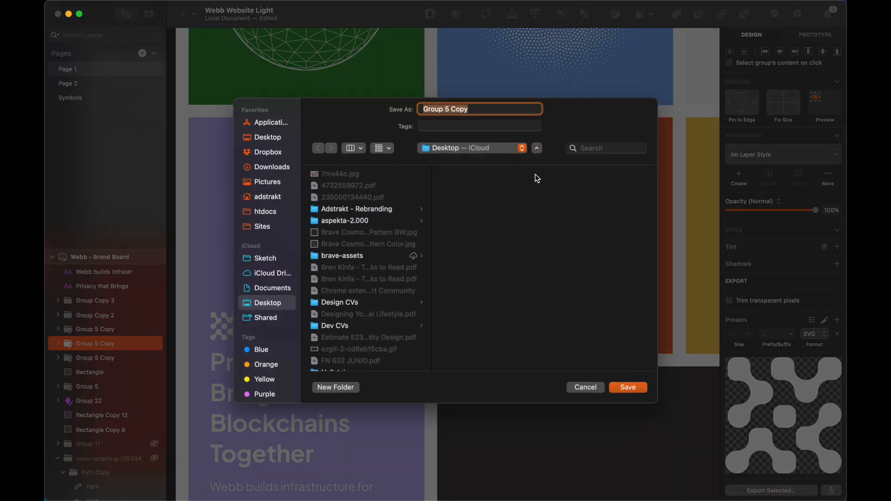
pyautogui.press('BackSpace')
pyautogui.write('logo')
pyautogui.press('Return')
# Switch to Bravemark and upload the exported white Webb mark to the red logo block
pyautogui.press('super+Tab')
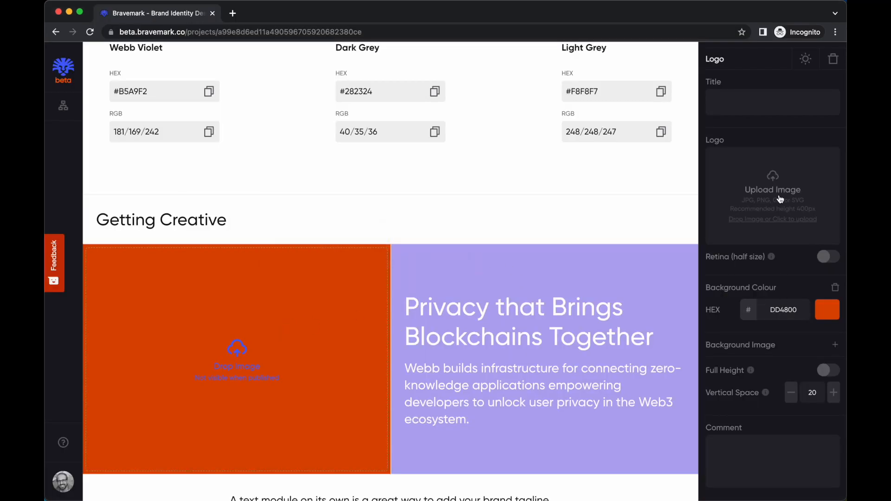
pyautogui.click(780, 199)
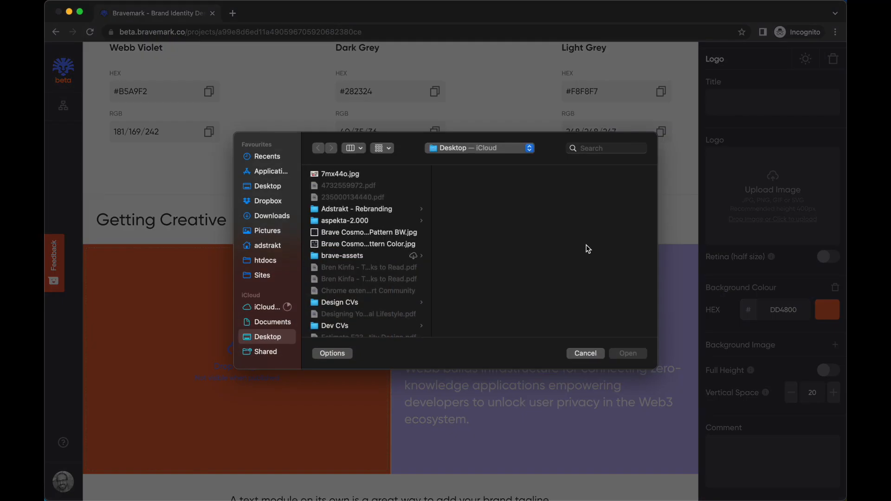
pyautogui.write('logo')
pyautogui.press('Down')
pyautogui.press('Down')
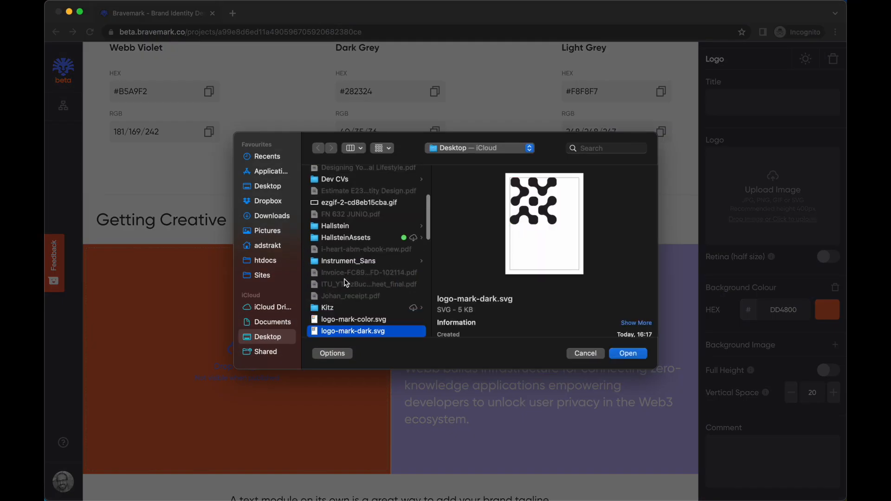
pyautogui.press('Return')
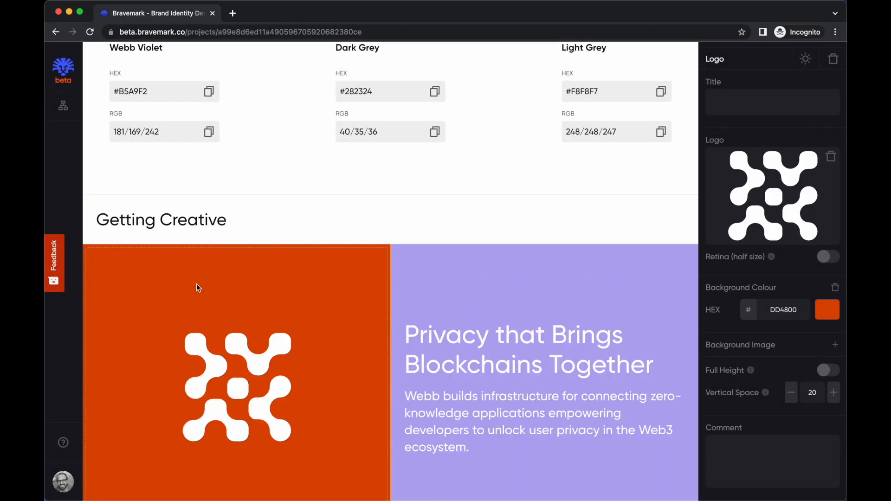
# Switch to Sketch, select the white dotted ring image inside the yellow block and add a 2x PNG export preset to it
pyautogui.scroll(-3, 278, 338)
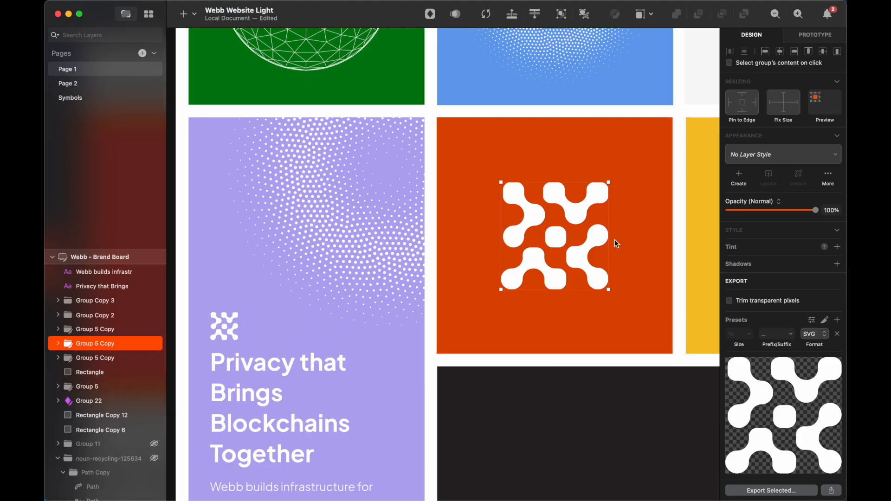
pyautogui.hscroll(5, 615, 240)
pyautogui.hscroll(2, 614, 239)
pyautogui.click(577, 237)
pyautogui.doubleClick(582, 239)
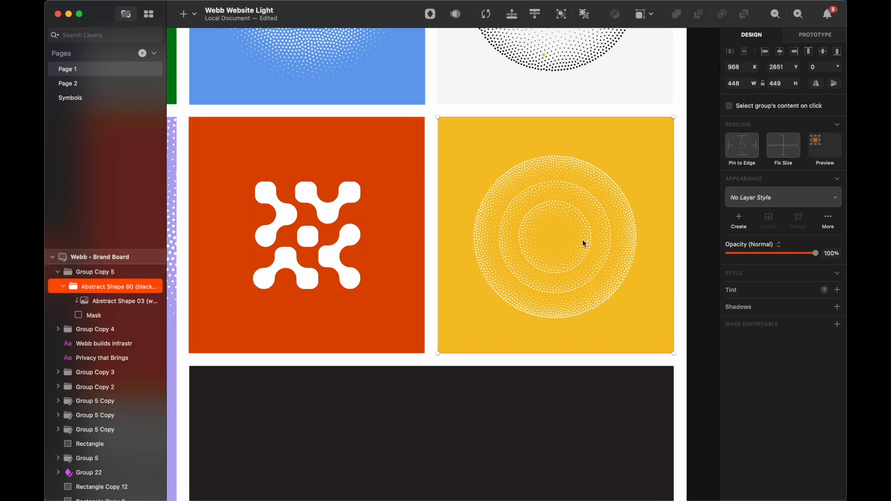
pyautogui.doubleClick(576, 259)
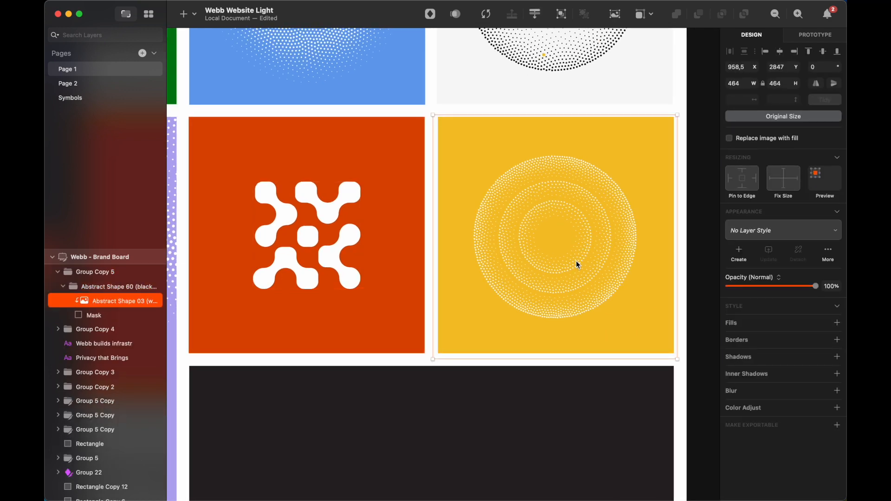
pyautogui.click(838, 425)
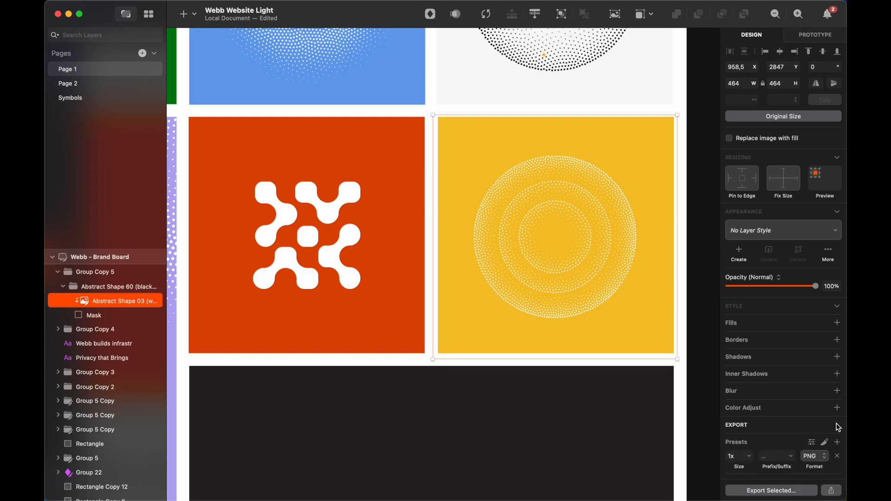
pyautogui.scroll(-5, 776, 445)
pyautogui.doubleClick(740, 335)
pyautogui.write('2')
# Export the dotted ring image to the Desktop under the name shape4
pyautogui.click(781, 490)
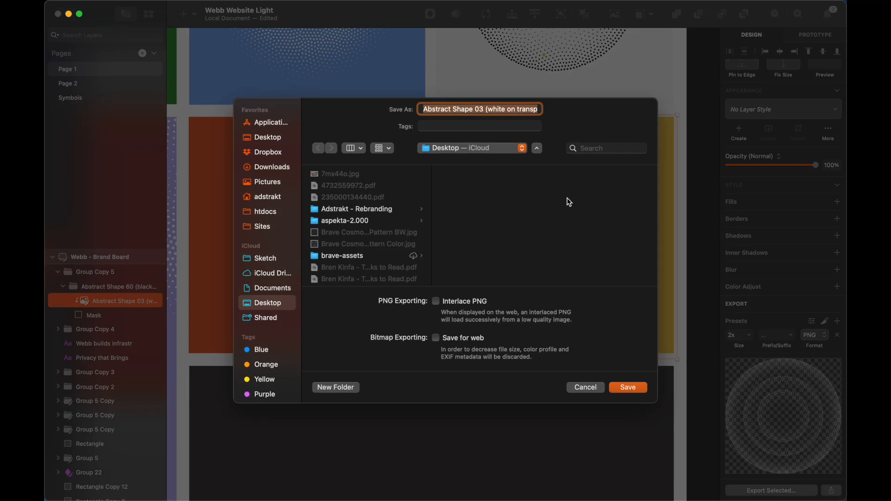
pyautogui.write('shape4')
pyautogui.press('Return')
# Switch to Bravemark and add an Image block as a third column beside the Privacy text block
pyautogui.press('super+Tab')
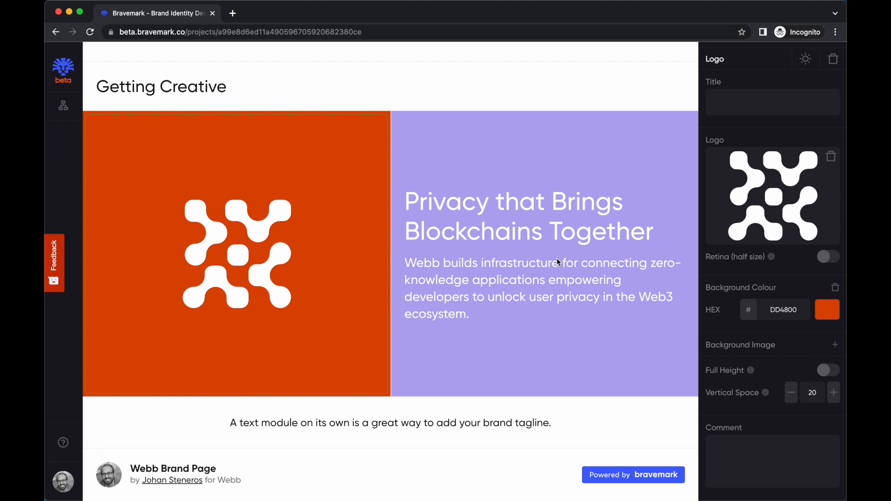
pyautogui.click(805, 59)
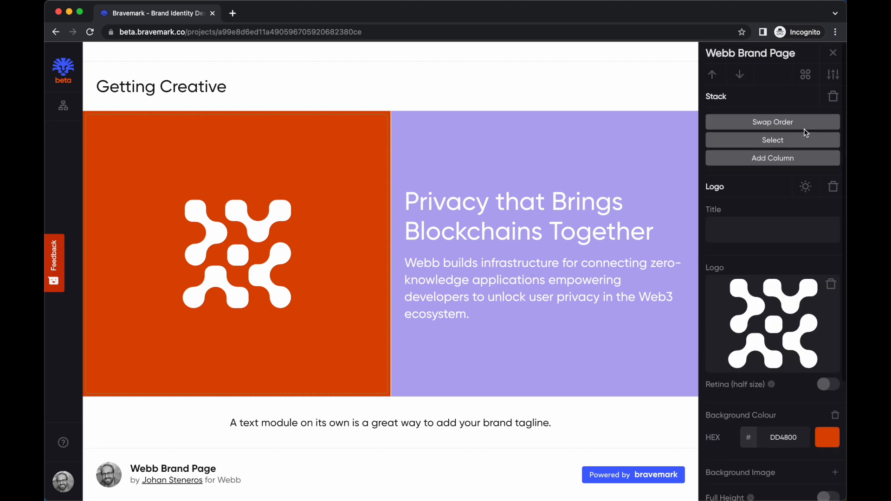
pyautogui.click(805, 75)
pyautogui.moveTo(750, 251); pyautogui.dragTo(687, 265)
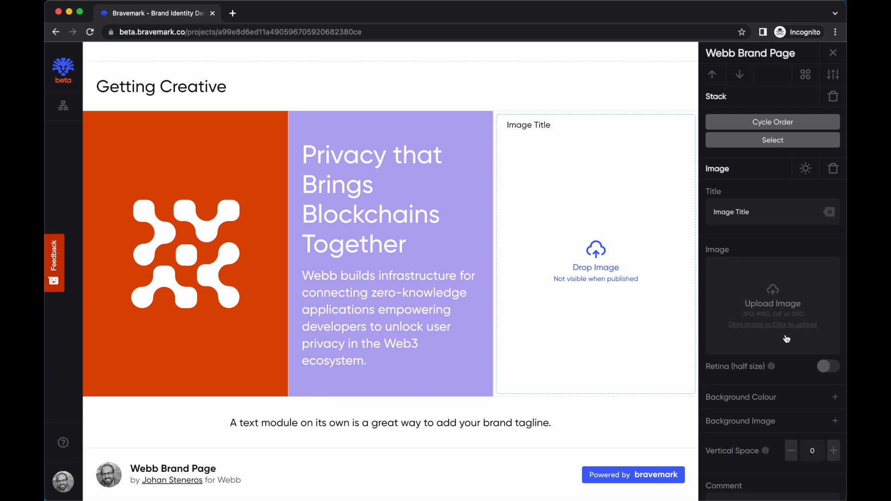
# Upload the exported shape4 ring image from the Desktop to the new image block
pyautogui.click(778, 303)
pyautogui.write('sh')
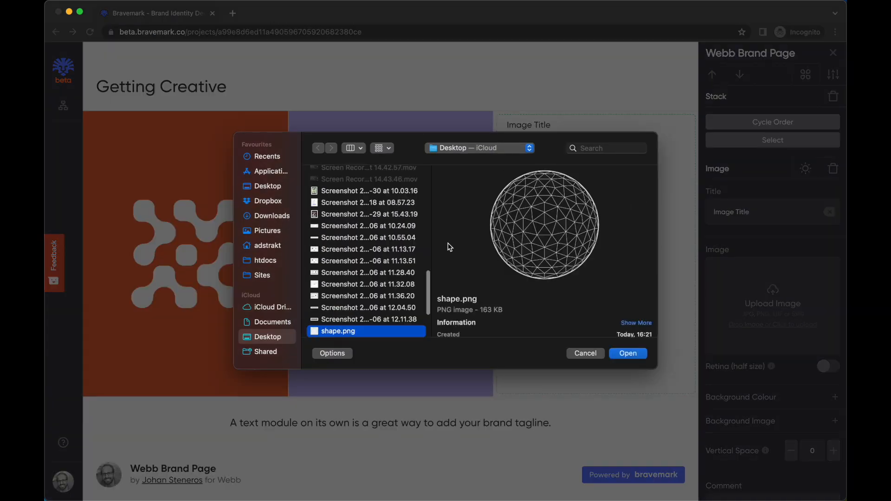
pyautogui.press('Down')
pyautogui.press('Down')
pyautogui.press('Return')
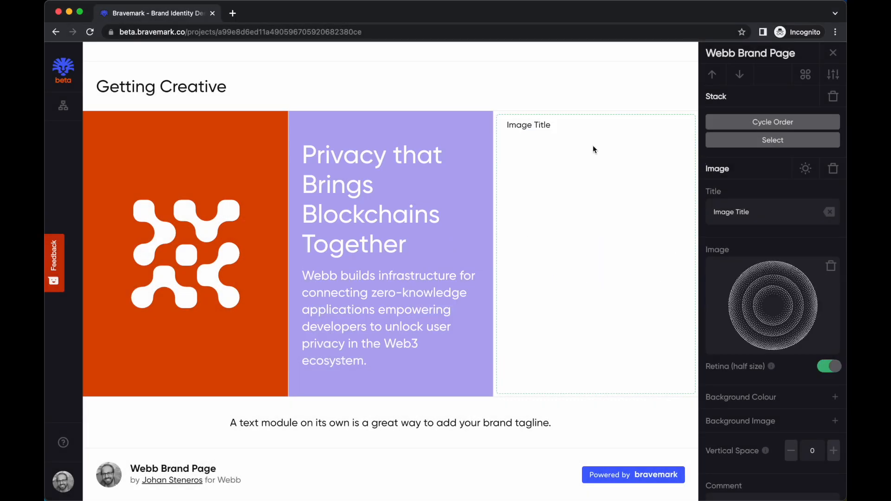
# Copy the Webb Yellow hex value from the Primary Colors palette
pyautogui.scroll(10, 592, 146)
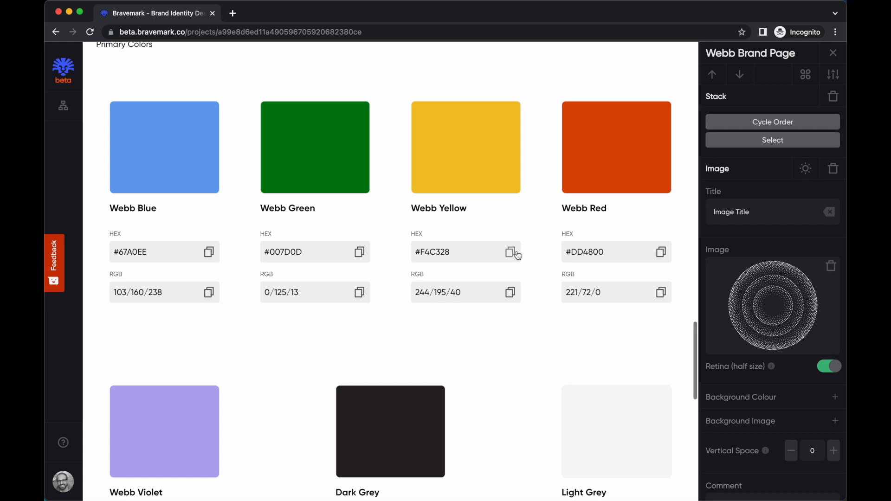
pyautogui.click(518, 255)
pyautogui.click(510, 252)
pyautogui.scroll(-9, 639, 339)
pyautogui.scroll(-1, 631, 405)
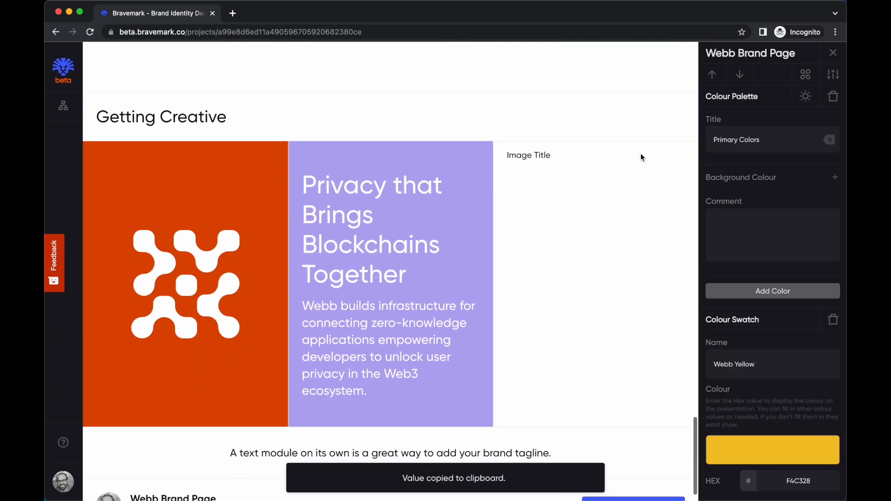
# Apply F4C328 as the ring image block's background colour and clear the block's title
pyautogui.click(678, 170)
pyautogui.scroll(-1, 780, 352)
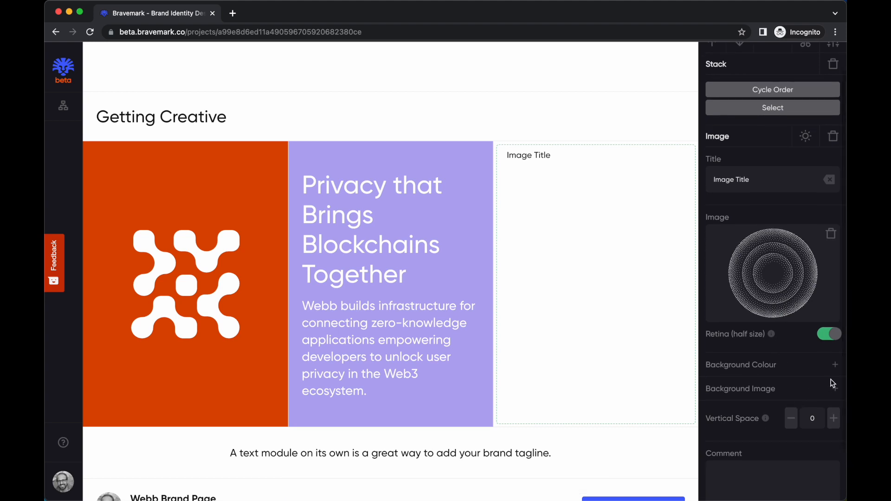
pyautogui.click(835, 365)
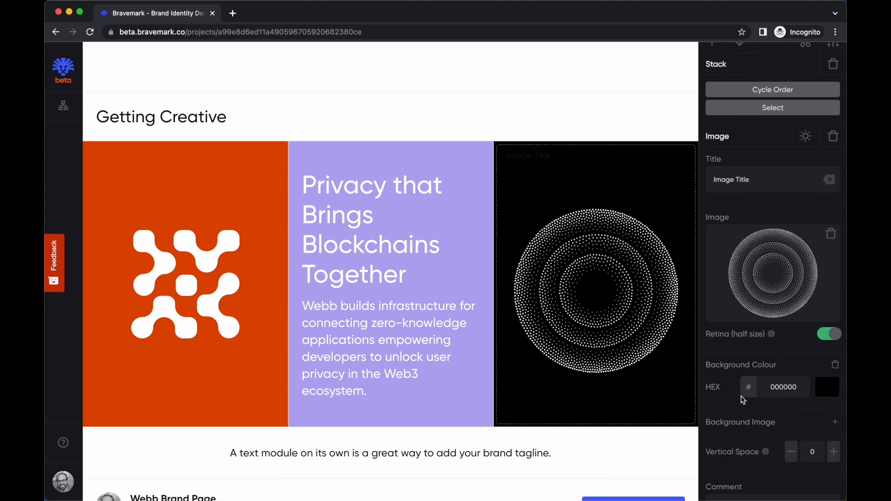
pyautogui.doubleClick(786, 387)
pyautogui.press('super+v')
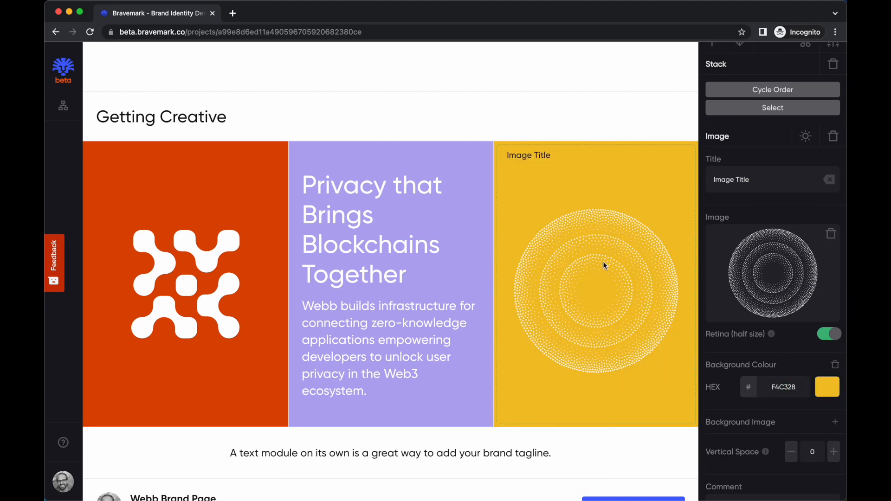
pyautogui.scroll(-1, 504, 188)
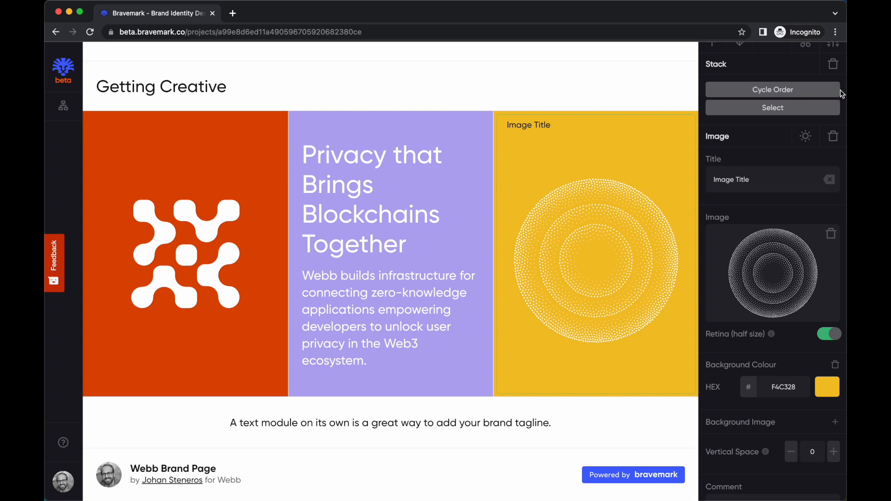
pyautogui.click(829, 179)
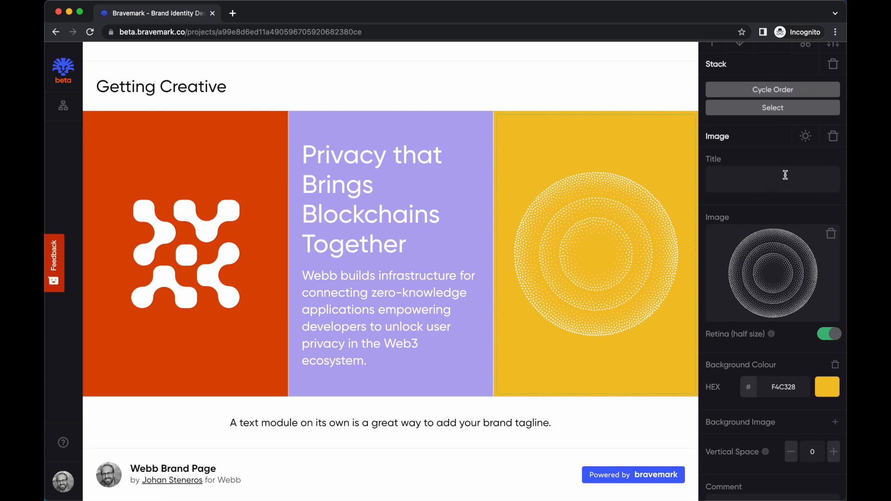
# Move the yellow circle image to the middle of the three-column stack and delete the "Getting Creative" section title
pyautogui.moveTo(569, 176); pyautogui.dragTo(288, 184)
pyautogui.click(527, 123)
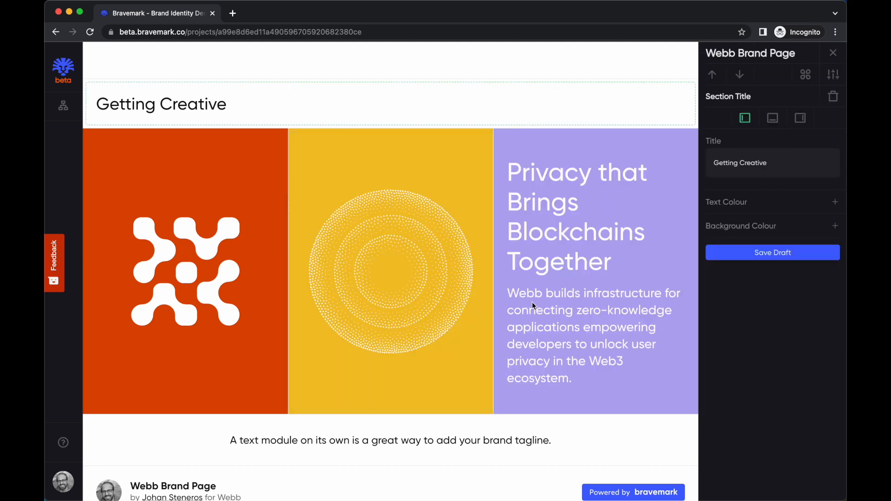
pyautogui.scroll(-1, 517, 435)
pyautogui.scroll(3, 517, 436)
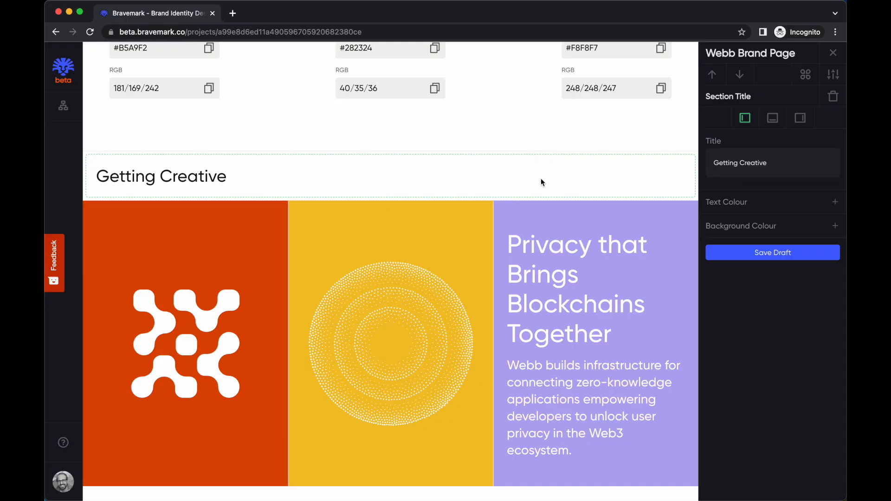
pyautogui.scroll(1, 541, 181)
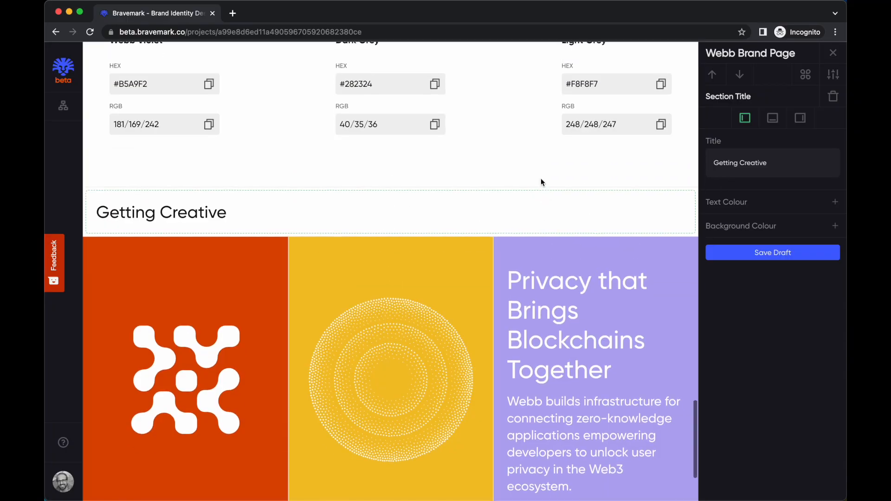
pyautogui.click(833, 96)
# Delete the "Colours" section title and clear the "Primary Colors" title of the colour palette module
pyautogui.scroll(-2, 491, 232)
pyautogui.scroll(1, 479, 318)
pyautogui.scroll(-1, 479, 318)
pyautogui.scroll(6, 480, 320)
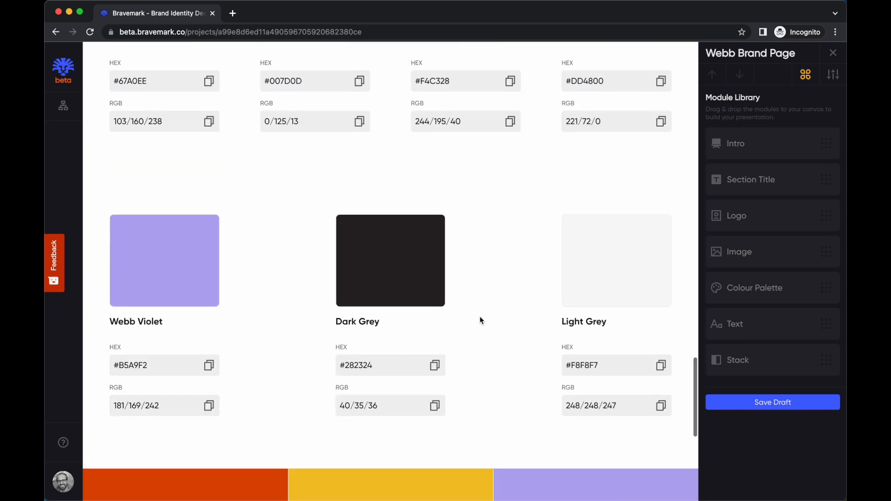
pyautogui.scroll(-1, 480, 320)
pyautogui.scroll(10, 479, 320)
pyautogui.scroll(2, 480, 320)
pyautogui.scroll(-3, 479, 320)
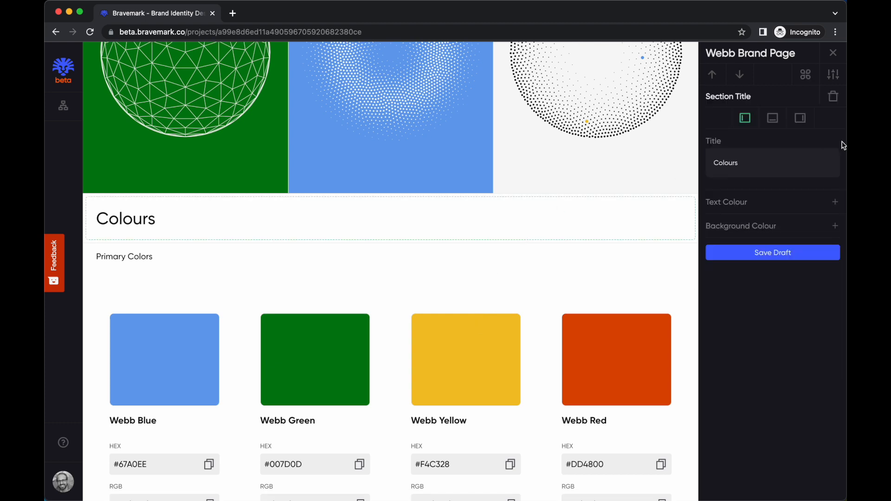
pyautogui.click(833, 97)
pyautogui.click(425, 219)
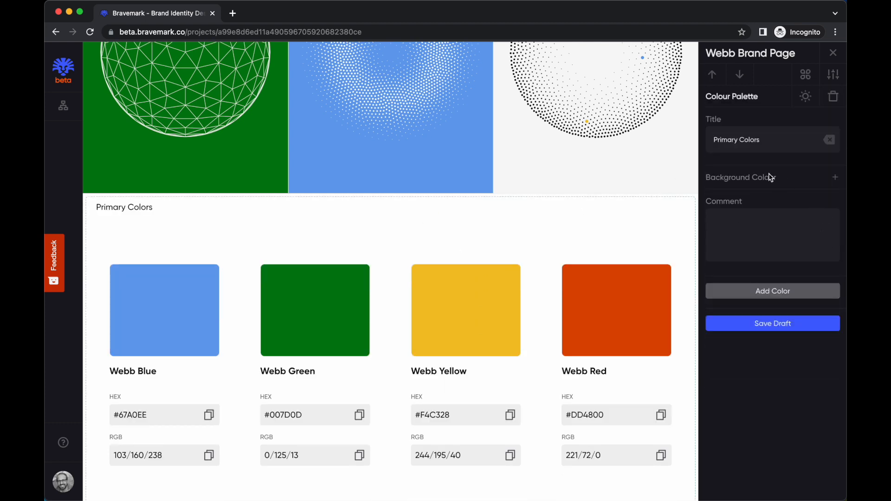
pyautogui.click(829, 140)
# Select the full-width "Main Logo Mark" module containing the lion logo
pyautogui.scroll(-12, 370, 362)
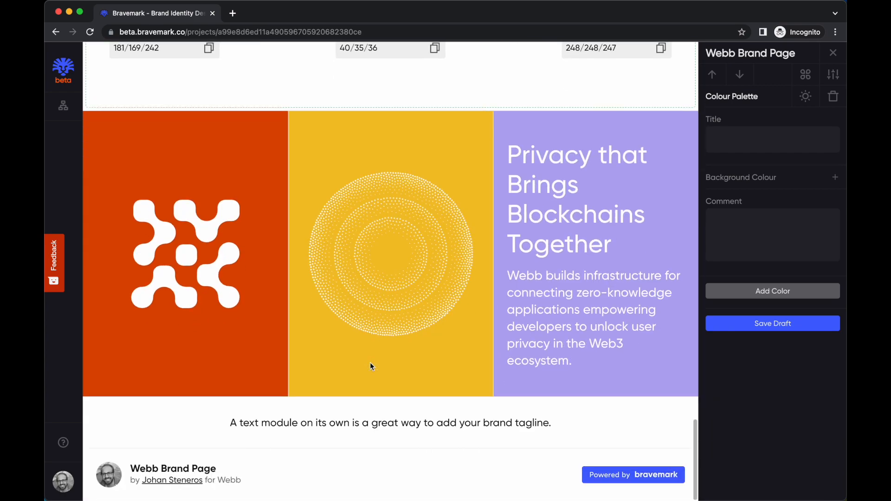
pyautogui.scroll(15, 370, 365)
pyautogui.scroll(2, 370, 366)
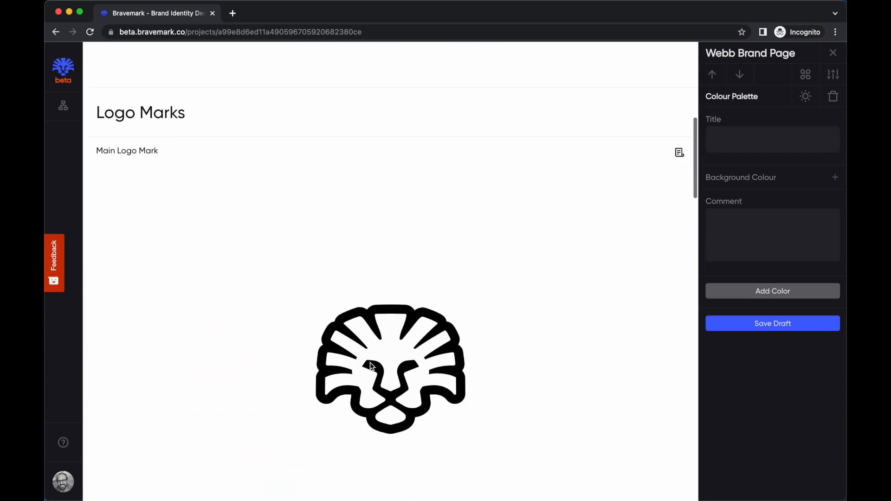
pyautogui.scroll(5, 483, 324)
pyautogui.scroll(-6, 483, 324)
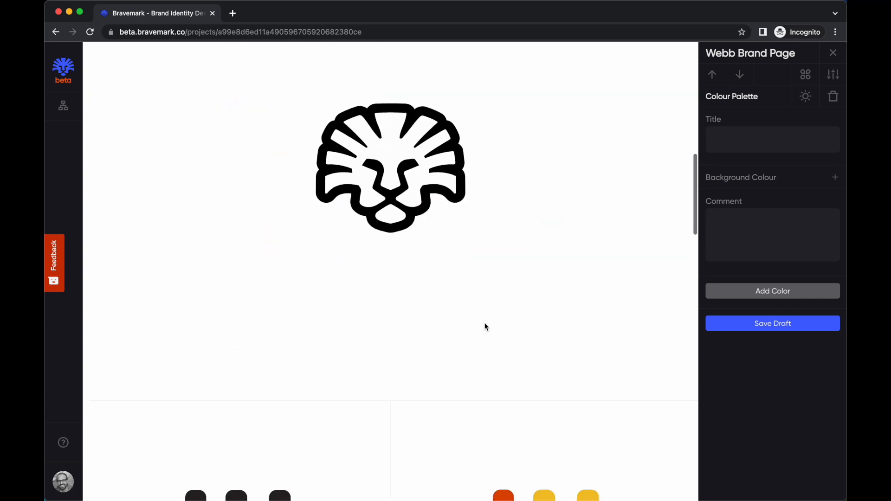
pyautogui.click(474, 271)
# Switch to Sketch and make the webb logo group on the dark background exportable in SVG format
pyautogui.press('super+Tab')
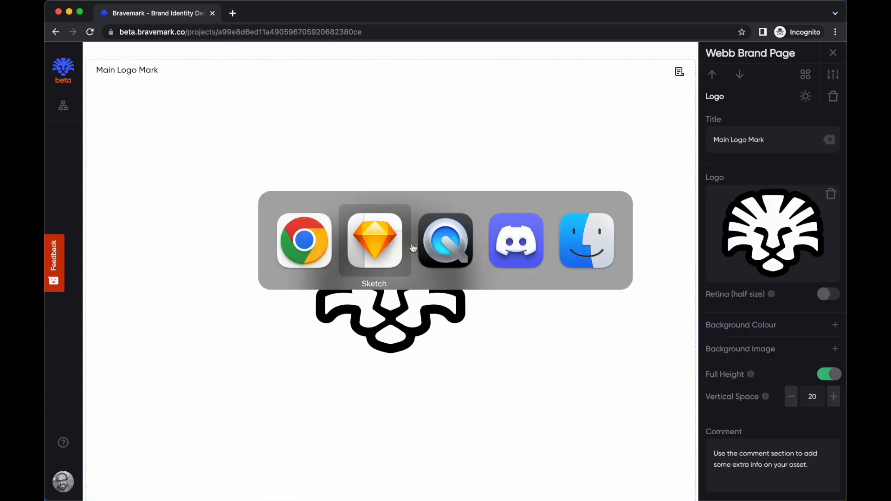
pyautogui.scroll(5, 477, 348)
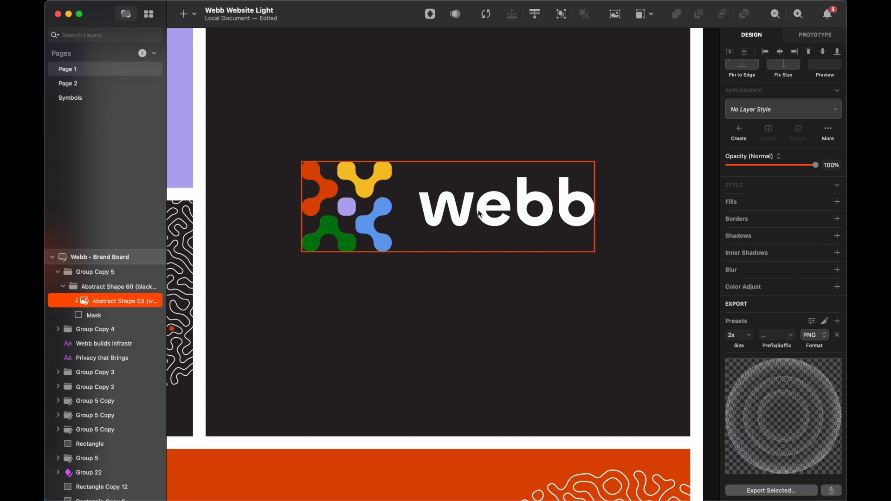
pyautogui.click(532, 215)
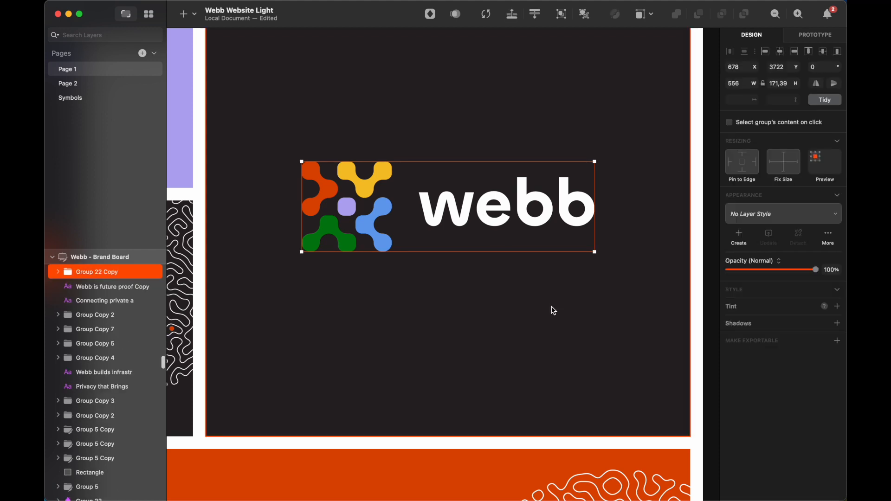
pyautogui.click(838, 341)
pyautogui.click(812, 394)
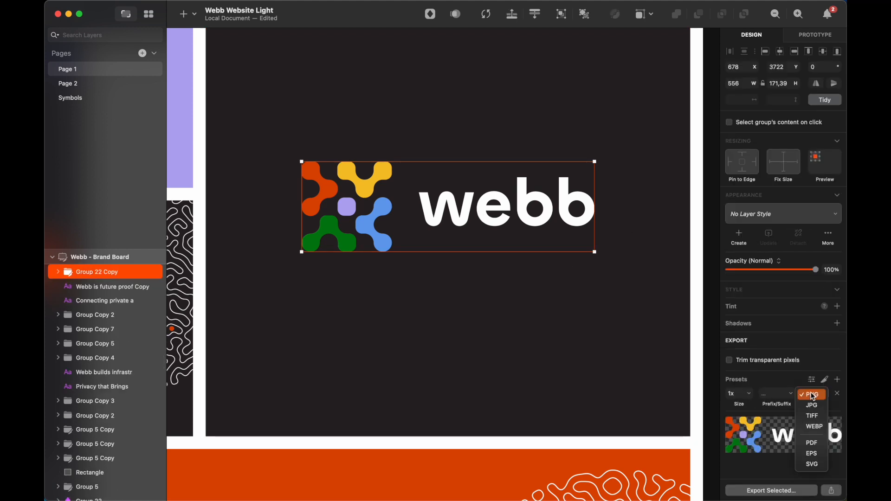
pyautogui.click(811, 463)
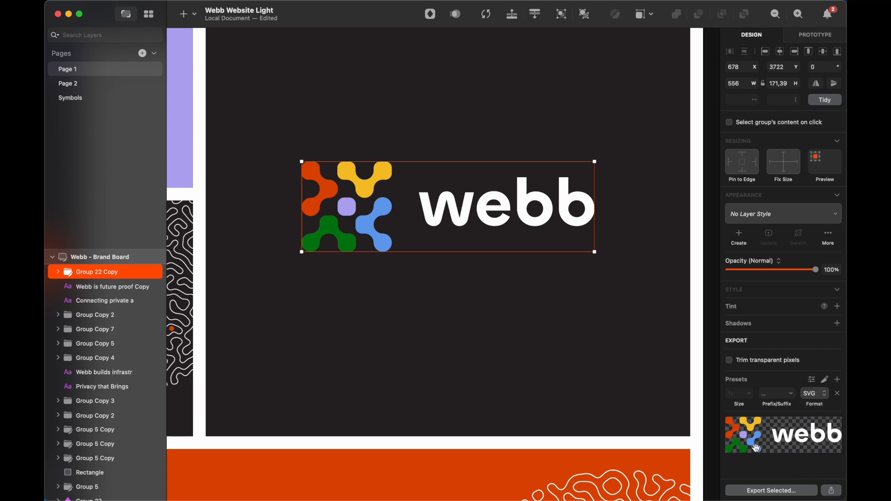
# Export the selected webb logo to the Desktop under the file name "logo-inverted"
pyautogui.click(759, 491)
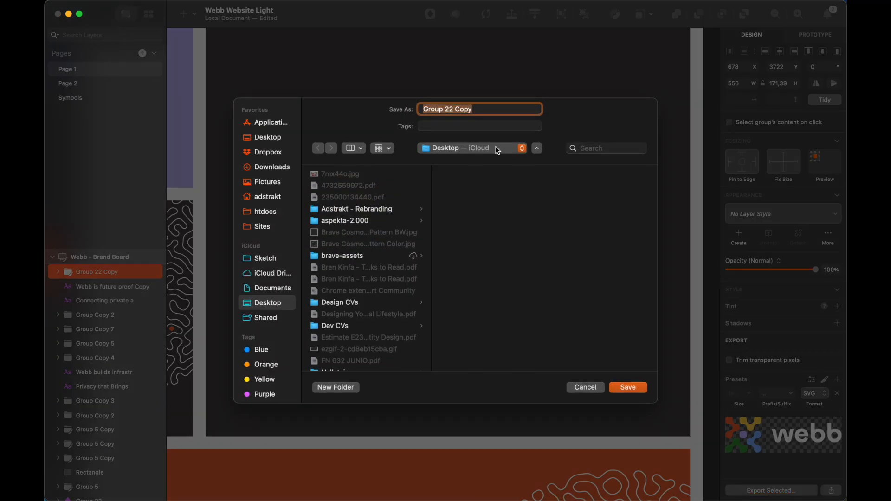
pyautogui.write('logo-inverted')
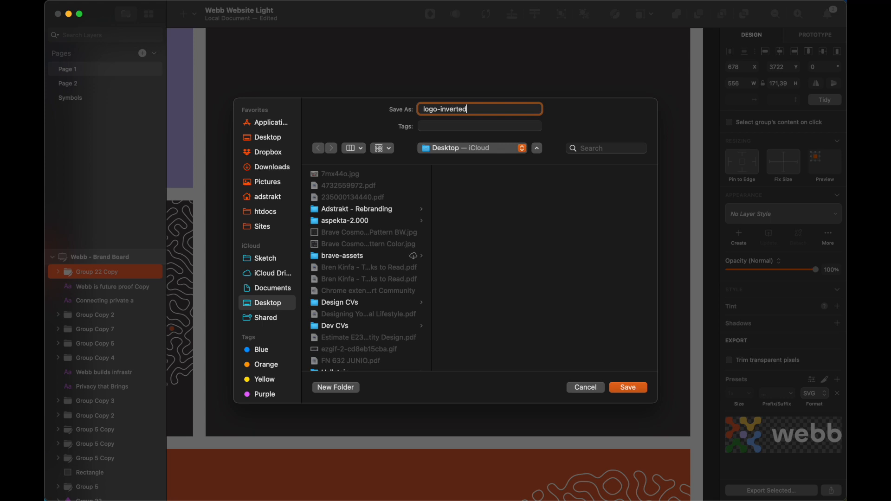
pyautogui.press('Return')
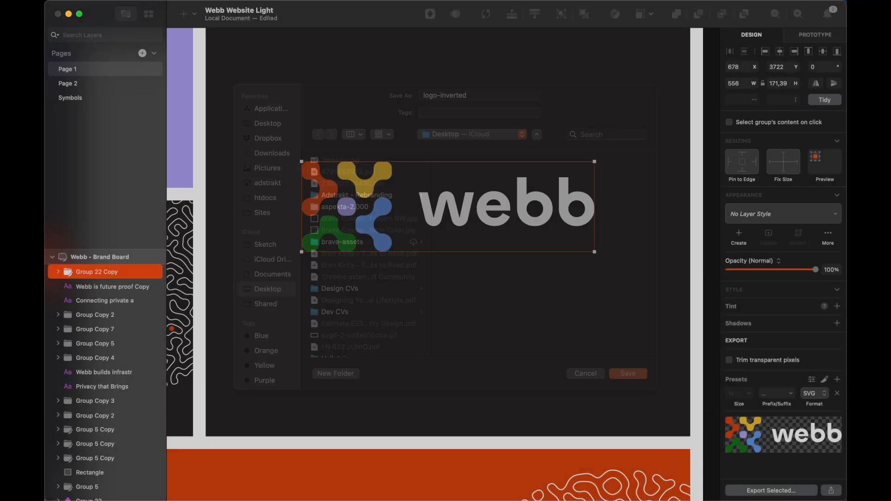
# Switch to Google Chrome and replace the lion image in the "Main Logo Mark" module with logo-inverted.svg
pyautogui.press('super+Tab')
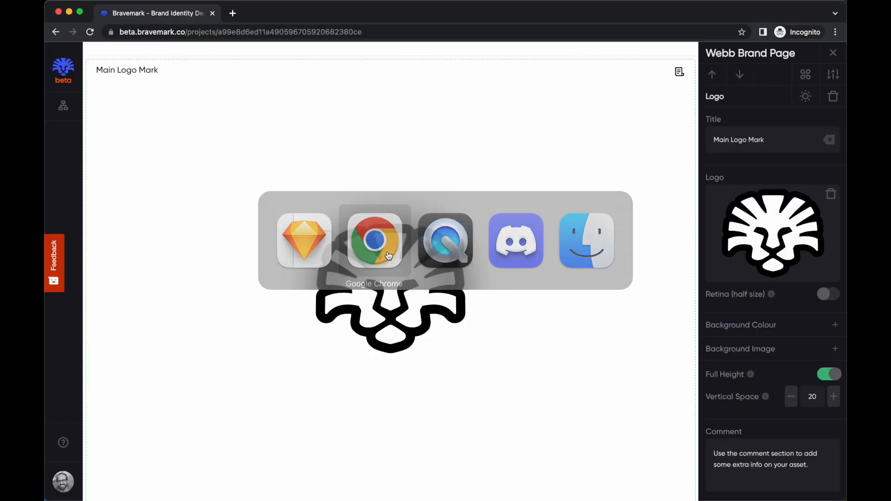
pyautogui.click(831, 194)
pyautogui.click(788, 215)
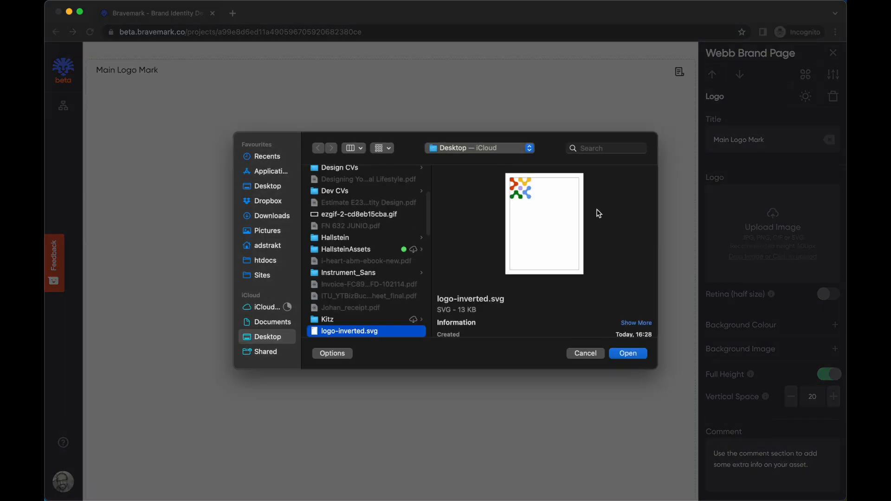
pyautogui.scroll(-3, 366, 274)
pyautogui.press('Return')
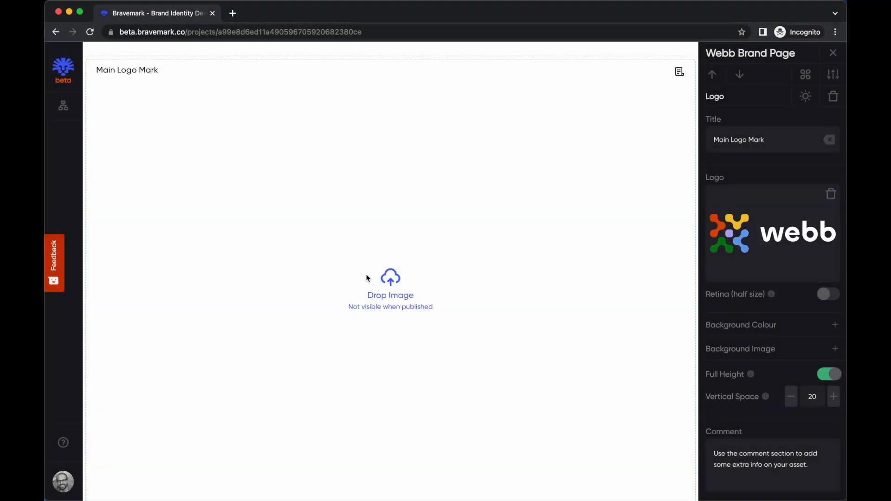
# Copy the Dark Grey swatch's hex value and set the "Main Logo Mark" module's background colour to 282324
pyautogui.scroll(-20, 585, 283)
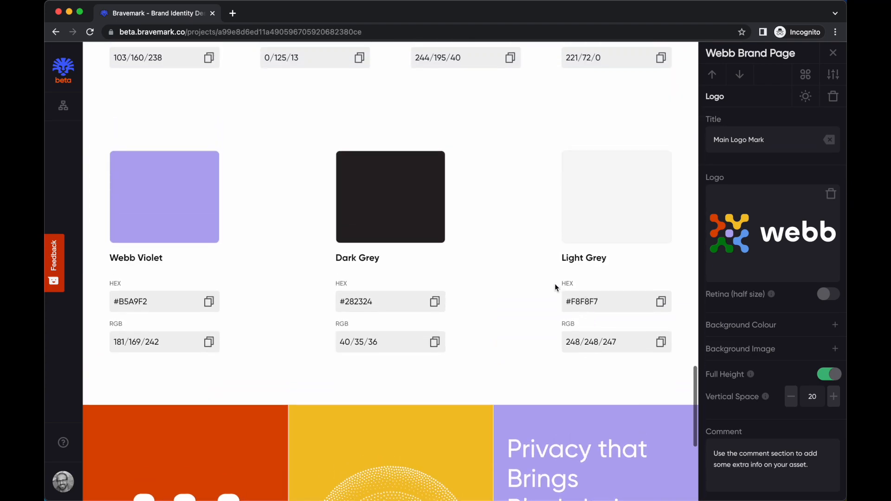
pyautogui.click(435, 302)
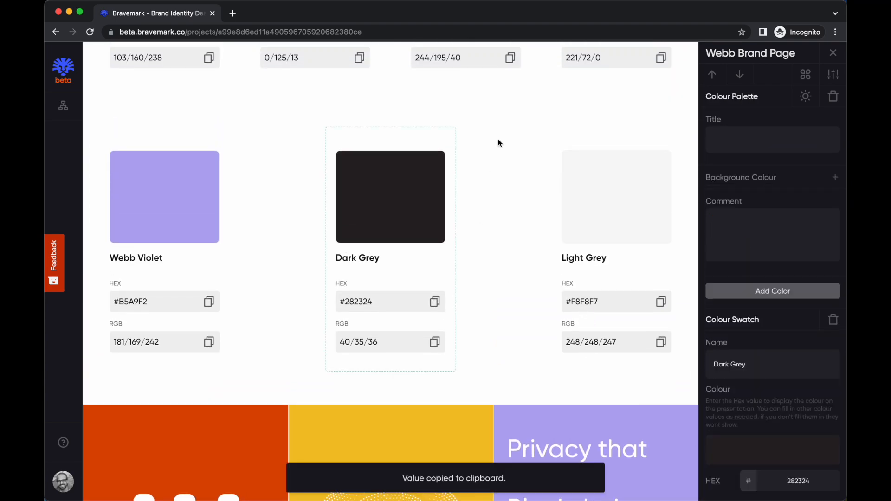
pyautogui.scroll(10, 499, 142)
pyautogui.scroll(10, 498, 138)
pyautogui.scroll(-7, 474, 153)
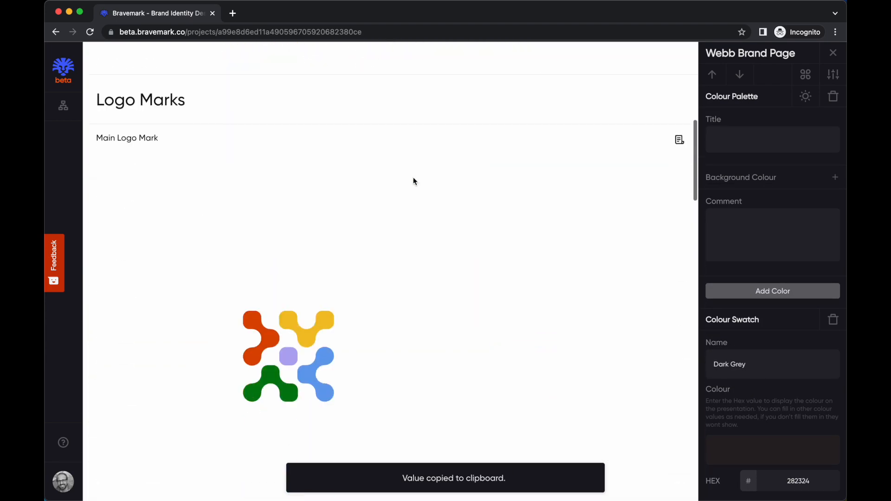
pyautogui.click(378, 187)
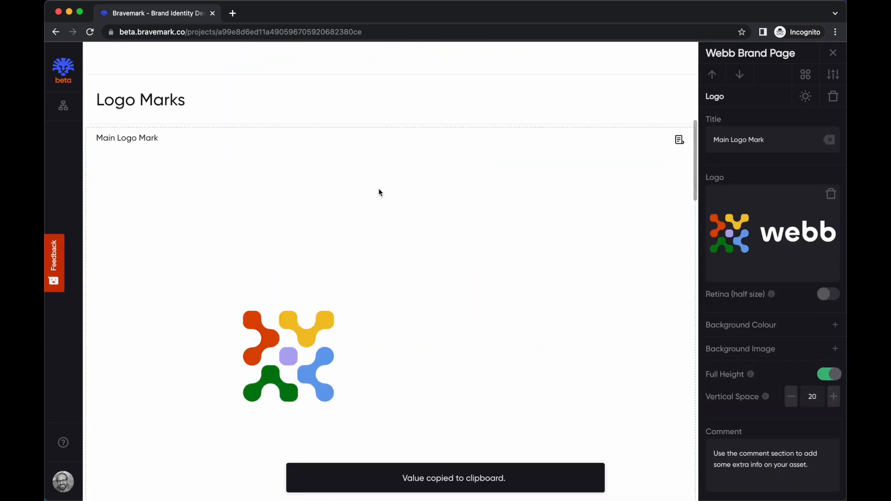
pyautogui.click(833, 326)
pyautogui.doubleClick(776, 351)
pyautogui.press('super+v')
# Clear the title and the placeholder comment of the dark webb logo module
pyautogui.scroll(-6, 460, 272)
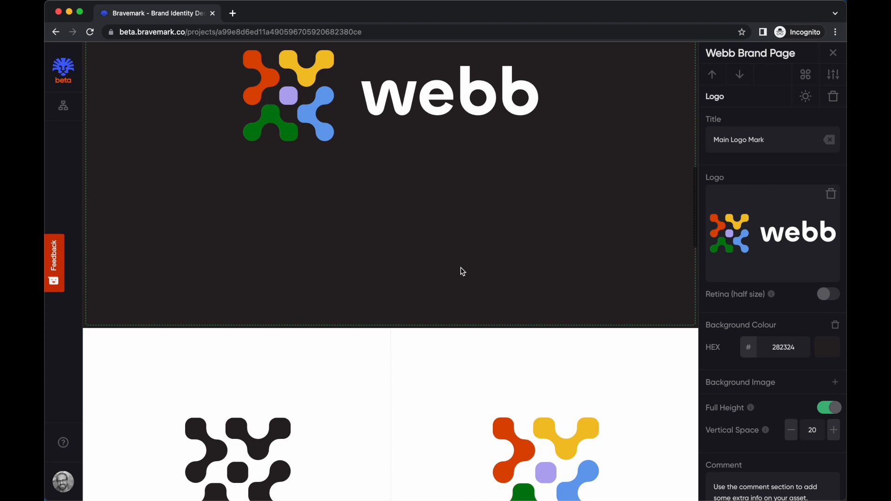
pyautogui.scroll(5, 462, 271)
pyautogui.click(829, 140)
pyautogui.scroll(-3, 788, 398)
pyautogui.click(758, 417)
pyautogui.press('super+a')
pyautogui.press('BackSpace')
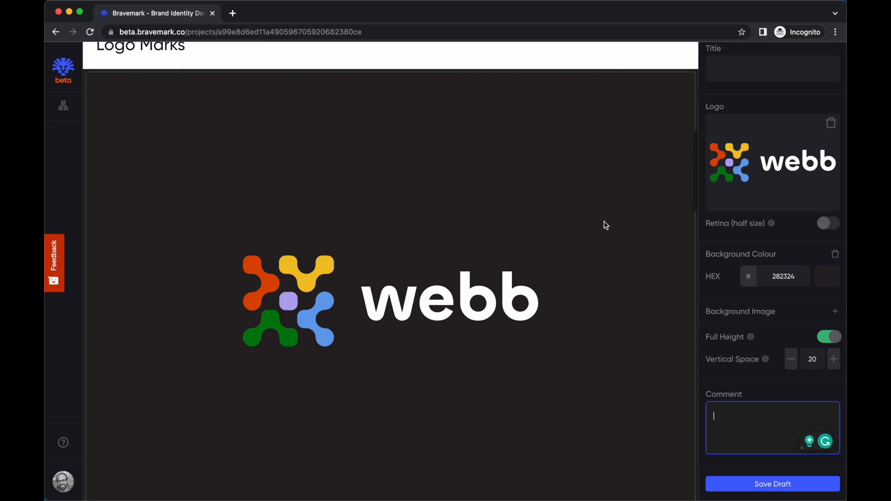
# Delete the "Logo Marks" section title above the dark logo module
pyautogui.scroll(5, 604, 225)
pyautogui.click(505, 241)
pyautogui.click(460, 320)
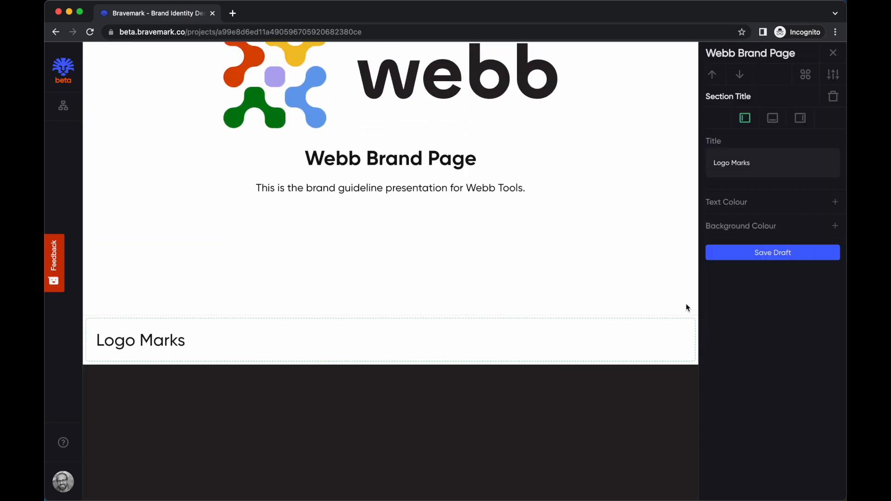
pyautogui.click(833, 97)
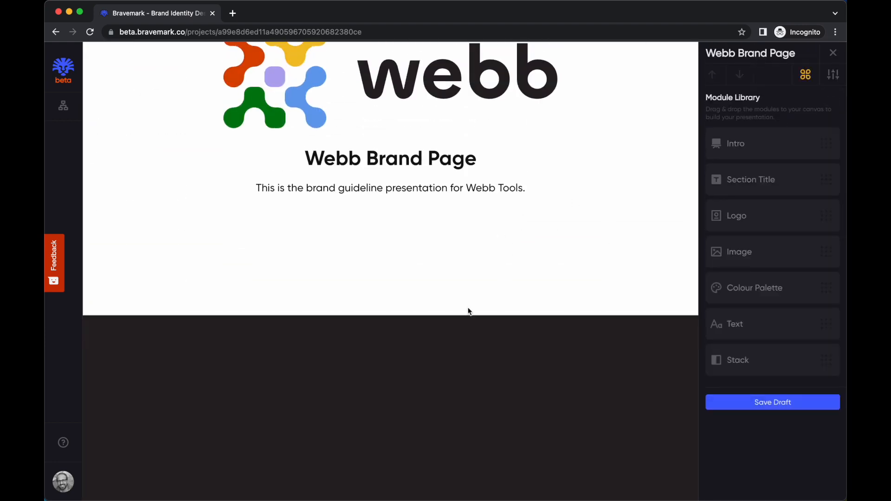
# Review the whole brand page from the intro logo down to the footer
pyautogui.scroll(-13, 463, 324)
pyautogui.scroll(17, 463, 325)
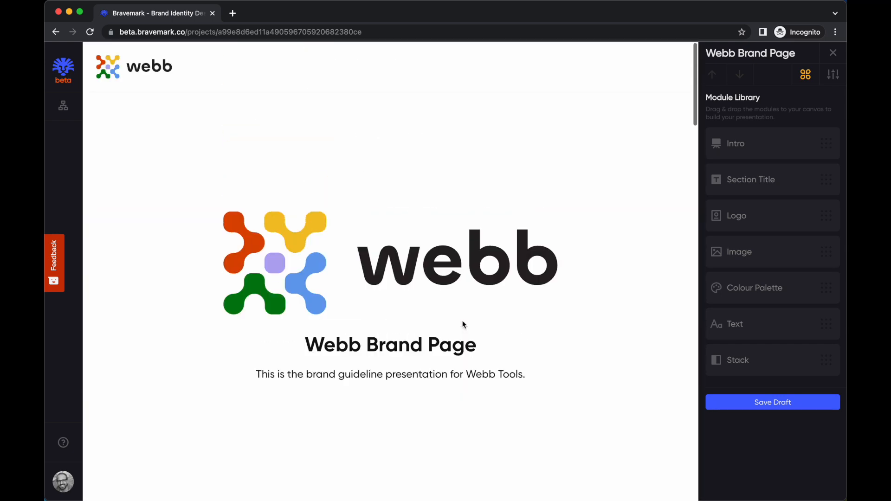
pyautogui.scroll(-12, 463, 324)
pyautogui.scroll(-15, 463, 325)
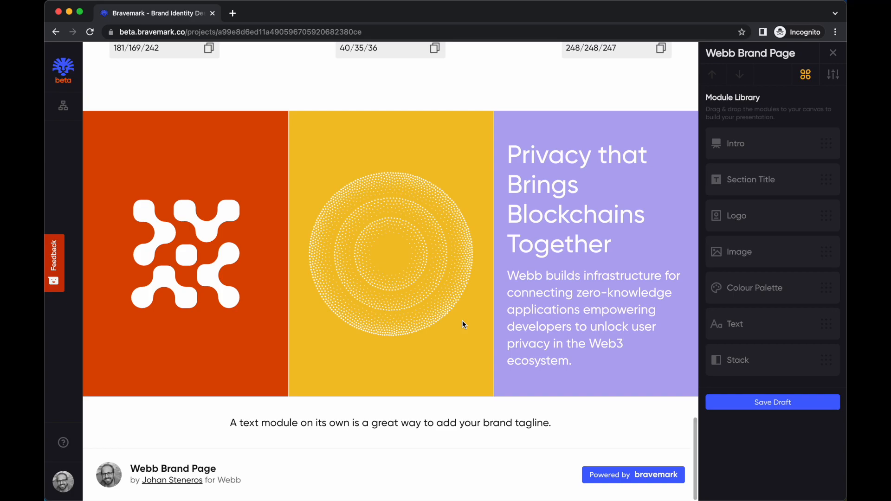
pyautogui.scroll(10, 462, 324)
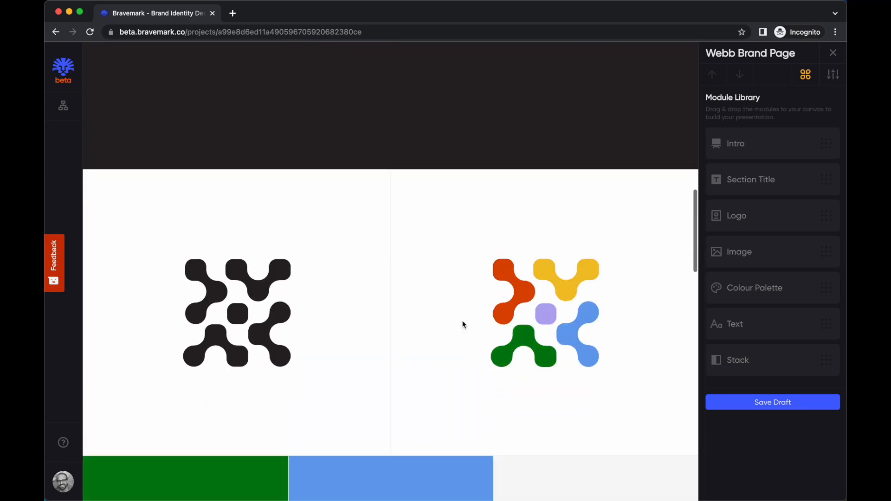
# In Sketch, cut the men's T-shirt mockup photo out of its masked group on the brand board and paste it onto empty canvas
pyautogui.scroll(-8, 463, 320)
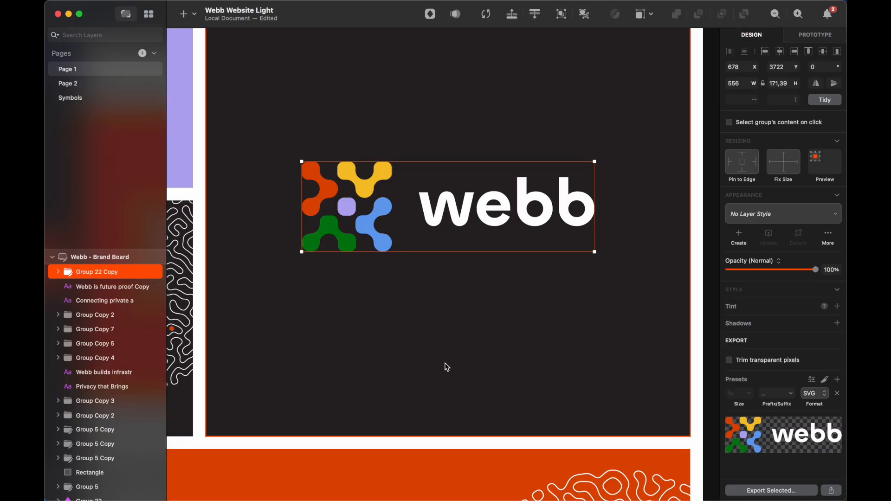
pyautogui.scroll(-5, 446, 366)
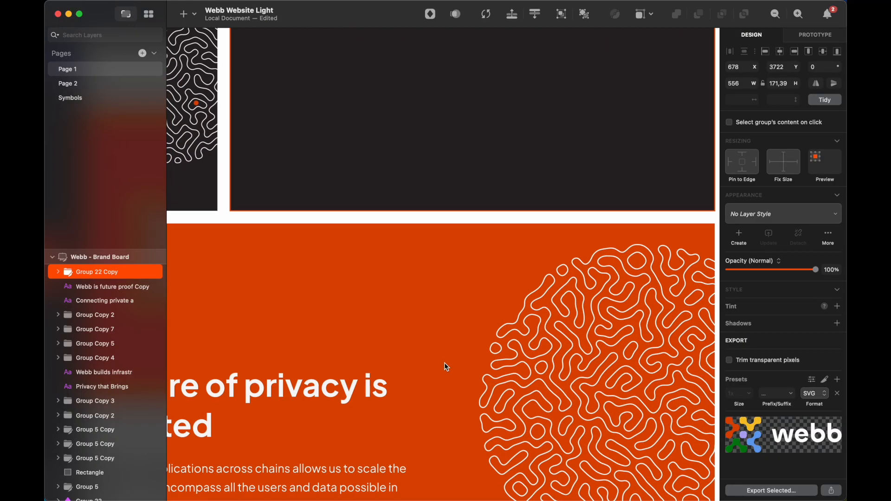
pyautogui.scroll(-5, 444, 363)
pyautogui.scroll(-5, 444, 363)
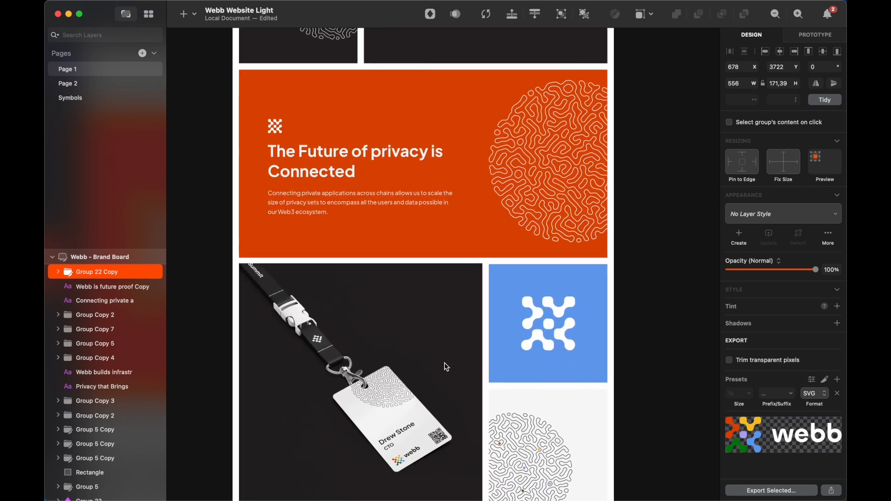
pyautogui.scroll(-4, 416, 260)
pyautogui.scroll(15, 416, 259)
pyautogui.scroll(5, 450, 112)
pyautogui.scroll(-8, 478, 214)
pyautogui.click(488, 221)
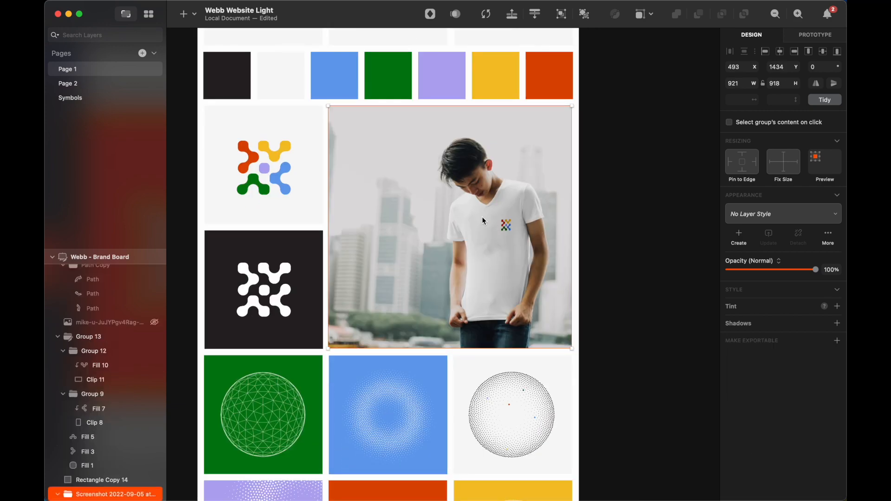
pyautogui.doubleClick(489, 211)
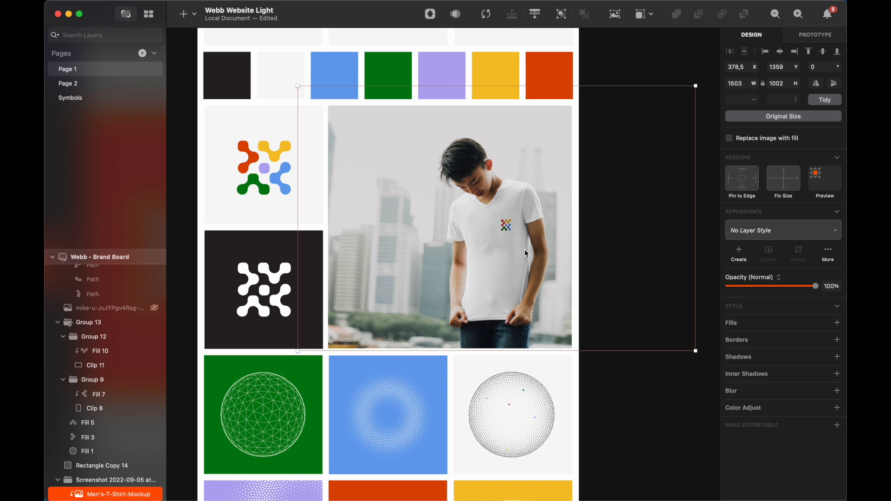
pyautogui.press('Delete')
pyautogui.hscroll(10, 624, 255)
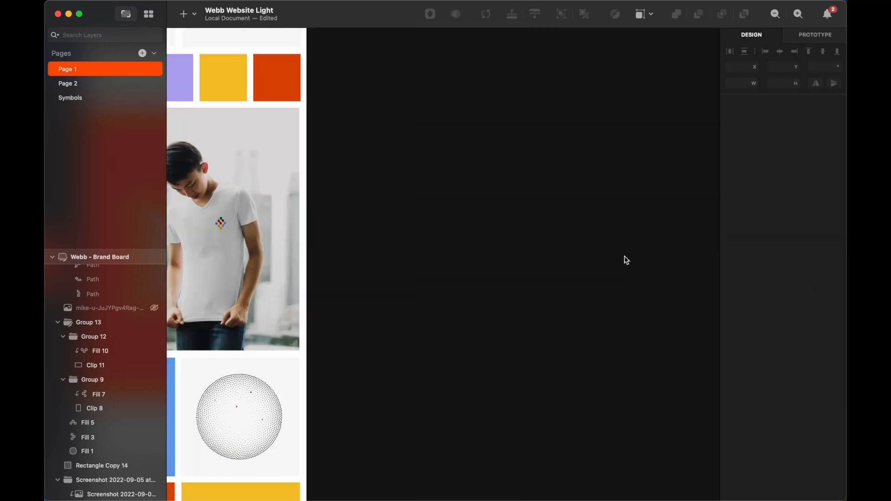
pyautogui.press('super+v')
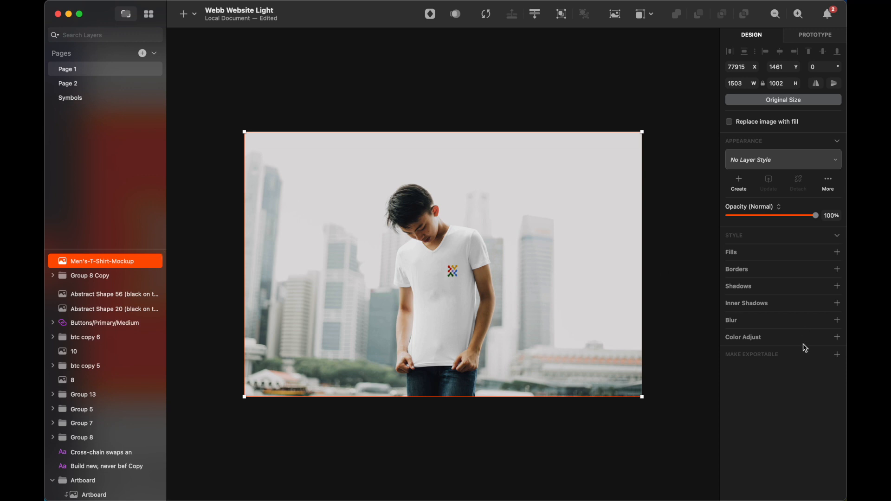
# Make the T-shirt mockup exportable as a 1x JPG and export it to the Desktop as tshirt-mockup
pyautogui.click(837, 355)
pyautogui.click(734, 384)
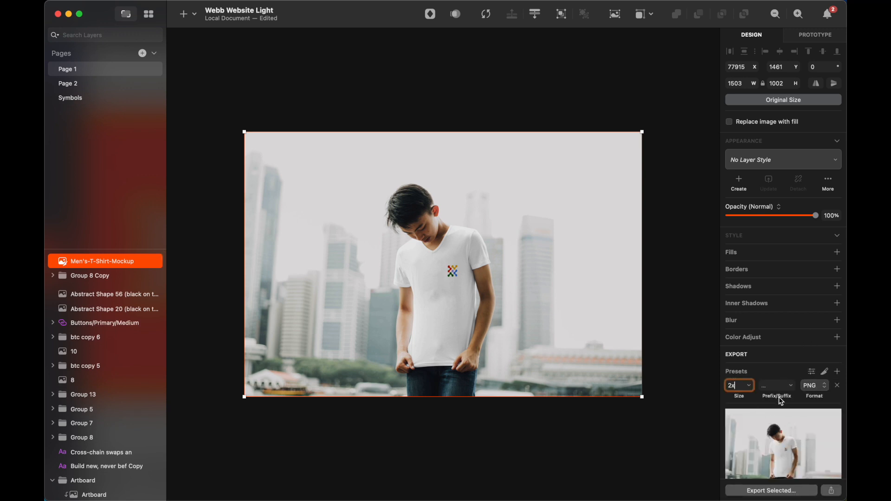
pyautogui.click(815, 387)
pyautogui.click(812, 397)
pyautogui.click(760, 488)
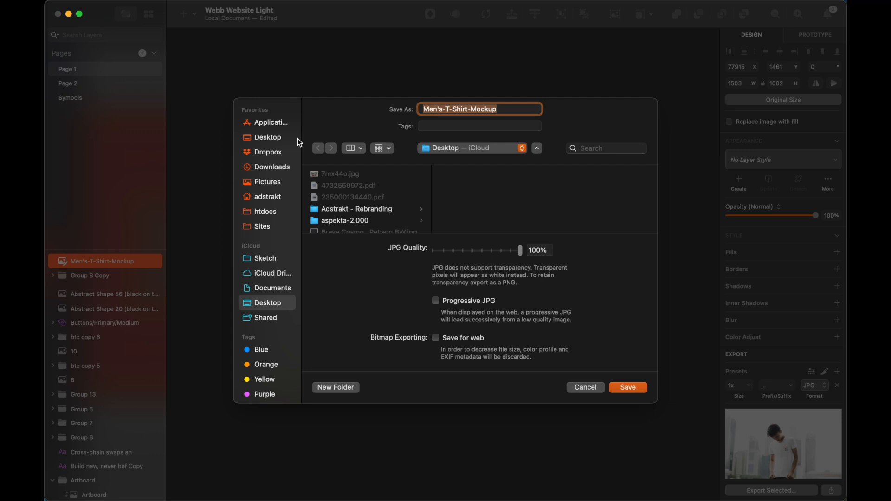
pyautogui.write('tshir')
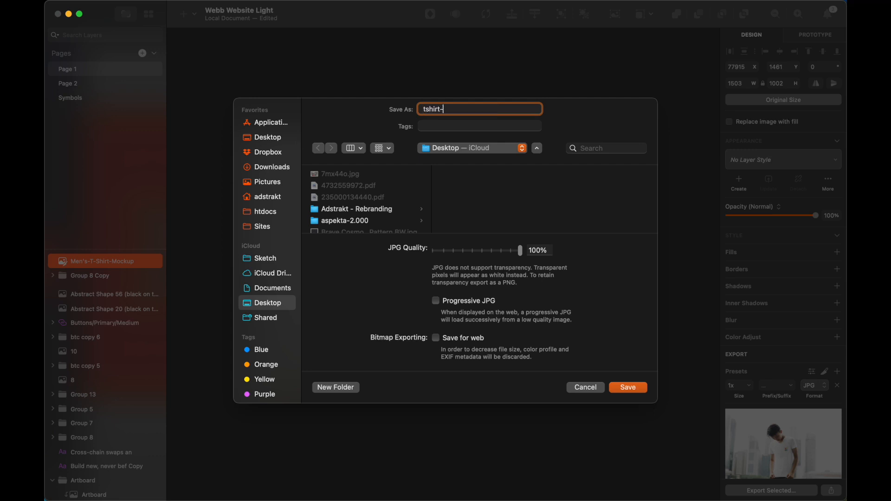
pyautogui.press('Return')
# Switch to Bravemark in Chrome and add an Image module between the colour palette and the red, yellow and violet stack
pyautogui.press('super+Tab')
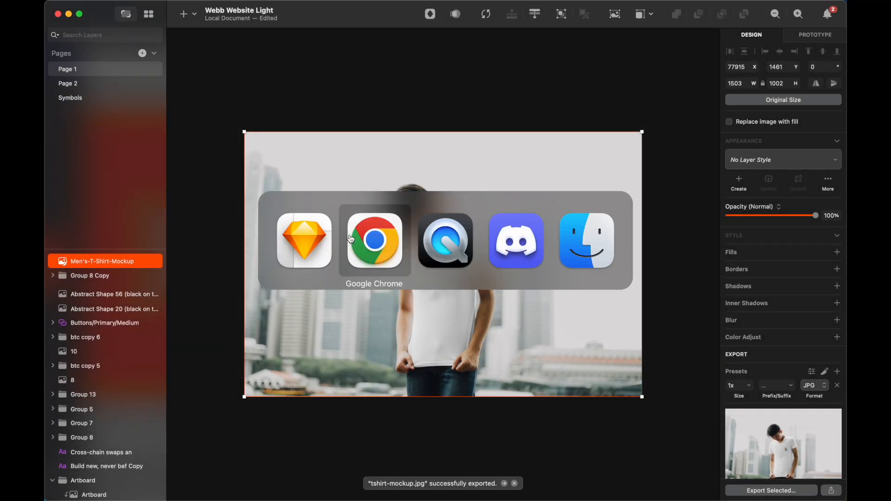
pyautogui.scroll(7, 513, 245)
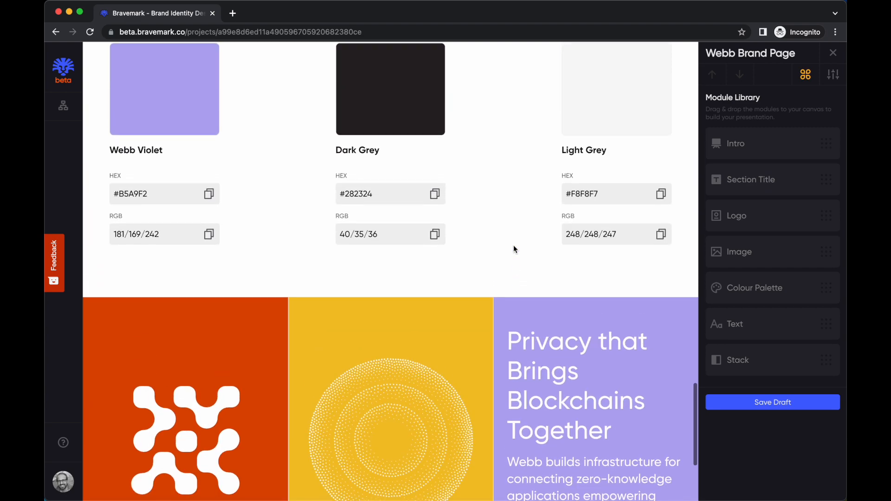
pyautogui.scroll(-4, 514, 245)
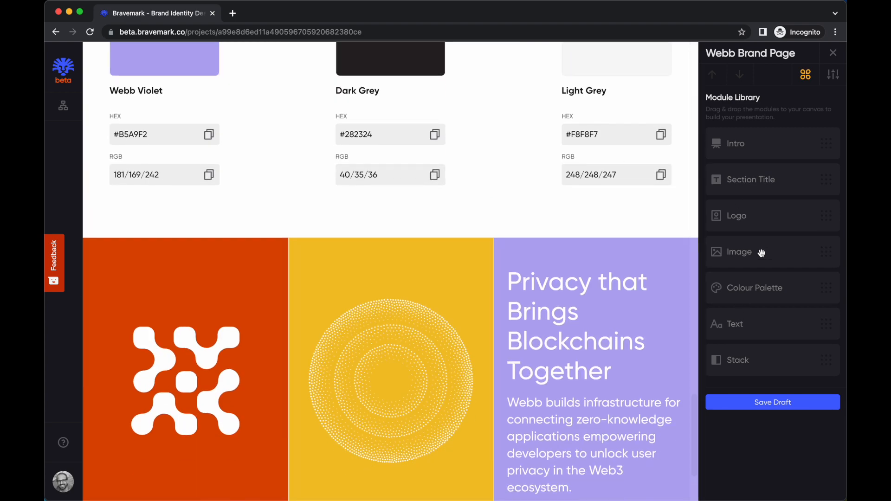
pyautogui.moveTo(761, 253); pyautogui.dragTo(607, 236)
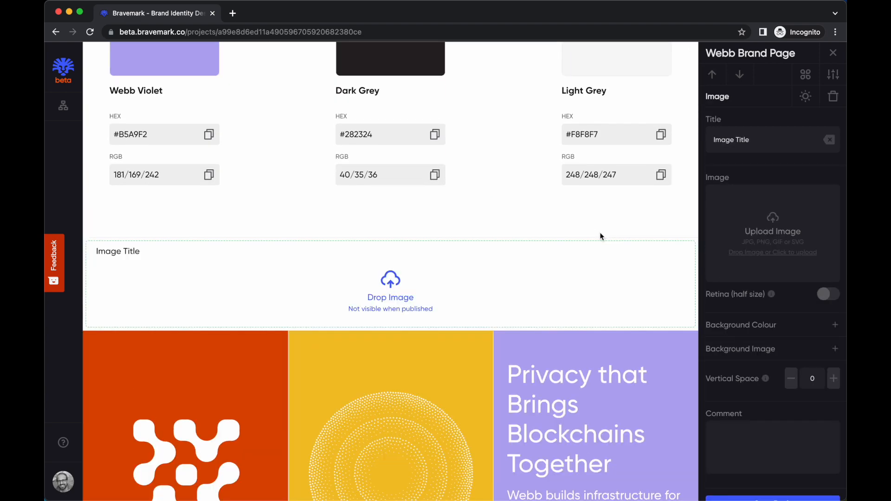
# Try tshirt-mockup.jpg as the main image of the new Image module, and remove it
pyautogui.click(799, 226)
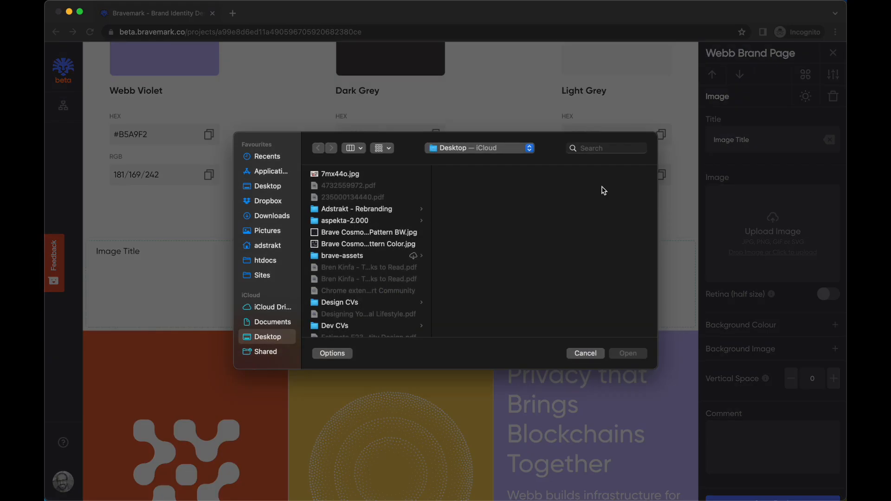
pyautogui.press('t')
pyautogui.press('Return')
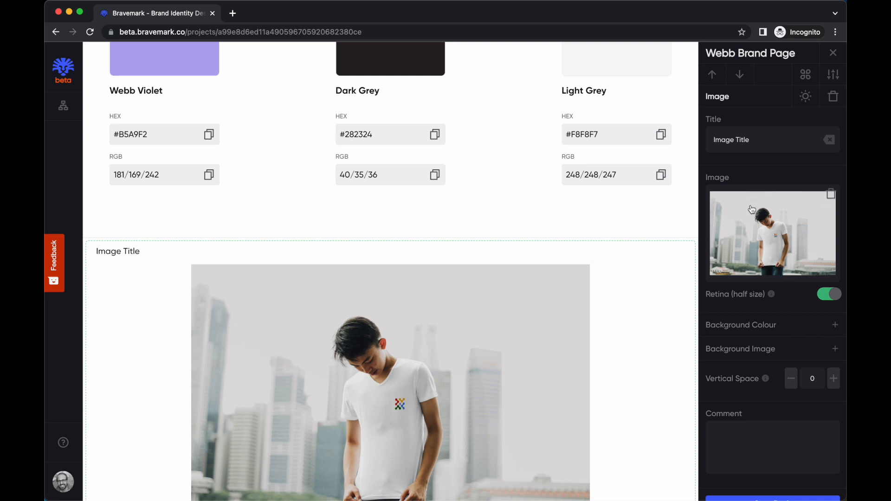
pyautogui.click(832, 194)
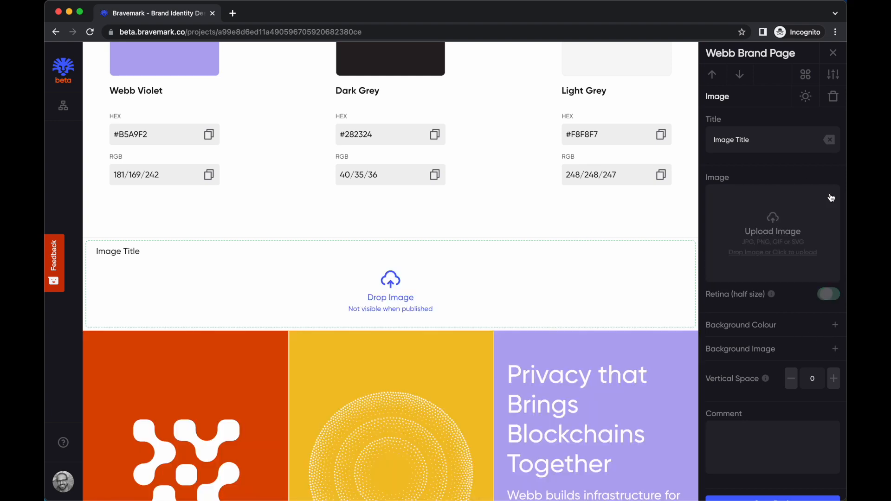
# Add a background image to the new Image module using tshirt-mockup.jpg
pyautogui.click(836, 348)
pyautogui.click(782, 421)
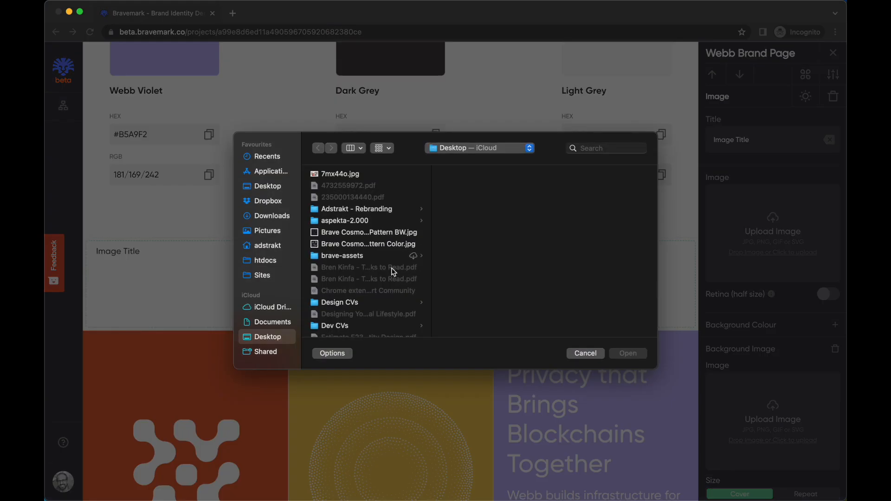
pyautogui.press('t')
pyautogui.press('Return')
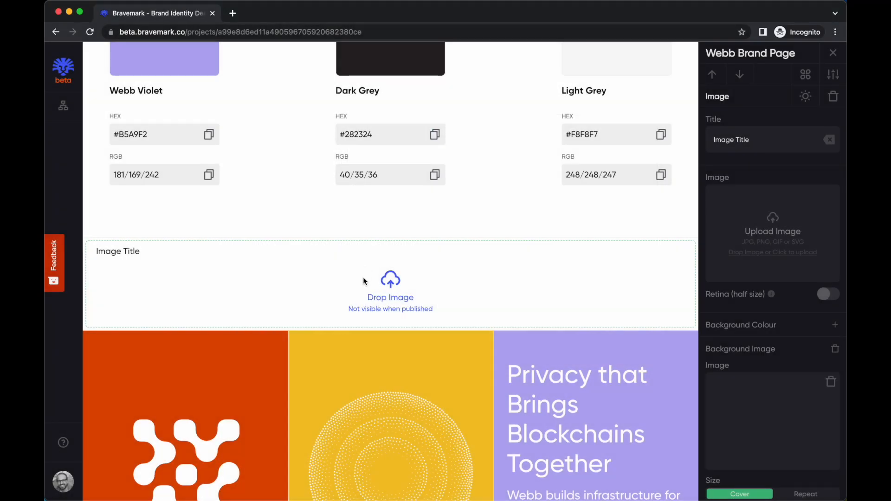
pyautogui.scroll(-5, 394, 302)
pyautogui.scroll(1, 394, 303)
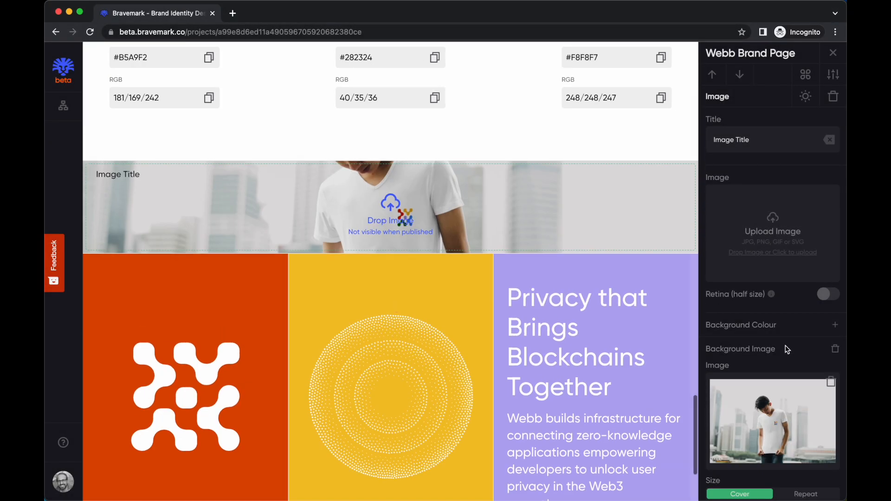
# Increase the T-shirt module's vertical space to 45 and clear its "Image Title" text
pyautogui.scroll(-4, 785, 345)
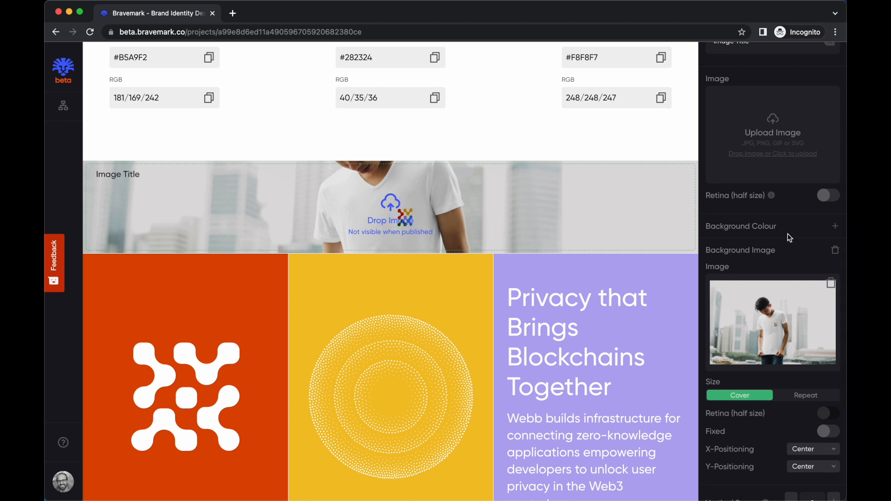
pyautogui.scroll(-3, 746, 338)
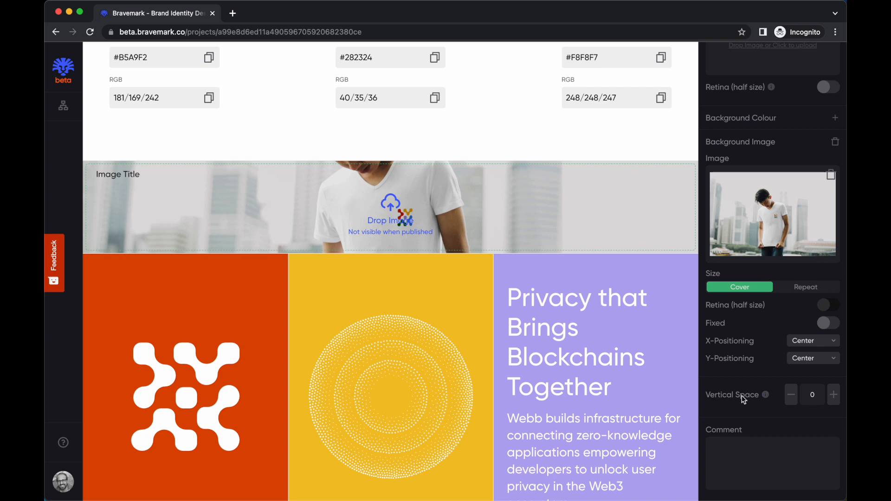
pyautogui.click(834, 395)
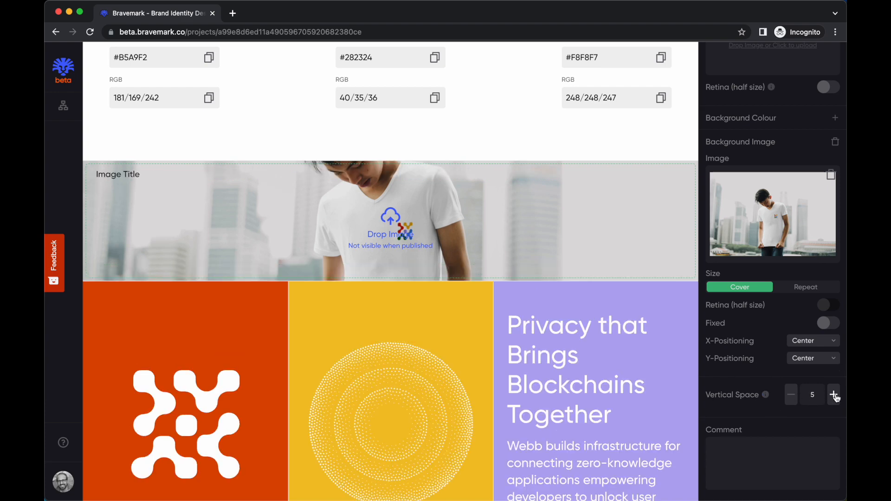
pyautogui.click(834, 395)
pyautogui.click(834, 395)
pyautogui.click(833, 394)
pyautogui.click(834, 395)
pyautogui.click(834, 395)
pyautogui.click(833, 395)
pyautogui.click(834, 395)
pyautogui.click(834, 395)
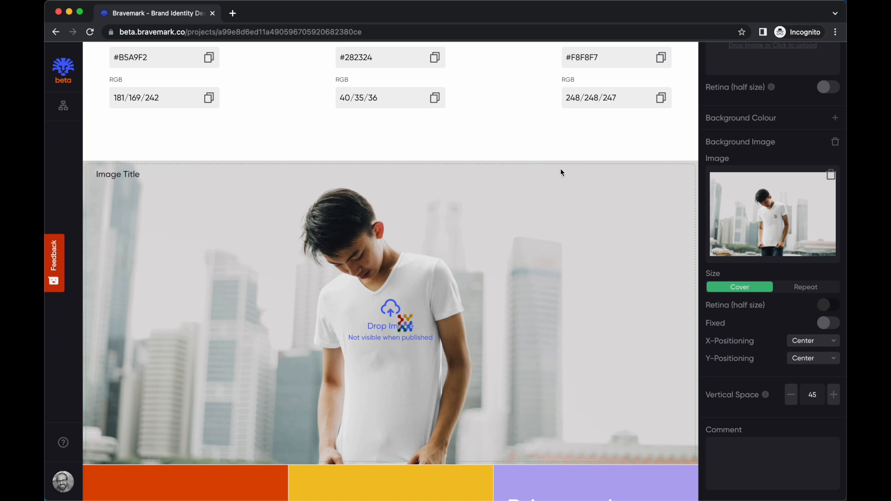
pyautogui.scroll(5, 825, 148)
pyautogui.click(830, 139)
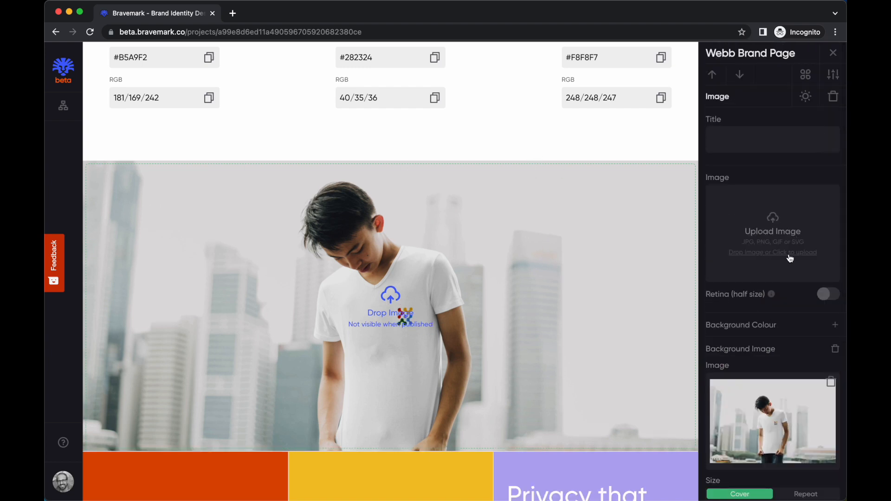
pyautogui.click(812, 208)
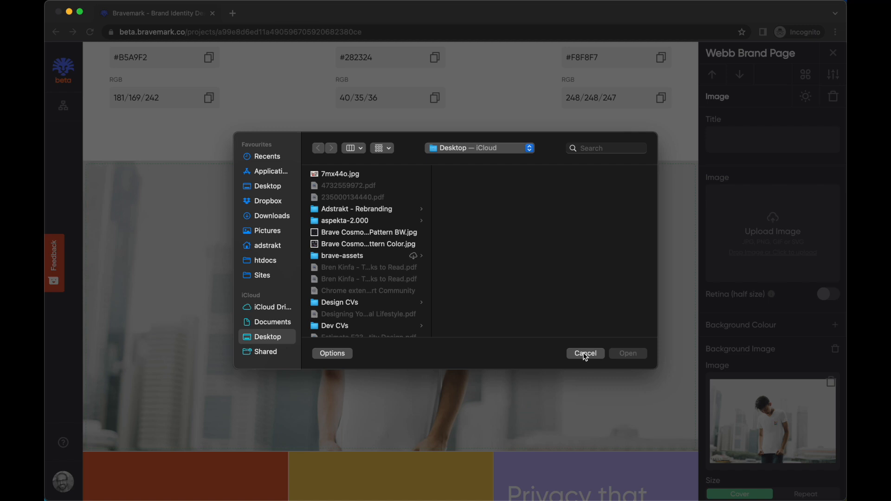
pyautogui.click(586, 354)
pyautogui.scroll(-5, 819, 360)
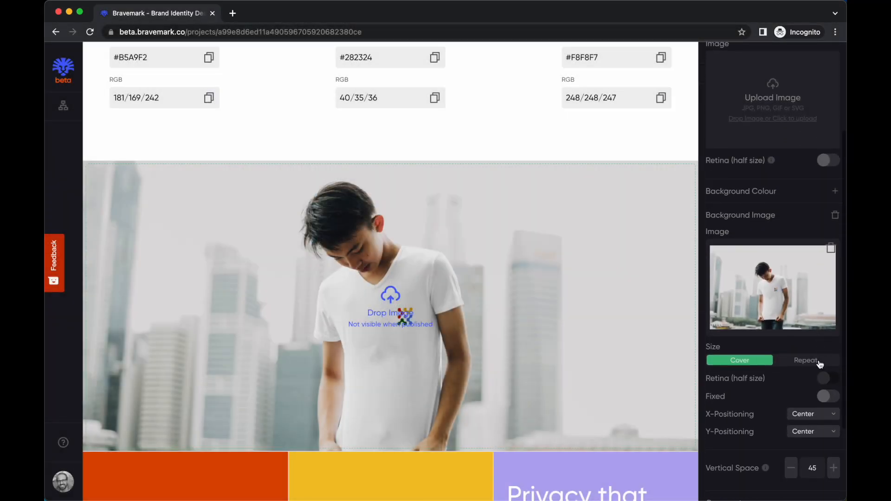
pyautogui.scroll(5, 817, 362)
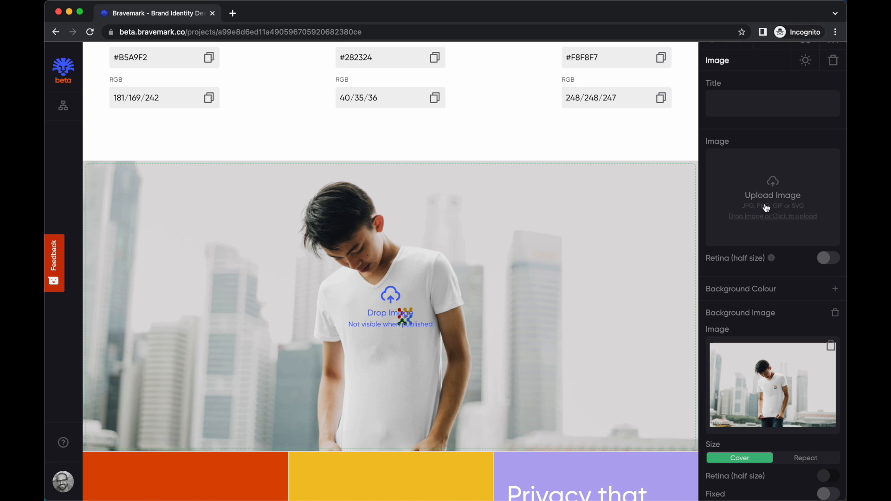
# Upload logo-white.svg as the T-shirt module's main image, over the photo background
pyautogui.click(766, 208)
pyautogui.scroll(-10, 362, 274)
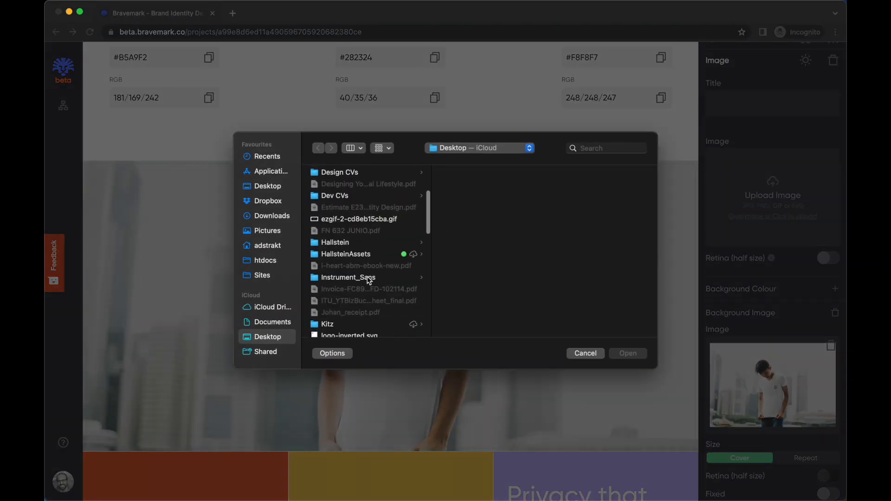
pyautogui.click(351, 225)
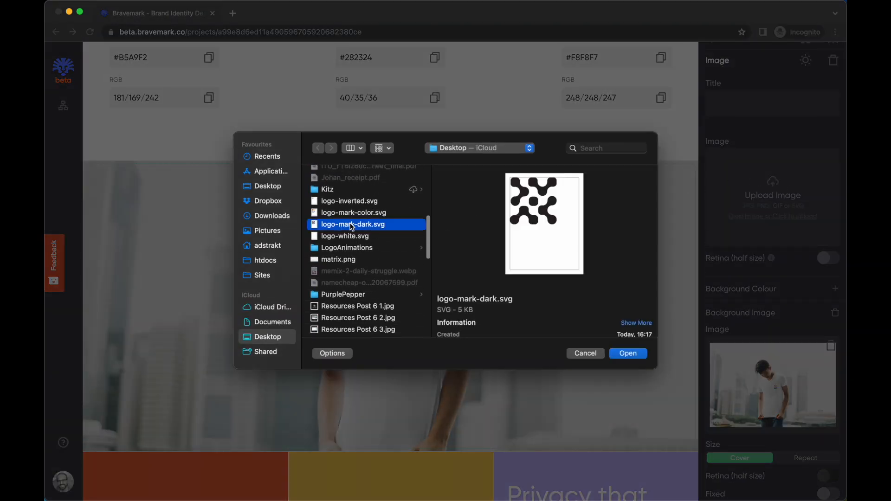
pyautogui.click(360, 214)
pyautogui.click(356, 202)
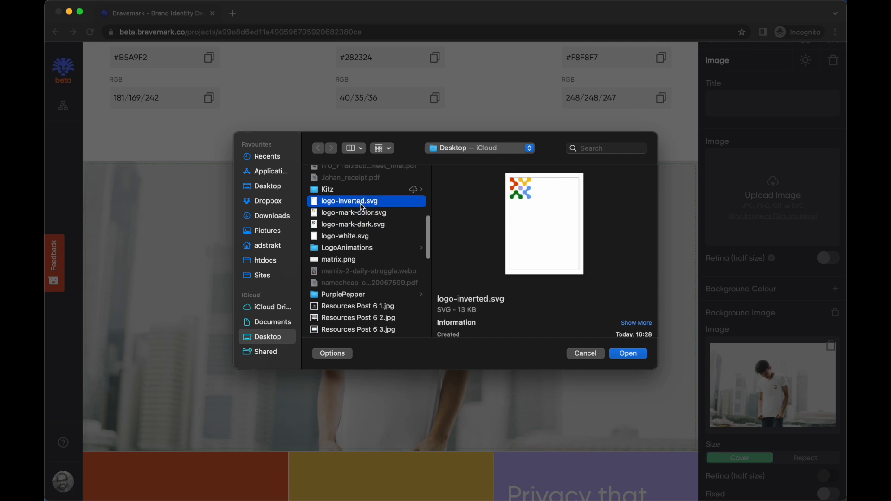
pyautogui.doubleClick(355, 236)
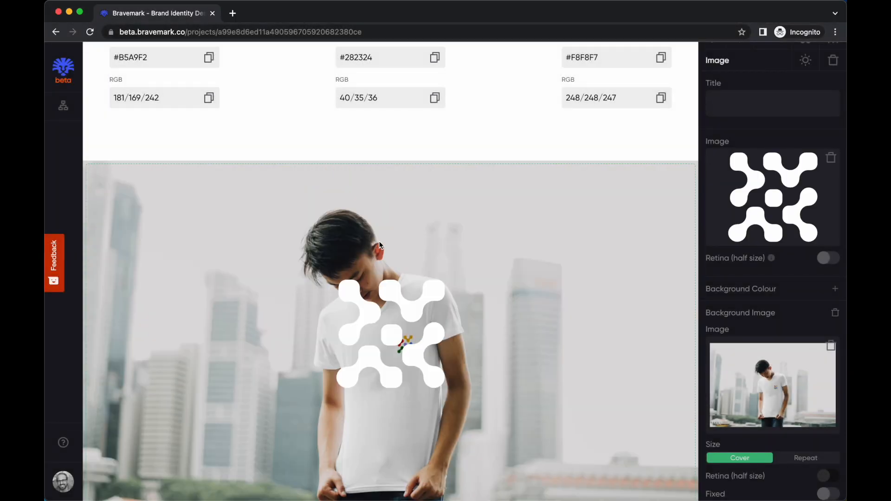
pyautogui.scroll(-3, 521, 318)
pyautogui.scroll(1, 522, 319)
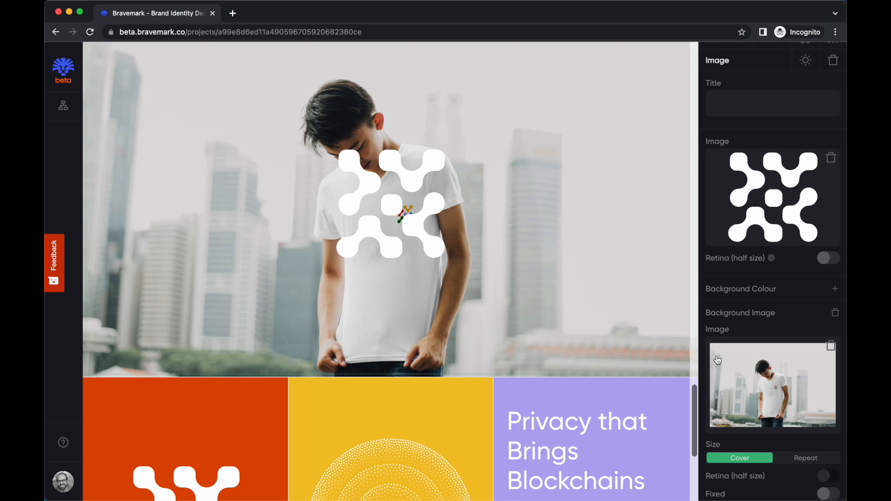
# Set the T-shirt background image's X-positioning to Right and Y-positioning to Top
pyautogui.scroll(-3, 798, 383)
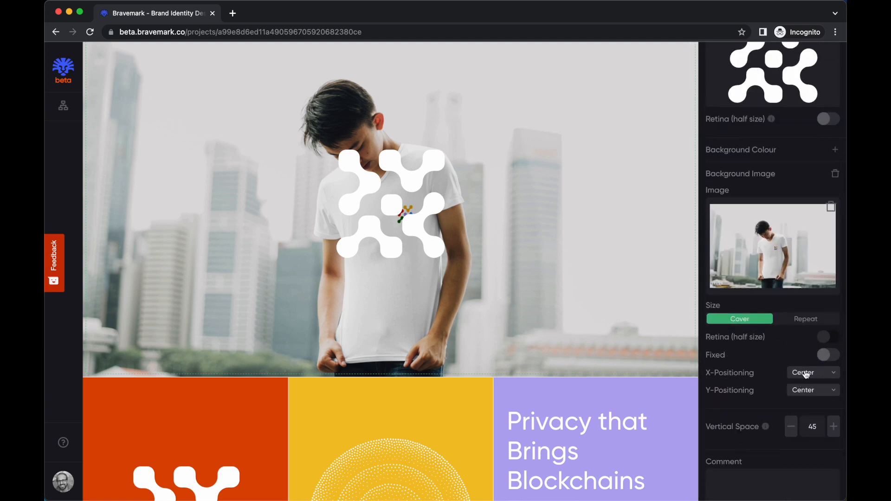
pyautogui.click(805, 374)
pyautogui.click(805, 402)
pyautogui.click(806, 396)
pyautogui.click(805, 393)
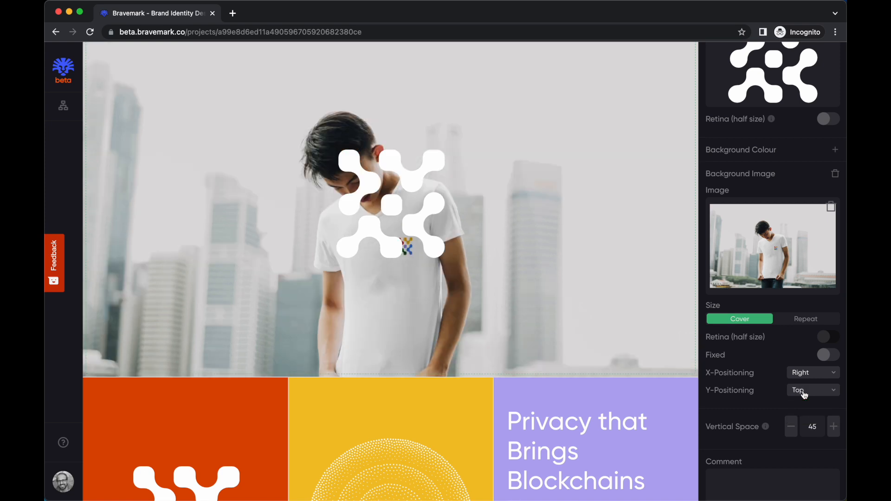
# Set the T-shirt background image's X-positioning to Left and Y-positioning to Center, and make the background fixed
pyautogui.click(804, 393)
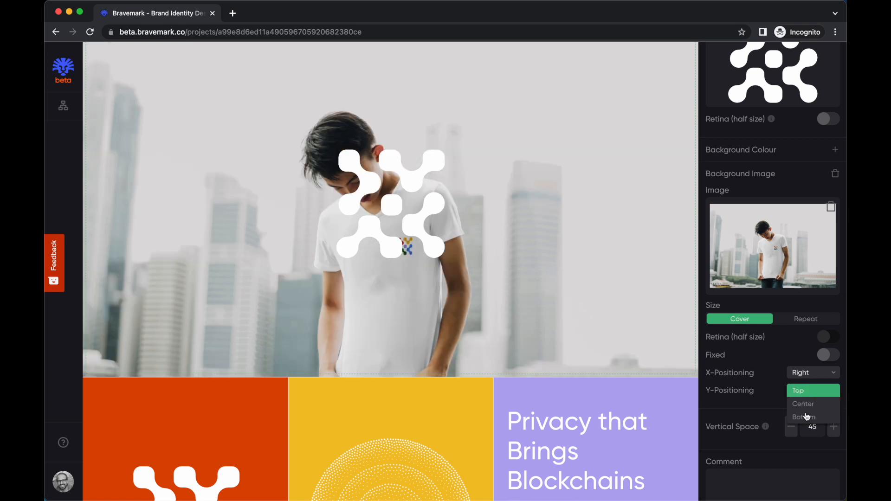
pyautogui.click(807, 403)
pyautogui.click(806, 378)
pyautogui.click(800, 383)
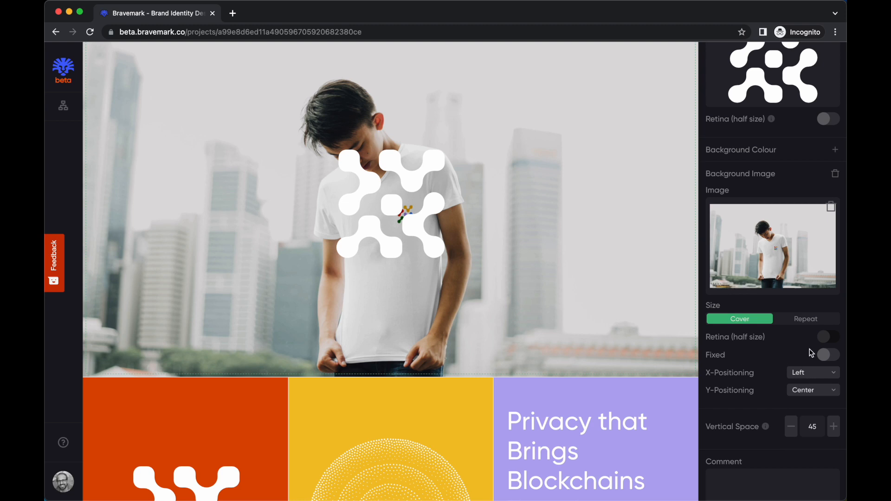
pyautogui.click(833, 357)
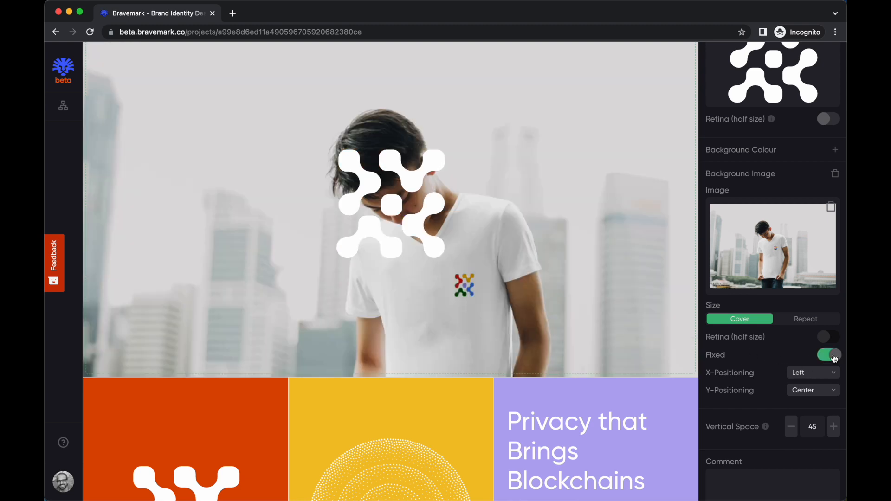
# Examine how the fixed T-shirt background behaves behind the white logo while the page moves
pyautogui.scroll(3, 608, 346)
pyautogui.scroll(-2, 607, 346)
pyautogui.scroll(2, 608, 345)
pyautogui.scroll(-2, 608, 346)
pyautogui.scroll(2, 607, 342)
pyautogui.scroll(-2, 607, 341)
pyautogui.scroll(2, 607, 341)
pyautogui.scroll(-1, 607, 341)
pyautogui.scroll(-1, 607, 346)
pyautogui.scroll(1, 607, 346)
pyautogui.scroll(-1, 607, 341)
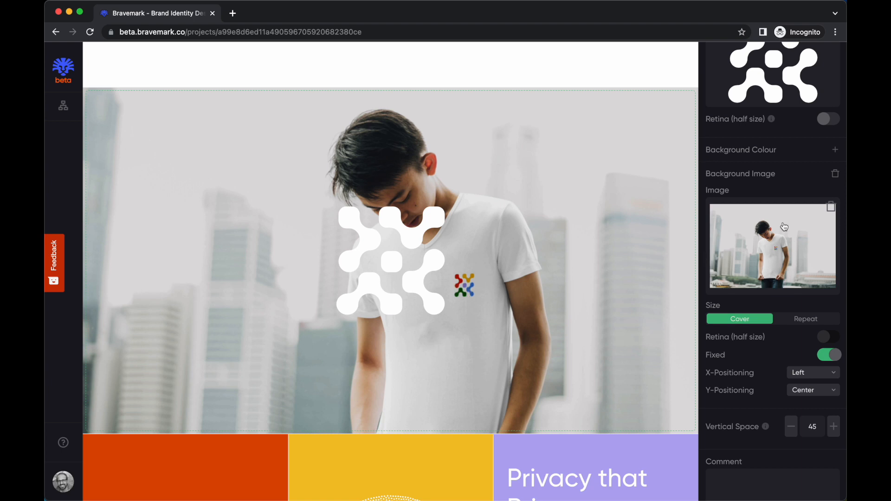
# Switch to Sketch and export the Men's-T-Shirt-Mockup image at 2x as a JPG named tshirt-mockup to the Desktop
pyautogui.press('super+Tab')
pyautogui.click(395, 260)
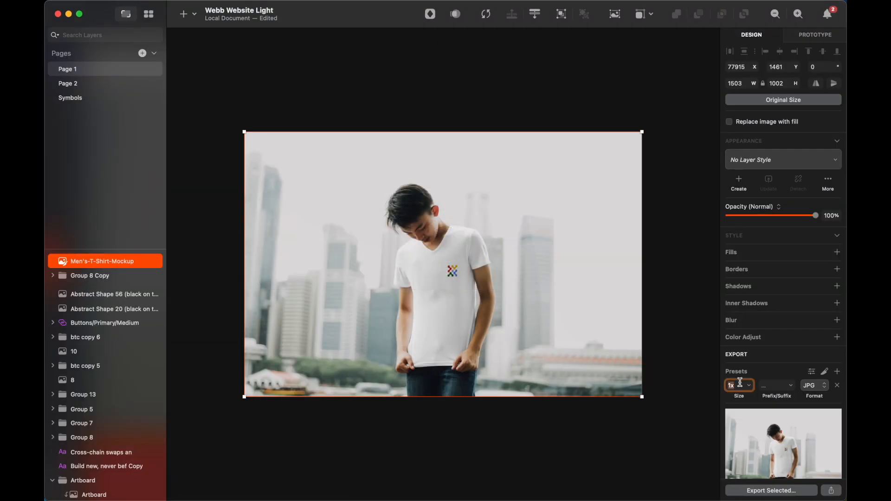
pyautogui.press('Return')
pyautogui.click(772, 490)
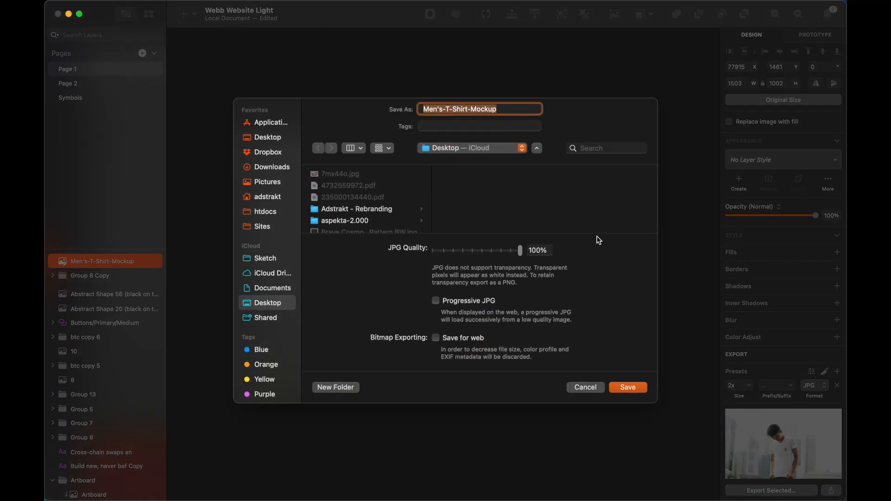
pyautogui.write('t')
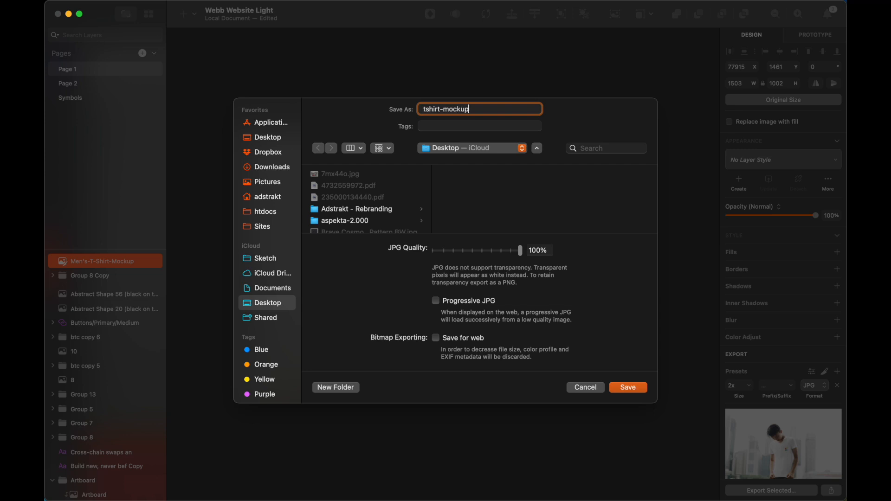
pyautogui.press('Return')
pyautogui.click(478, 300)
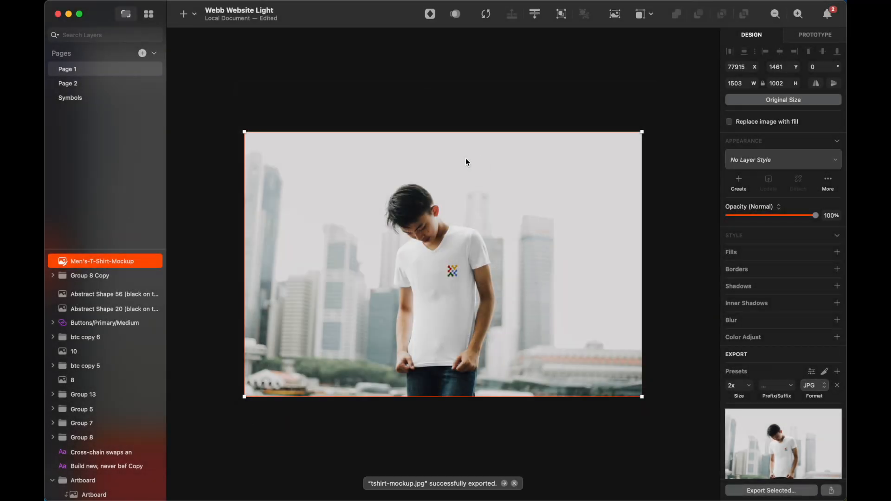
# Switch back to Bravemark and replace the T-shirt module's background image with the re-exported tshirt-mockup.jpg
pyautogui.press('super+Tab')
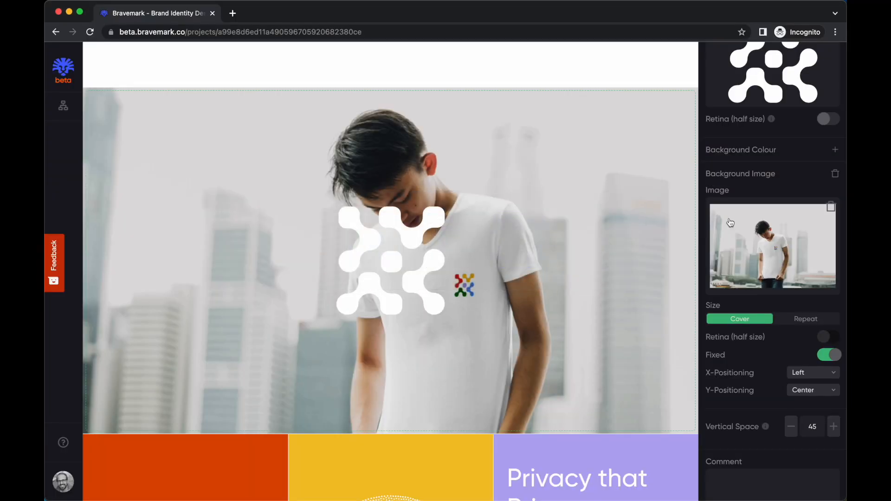
pyautogui.click(831, 207)
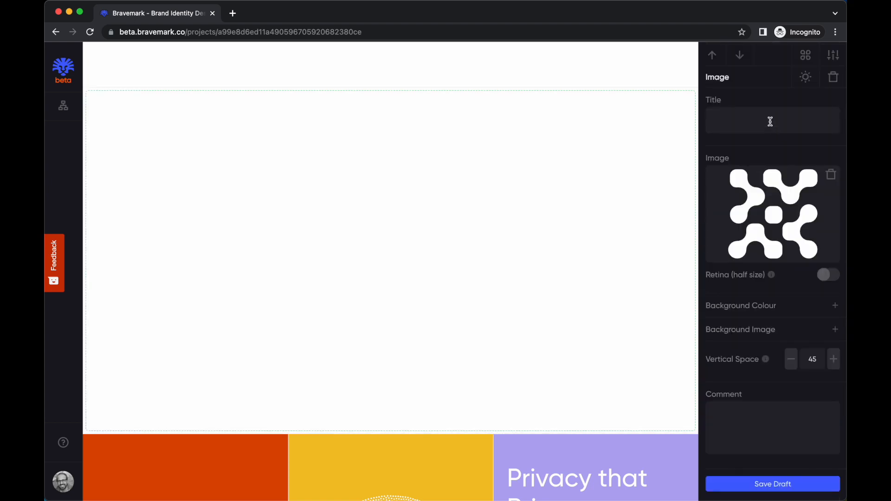
pyautogui.click(836, 330)
pyautogui.click(766, 235)
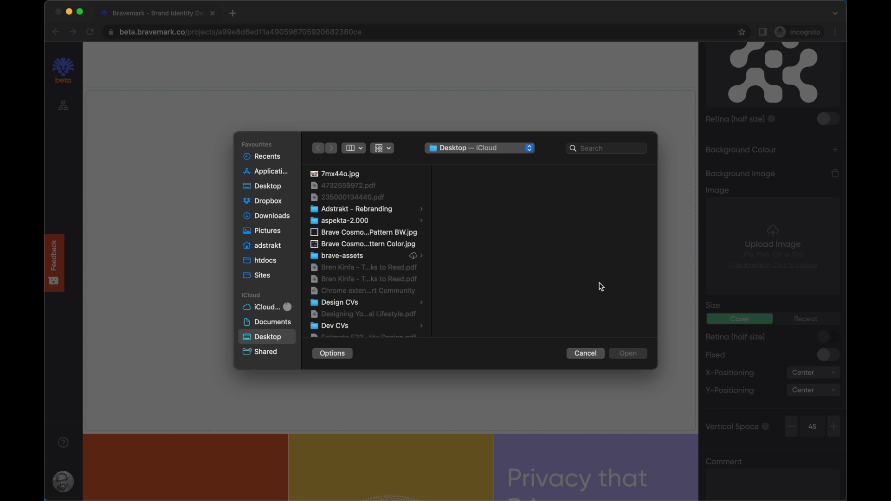
pyautogui.press('t')
pyautogui.press('Return')
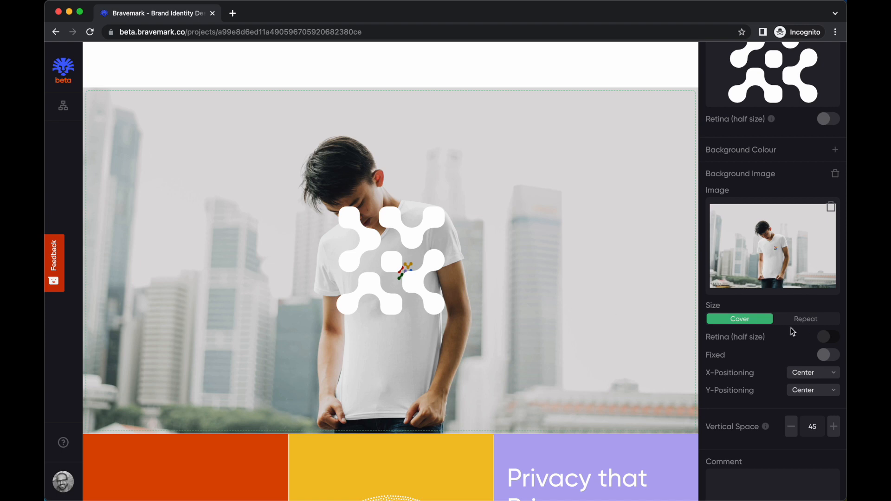
# Try the Repeat size for the new background image, return it to Cover, and turn on Fixed
pyautogui.click(807, 320)
pyautogui.click(763, 319)
pyautogui.click(831, 356)
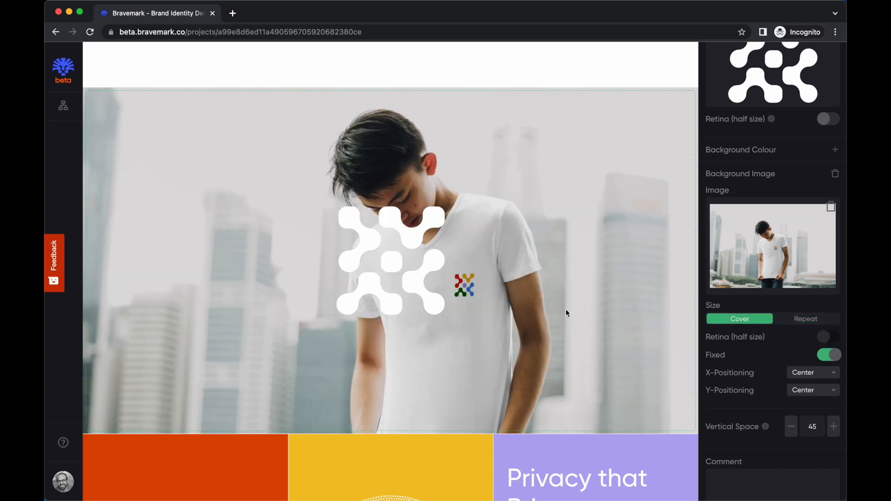
# Examine the fixed T-shirt background and its fit with the logo, pattern and colour modules around it
pyautogui.scroll(-3, 566, 309)
pyautogui.scroll(3, 566, 309)
pyautogui.scroll(-2, 566, 309)
pyautogui.scroll(-1, 566, 313)
pyautogui.scroll(1, 566, 313)
pyautogui.scroll(3, 550, 274)
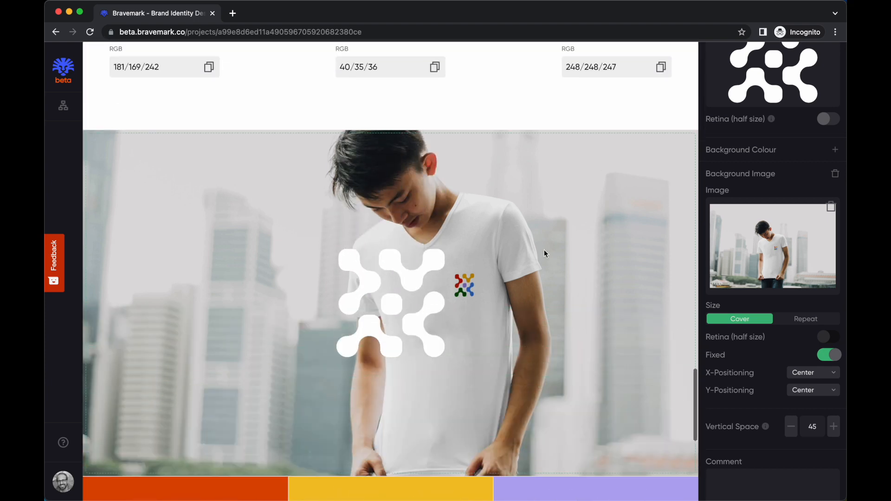
pyautogui.scroll(-8, 544, 250)
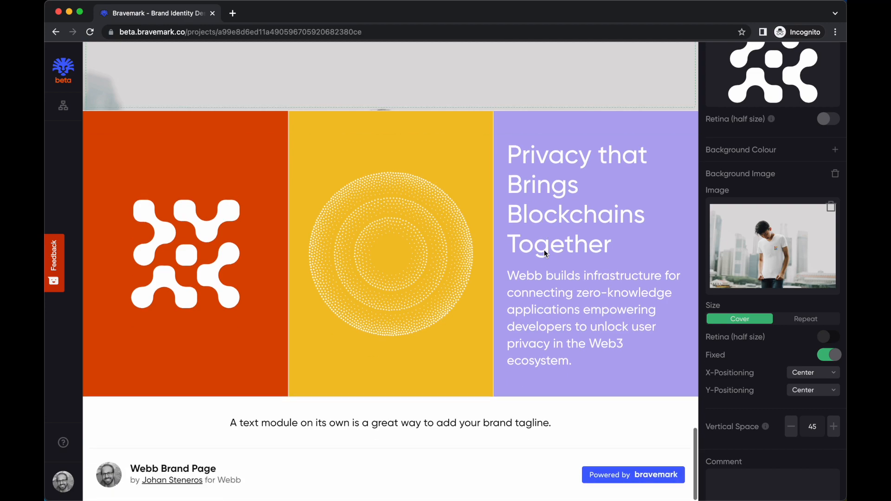
pyautogui.scroll(20, 544, 250)
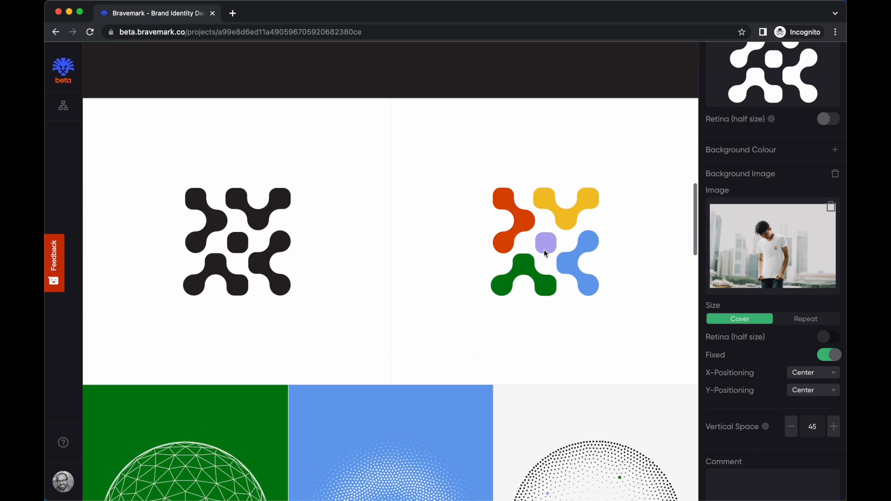
pyautogui.scroll(-10, 543, 250)
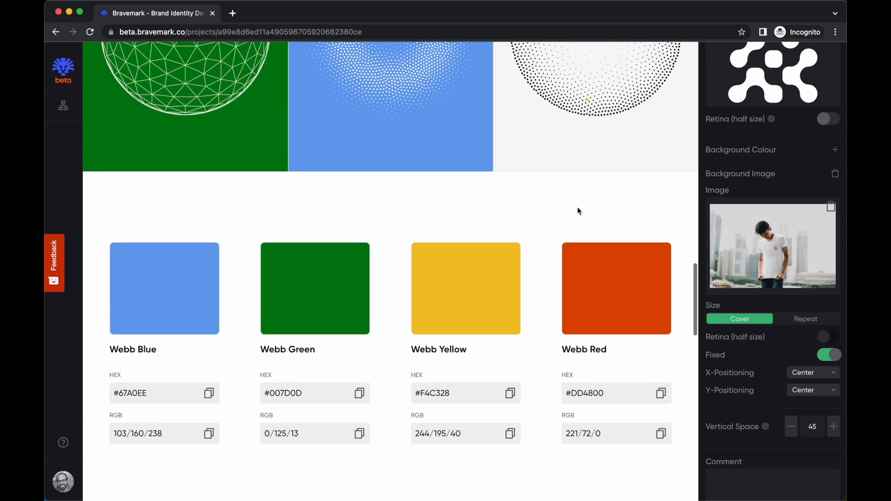
pyautogui.scroll(1, 577, 207)
# Preview the brand page at full width, review its modules, and return to the editor
pyautogui.press('p')
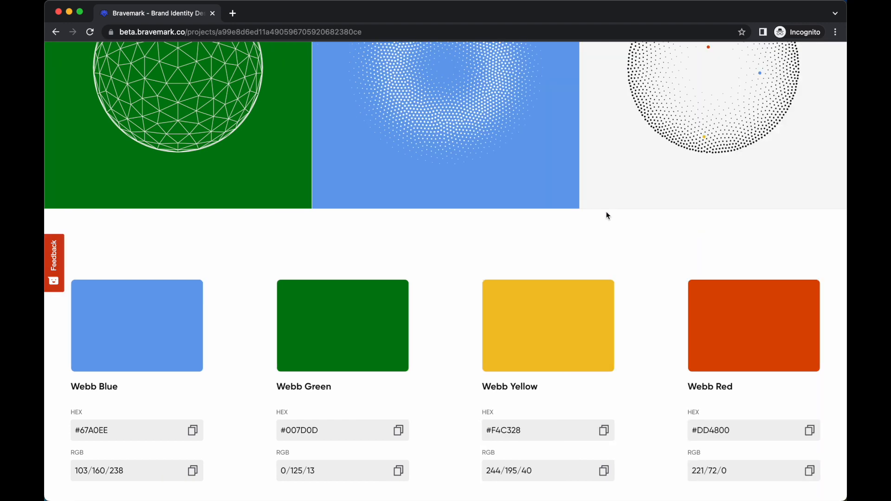
pyautogui.scroll(20, 607, 215)
pyautogui.scroll(-4, 586, 298)
pyautogui.scroll(-15, 586, 298)
pyautogui.scroll(5, 586, 298)
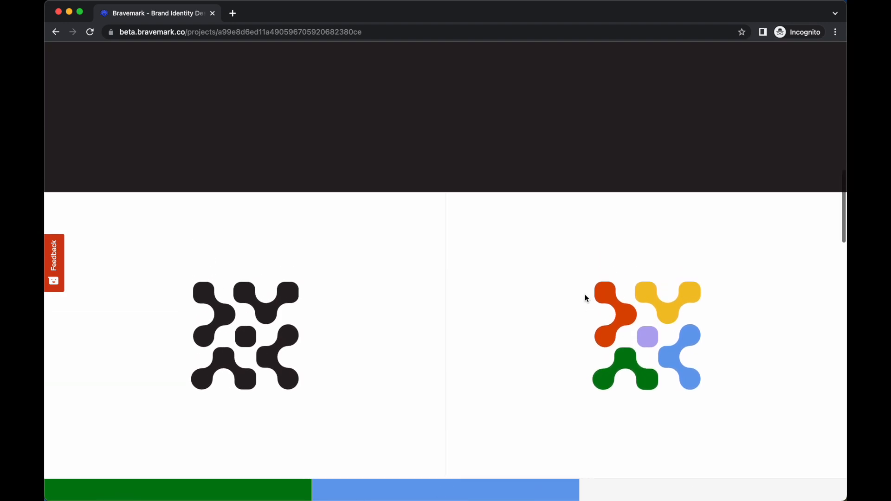
pyautogui.scroll(5, 547, 281)
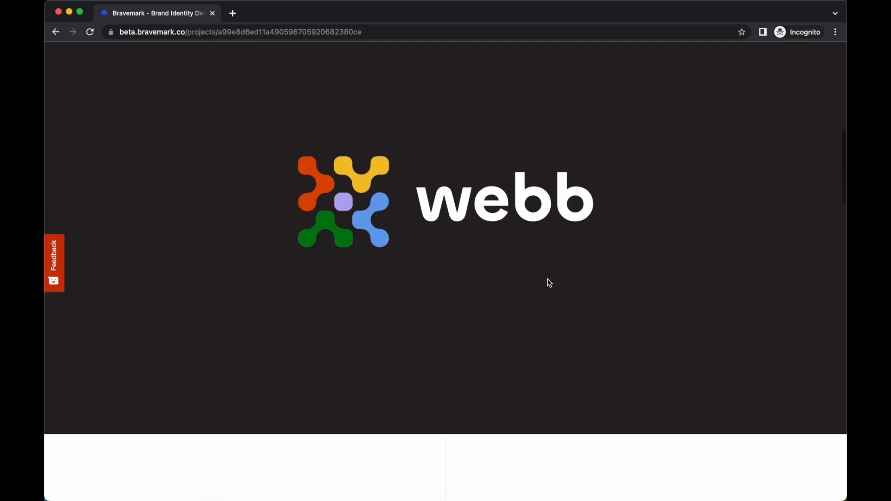
pyautogui.scroll(5, 548, 282)
pyautogui.scroll(-3, 547, 282)
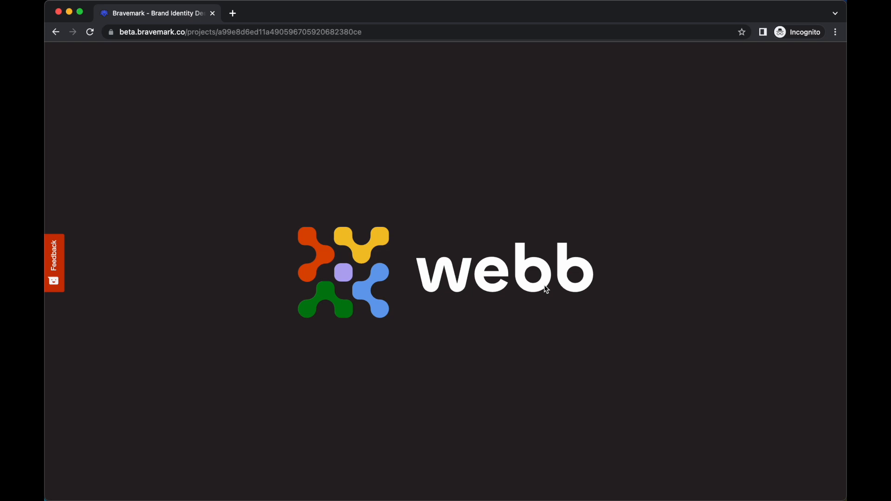
pyautogui.click(555, 274)
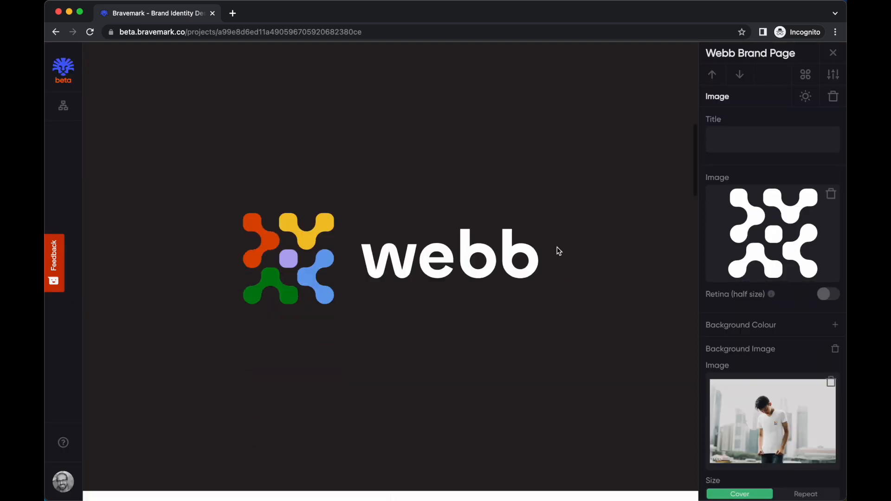
# Move the two-column logo stack up one position, above the dark webb logo module
pyautogui.scroll(-5, 558, 251)
pyautogui.scroll(1, 557, 249)
pyautogui.click(638, 133)
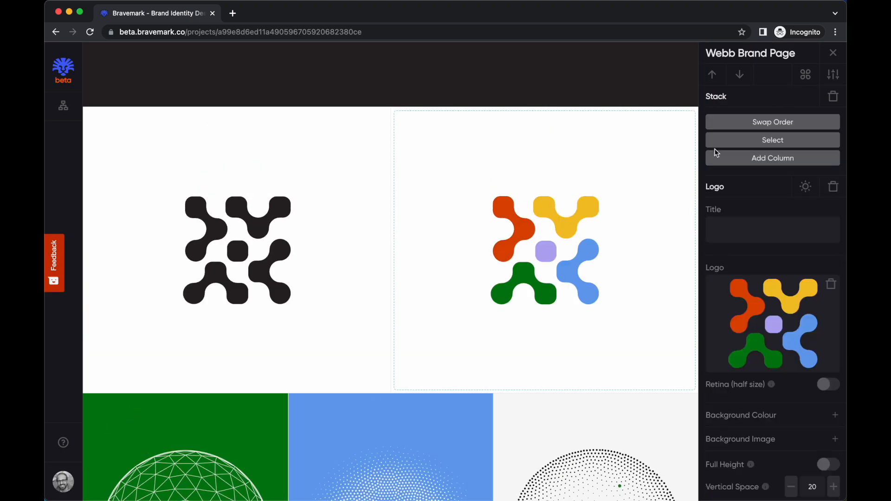
pyautogui.click(780, 140)
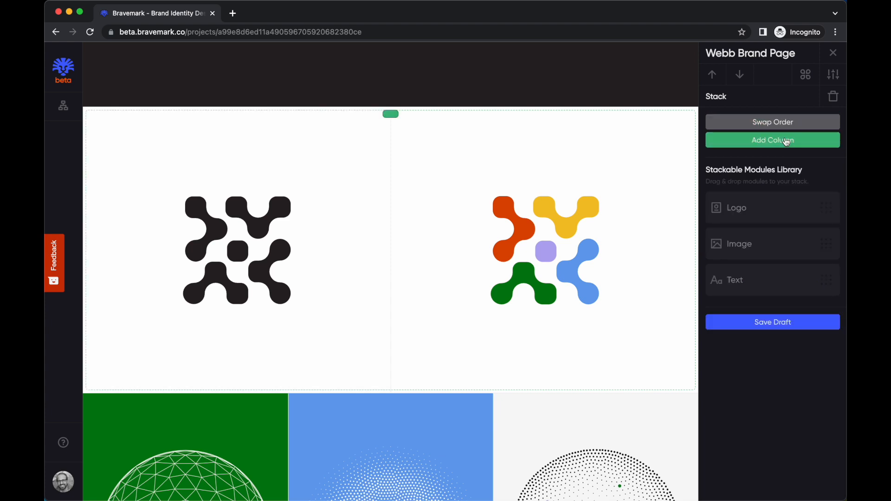
pyautogui.click(712, 75)
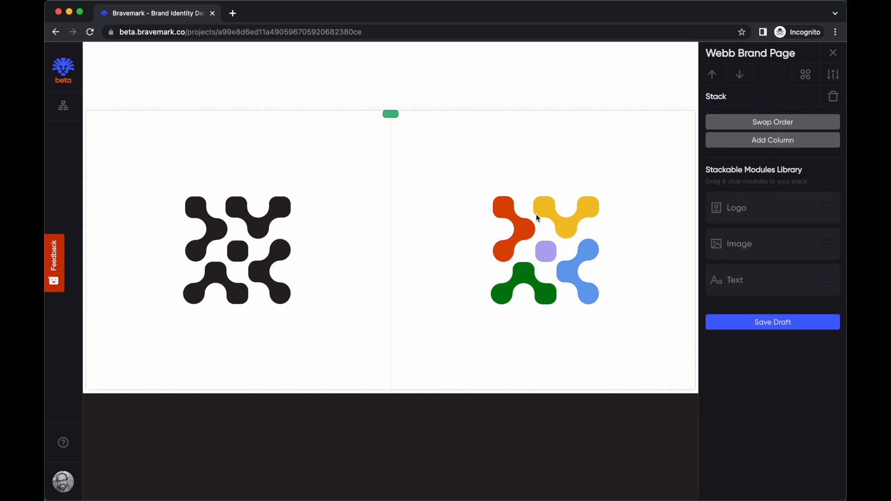
pyautogui.scroll(7, 536, 213)
pyautogui.scroll(-14, 525, 205)
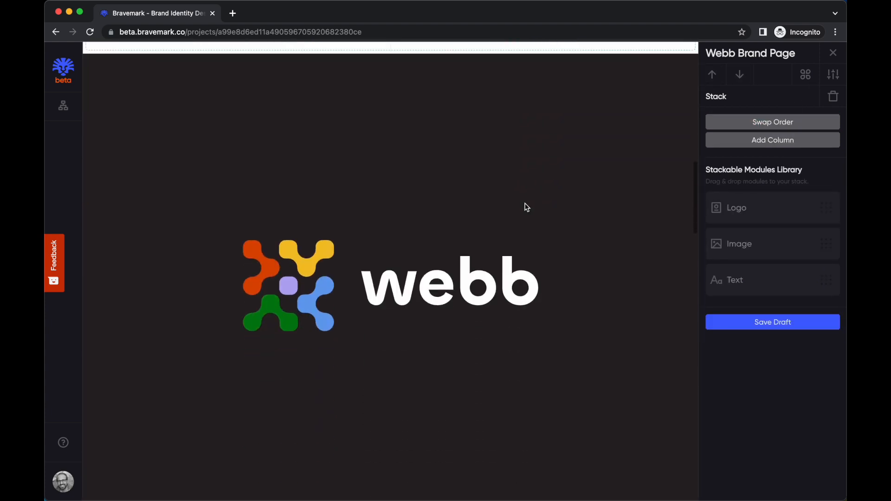
# Move the T-shirt image module up the page, between the two-column logo stack and the dark webb logo module
pyautogui.scroll(-10, 526, 207)
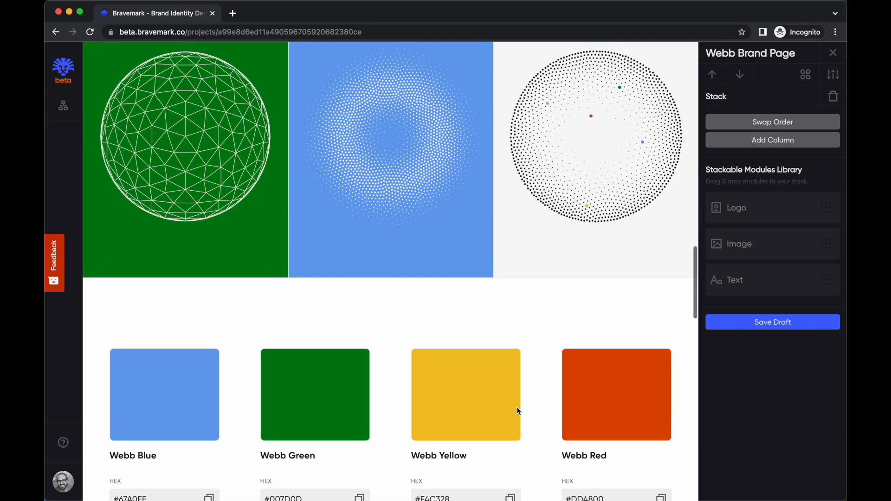
pyautogui.scroll(-13, 517, 408)
pyautogui.click(597, 306)
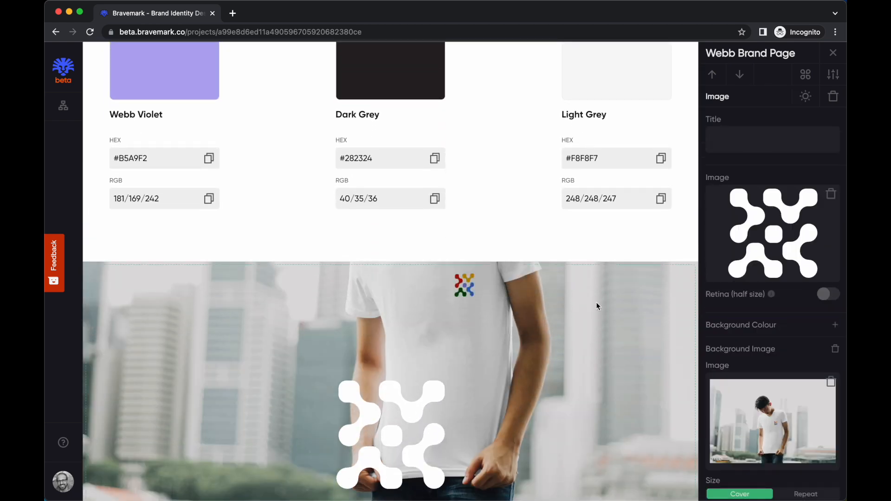
pyautogui.click(712, 76)
pyautogui.click(712, 75)
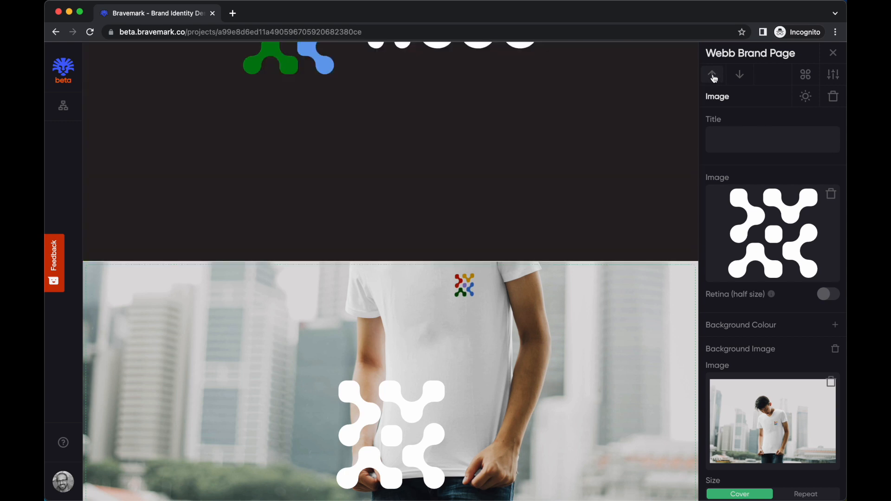
pyautogui.click(712, 76)
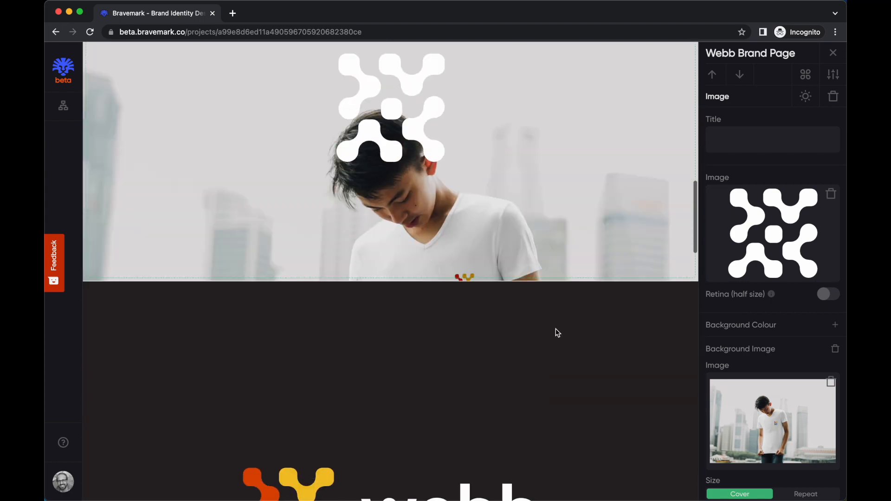
# Move the three-column sphere pattern stack up one position, above the dark webb logo module, and review the new order
pyautogui.scroll(-7, 555, 329)
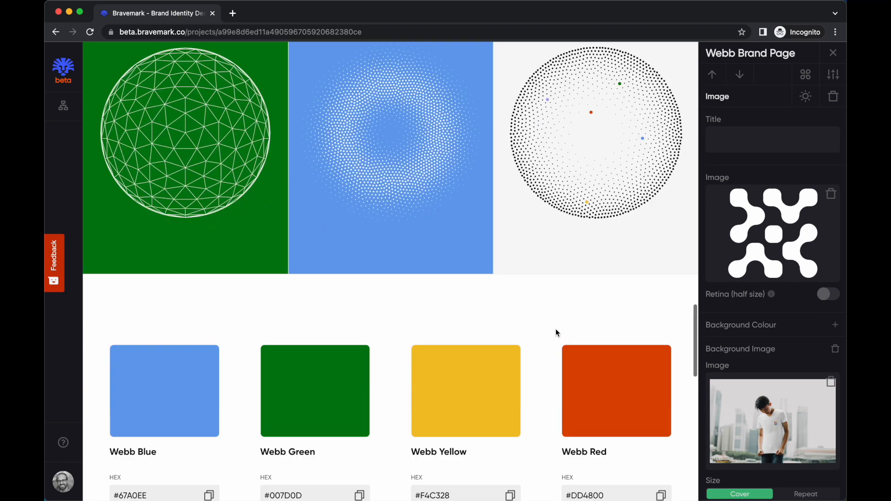
pyautogui.scroll(13, 556, 329)
pyautogui.scroll(-13, 555, 328)
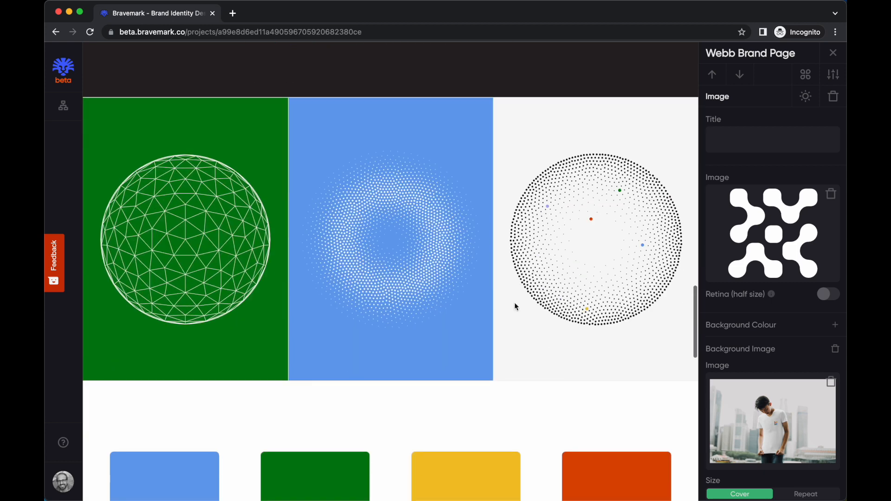
pyautogui.click(553, 152)
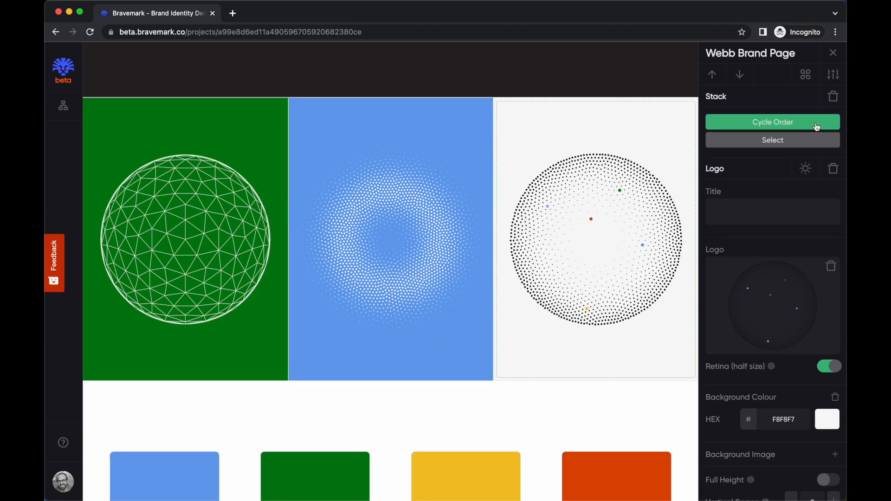
pyautogui.click(773, 143)
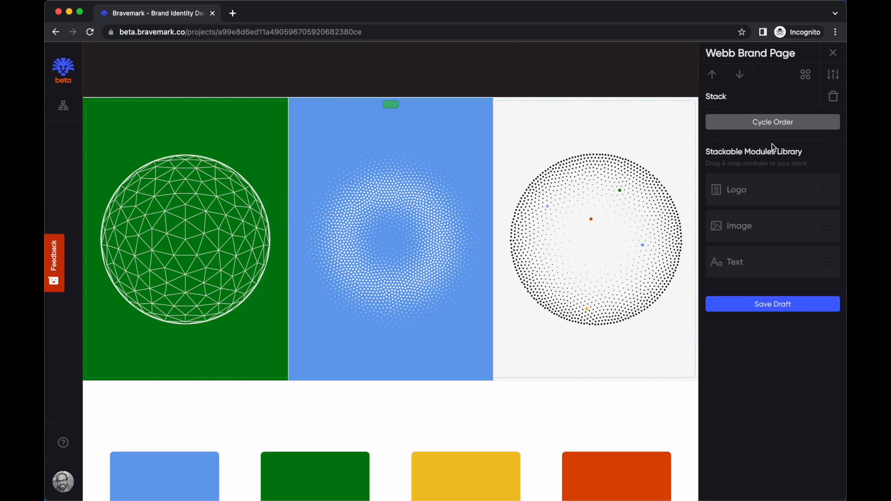
pyautogui.click(715, 77)
pyautogui.scroll(5, 519, 218)
pyautogui.scroll(-10, 520, 218)
pyautogui.scroll(12, 520, 218)
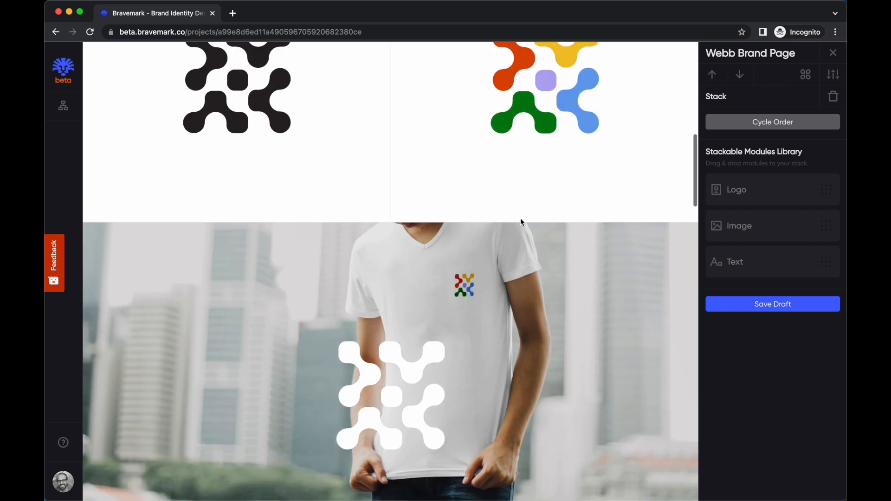
# Preview the brand page at full width and review its modules from the intro down to the footer
pyautogui.scroll(10, 519, 222)
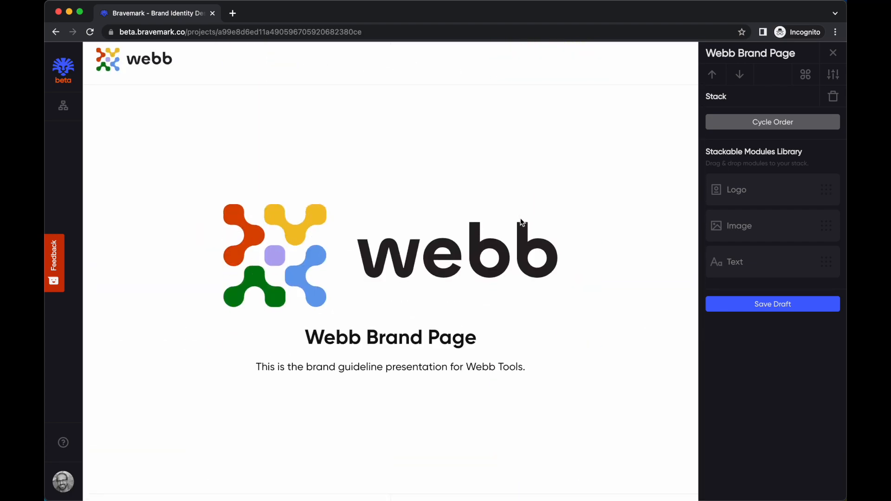
pyautogui.press('Escape')
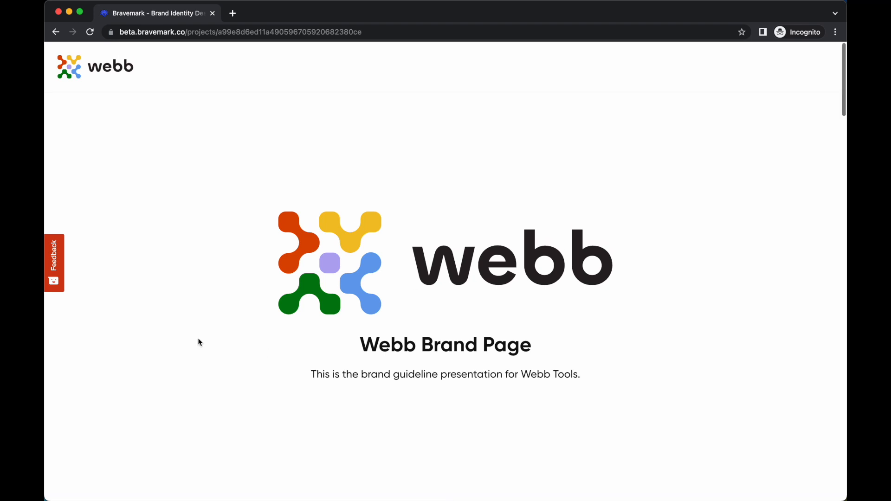
pyautogui.scroll(-7, 206, 376)
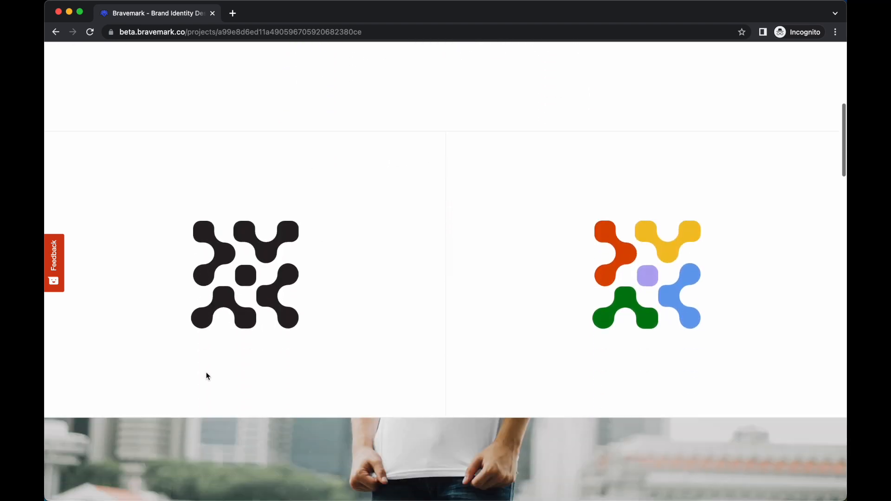
pyautogui.scroll(-10, 207, 376)
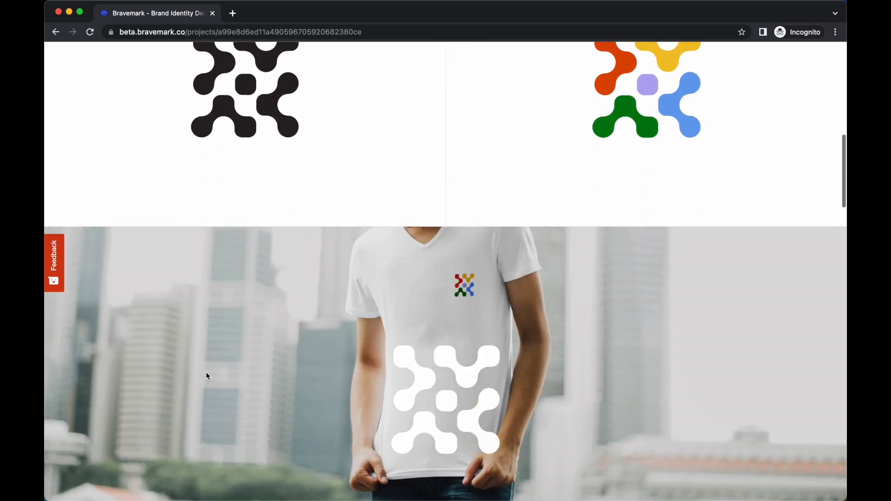
pyautogui.scroll(-10, 207, 376)
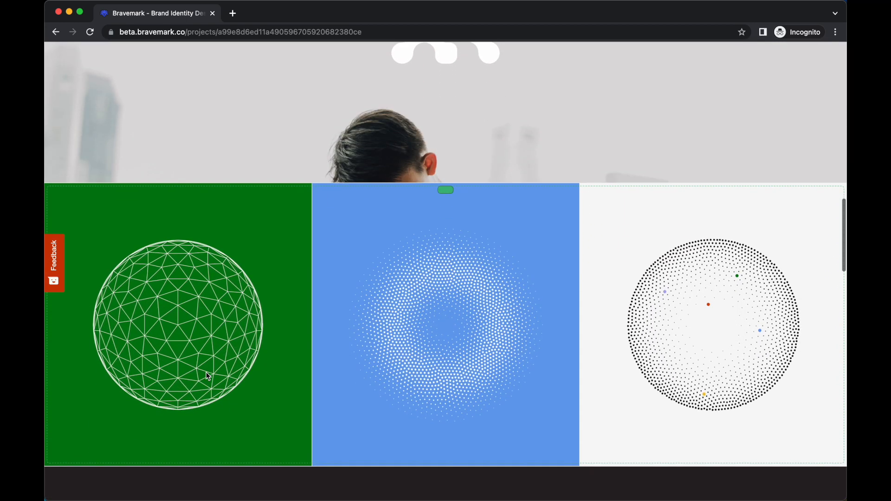
pyautogui.scroll(-8, 208, 375)
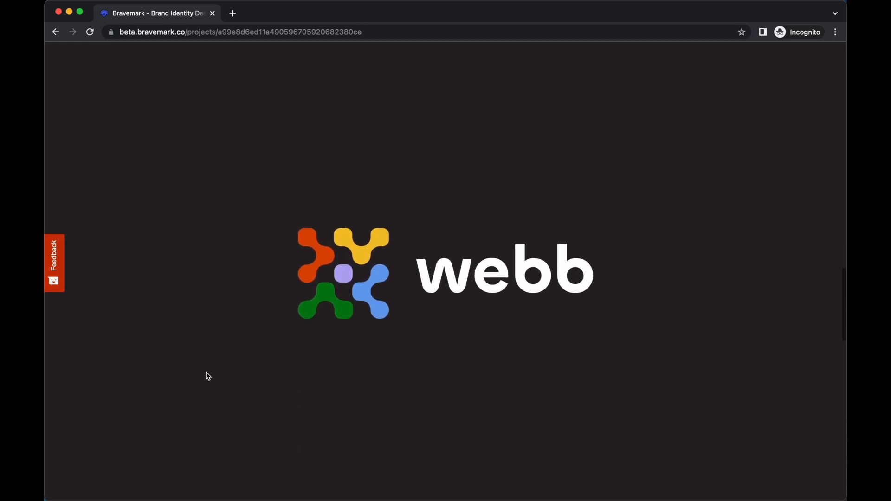
pyautogui.scroll(-12, 208, 376)
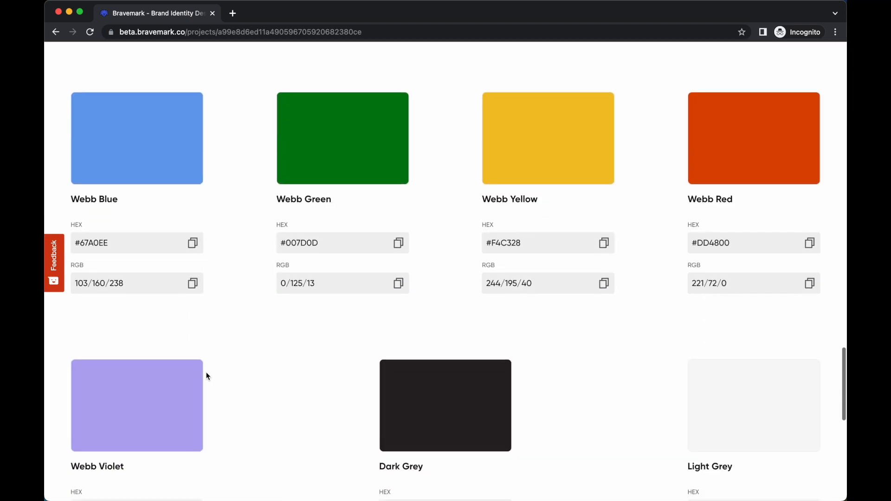
pyautogui.scroll(-4, 207, 375)
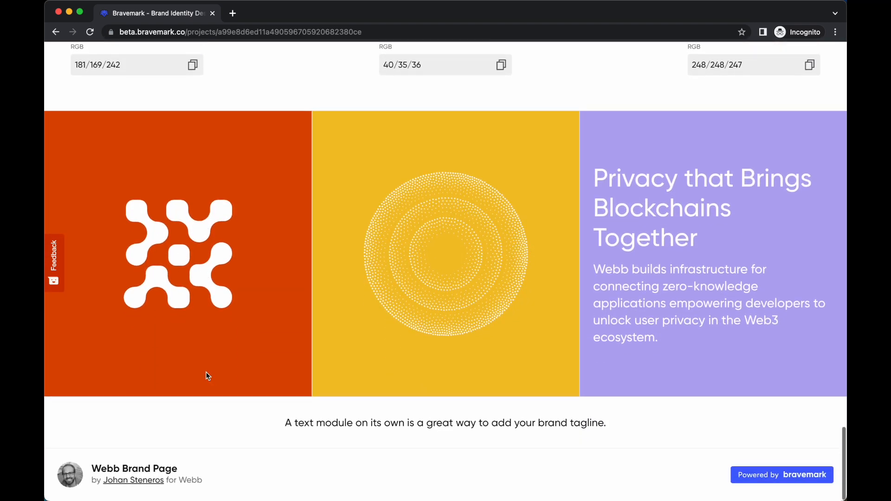
pyautogui.scroll(4, 207, 376)
pyautogui.scroll(5, 207, 376)
pyautogui.scroll(-7, 208, 375)
# Switch to Sketch and select the dark maze-pattern tile below the violet text tile on the Webb brand board
pyautogui.press('super+Tab')
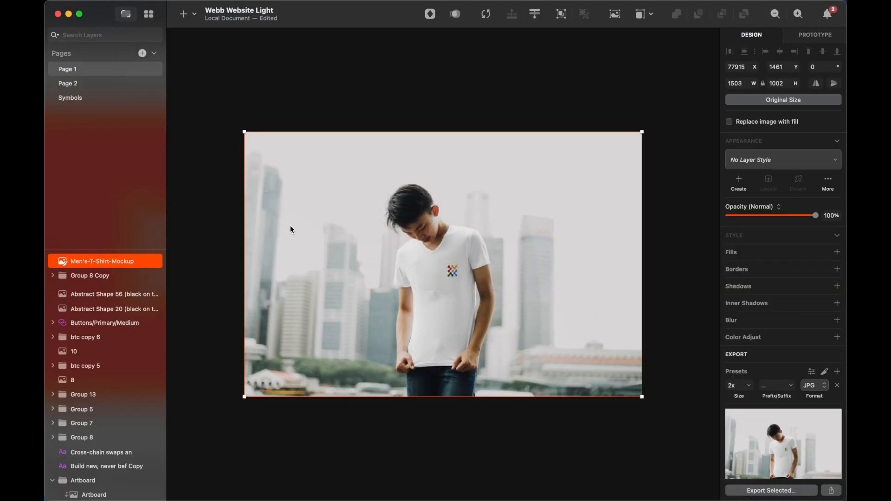
pyautogui.hscroll(-10, 244, 240)
pyautogui.scroll(-6, 244, 240)
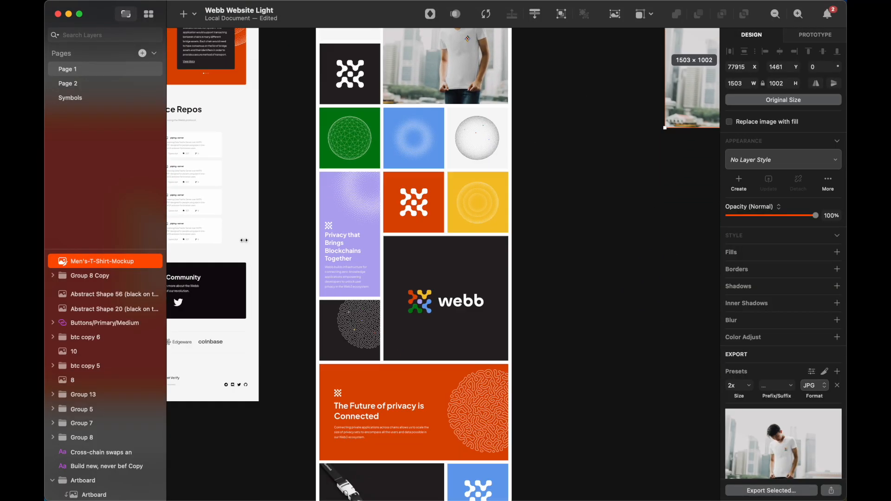
pyautogui.scroll(-2, 260, 288)
pyautogui.click(358, 299)
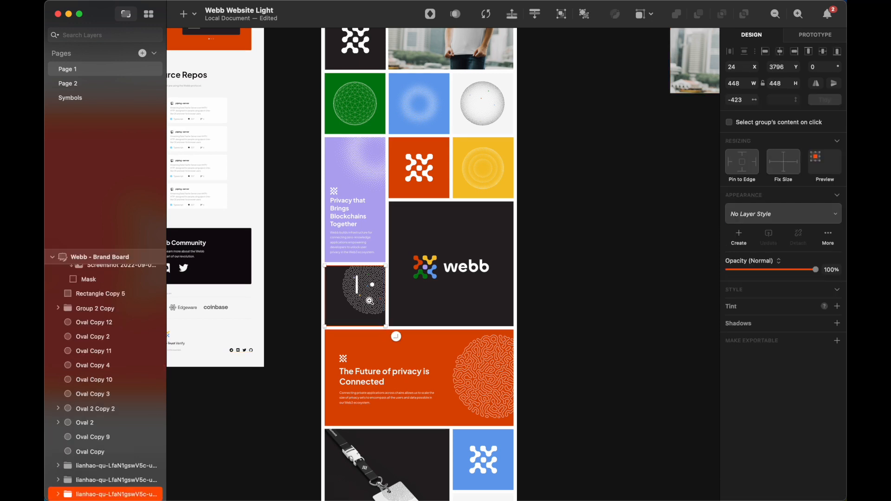
pyautogui.click(369, 301)
pyautogui.click(370, 301)
pyautogui.doubleClick(387, 288)
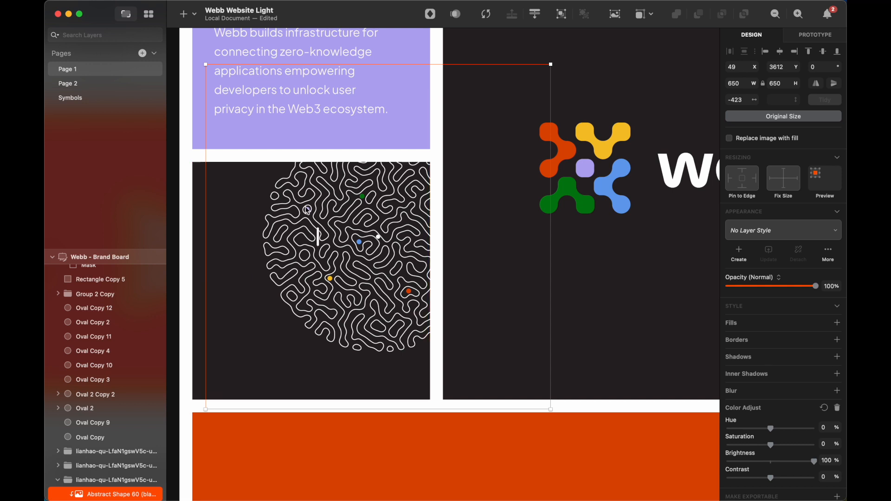
pyautogui.click(185, 264)
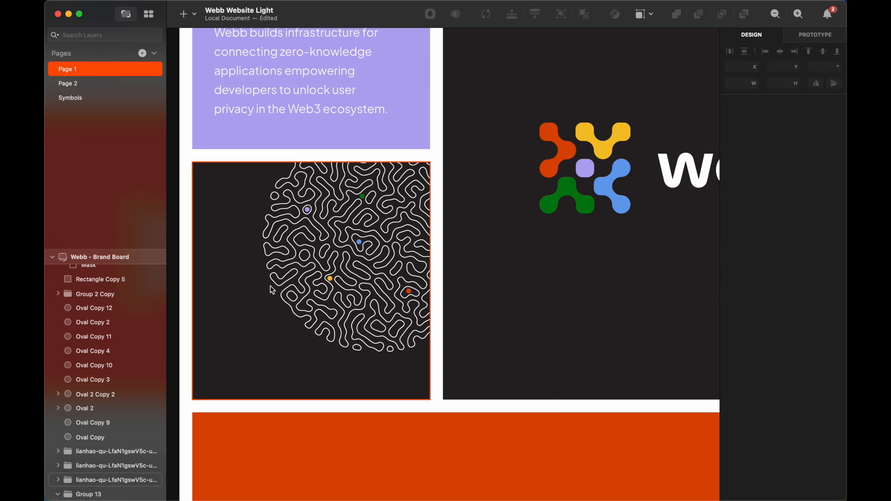
pyautogui.click(270, 285)
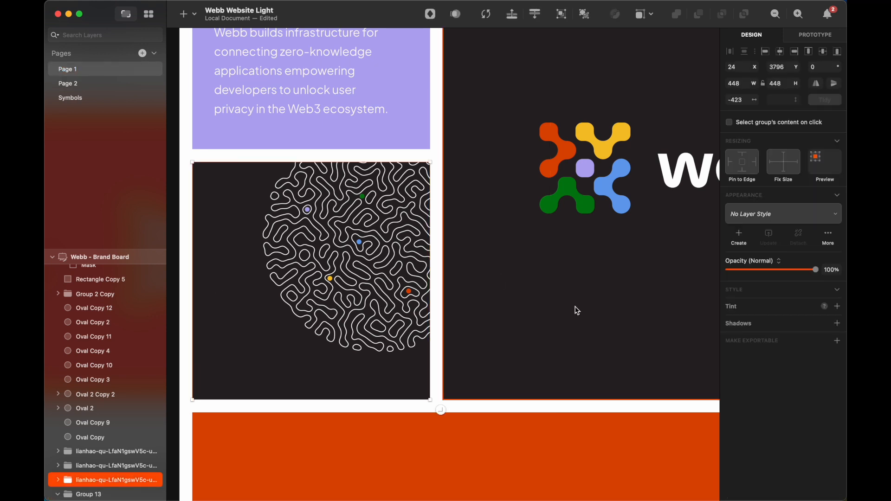
# Make the maze-pattern tile exportable as PNG at 2x size
pyautogui.click(836, 340)
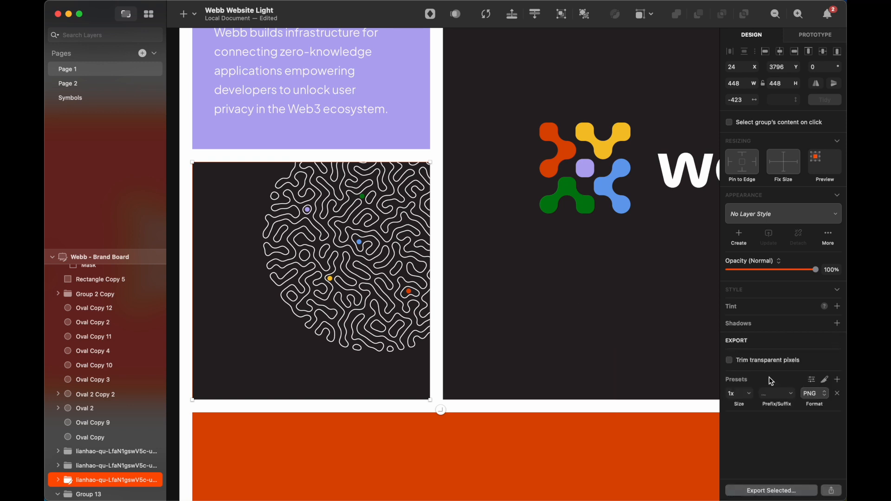
pyautogui.scroll(-3, 748, 397)
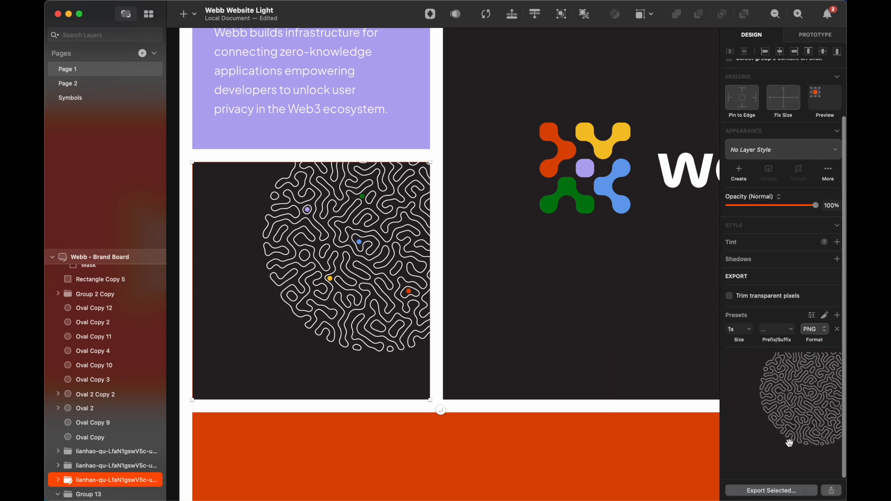
pyautogui.click(741, 335)
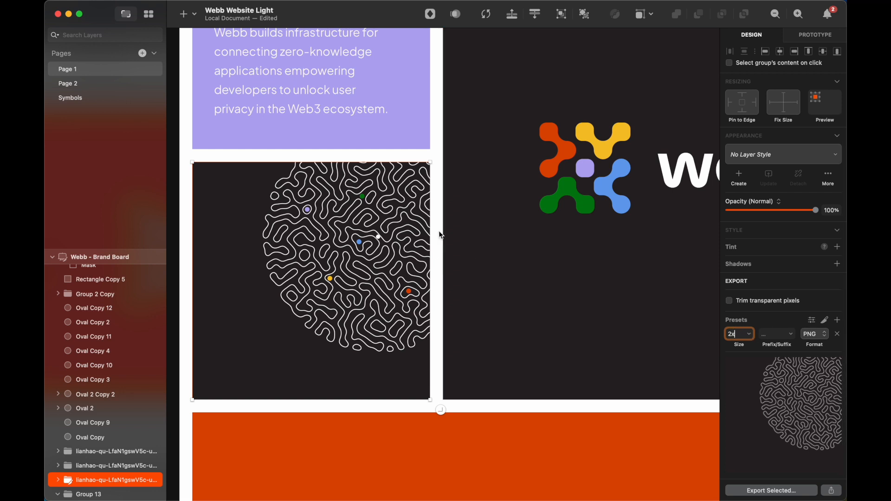
# Group the maze-pattern tile with its violet, blue, yellow and red dots
pyautogui.keyDown('shift'); pyautogui.click(309, 209); pyautogui.keyUp('shift')
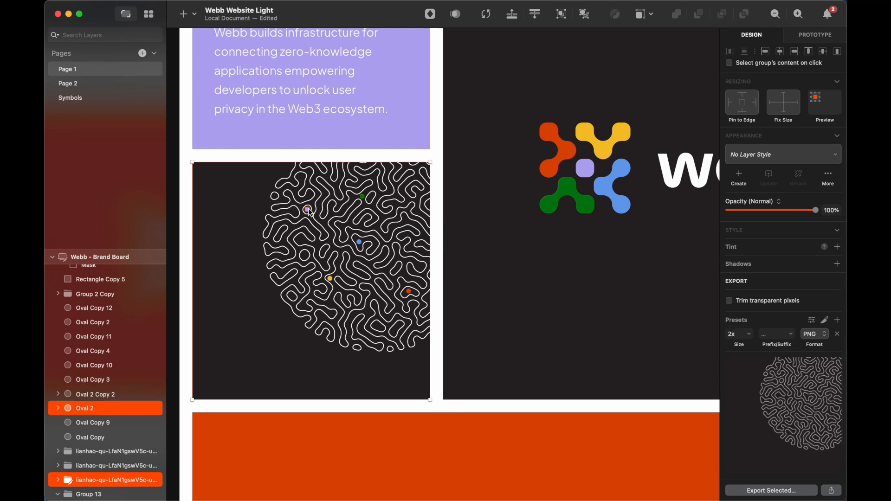
pyautogui.keyDown('shift'); pyautogui.click(358, 242); pyautogui.keyUp('shift')
pyautogui.keyDown('shift'); pyautogui.click(330, 279); pyautogui.keyUp('shift')
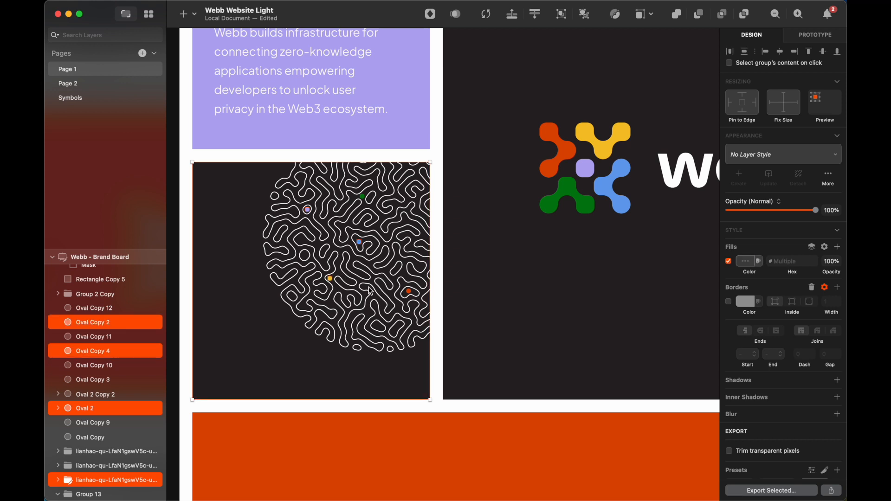
pyautogui.keyDown('shift'); pyautogui.click(409, 291); pyautogui.keyUp('shift')
pyautogui.press('super+g')
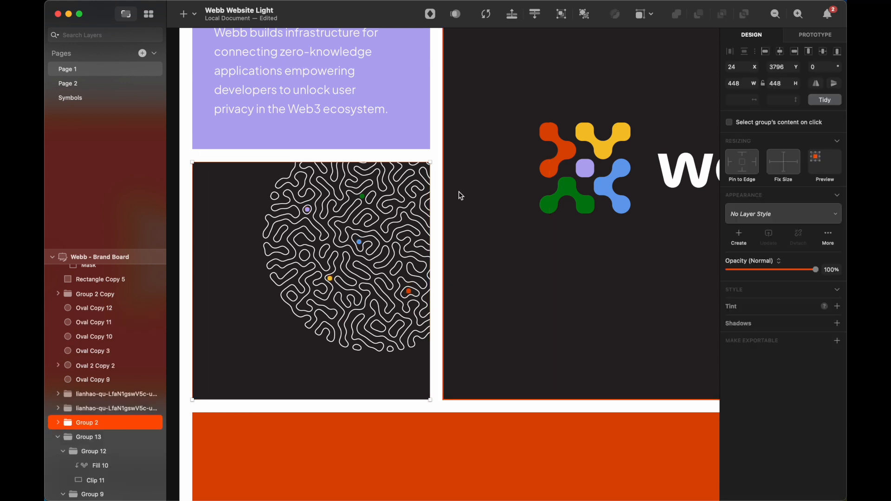
pyautogui.click(435, 211)
pyautogui.click(419, 213)
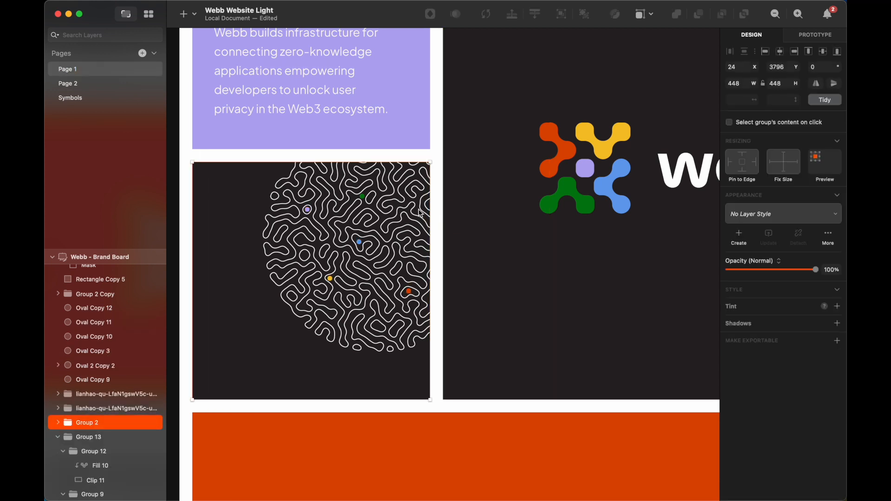
# Add a 2x PNG export preset to the group of the maze-pattern tile and its dots
pyautogui.click(837, 342)
pyautogui.click(744, 387)
pyautogui.write('2x')
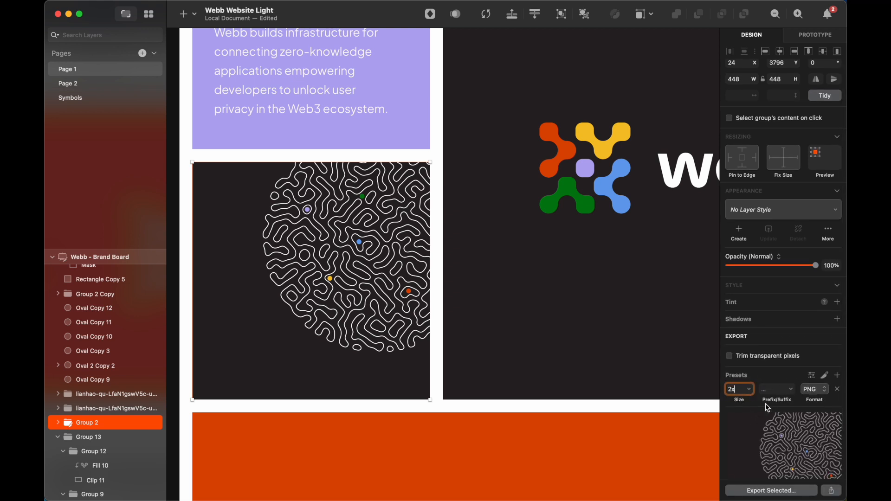
pyautogui.press('Return')
# Export the grouped maze-pattern tile to the Desktop under the name shape5
pyautogui.click(756, 491)
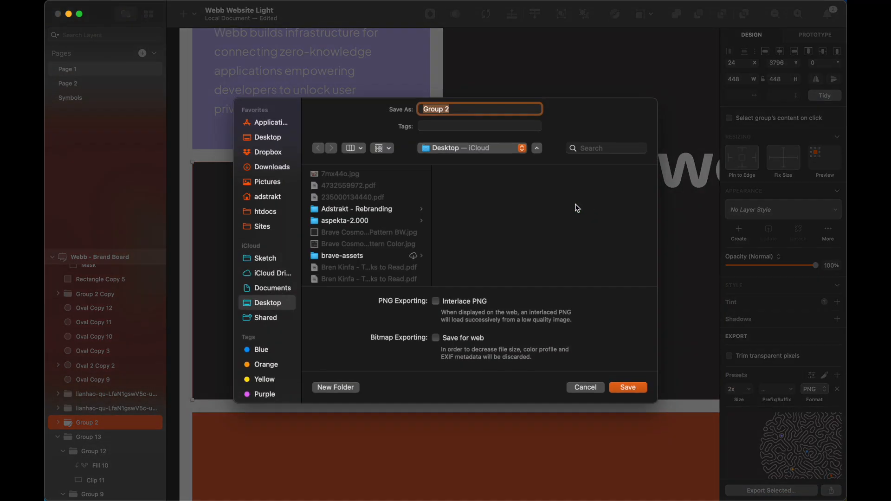
pyautogui.click(272, 157)
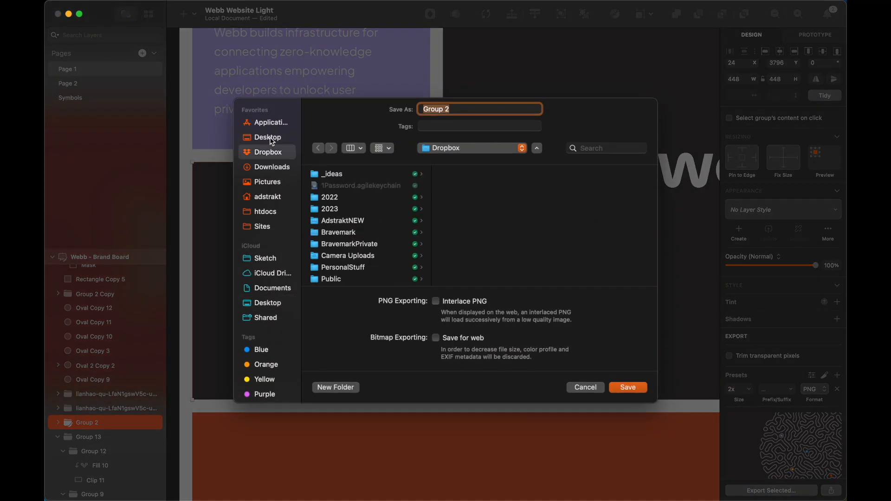
pyautogui.click(272, 141)
pyautogui.write('sha')
pyautogui.press('Return')
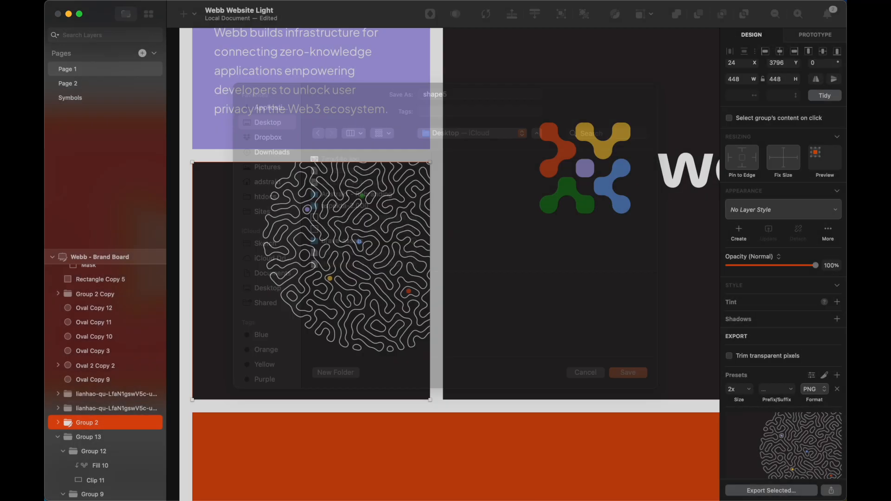
# Switch back to Bravemark in the browser and add a Stack module between the three-column stack and the tagline text
pyautogui.press('super+Tab')
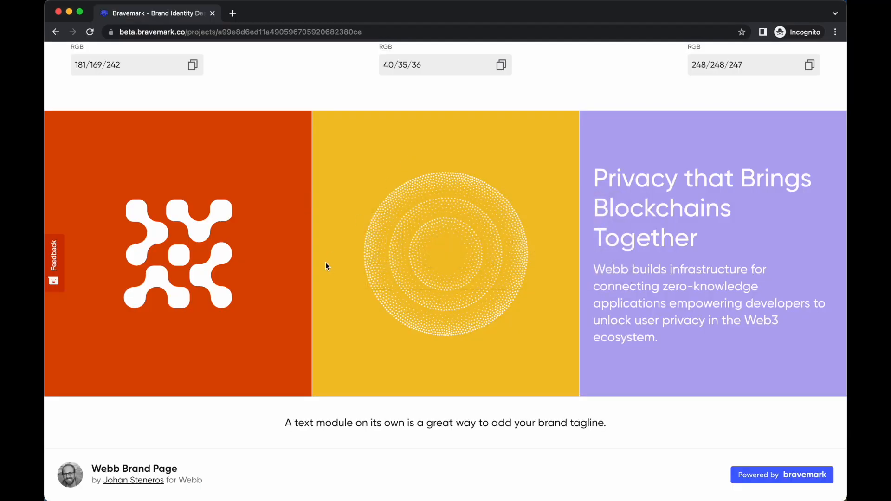
pyautogui.click(502, 205)
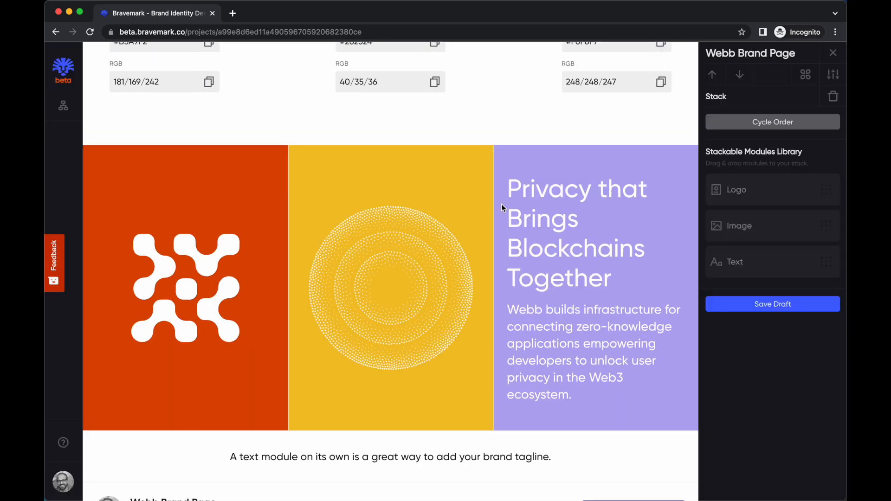
pyautogui.click(806, 75)
pyautogui.scroll(-1, 448, 306)
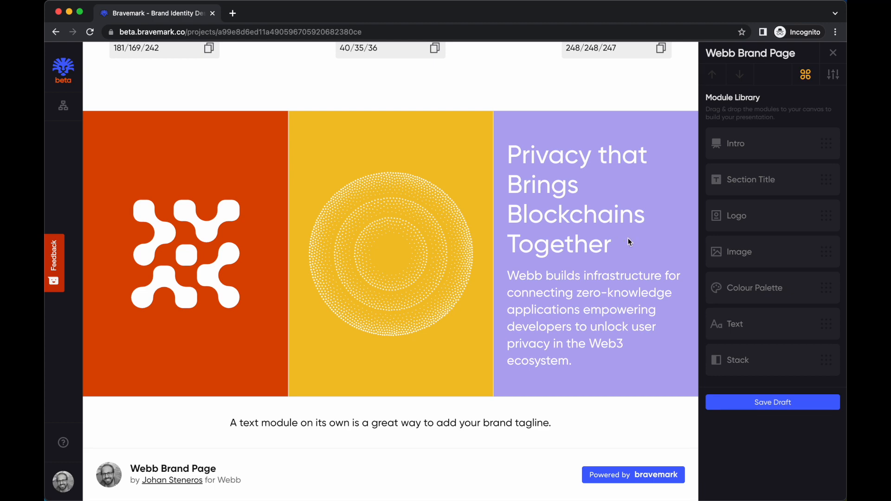
pyautogui.moveTo(740, 360); pyautogui.dragTo(542, 392)
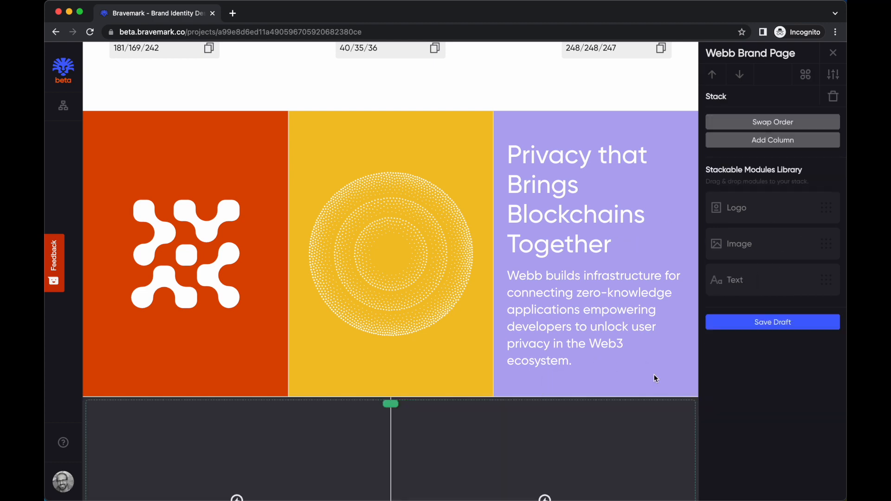
# Place an Image module in the right column of the new empty stack
pyautogui.scroll(-5, 483, 414)
pyautogui.click(343, 277)
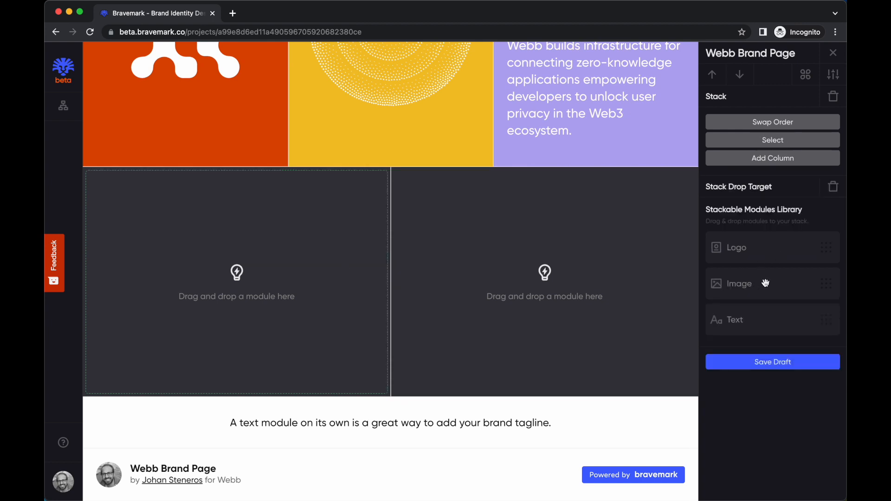
pyautogui.moveTo(756, 284); pyautogui.dragTo(402, 289)
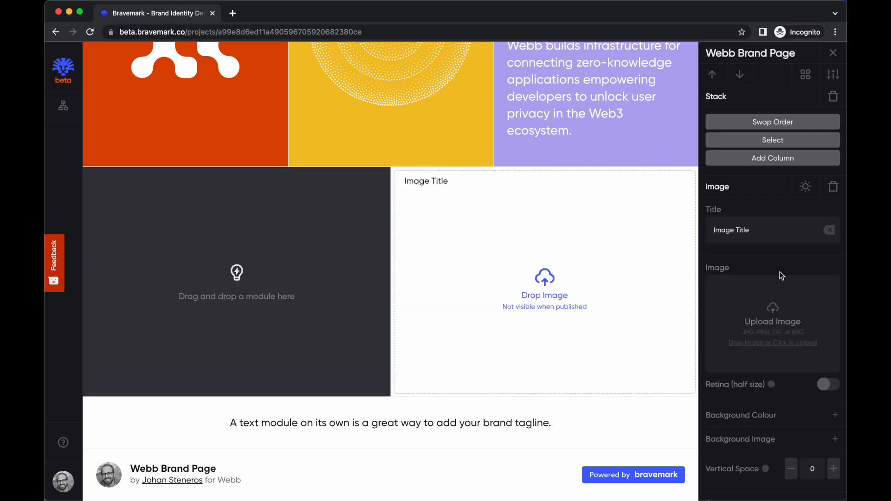
# Give the new Image module a background image, uploading the exported shape5 file from the Desktop
pyautogui.scroll(-3, 765, 350)
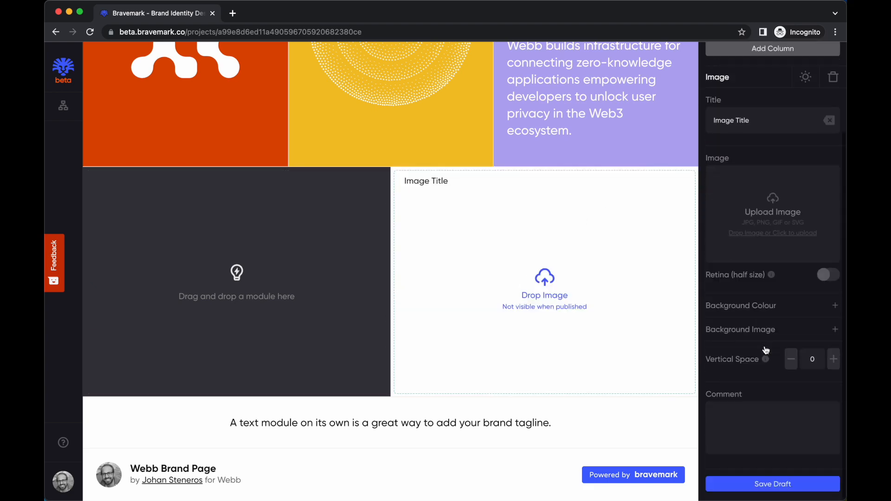
pyautogui.click(835, 330)
pyautogui.click(783, 395)
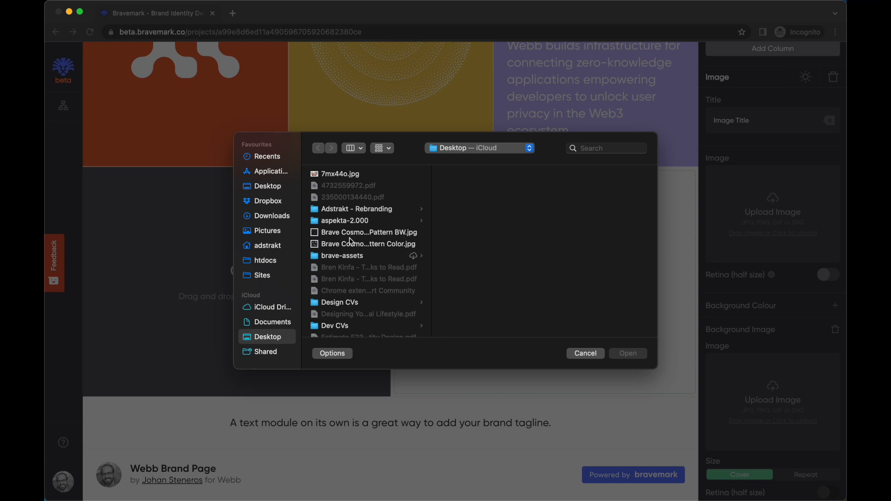
pyautogui.write('purple')
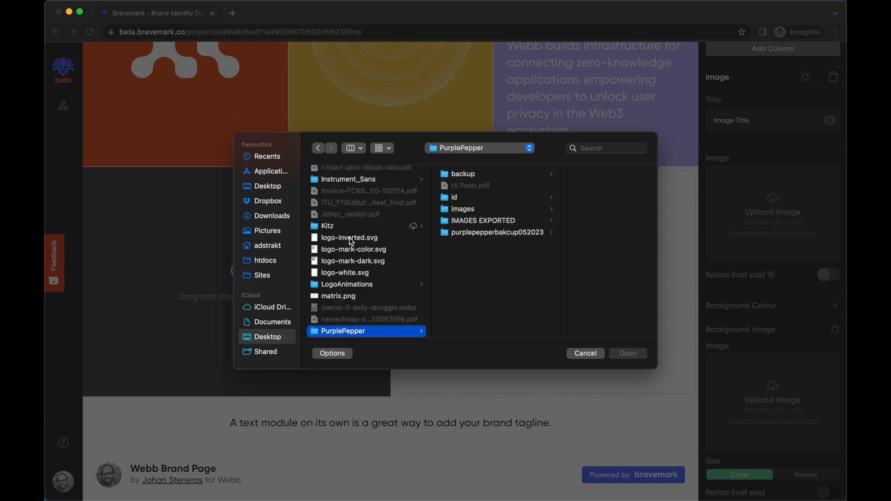
pyautogui.write('shape')
pyautogui.scroll(-3, 348, 273)
pyautogui.click(337, 272)
pyautogui.doubleClick(337, 273)
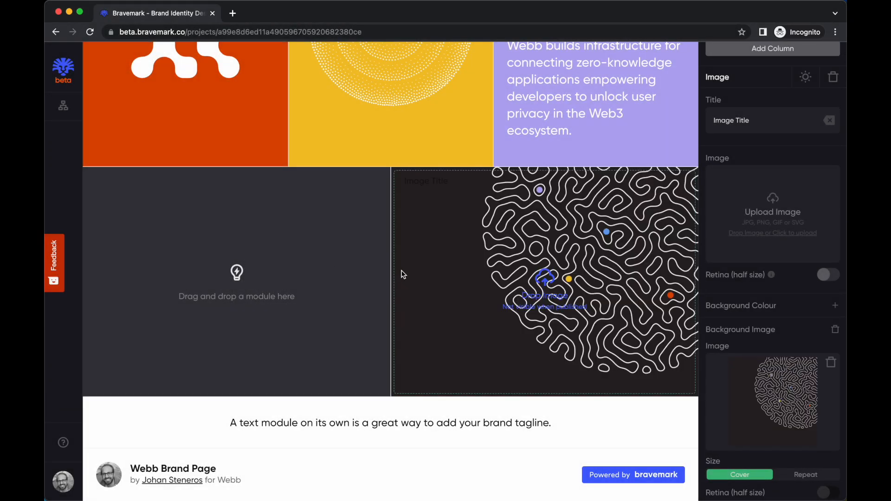
# Set the maze-pattern Image module's vertical space to 20 and clear its title
pyautogui.scroll(-3, 779, 355)
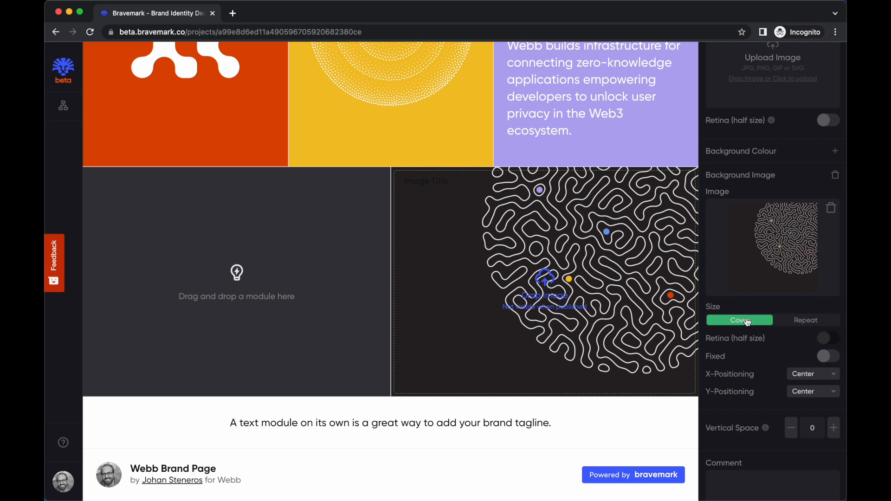
pyautogui.click(833, 428)
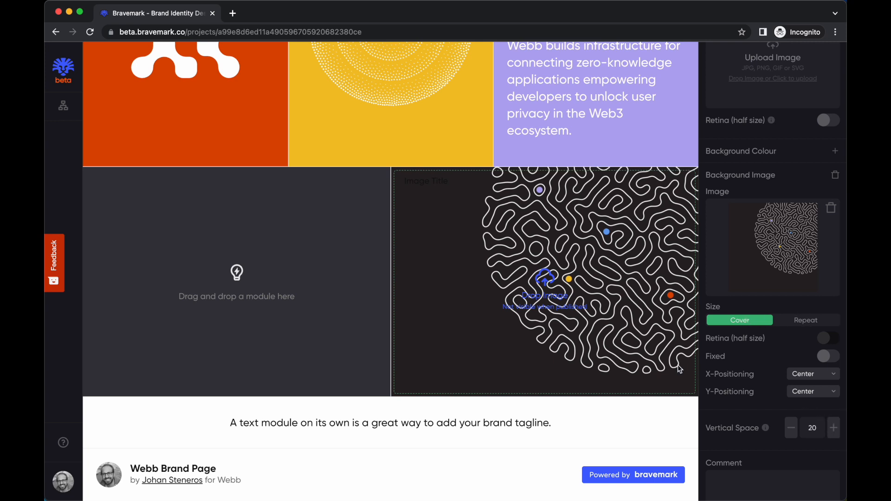
pyautogui.click(355, 358)
pyautogui.click(558, 366)
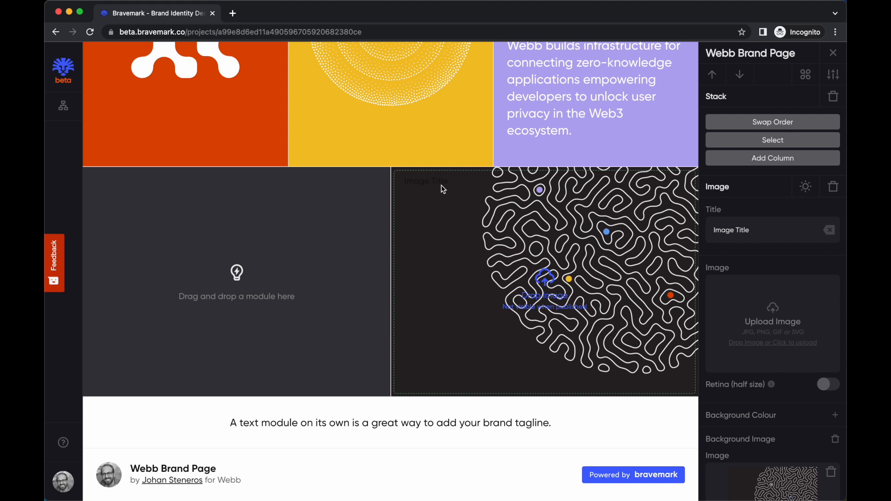
pyautogui.click(831, 230)
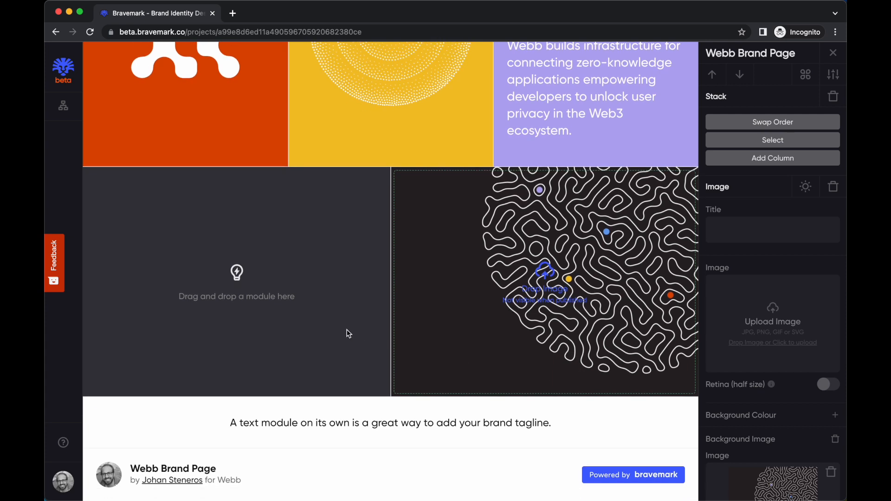
# Look over the page from the pattern tiles and colour palette down to the half-empty stack
pyautogui.click(350, 331)
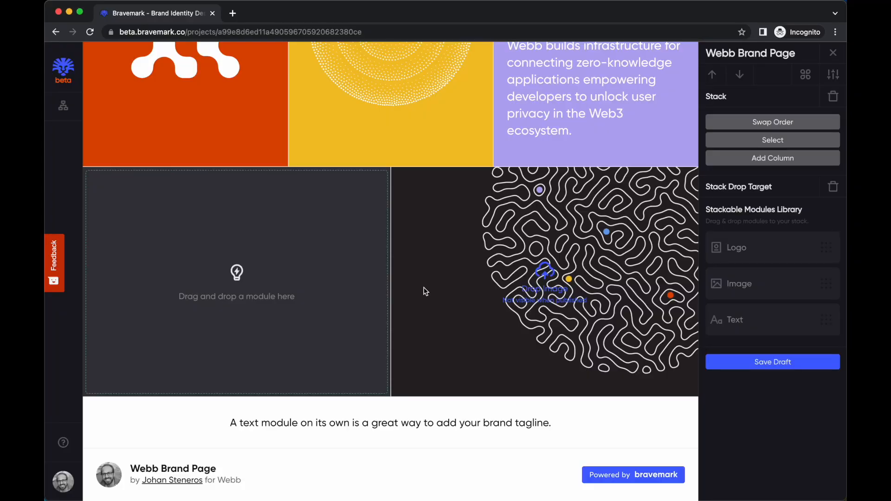
pyautogui.scroll(6, 435, 246)
pyautogui.scroll(20, 434, 246)
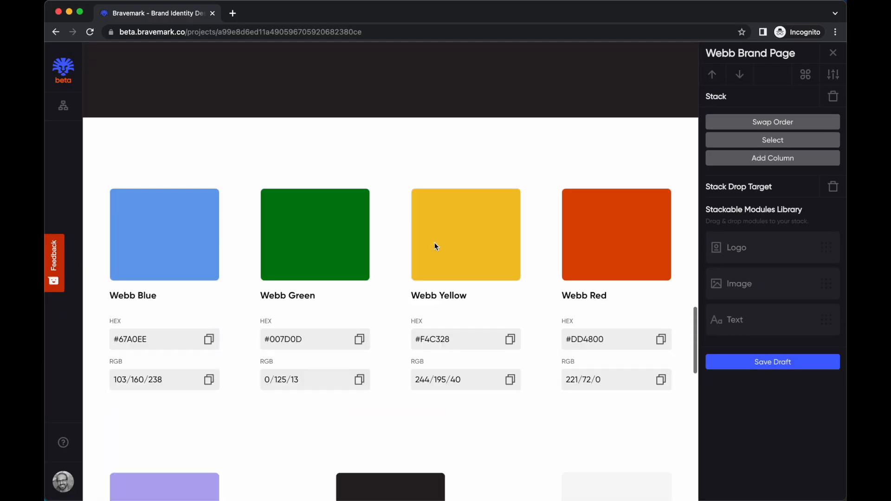
pyautogui.scroll(-20, 434, 245)
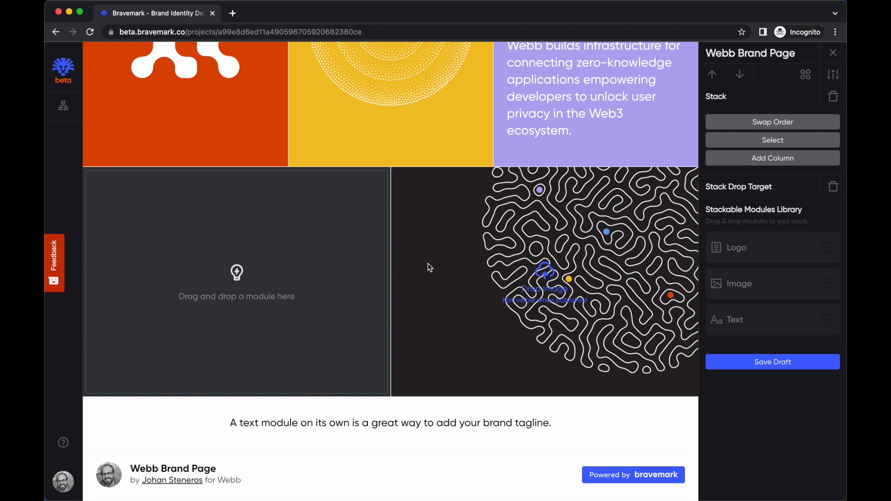
pyautogui.scroll(8, 461, 309)
pyautogui.scroll(-8, 461, 310)
pyautogui.scroll(7, 461, 310)
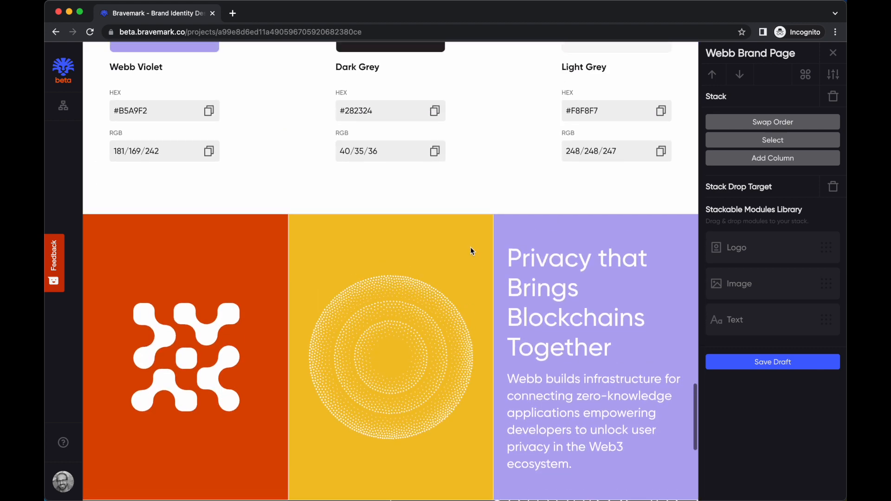
pyautogui.click(470, 248)
pyautogui.scroll(2, 550, 196)
pyautogui.scroll(-10, 549, 196)
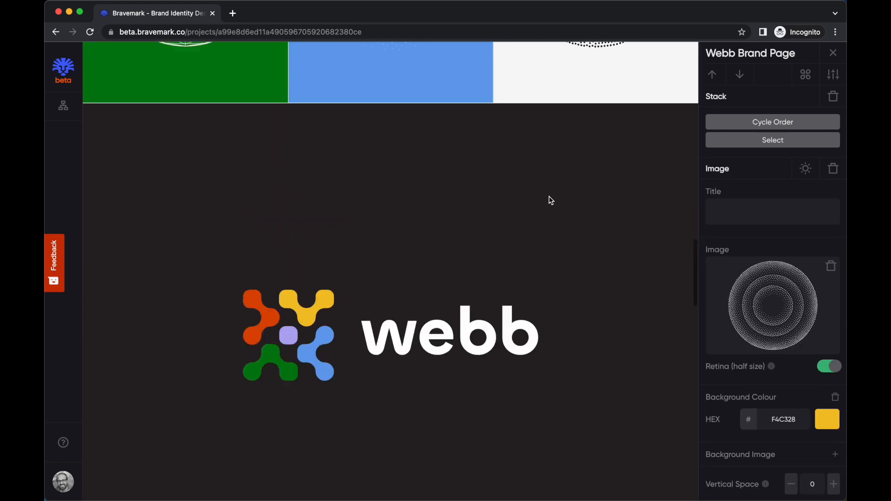
pyautogui.scroll(4, 549, 196)
pyautogui.scroll(-1, 550, 197)
# Move the dark Webb logo module down the page until it sits directly above the maze-pattern stack
pyautogui.click(513, 355)
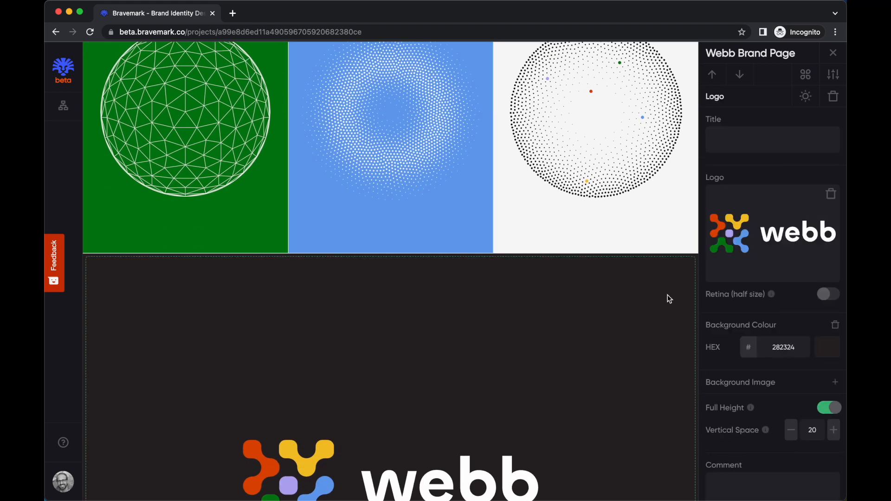
pyautogui.scroll(-3, 667, 297)
pyautogui.scroll(-2, 771, 336)
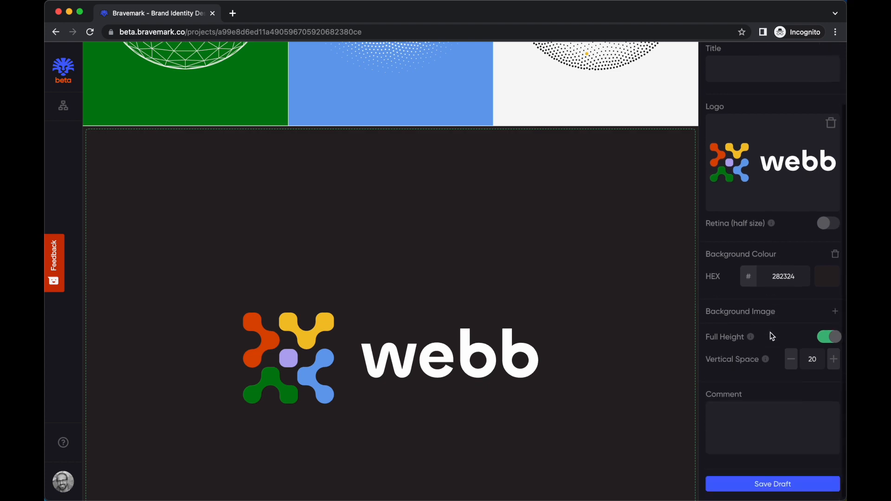
pyautogui.scroll(2, 765, 117)
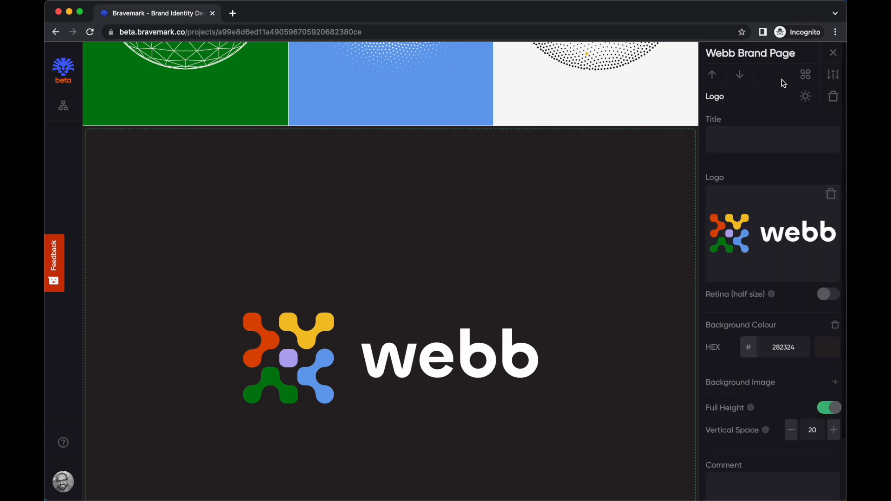
pyautogui.click(740, 75)
pyautogui.scroll(-5, 569, 285)
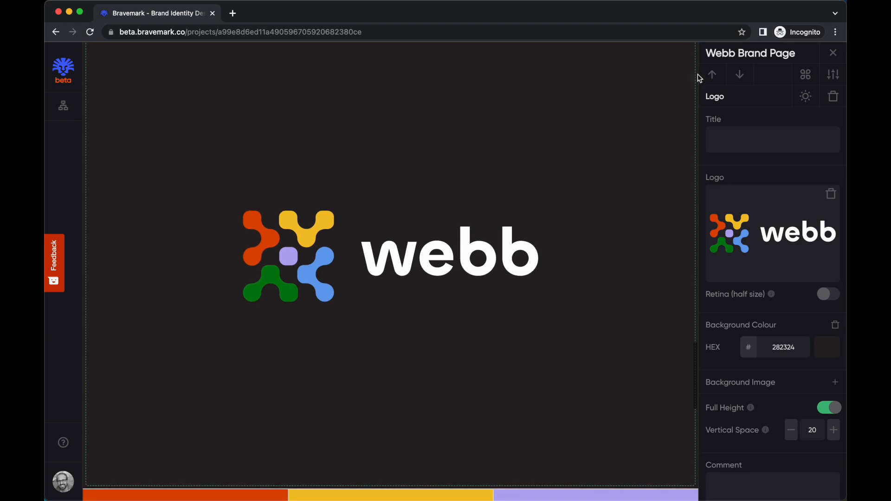
pyautogui.scroll(-5, 584, 253)
pyautogui.scroll(-5, 584, 254)
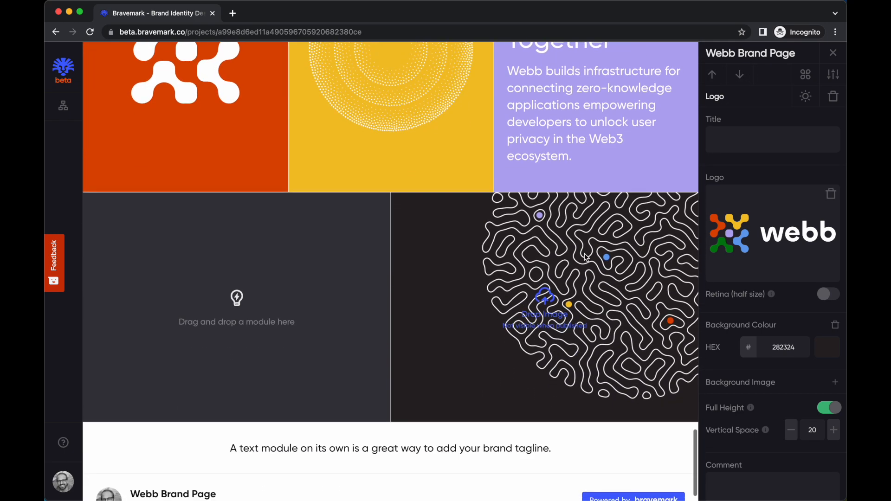
pyautogui.scroll(4, 584, 253)
pyautogui.click(740, 75)
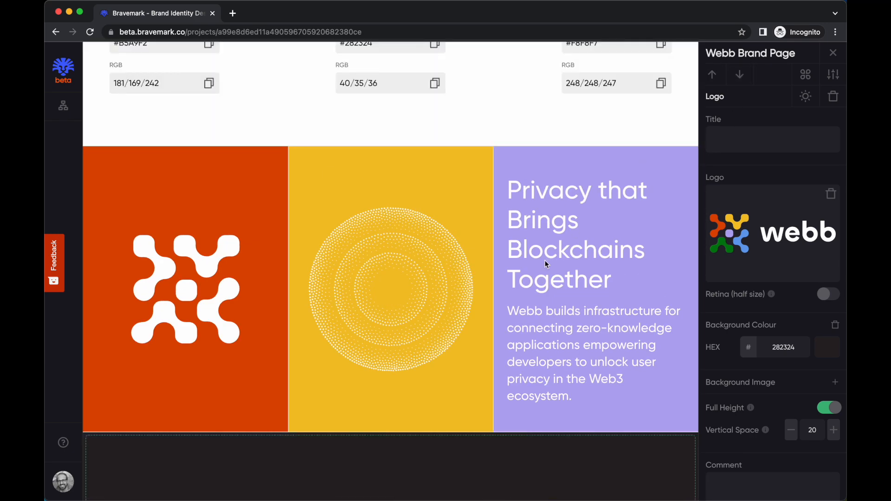
# Review the whole brand page from the header logo to the maze-pattern stack, checking the order of the modules
pyautogui.scroll(-10, 544, 260)
pyautogui.scroll(4, 544, 262)
pyautogui.scroll(20, 547, 264)
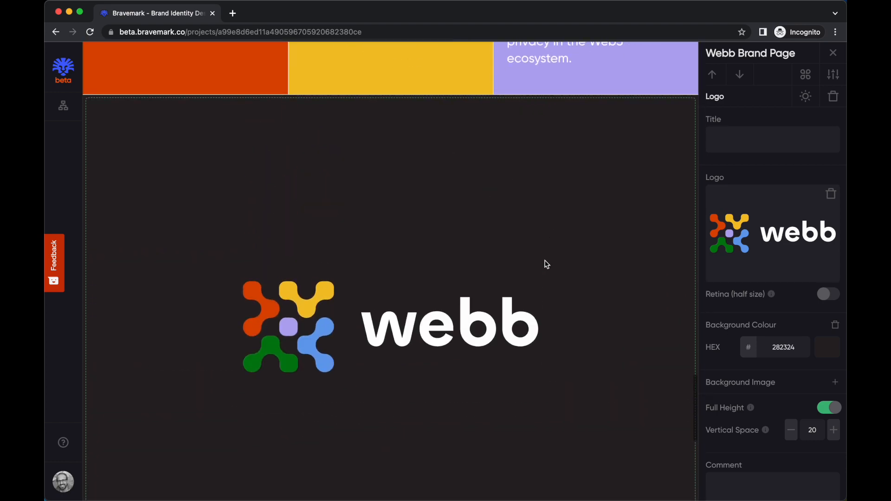
pyautogui.scroll(10, 545, 264)
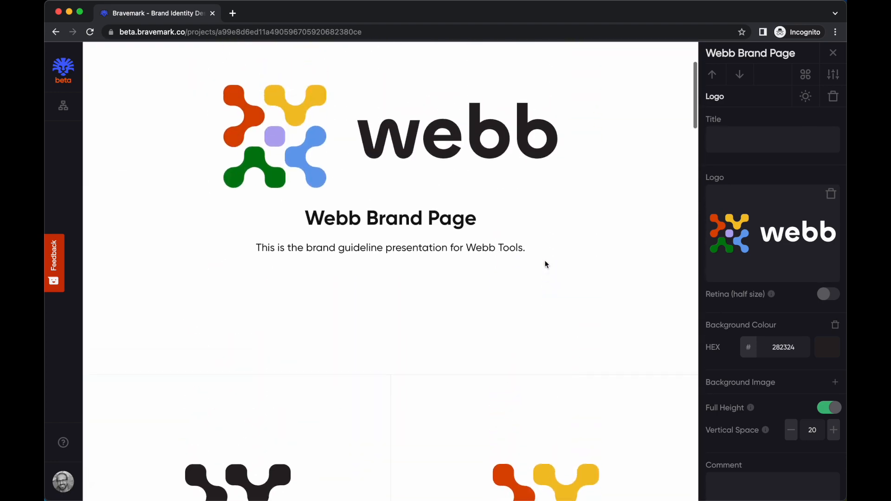
pyautogui.scroll(-12, 546, 263)
pyautogui.scroll(-15, 546, 263)
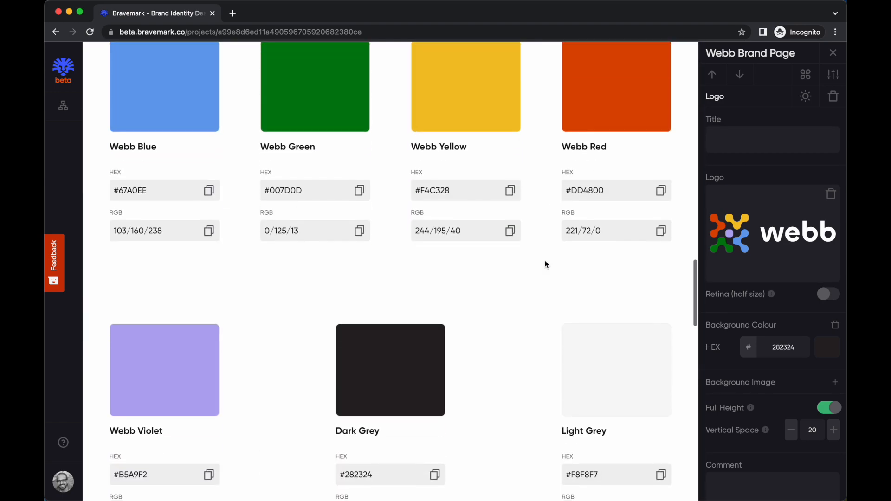
pyautogui.scroll(-5, 547, 265)
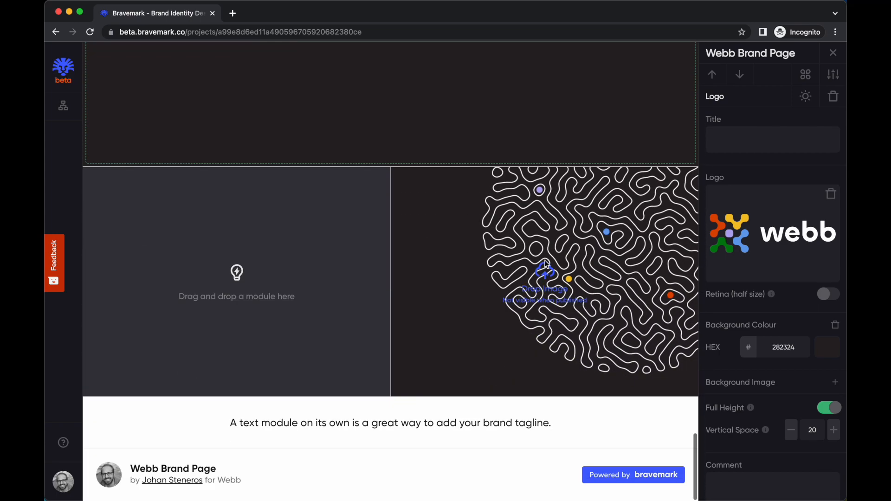
pyautogui.scroll(7, 431, 288)
pyautogui.scroll(10, 431, 288)
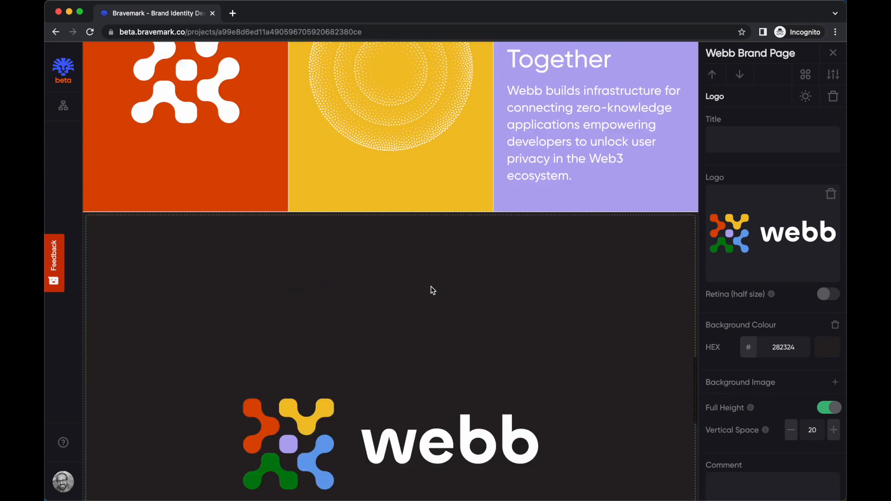
pyautogui.scroll(-3, 431, 288)
pyautogui.scroll(5, 431, 288)
pyautogui.scroll(10, 432, 290)
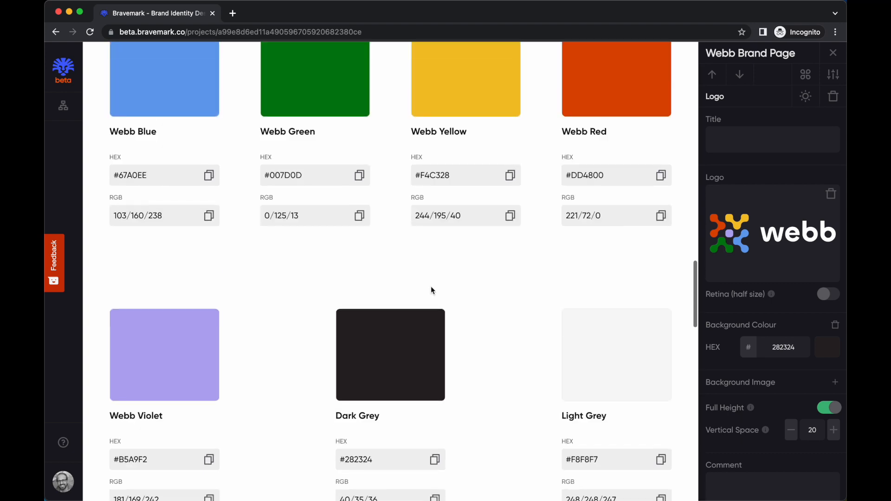
pyautogui.scroll(15, 431, 289)
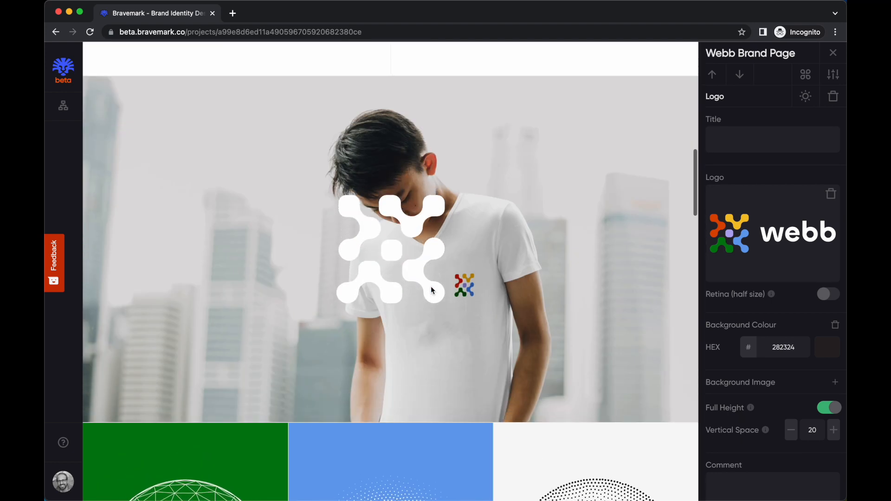
pyautogui.scroll(-18, 431, 289)
pyautogui.scroll(-20, 431, 289)
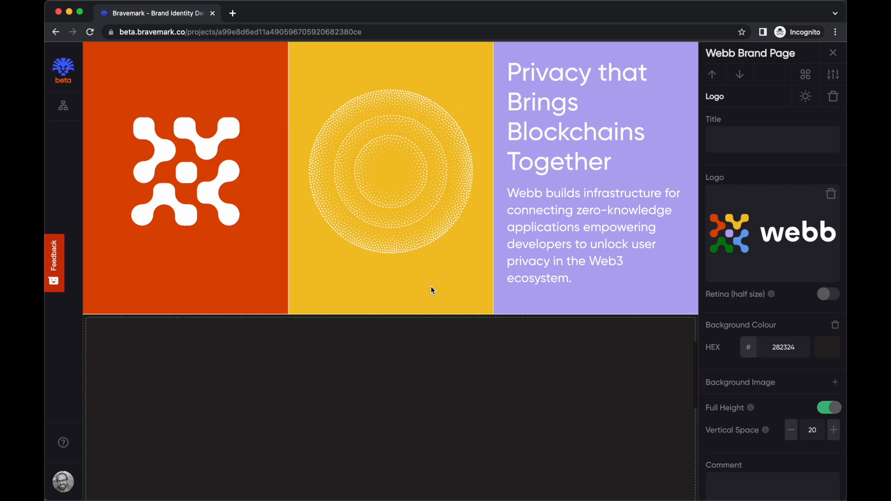
# Switch to Sketch and select the ID card holder mockup below the orange banner on the brand board
pyautogui.press('super+Tab')
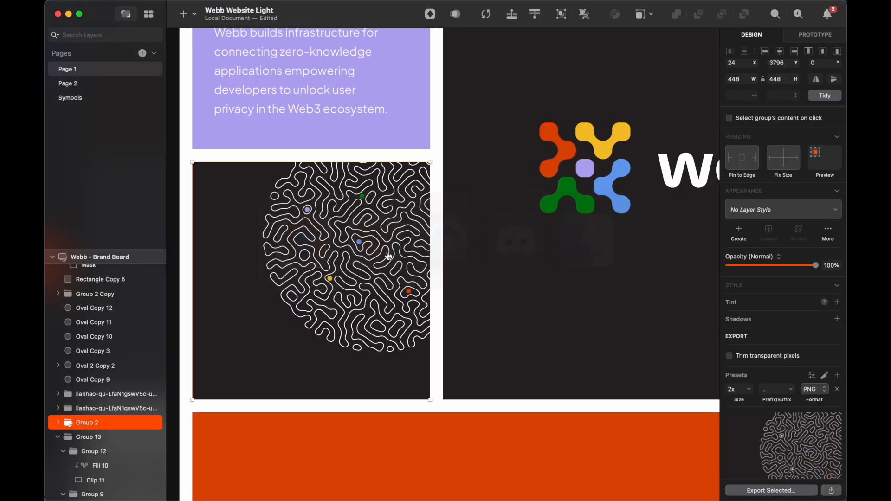
pyautogui.hscroll(3, 389, 335)
pyautogui.scroll(-1, 389, 334)
pyautogui.scroll(-5, 389, 334)
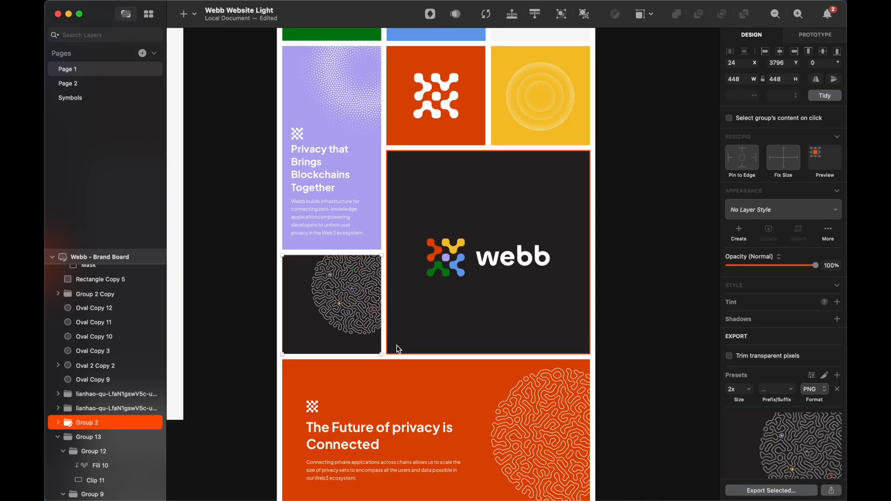
pyautogui.scroll(-5, 398, 348)
pyautogui.scroll(-5, 383, 376)
pyautogui.hscroll(-1, 383, 376)
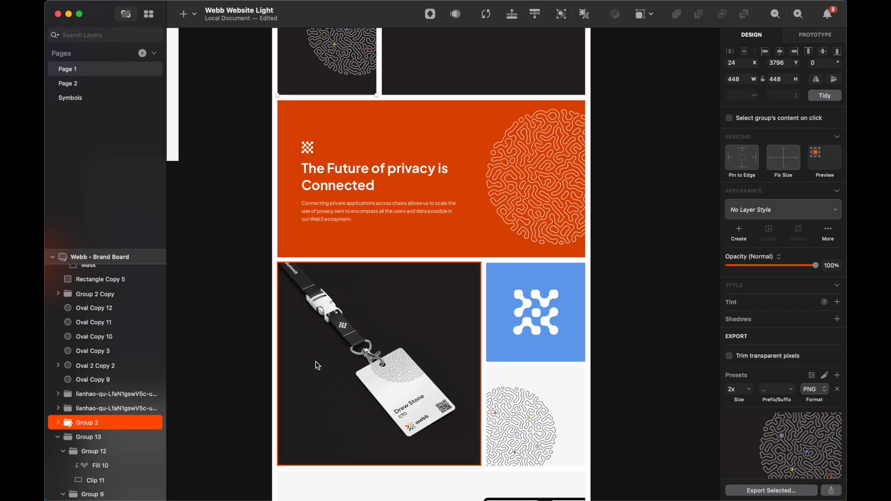
pyautogui.click(397, 357)
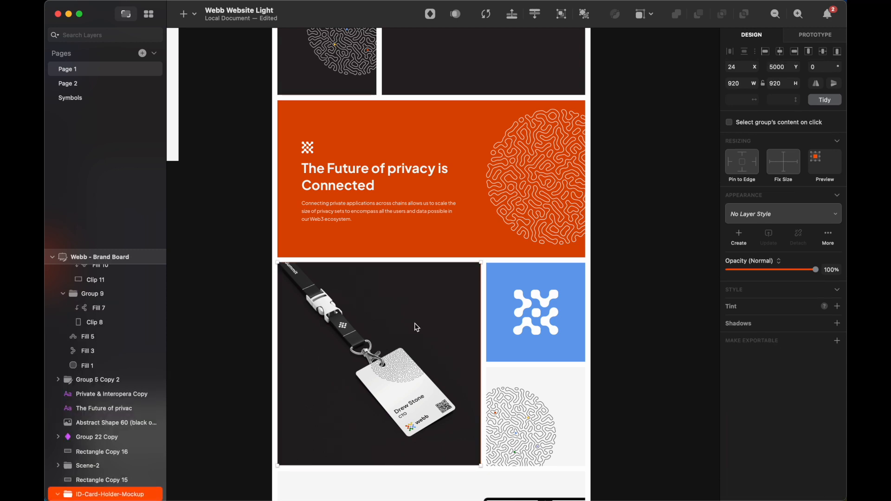
pyautogui.scroll(-2, 377, 352)
pyautogui.hscroll(-1, 377, 357)
pyautogui.moveTo(369, 300); pyautogui.dragTo(422, 301)
pyautogui.press('super+z')
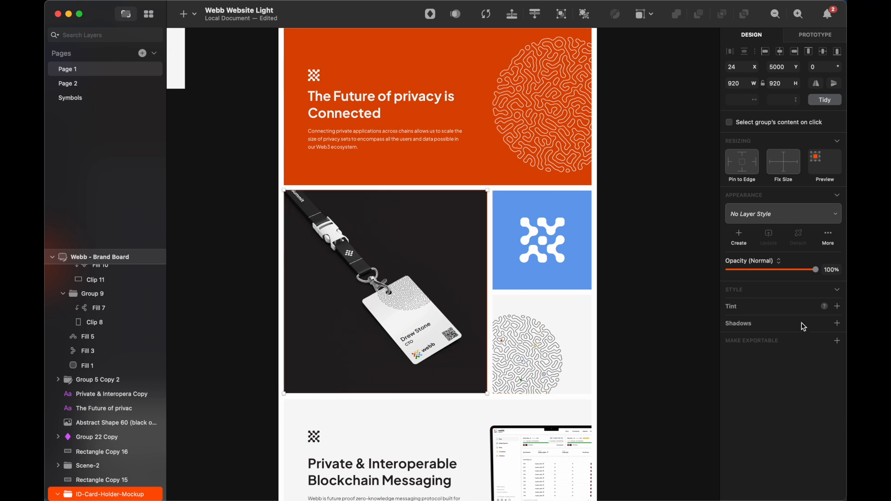
# Make the ID card holder mockup exportable as a 2x PNG and export it to the Desktop as card
pyautogui.click(838, 342)
pyautogui.click(736, 392)
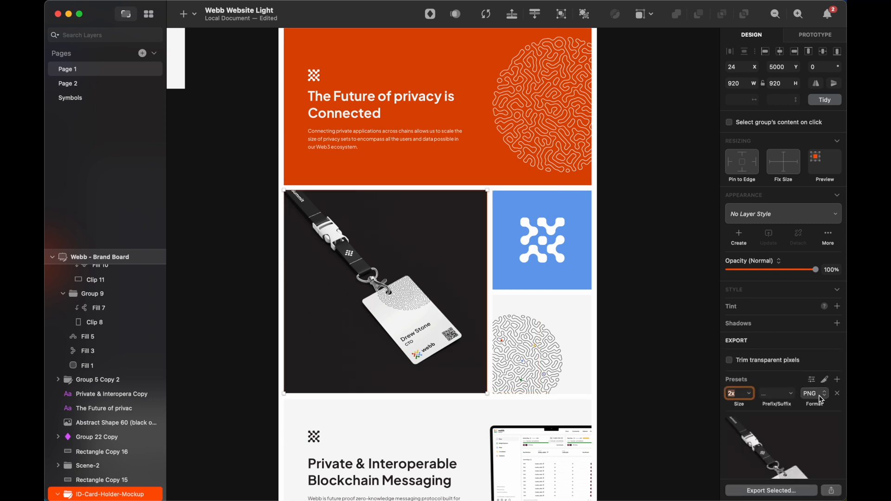
pyautogui.press('super+shift+e')
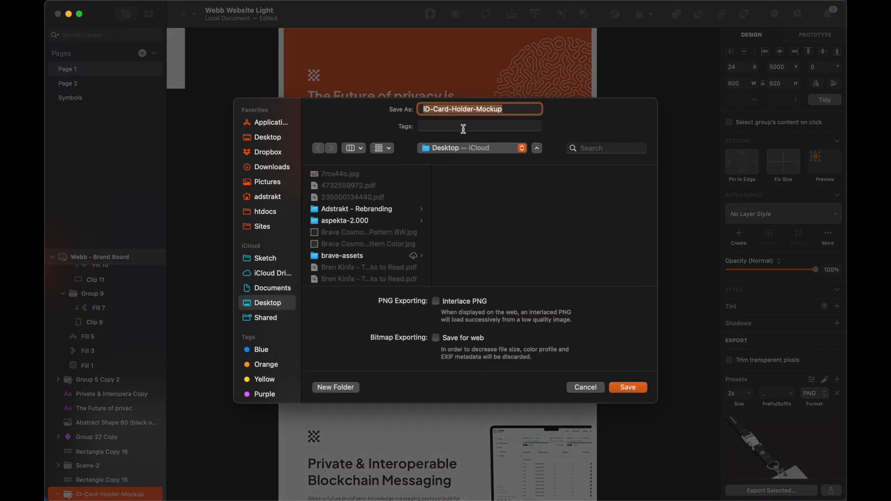
pyautogui.write('c')
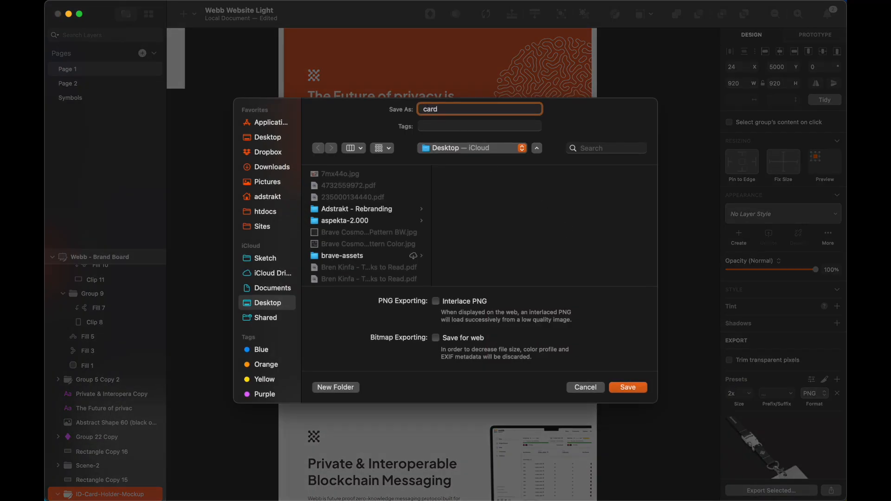
pyautogui.write('ard')
pyautogui.press('Return')
# Switch to the Bravemark page in Chrome and place an Image module in the empty cell of the maze-pattern stack
pyautogui.press('super+Tab')
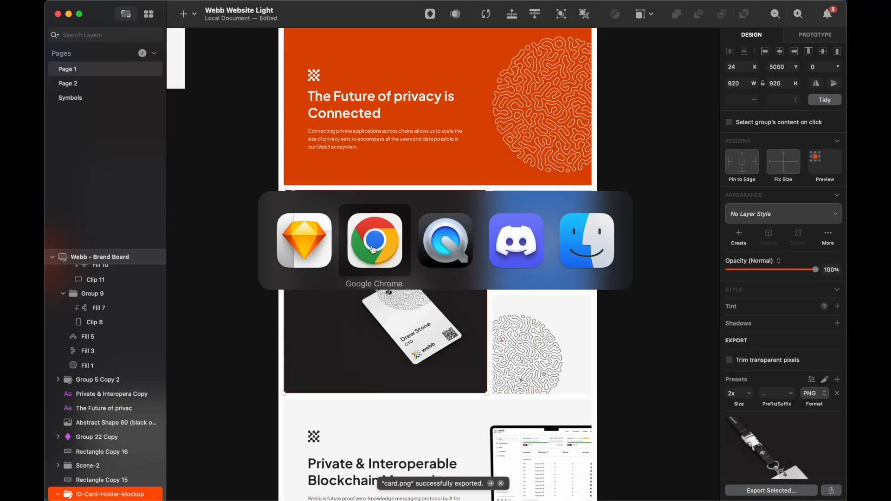
pyautogui.click(293, 297)
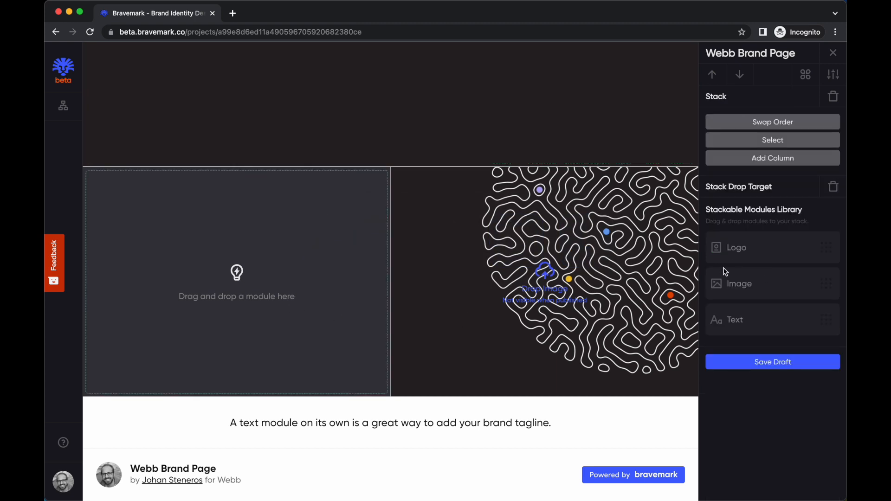
pyautogui.moveTo(746, 288); pyautogui.dragTo(277, 302)
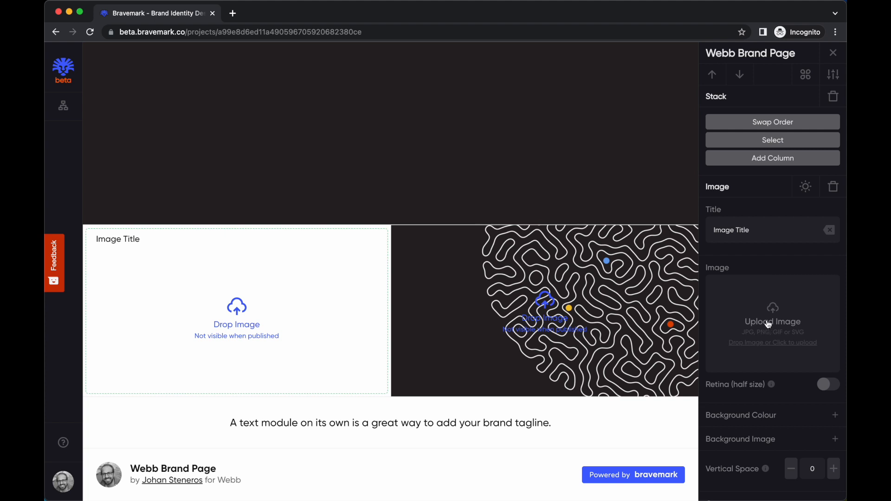
# Give the new Image module a background image and upload card.png from the Desktop for it
pyautogui.click(835, 415)
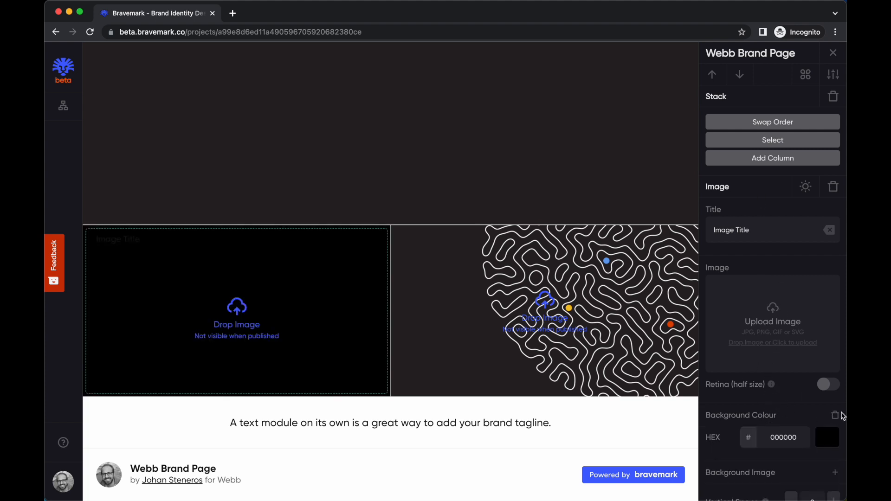
pyautogui.click(835, 415)
pyautogui.scroll(-2, 787, 415)
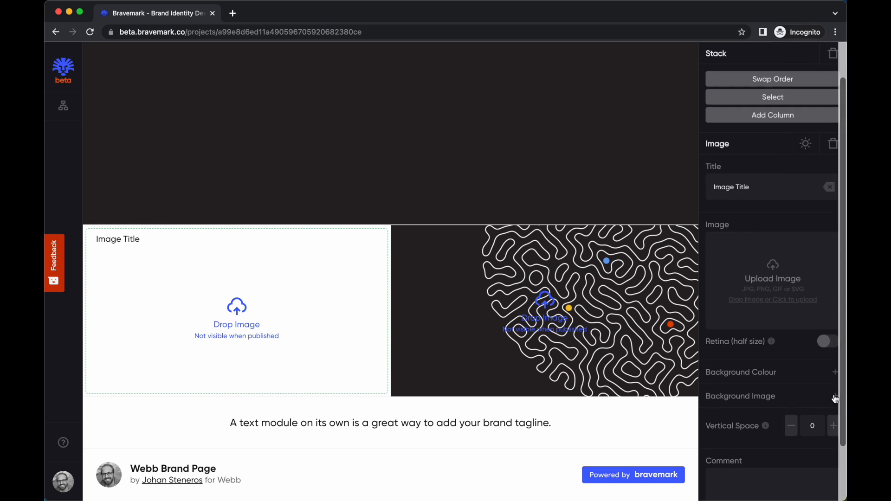
pyautogui.click(834, 396)
pyautogui.scroll(-4, 766, 444)
pyautogui.click(774, 327)
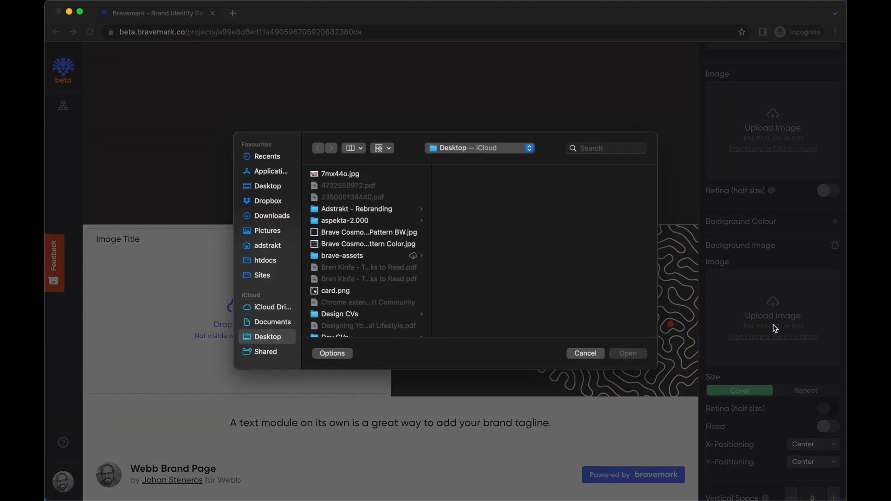
pyautogui.press('Return')
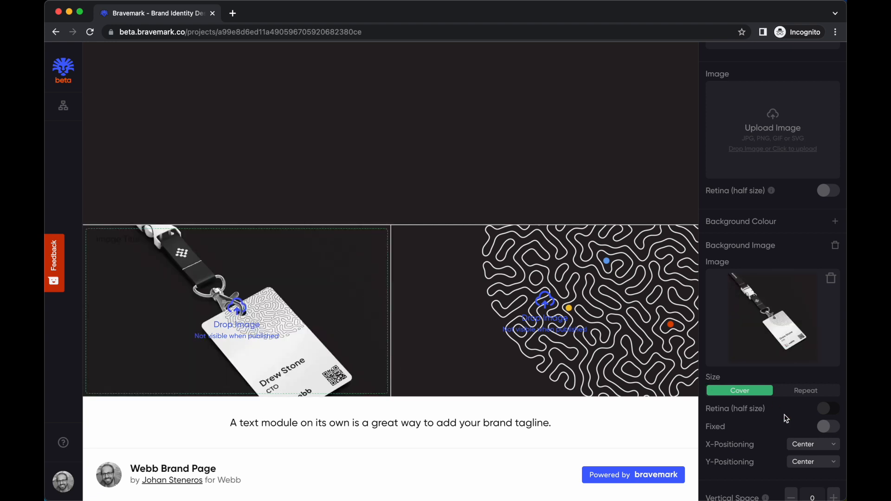
# Set the ID card image module's vertical space to 50
pyautogui.scroll(-3, 786, 419)
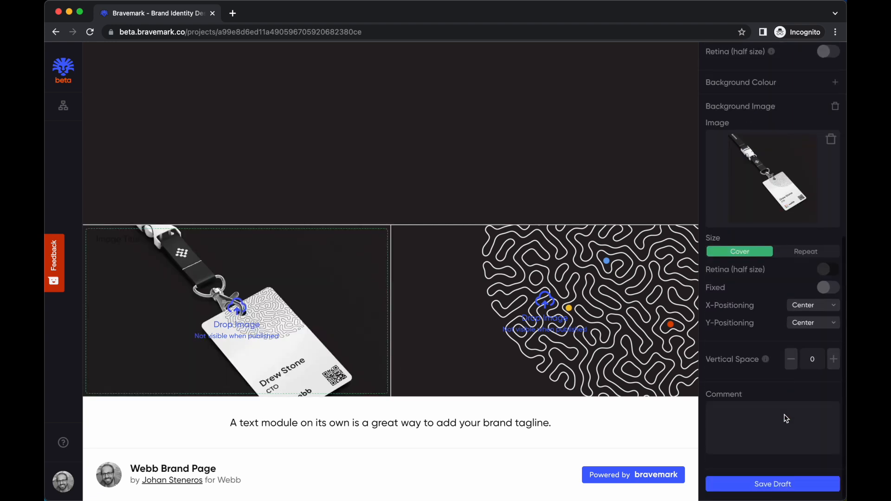
pyautogui.click(833, 360)
pyautogui.click(833, 360)
pyautogui.click(833, 360)
pyautogui.click(834, 360)
pyautogui.click(833, 360)
pyautogui.click(834, 360)
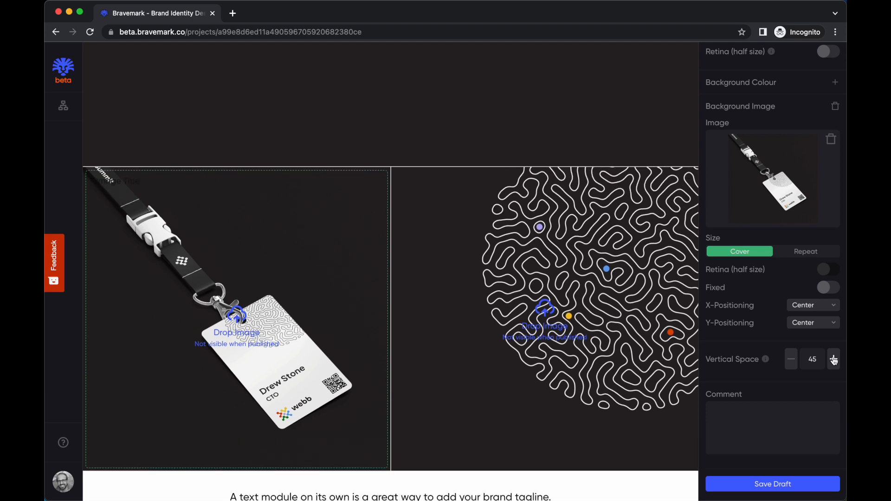
pyautogui.click(834, 360)
pyautogui.scroll(-3, 526, 288)
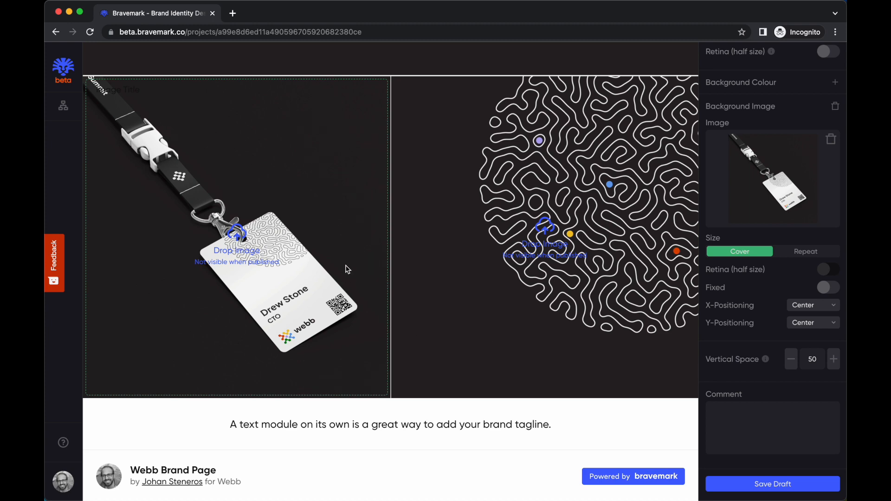
# Delete the brand tagline text module below the ID card and maze-pattern stack
pyautogui.scroll(2, 487, 291)
pyautogui.scroll(-2, 487, 291)
pyautogui.scroll(1, 488, 291)
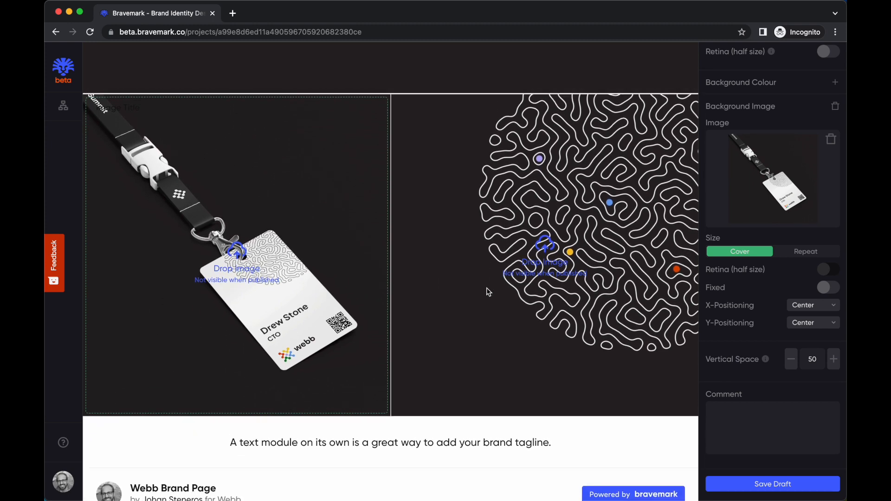
pyautogui.scroll(1, 488, 291)
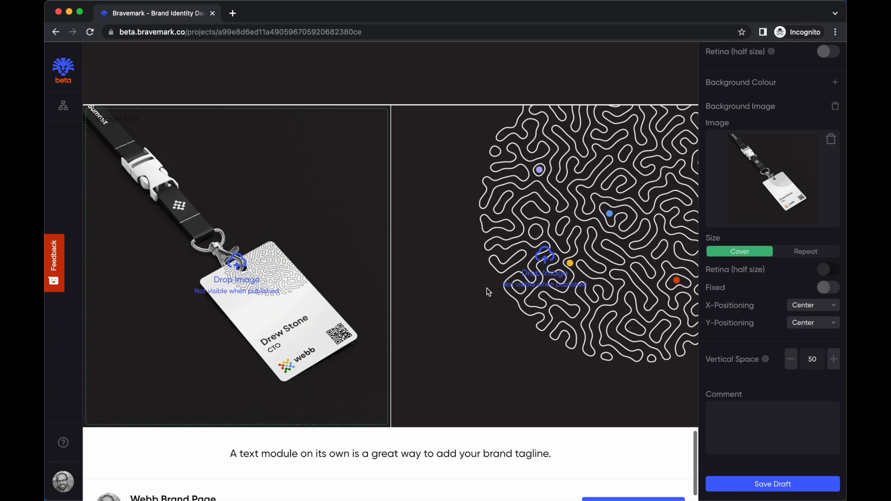
pyautogui.scroll(-2, 487, 292)
pyautogui.click(618, 423)
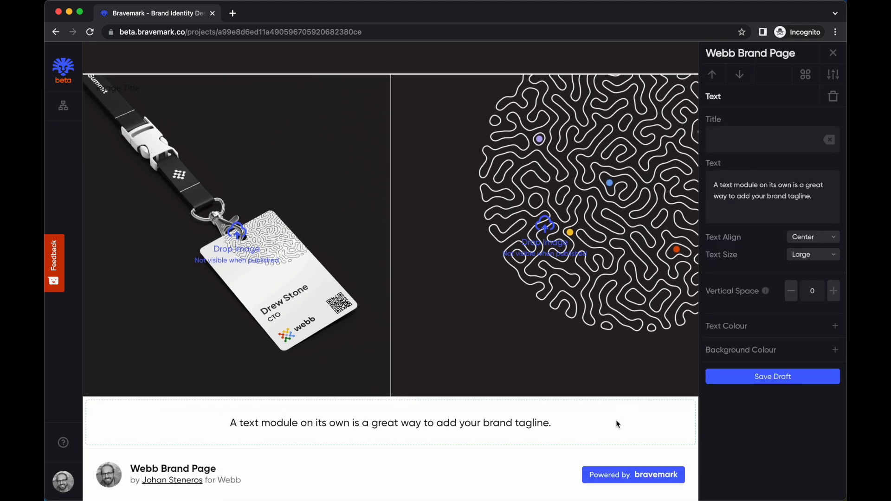
pyautogui.press('BackSpace')
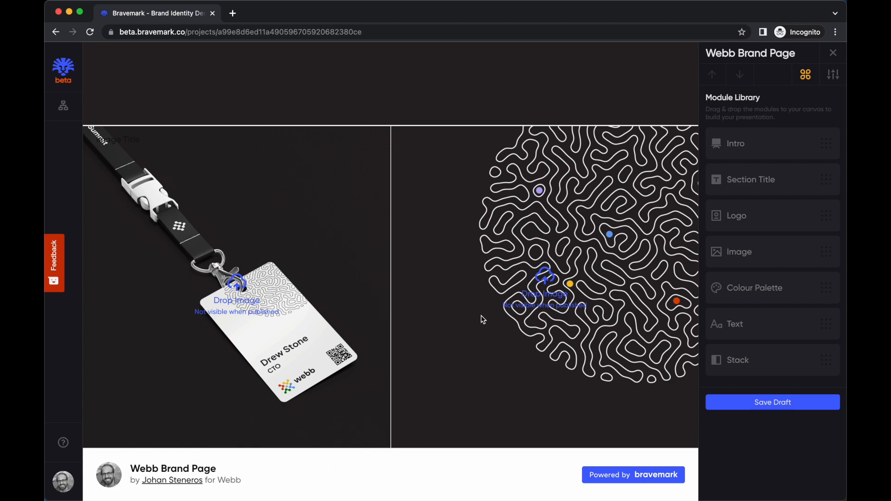
# Move the orange, yellow and violet three-column stack down to the end of the page, below the ID card stack
pyautogui.scroll(15, 482, 319)
pyautogui.scroll(-10, 482, 320)
pyautogui.scroll(6, 483, 319)
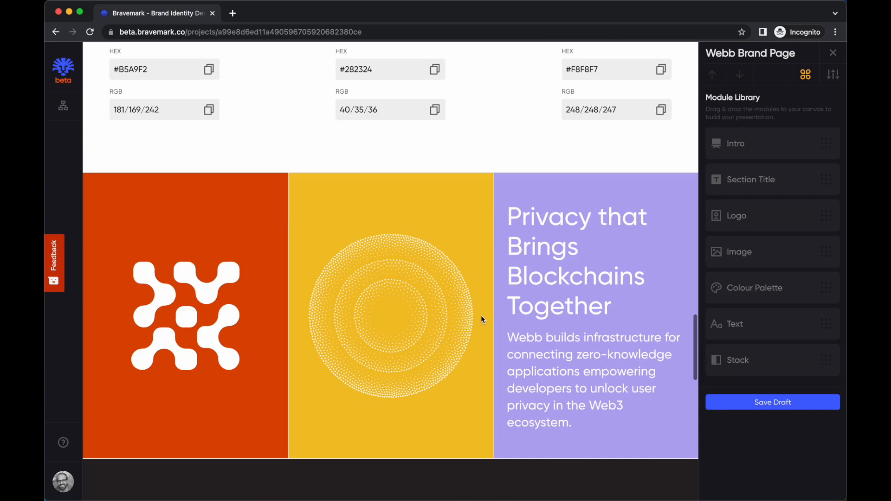
pyautogui.scroll(-15, 481, 319)
pyautogui.scroll(11, 481, 319)
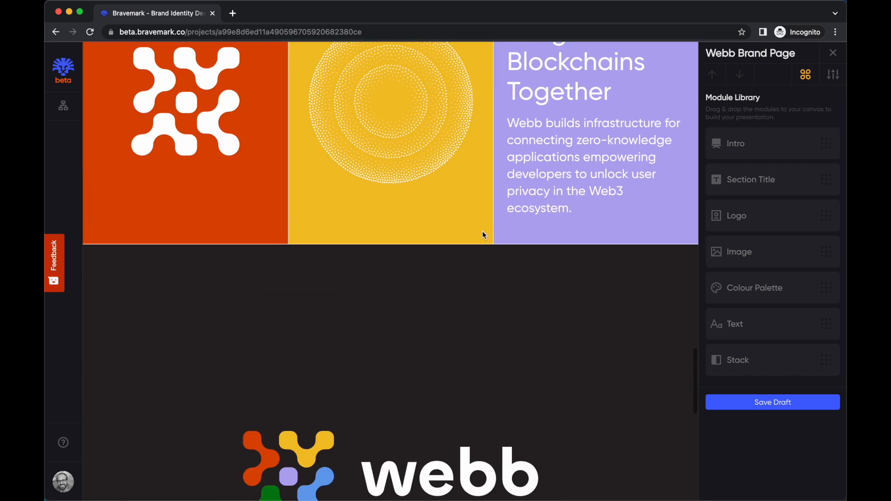
pyautogui.click(482, 234)
pyautogui.click(773, 138)
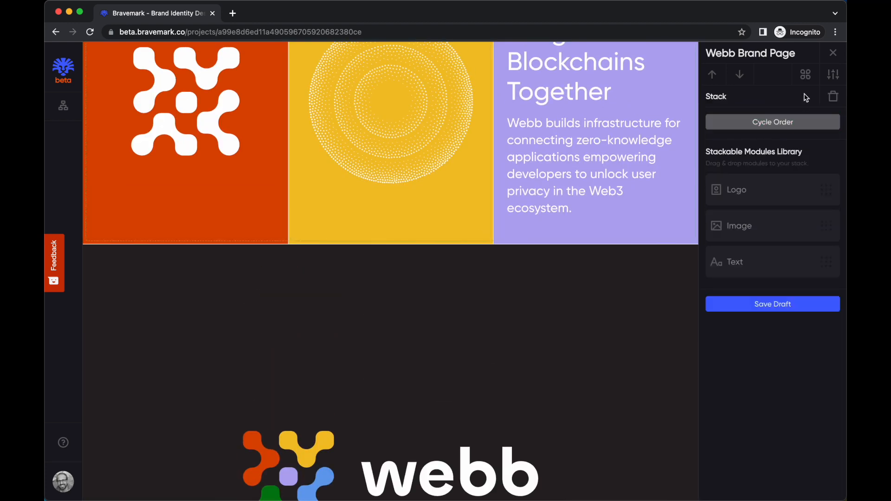
pyautogui.click(741, 77)
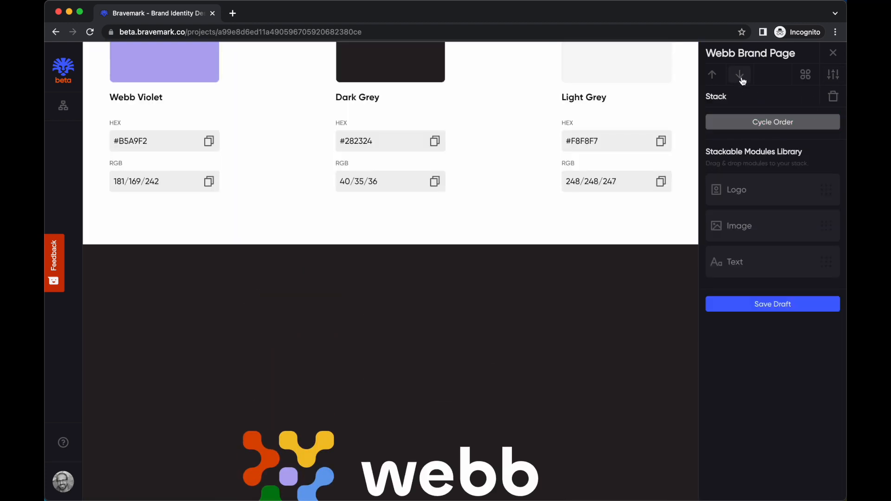
pyautogui.scroll(-10, 552, 321)
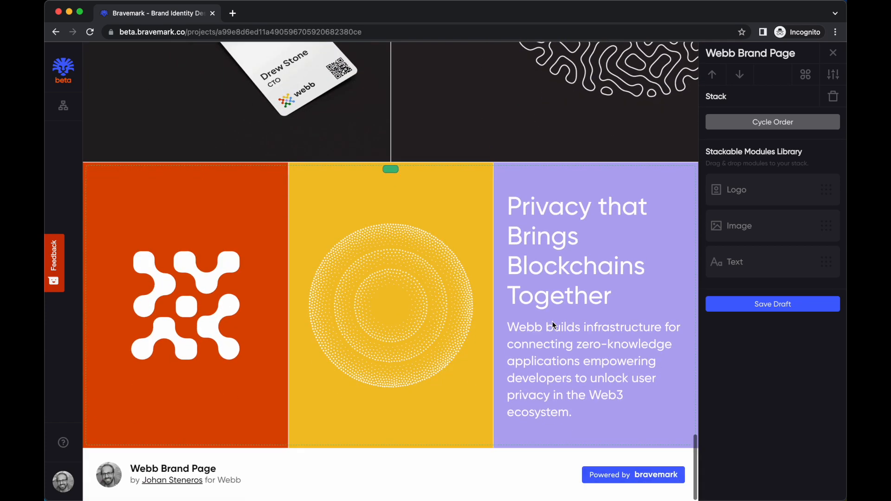
# Review the brand page in full-width preview from the header logo to the colour palette, checking the module order
pyautogui.scroll(10, 552, 322)
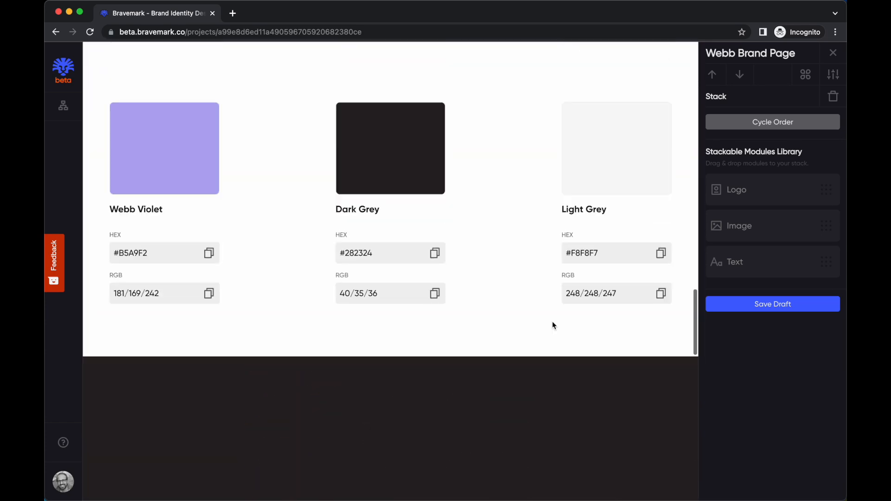
pyautogui.scroll(10, 552, 322)
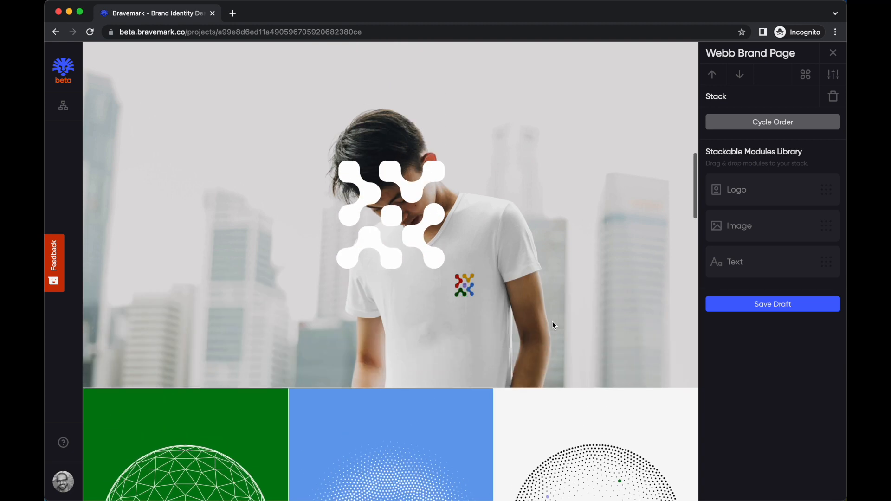
pyautogui.scroll(8, 552, 325)
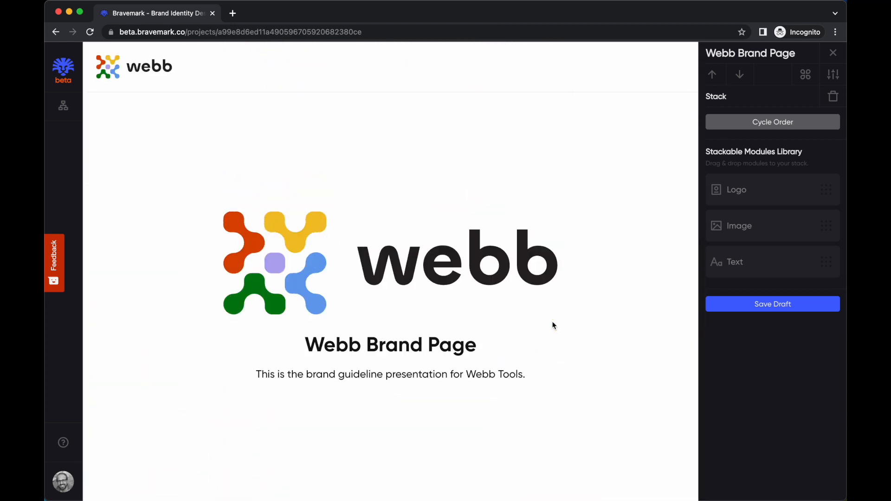
pyautogui.press('Escape')
pyautogui.scroll(-2, 578, 353)
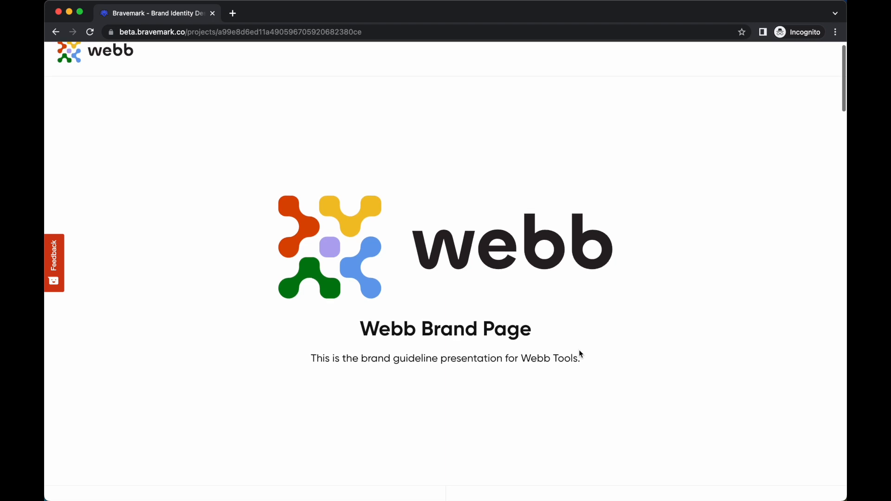
pyautogui.scroll(1, 579, 354)
pyautogui.scroll(-3, 579, 354)
pyautogui.scroll(-15, 580, 353)
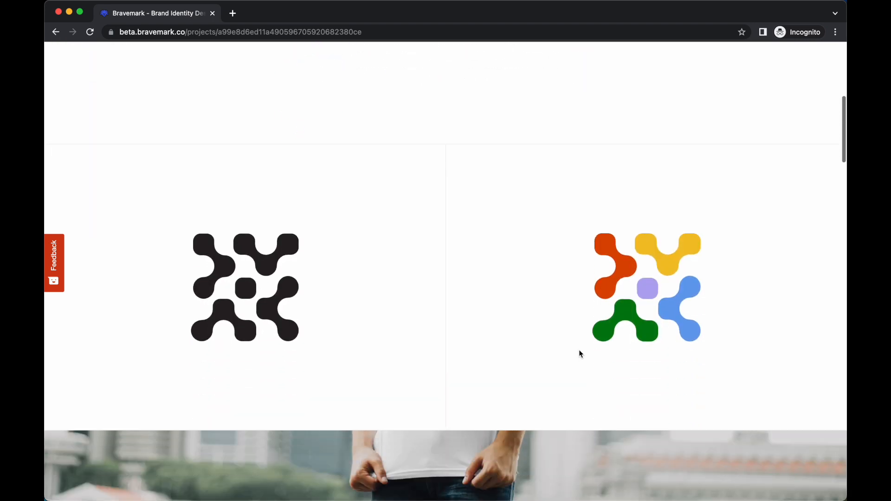
pyautogui.scroll(-20, 579, 354)
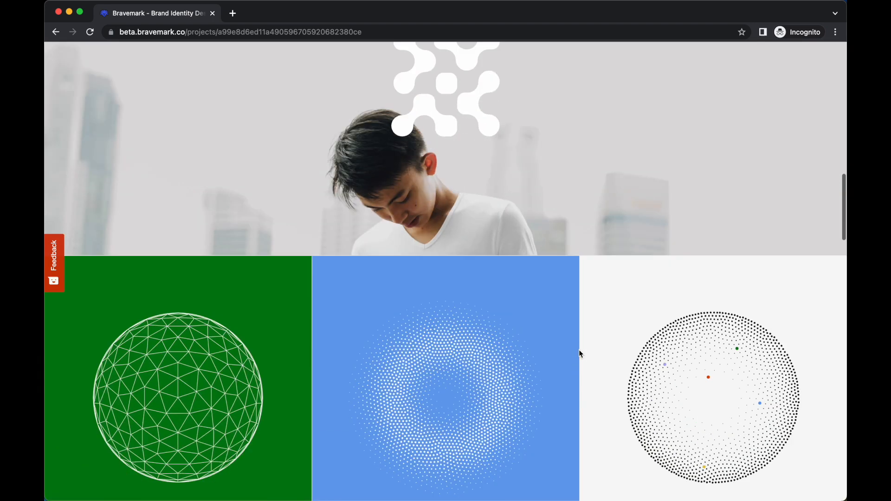
pyautogui.scroll(-20, 579, 353)
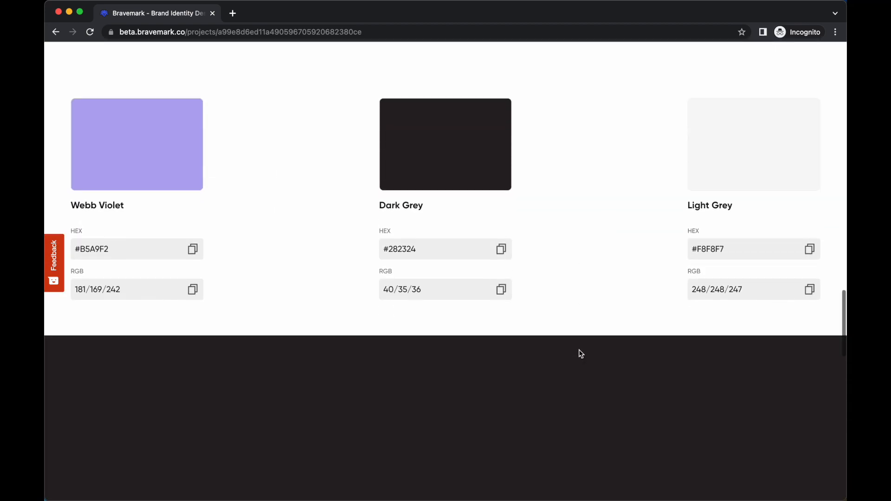
pyautogui.scroll(20, 580, 354)
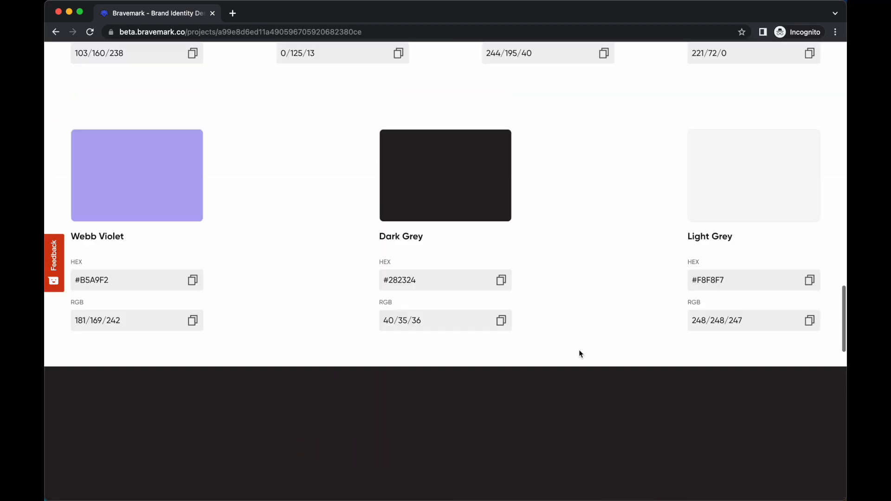
pyautogui.scroll(-15, 578, 352)
pyautogui.scroll(10, 578, 353)
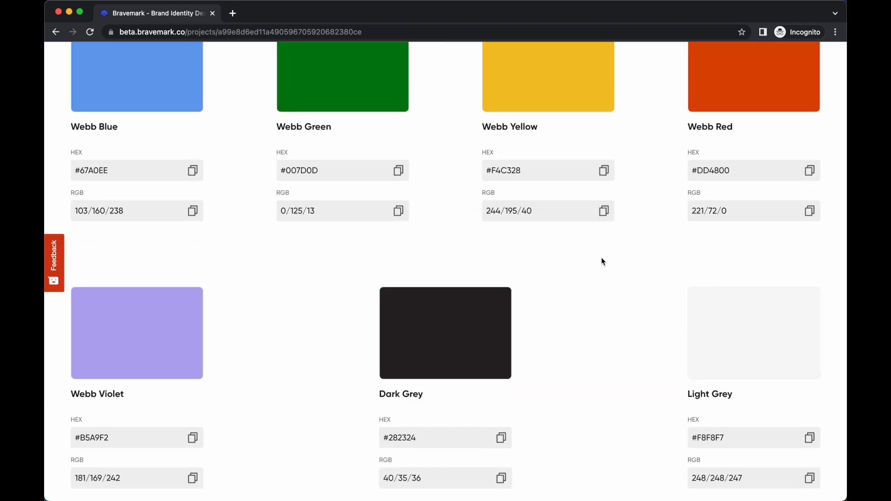
# Move the Colour Palette module down to the end of the page, below the orange, yellow and violet stack
pyautogui.press('Escape')
pyautogui.click(631, 277)
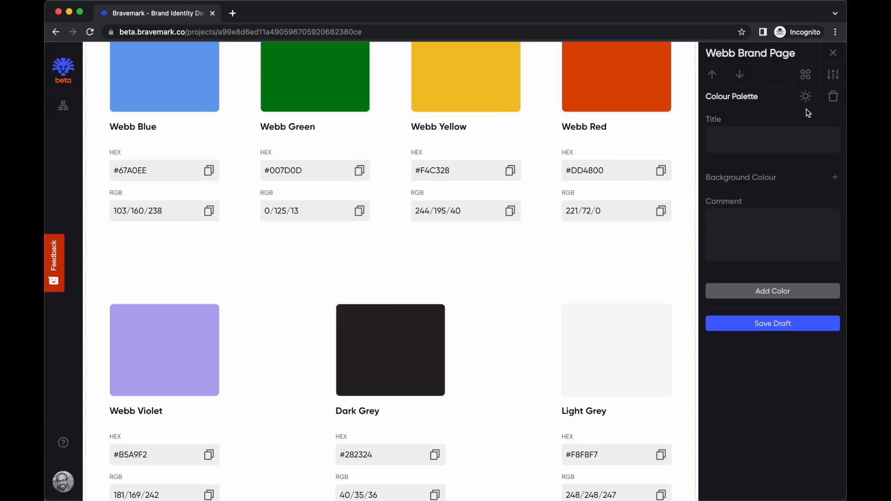
pyautogui.click(740, 75)
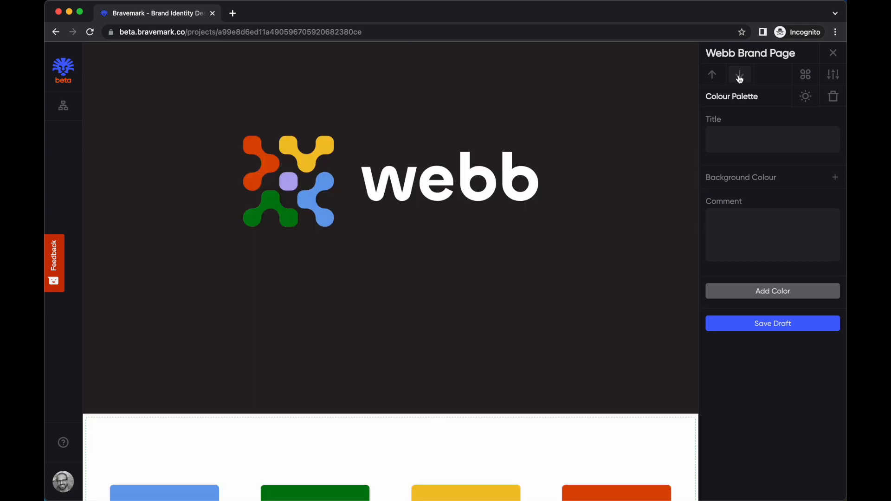
pyautogui.click(740, 75)
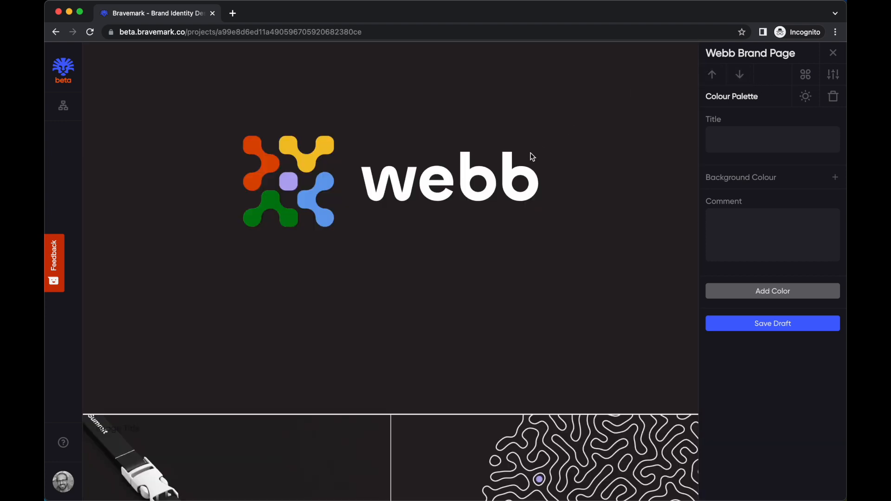
pyautogui.scroll(5, 530, 154)
pyautogui.scroll(-15, 531, 156)
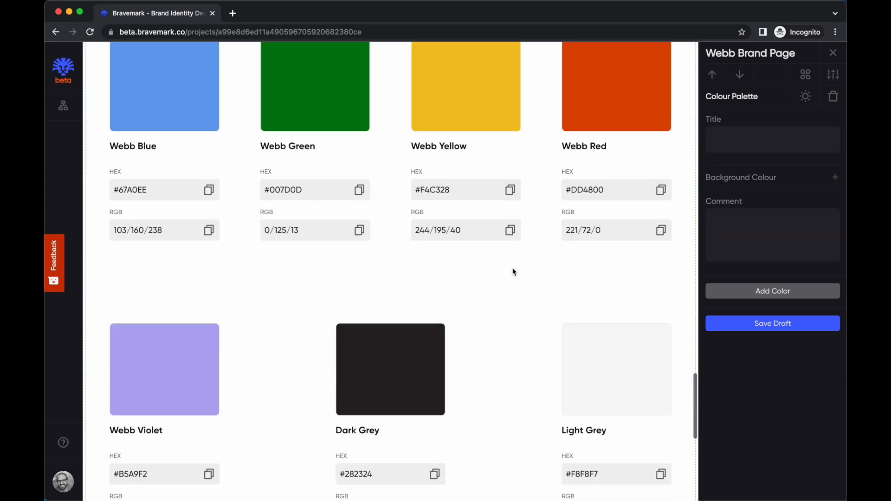
pyautogui.scroll(2, 522, 243)
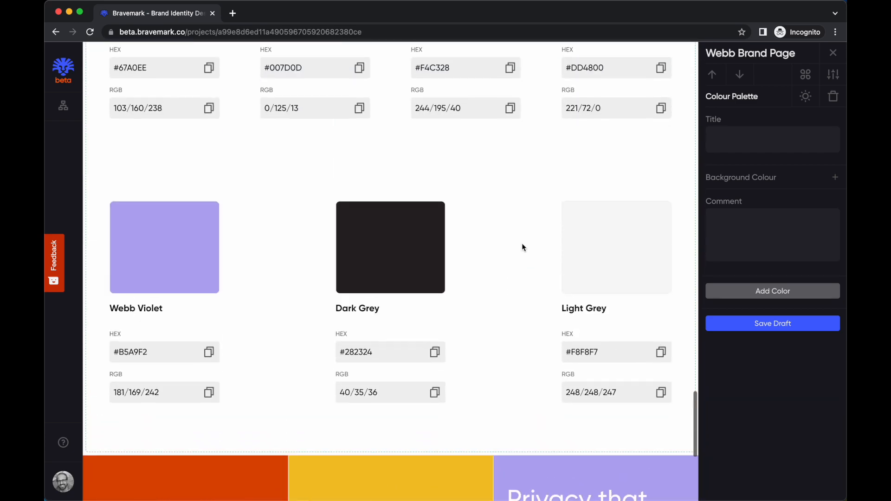
pyautogui.click(741, 80)
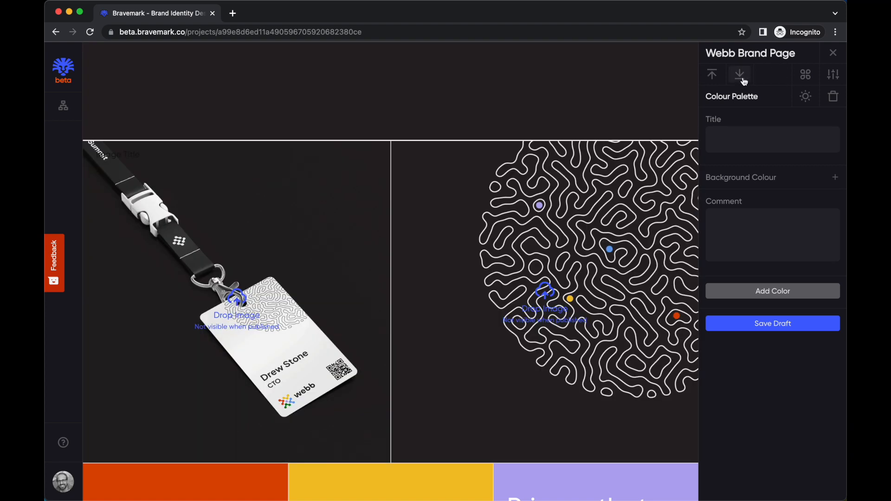
pyautogui.scroll(-15, 544, 300)
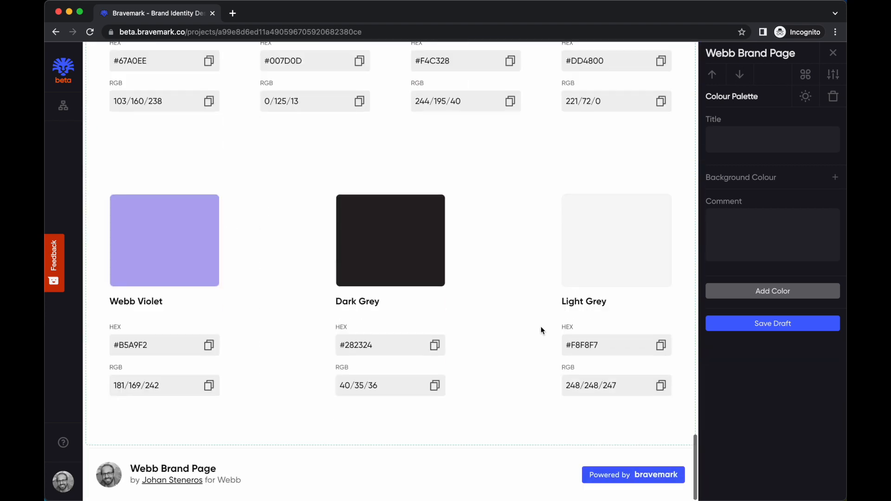
# Move the Colour Palette module up to the beginning of the page's module order, above the logo stack
pyautogui.scroll(8, 541, 327)
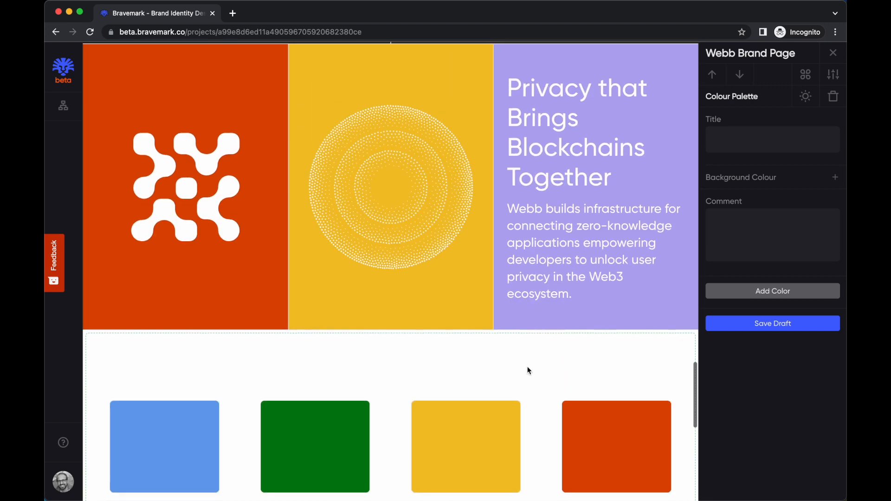
pyautogui.scroll(-7, 533, 358)
pyautogui.scroll(-3, 526, 379)
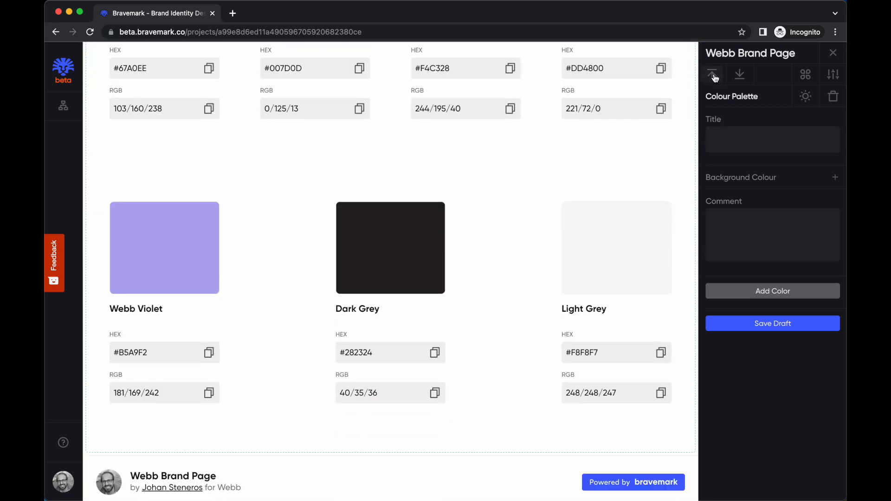
pyautogui.click(715, 77)
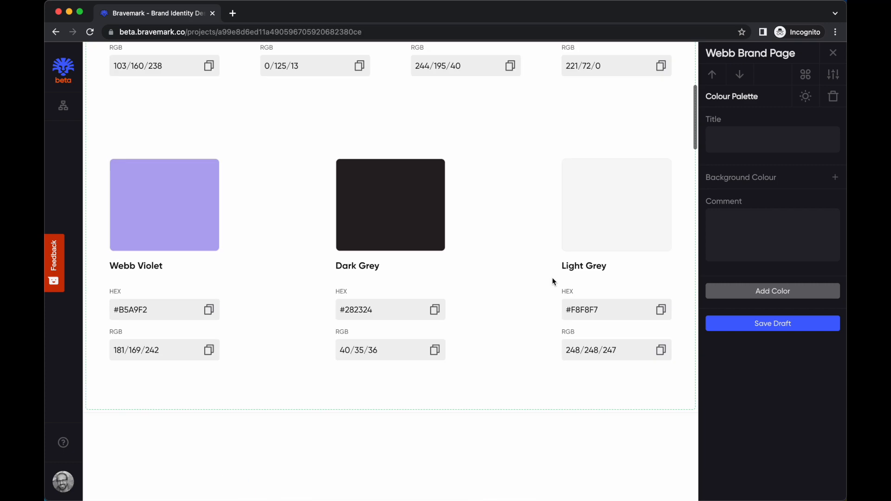
pyautogui.scroll(6, 552, 281)
pyautogui.scroll(-1, 452, 235)
# Return the Colour Palette module to the end of the page, below the orange, yellow and violet stack
pyautogui.press('shift')
pyautogui.keyDown('shift'); pyautogui.click(740, 74); pyautogui.keyUp('shift')
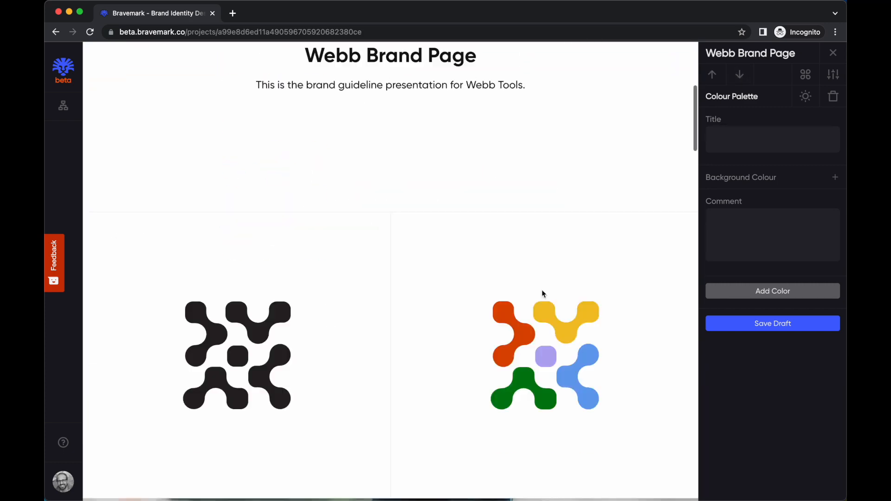
pyautogui.scroll(-20, 542, 292)
pyautogui.scroll(8, 543, 293)
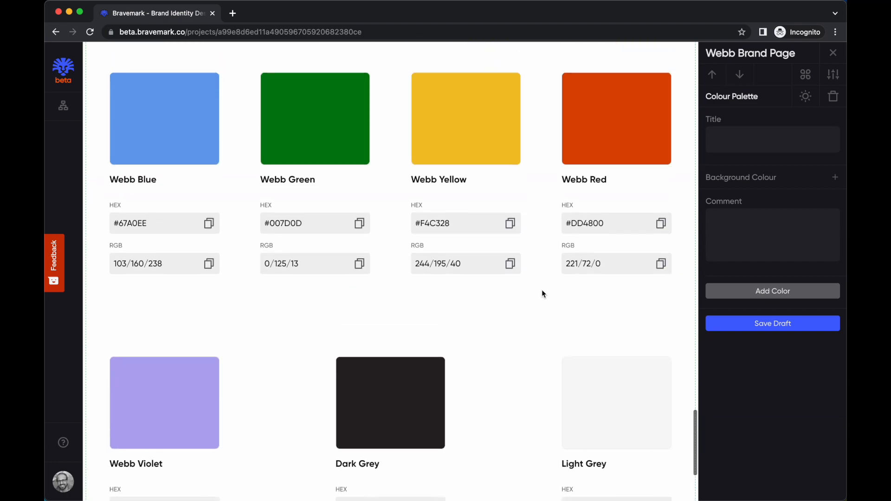
# Review the brand page in full-width preview, from the header logo through the orange, yellow and violet stack
pyautogui.scroll(20, 542, 289)
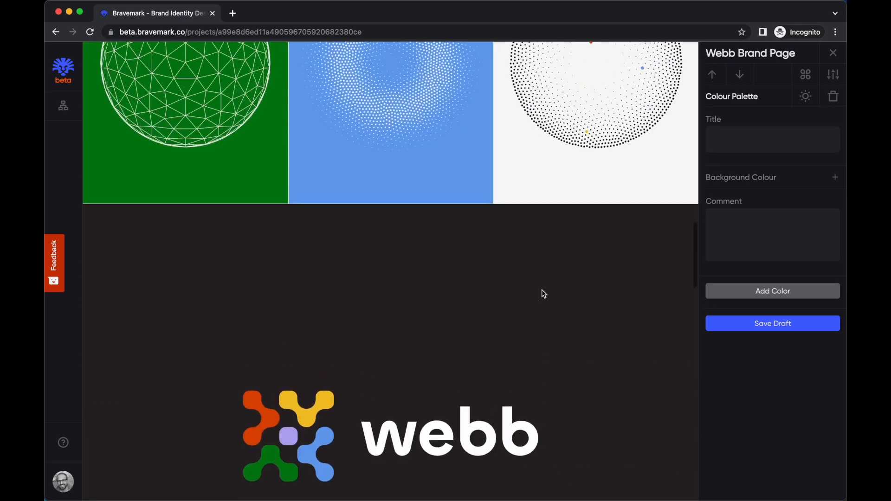
pyautogui.scroll(15, 541, 289)
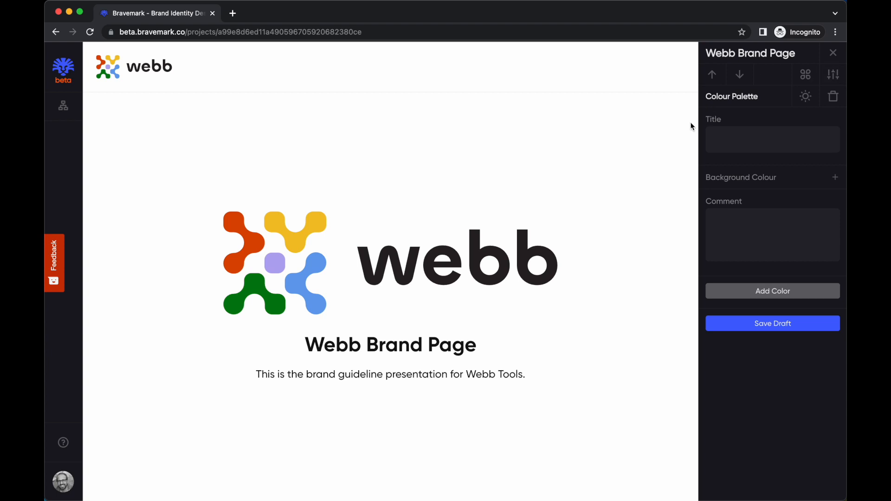
pyautogui.press('Escape')
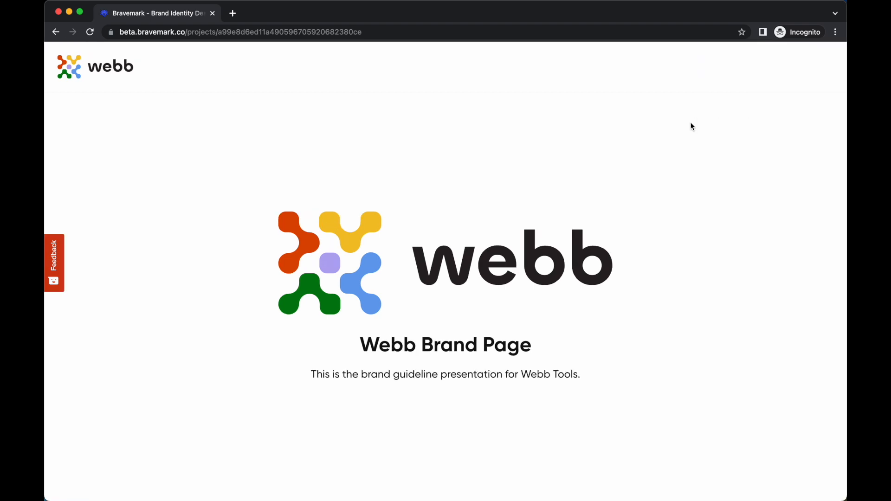
pyautogui.scroll(-20, 622, 265)
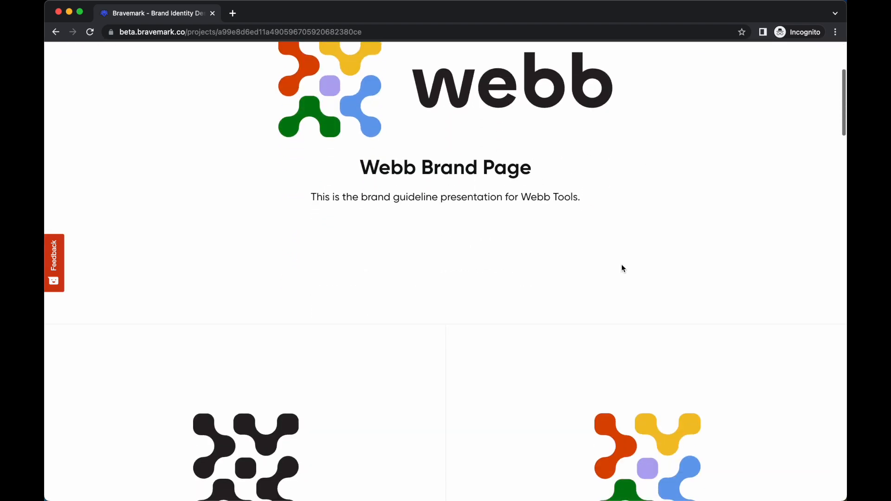
pyautogui.scroll(-20, 622, 268)
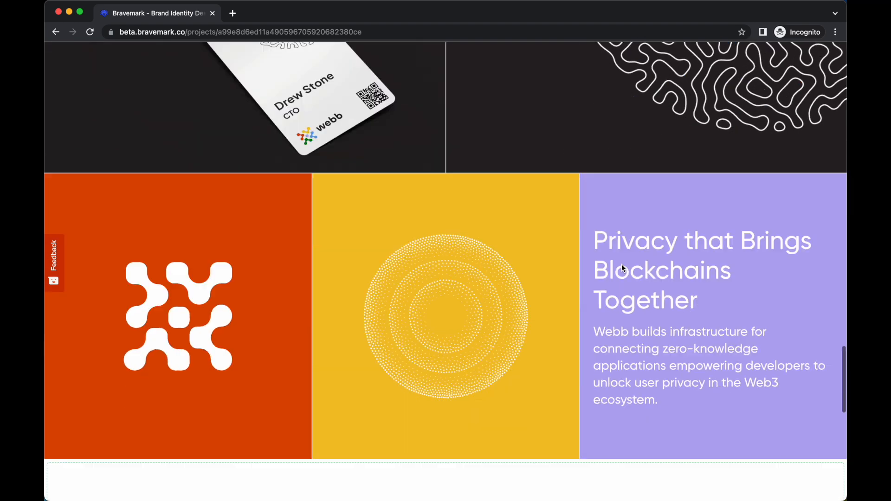
pyautogui.scroll(20, 621, 267)
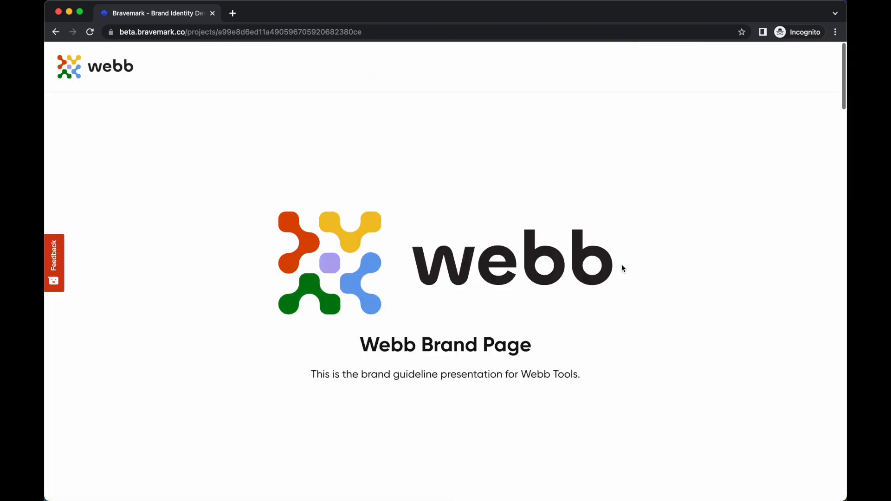
pyautogui.press('Escape')
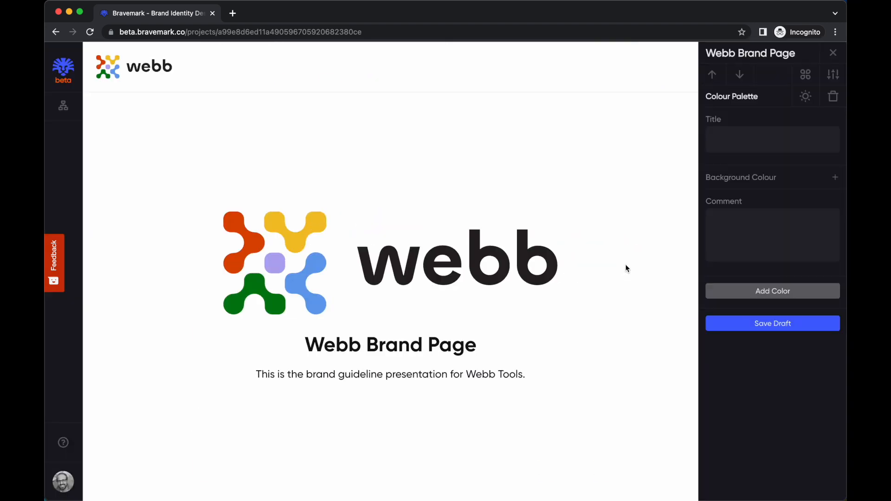
# Save the draft and publish the brand page with the page path "webb"
pyautogui.click(780, 325)
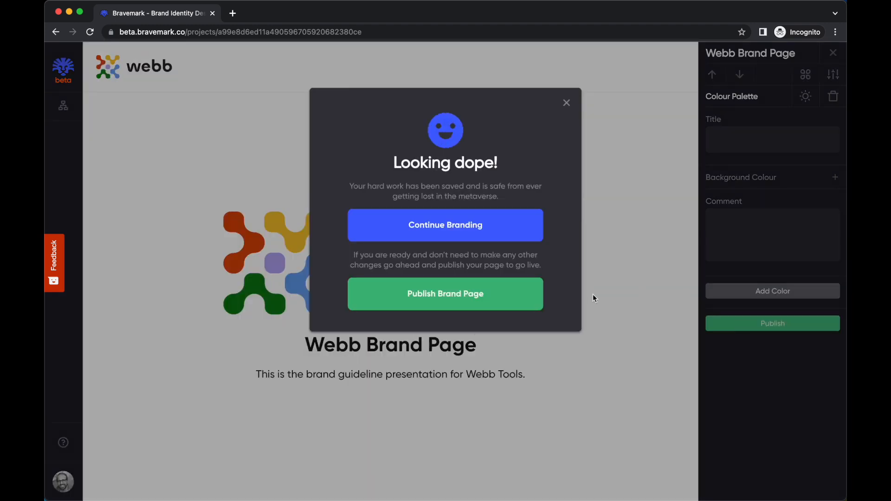
pyautogui.click(450, 295)
pyautogui.click(406, 201)
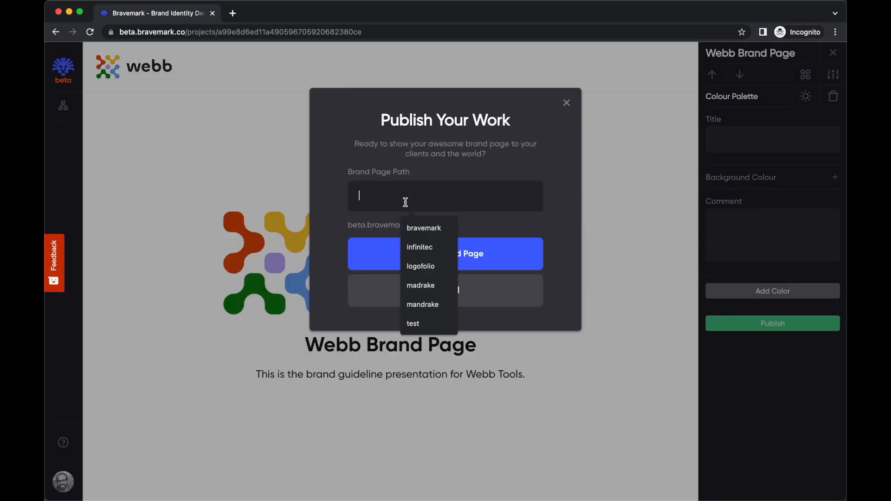
pyautogui.write('webb')
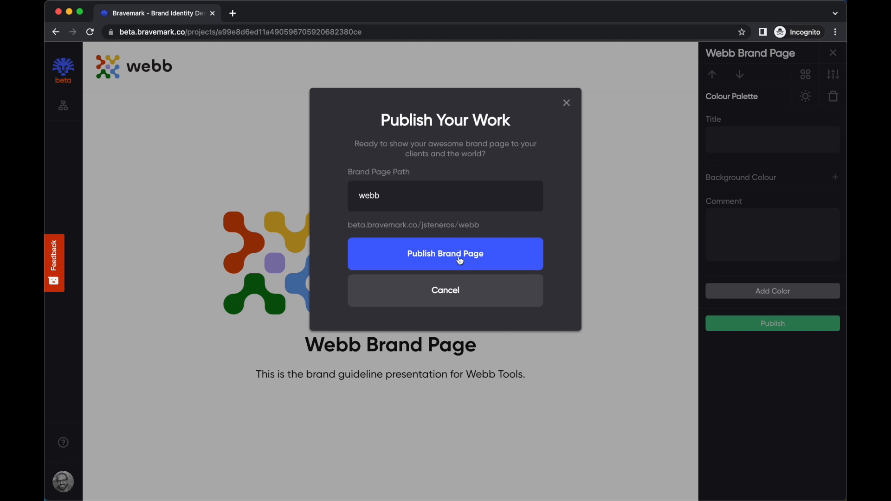
pyautogui.click(459, 260)
# Open the published brand page in a new browser tab from its copied link and check its modules down to the ID card stack
pyautogui.click(533, 232)
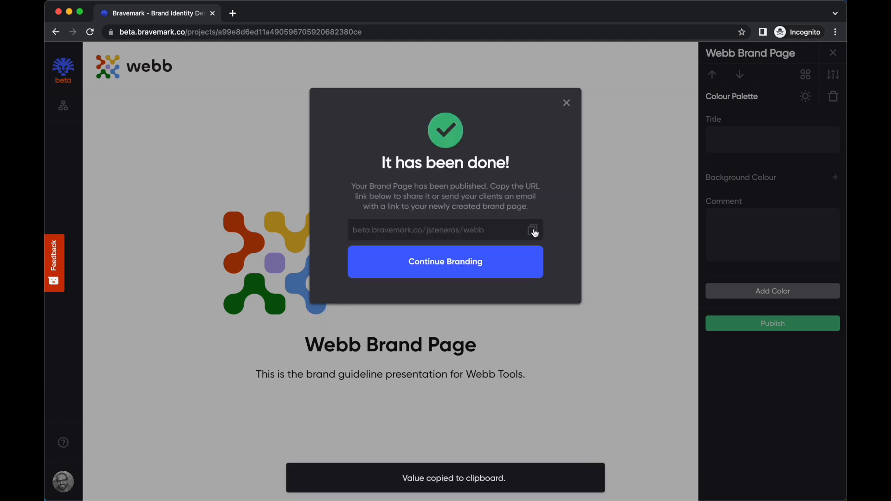
pyautogui.click(456, 268)
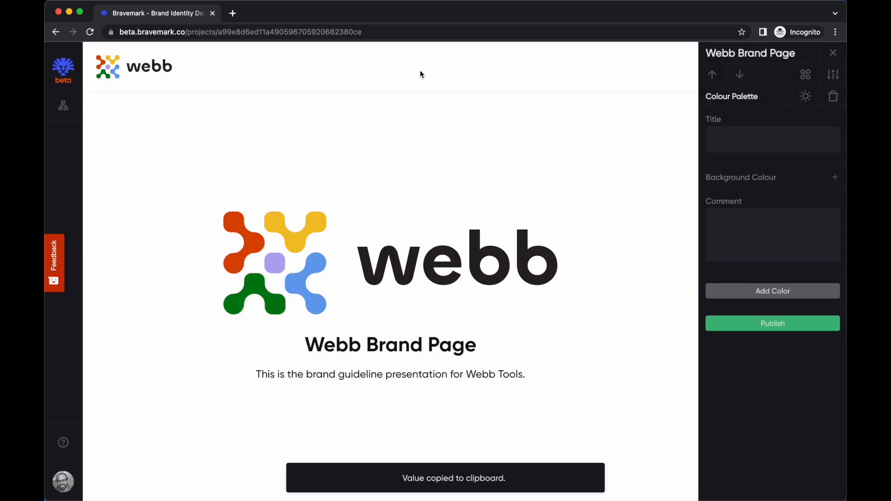
pyautogui.press('super+t')
pyautogui.press('super+v')
pyautogui.press('Return')
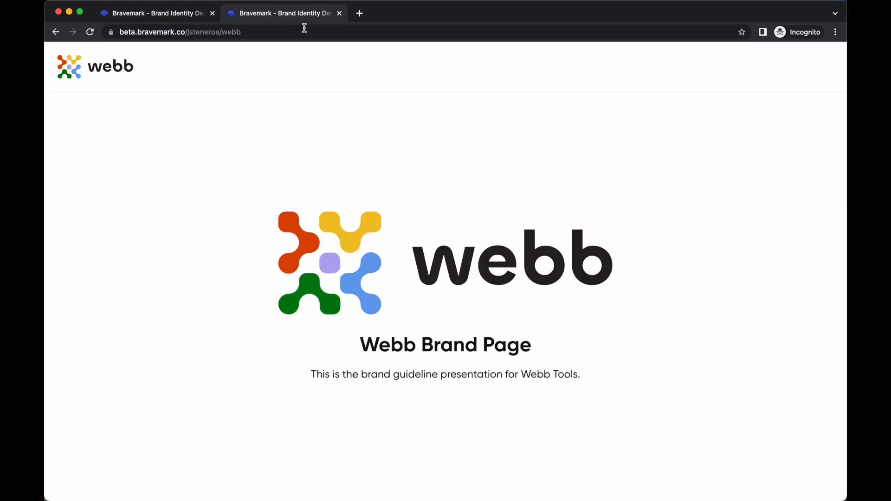
pyautogui.scroll(-10, 224, 297)
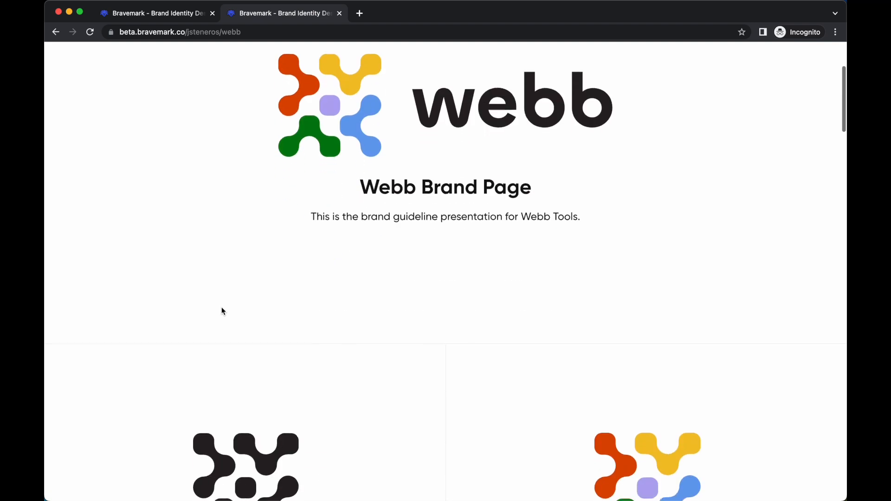
pyautogui.scroll(-11, 222, 307)
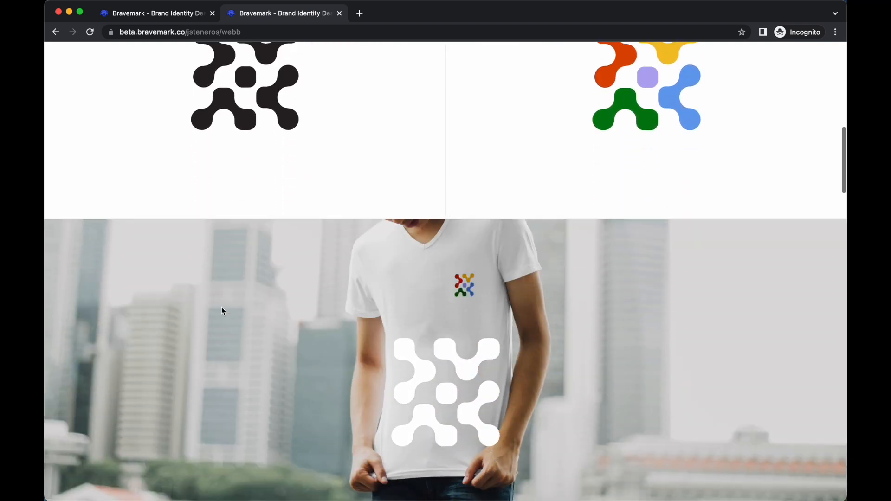
pyautogui.scroll(-9, 221, 307)
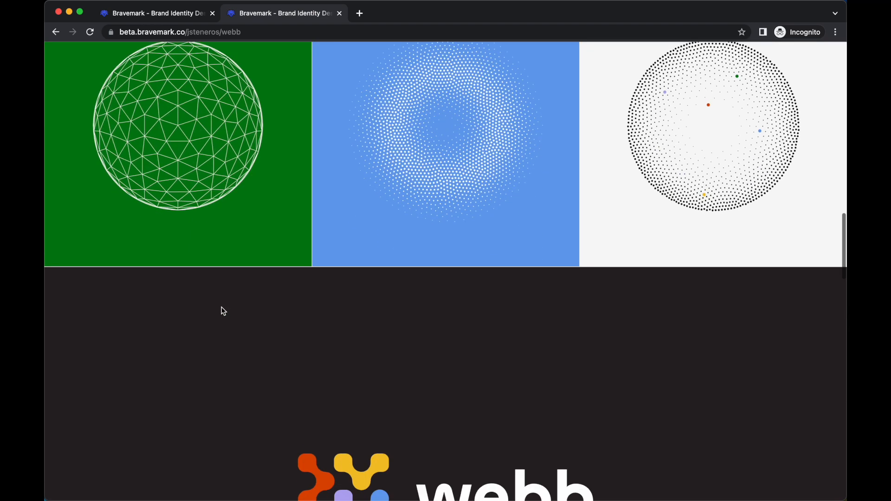
pyautogui.scroll(-5, 223, 311)
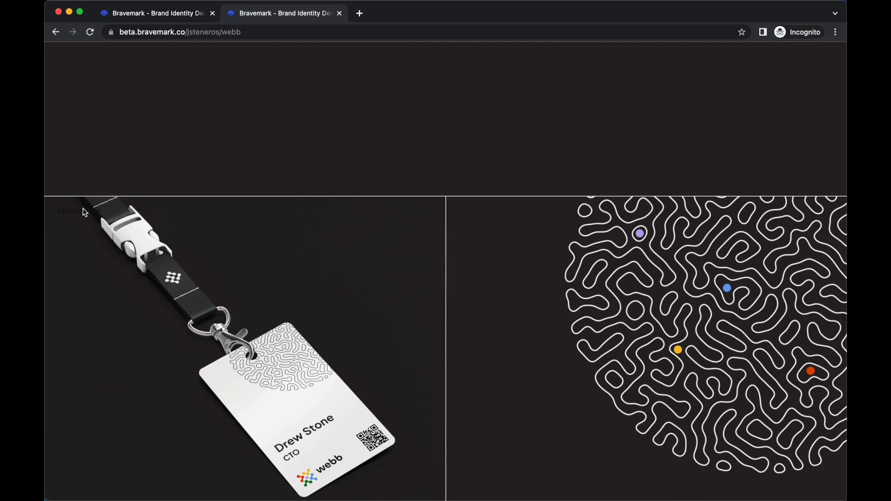
# Switch back to the page editor and clear the placeholder title of the ID card image module
pyautogui.click(179, 14)
pyautogui.scroll(-12, 247, 268)
pyautogui.scroll(-19, 246, 269)
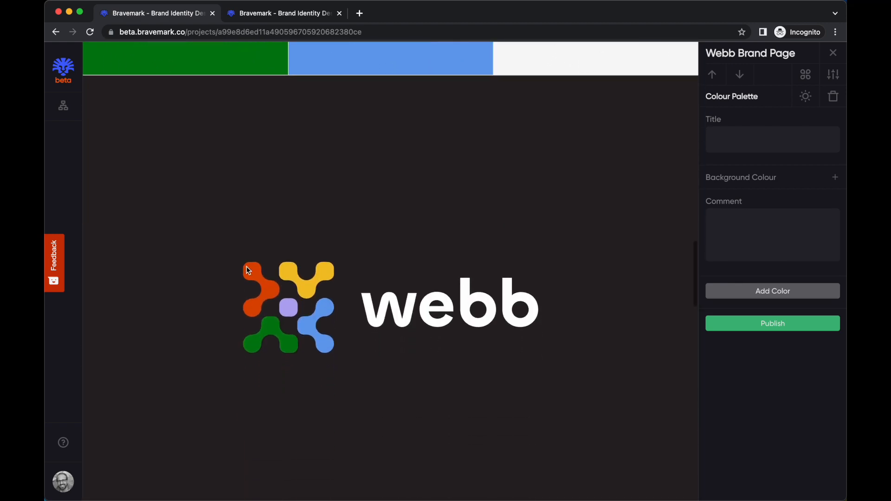
pyautogui.click(247, 270)
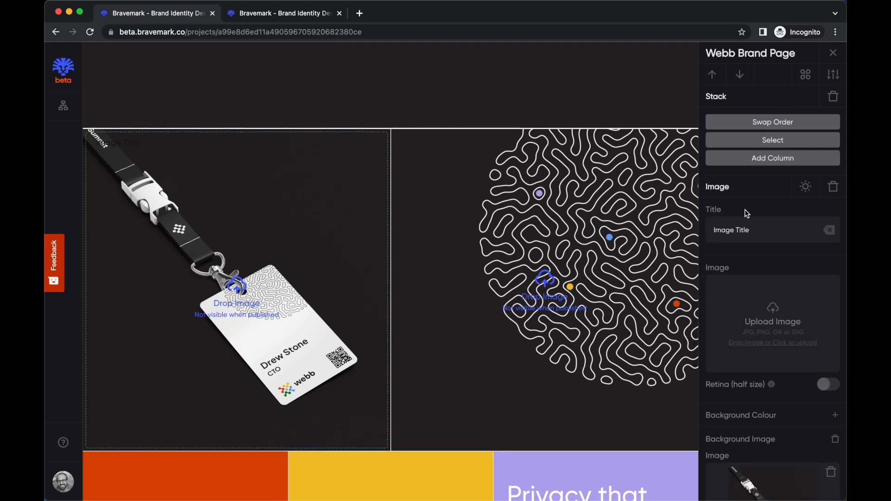
pyautogui.click(829, 232)
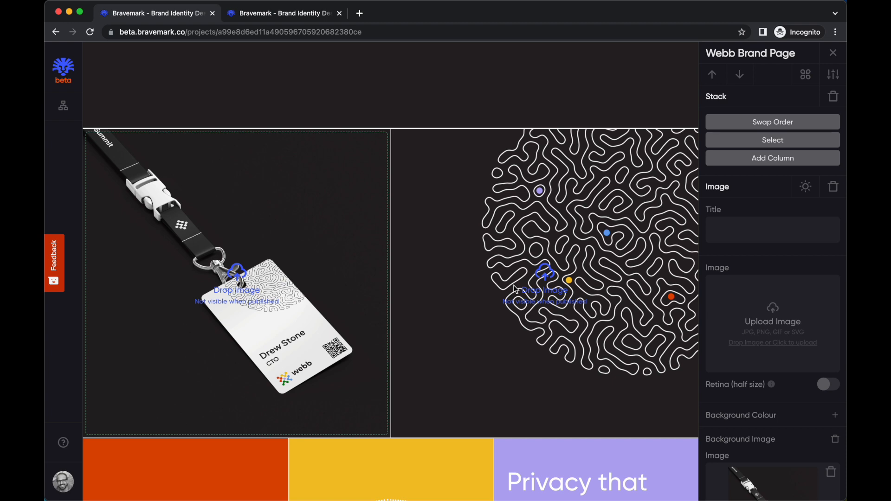
# Check the end of the edited page, and examine the ID card and maze-pattern stack on the published page
pyautogui.scroll(-15, 451, 217)
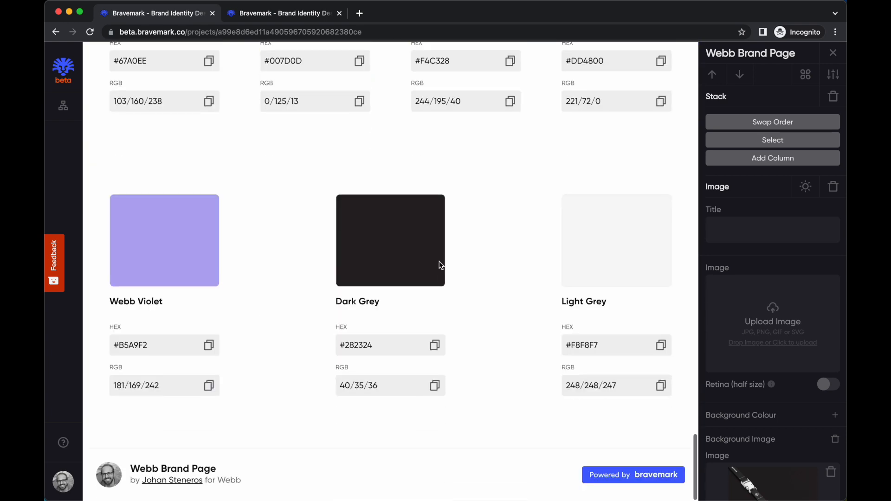
pyautogui.click(299, 15)
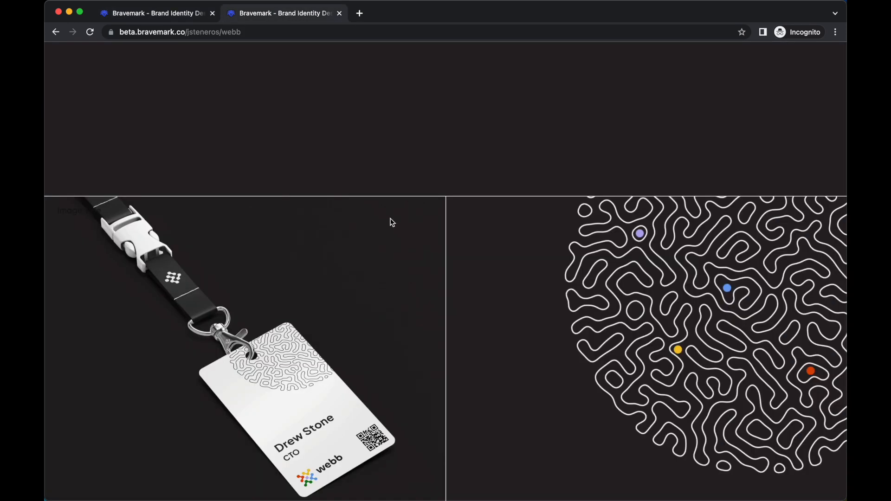
pyautogui.scroll(-3, 395, 336)
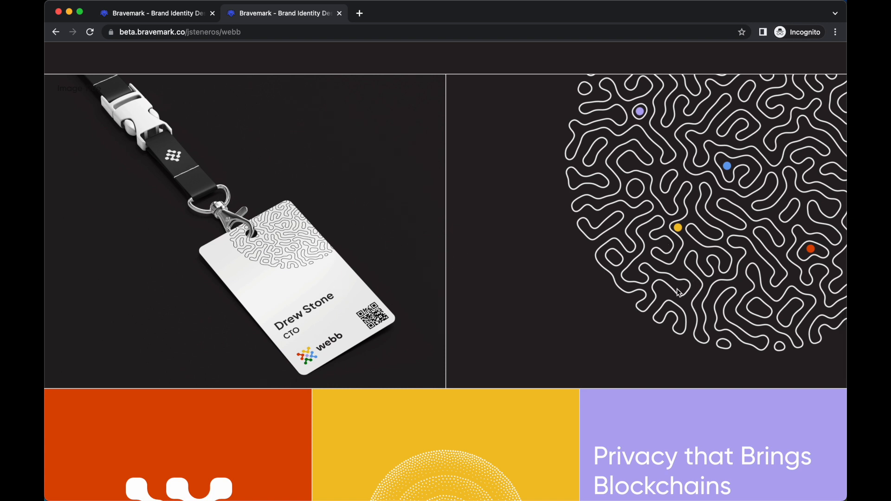
pyautogui.scroll(-2, 551, 279)
pyautogui.scroll(5, 551, 279)
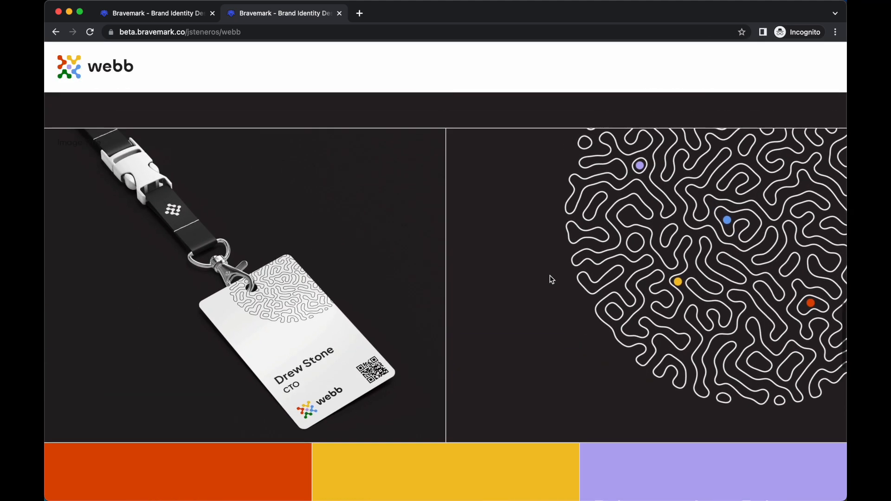
# In the page editor, set the vertical space of the ID card image module to 60
pyautogui.click(172, 14)
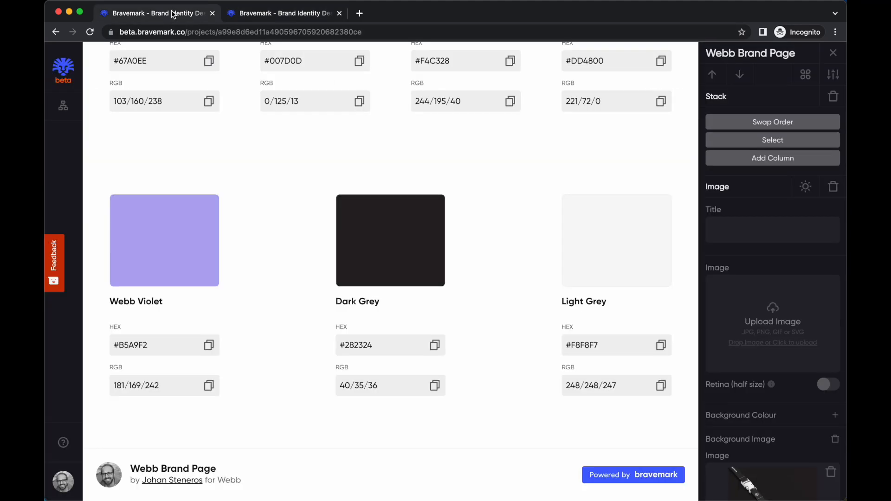
pyautogui.scroll(12, 438, 229)
pyautogui.scroll(-1, 430, 258)
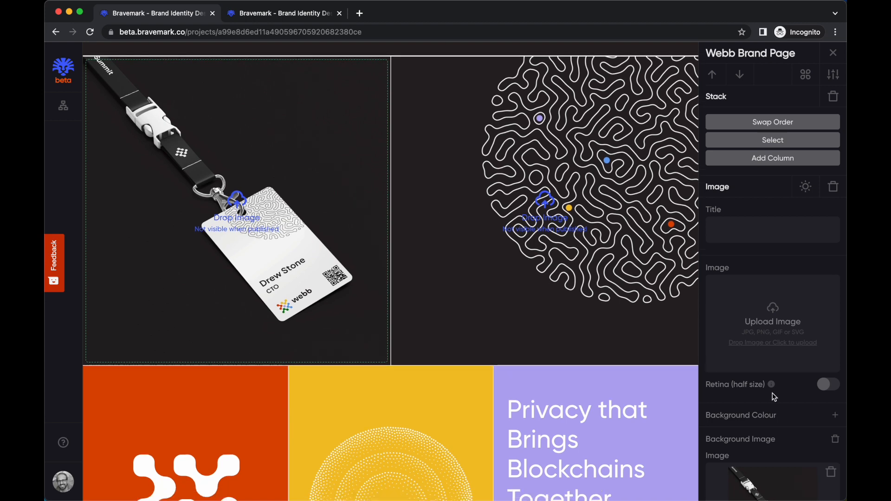
pyautogui.scroll(-10, 774, 399)
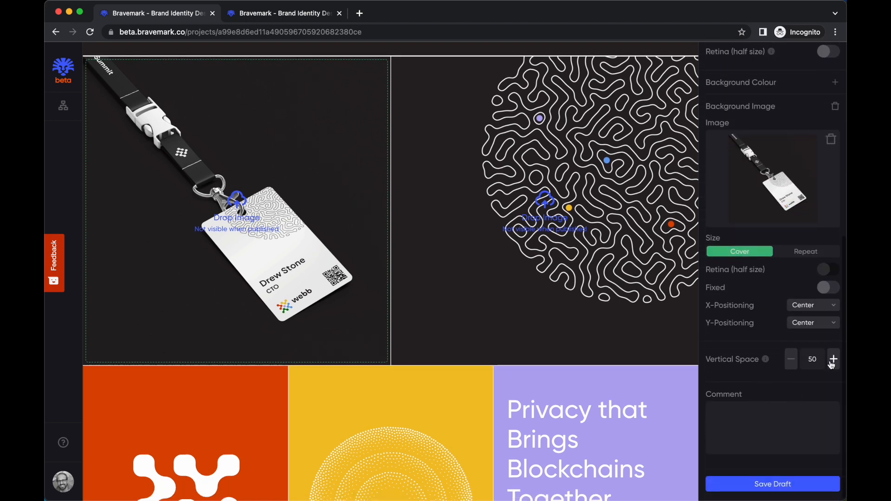
pyautogui.click(833, 360)
pyautogui.click(833, 359)
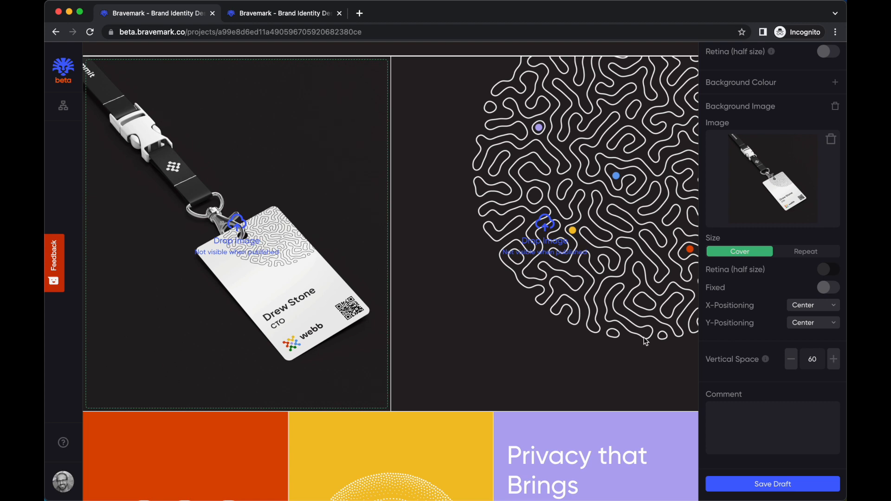
pyautogui.scroll(-10, 592, 333)
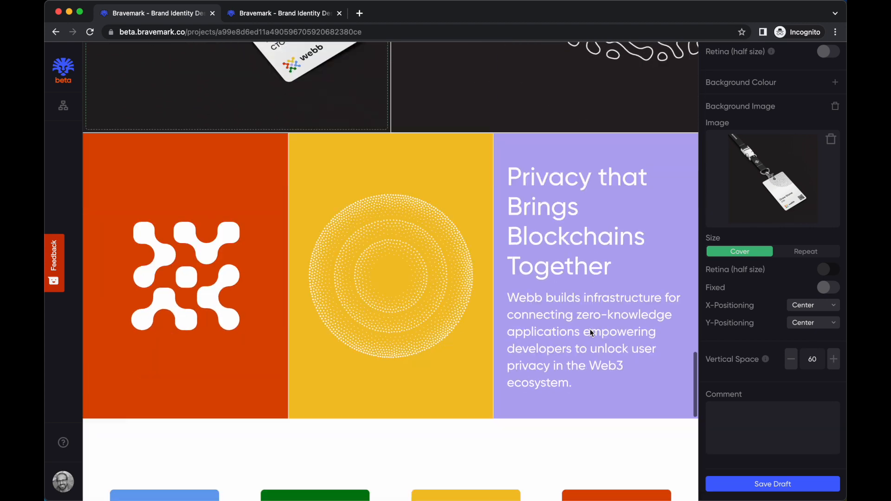
pyautogui.scroll(-5, 591, 333)
pyautogui.scroll(5, 590, 332)
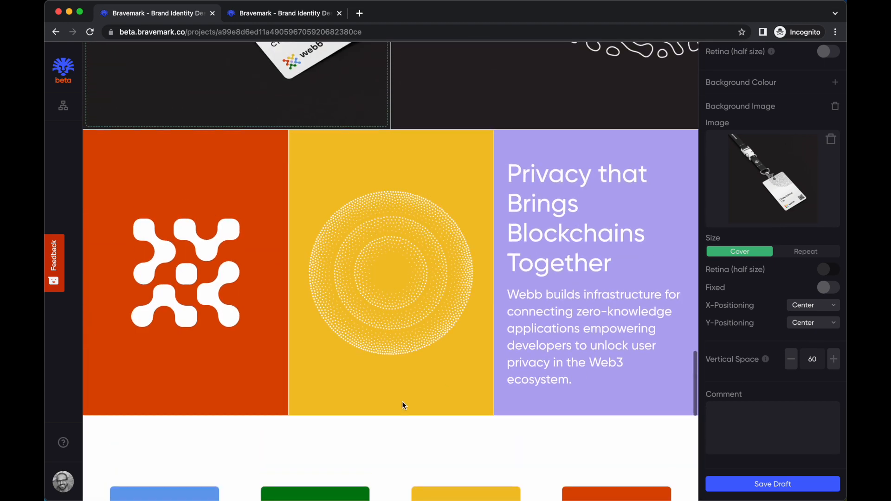
# Set the vertical space of the violet "Privacy that Brings Blockchains Together" text module to 20
pyautogui.click(403, 402)
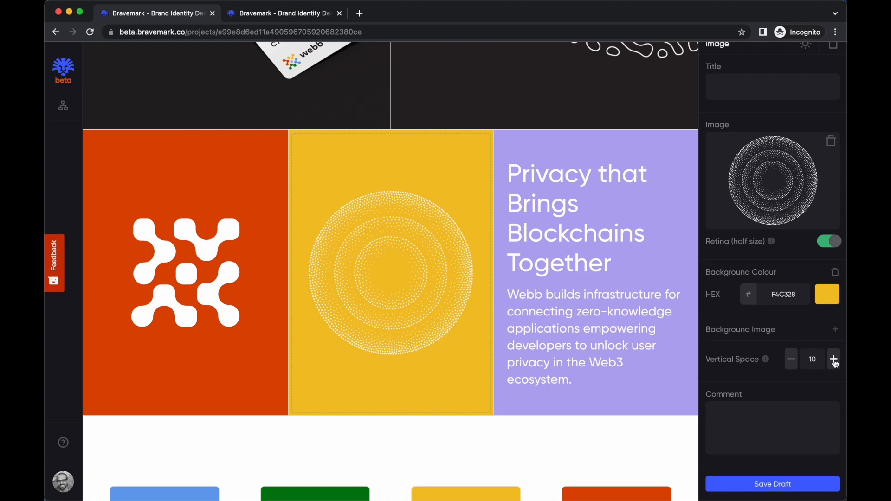
pyautogui.click(584, 362)
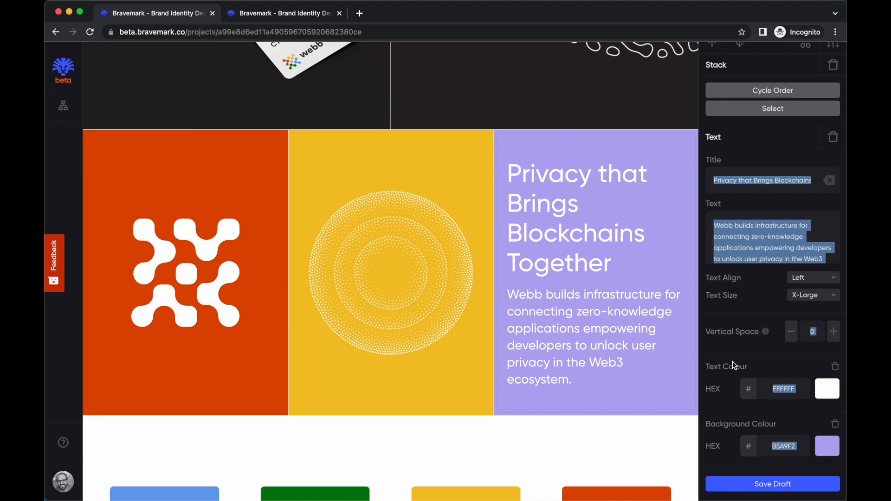
pyautogui.click(833, 332)
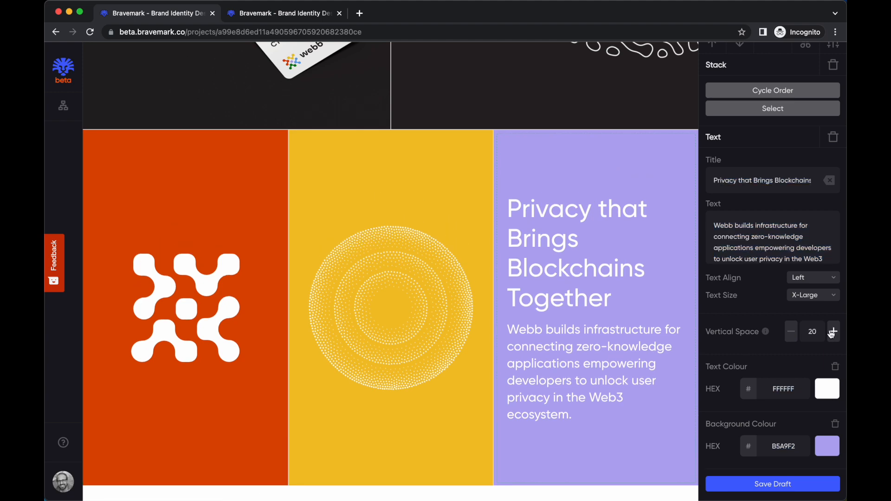
# Inspect the full-height dark Webb logo module in the editor, and examine how it fills the screen on the published page
pyautogui.scroll(-15, 446, 344)
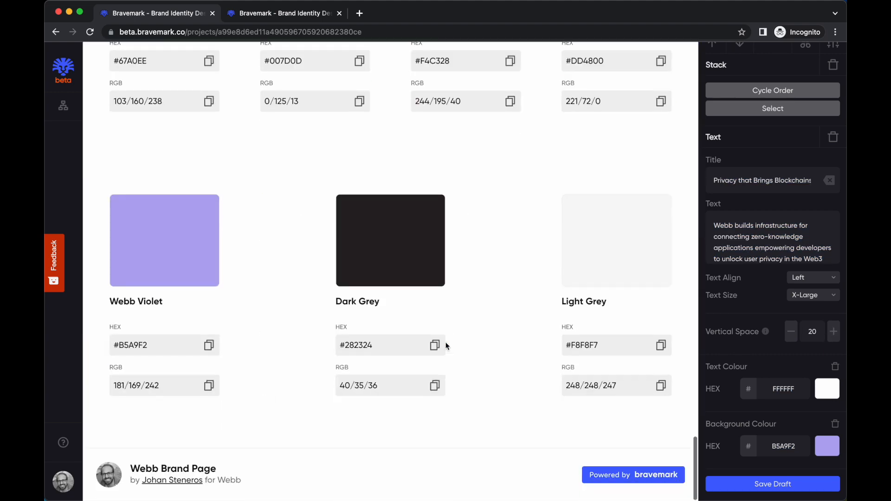
pyautogui.scroll(20, 447, 345)
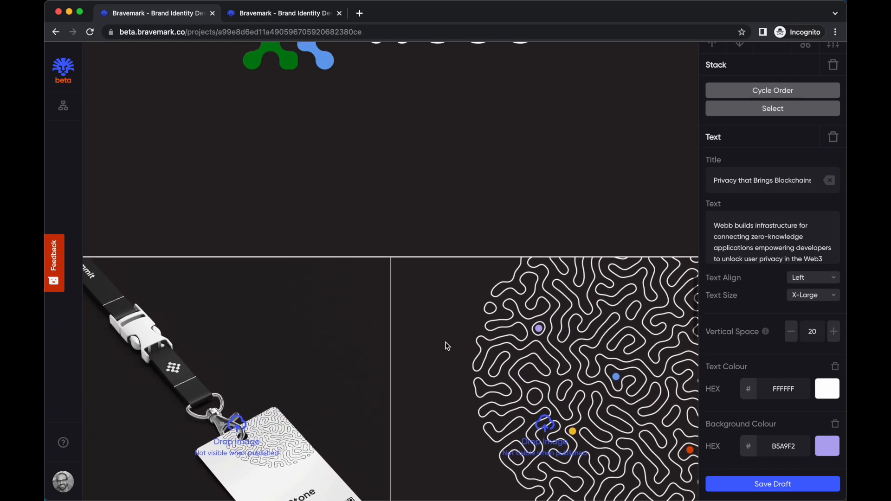
pyautogui.scroll(4, 447, 346)
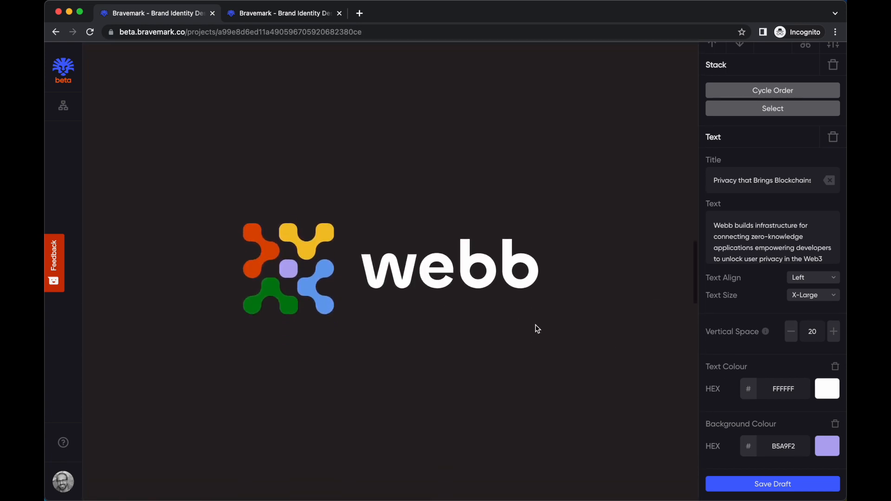
pyautogui.click(537, 328)
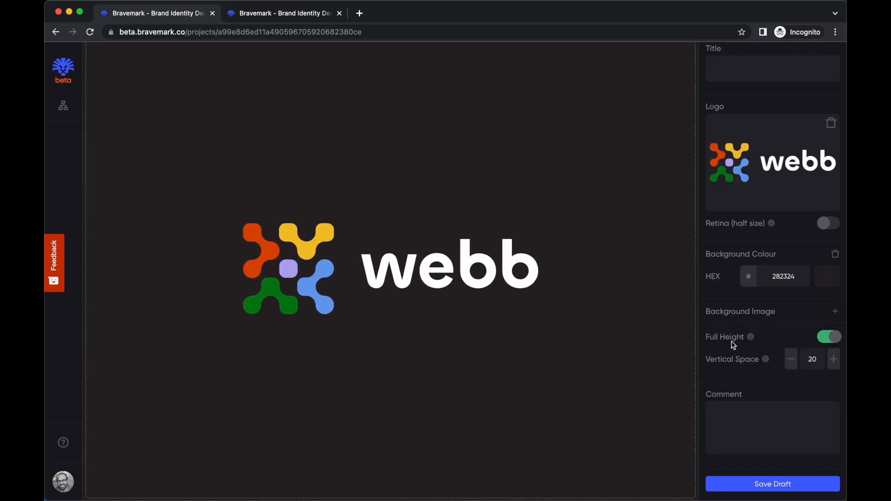
pyautogui.click(287, 14)
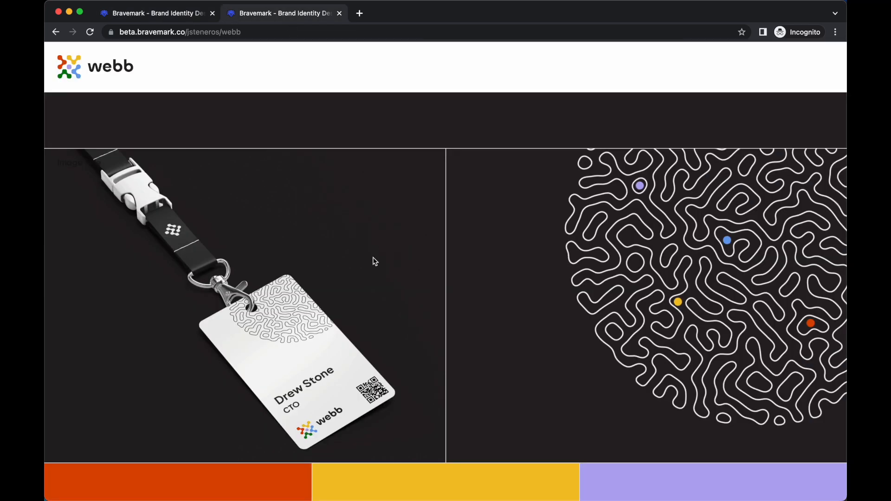
pyautogui.scroll(-15, 372, 257)
pyautogui.scroll(1, 372, 257)
pyautogui.scroll(-1, 373, 258)
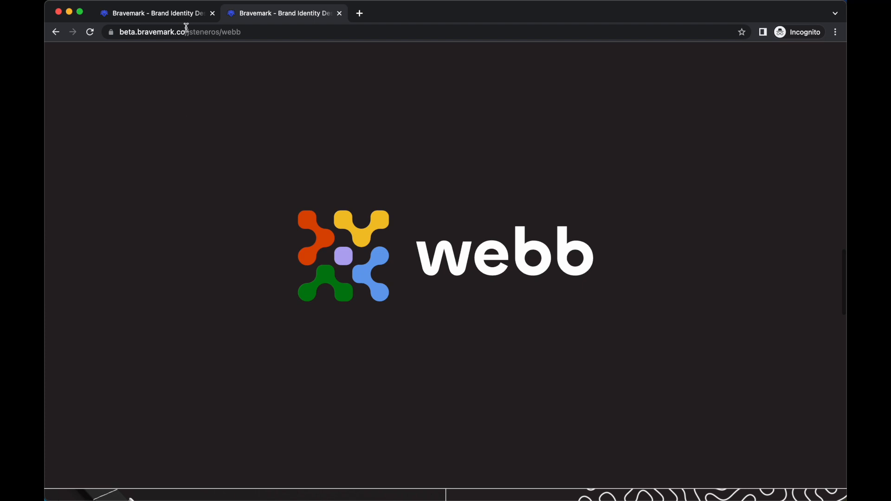
pyautogui.moveTo(844, 242)
pyautogui.mouseDown()
pyautogui.moveTo(546, 244)
pyautogui.moveTo(845, 248)
pyautogui.mouseUp()
pyautogui.scroll(1, 593, 212)
pyautogui.scroll(-1, 593, 213)
pyautogui.scroll(1, 594, 212)
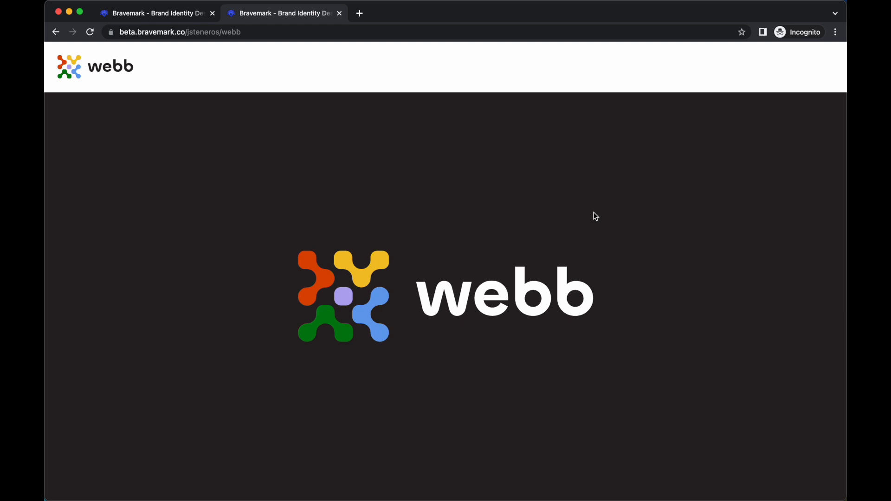
pyautogui.scroll(-2, 603, 274)
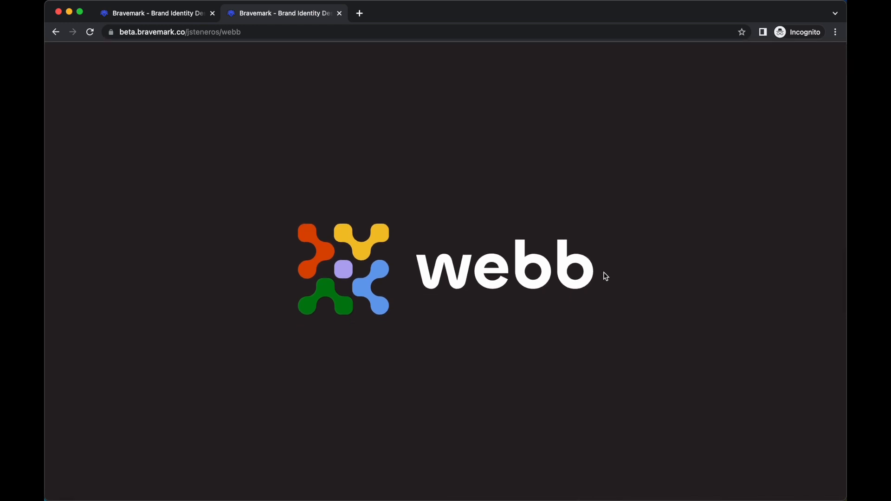
pyautogui.scroll(-1, 606, 277)
pyautogui.scroll(1, 605, 276)
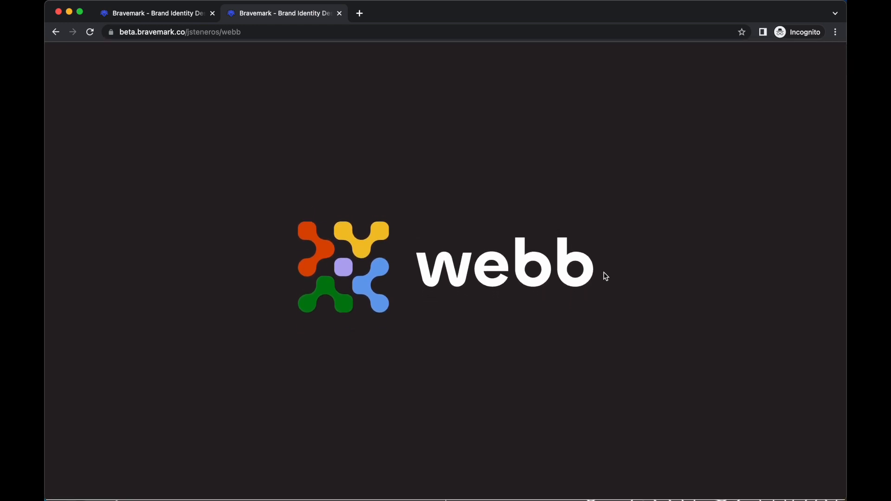
# Switch back to the page editor and set the vertical space of the light grey dotted-sphere logo module to 15
pyautogui.click(163, 13)
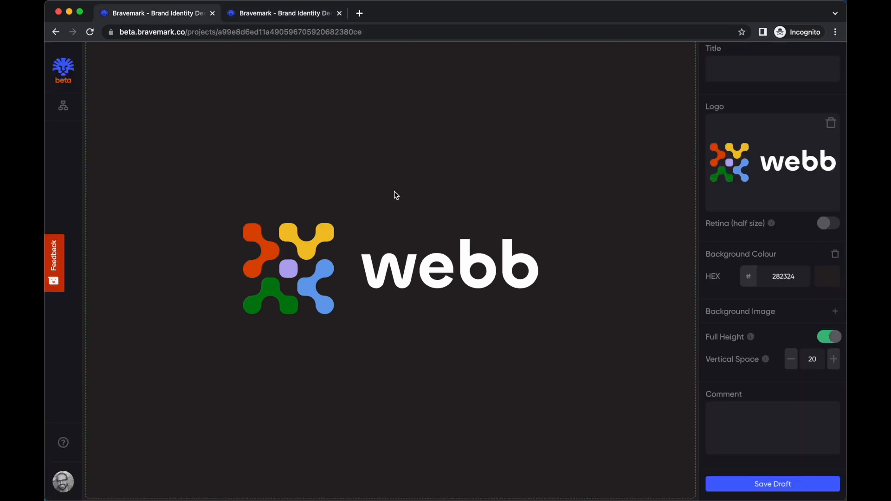
pyautogui.scroll(7, 438, 191)
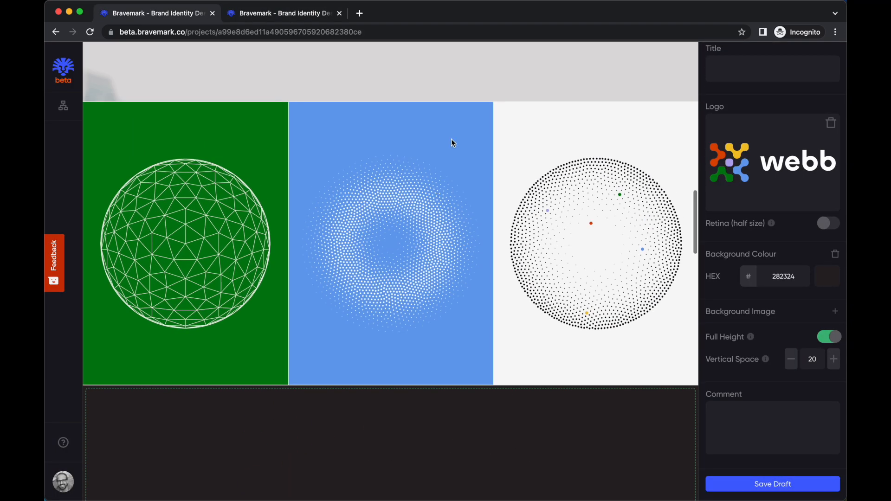
pyautogui.click(454, 113)
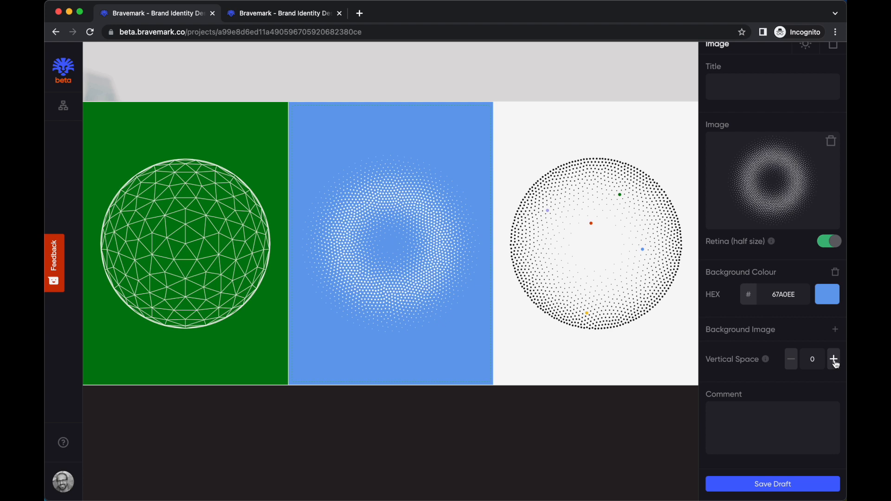
pyautogui.click(594, 351)
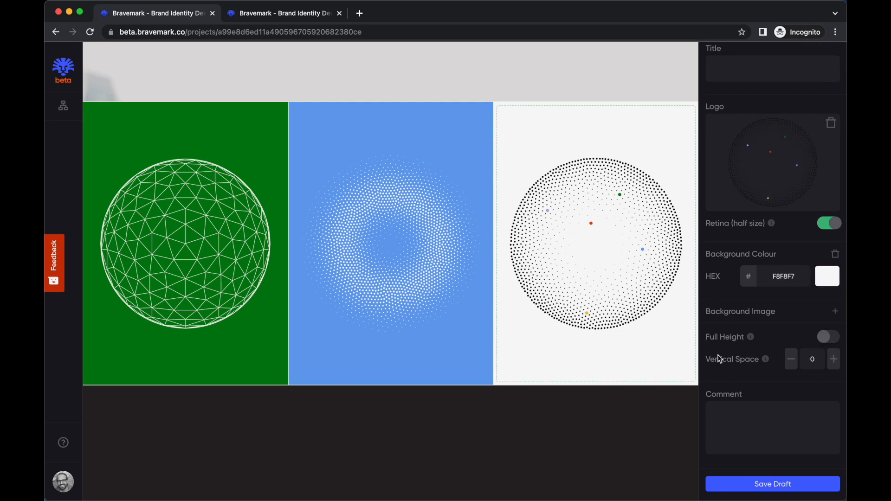
pyautogui.click(834, 360)
pyautogui.click(834, 360)
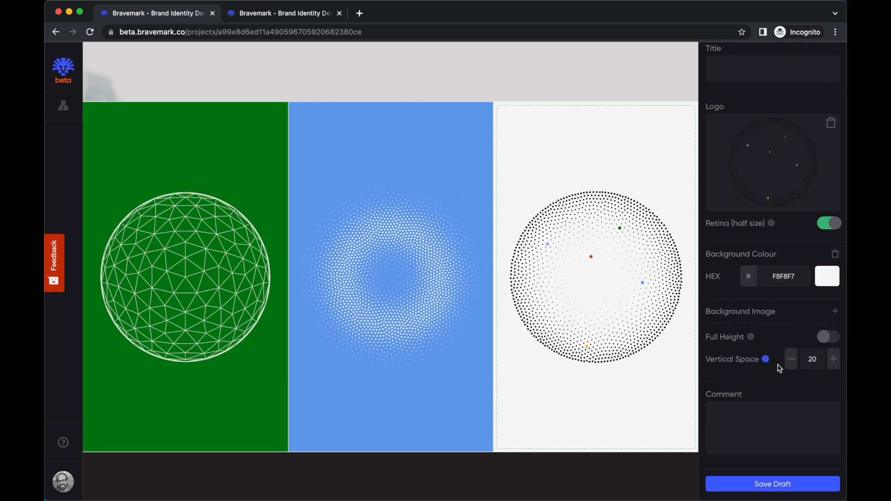
pyautogui.click(791, 360)
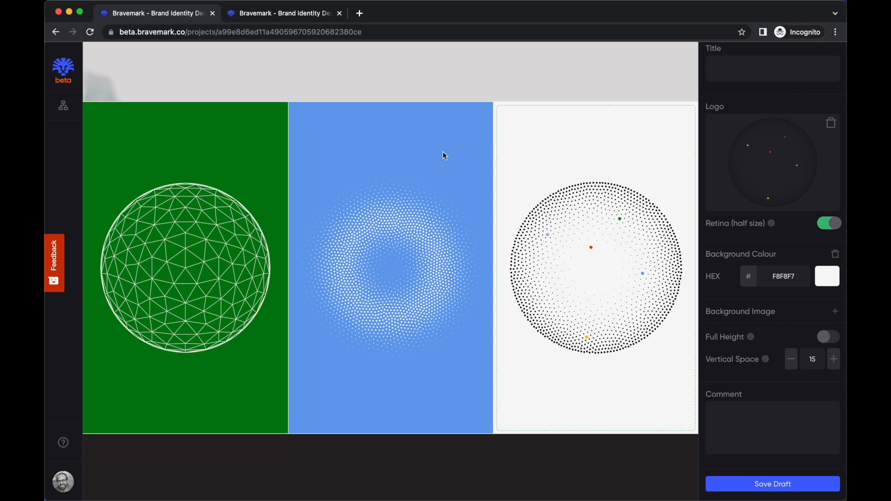
pyautogui.click(250, 342)
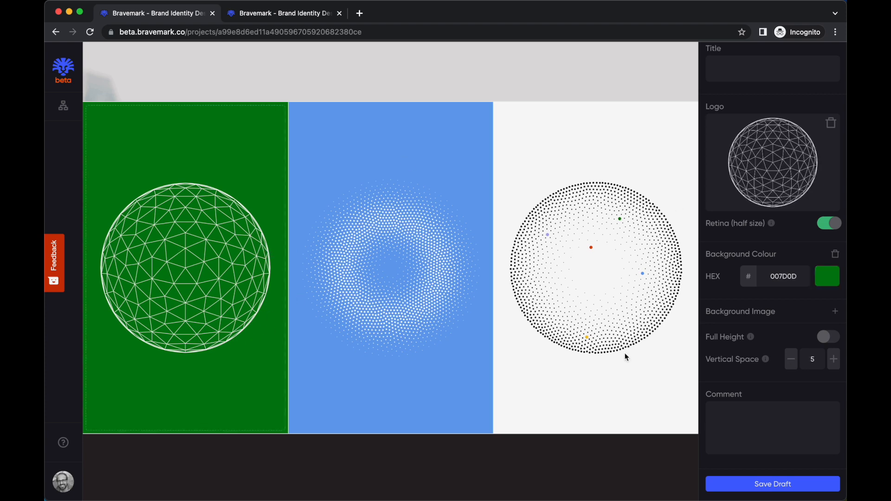
pyautogui.click(834, 367)
pyautogui.click(792, 364)
# Set the vertical space of the T-shirt photo module with the white Webb symbol to 55
pyautogui.scroll(8, 415, 259)
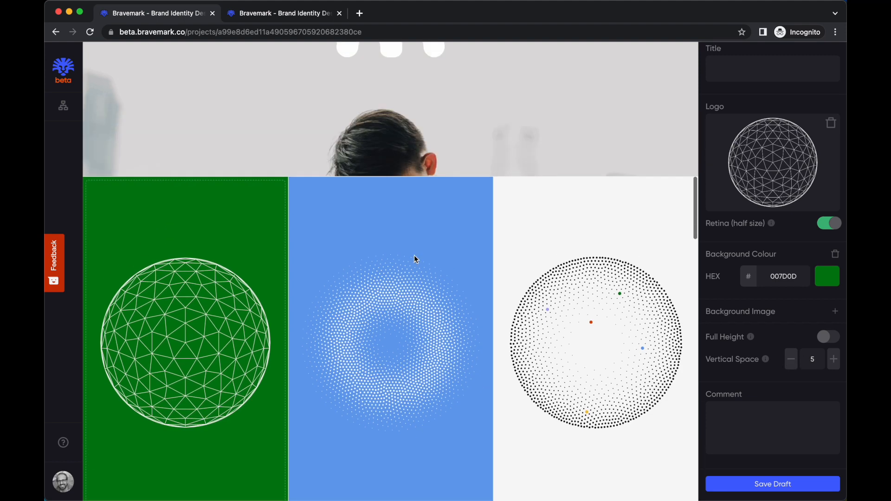
pyautogui.scroll(-3, 413, 255)
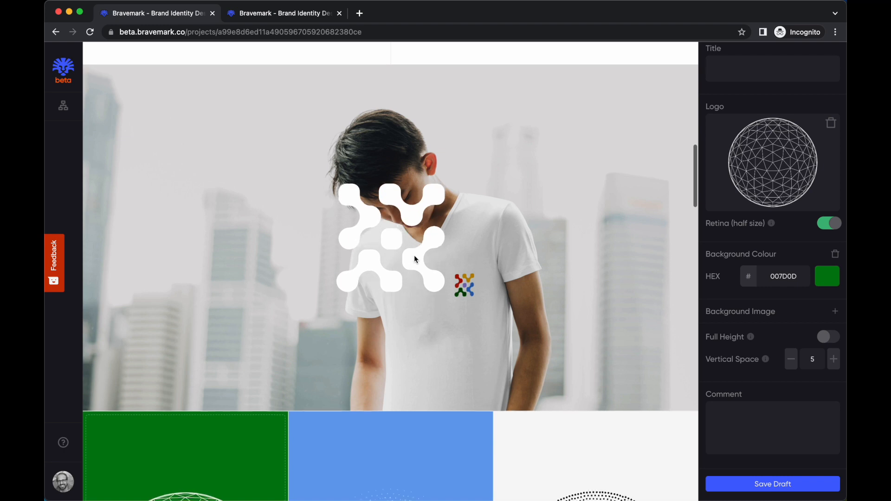
pyautogui.click(500, 125)
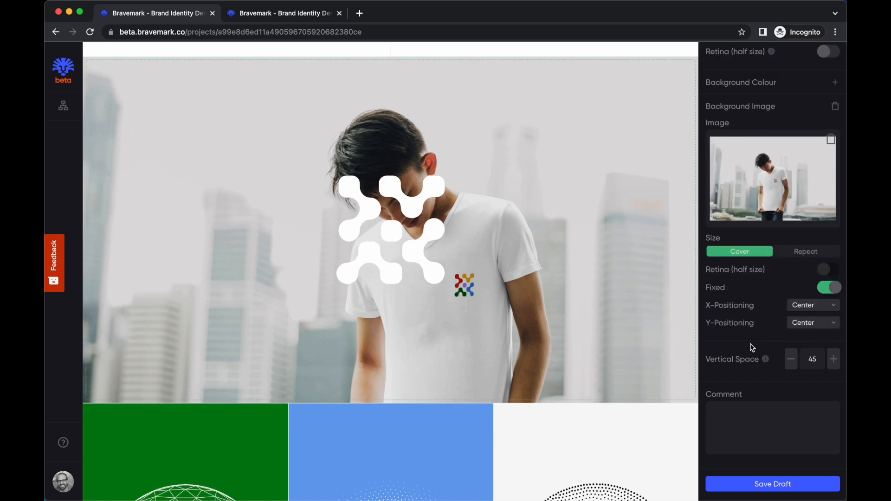
pyautogui.scroll(2, 747, 328)
pyautogui.scroll(-2, 747, 328)
pyautogui.click(835, 365)
pyautogui.click(834, 365)
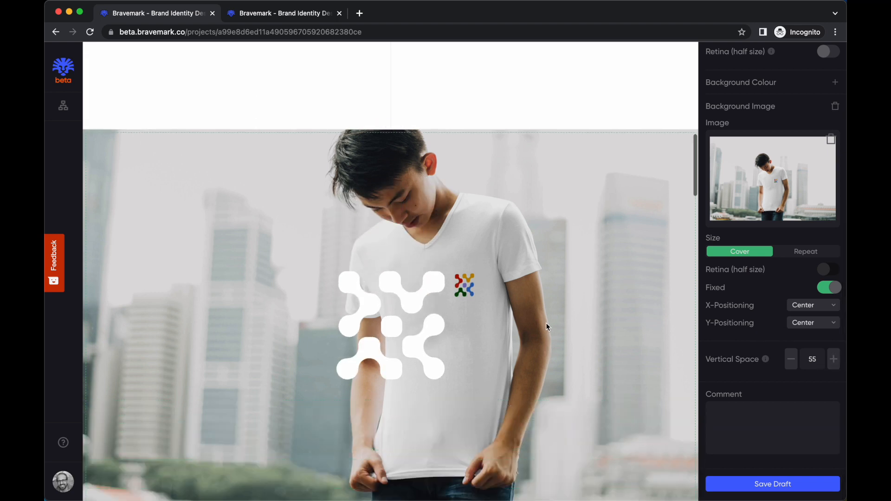
# Examine how the fixed T-shirt background photo and the white symbol move against each other while scrolling through the module
pyautogui.scroll(-1, 546, 322)
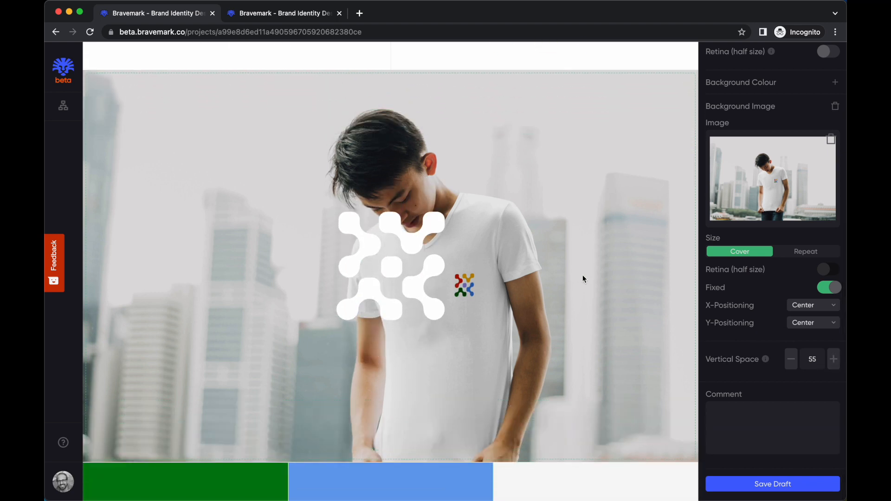
pyautogui.scroll(2, 579, 237)
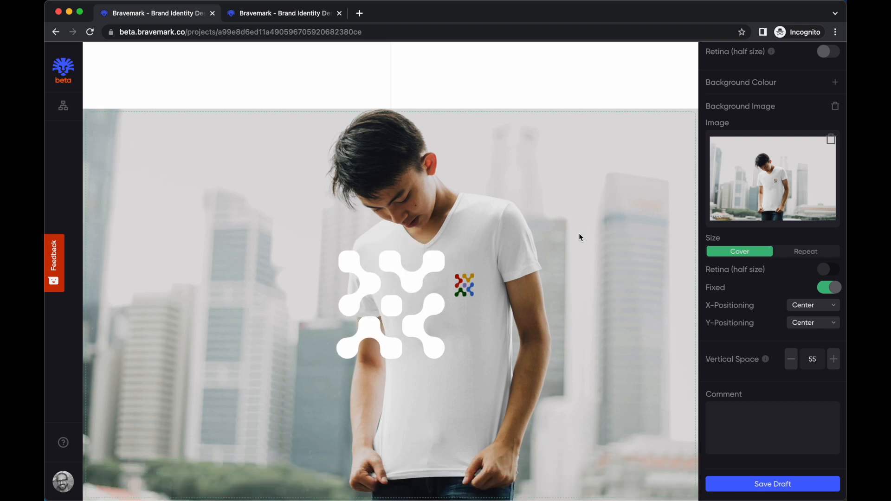
pyautogui.scroll(-4, 579, 237)
pyautogui.scroll(4, 579, 237)
pyautogui.scroll(-3, 579, 237)
pyautogui.scroll(-1, 579, 237)
pyautogui.scroll(4, 579, 237)
pyautogui.scroll(-5, 580, 237)
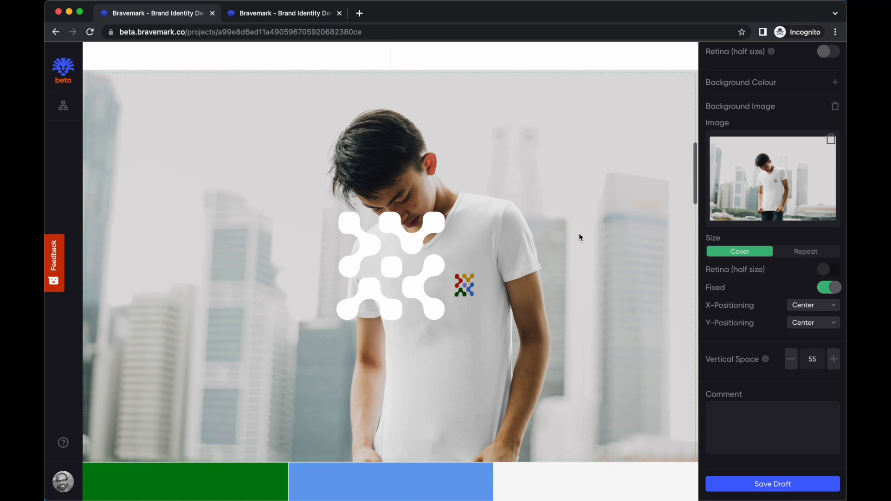
pyautogui.scroll(-1, 579, 237)
# Enable full height for the coloured Webb symbol logo module in the two-symbol stack
pyautogui.scroll(10, 579, 237)
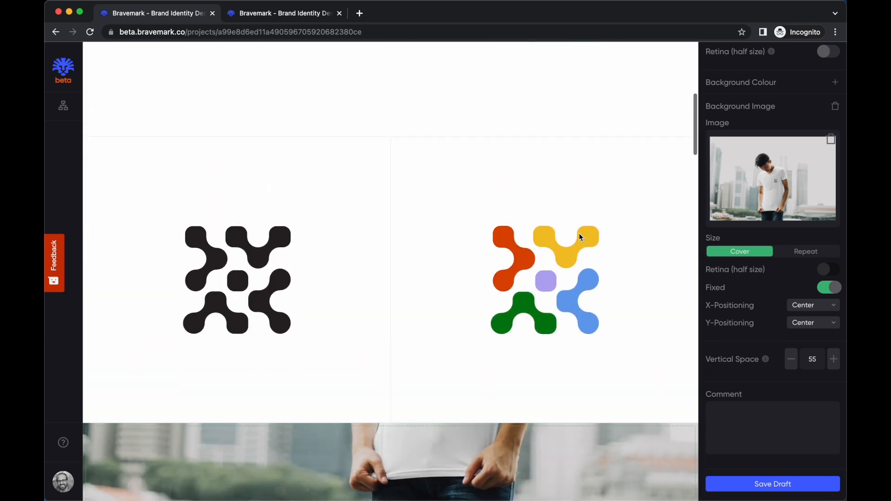
pyautogui.scroll(-1, 585, 230)
pyautogui.click(604, 211)
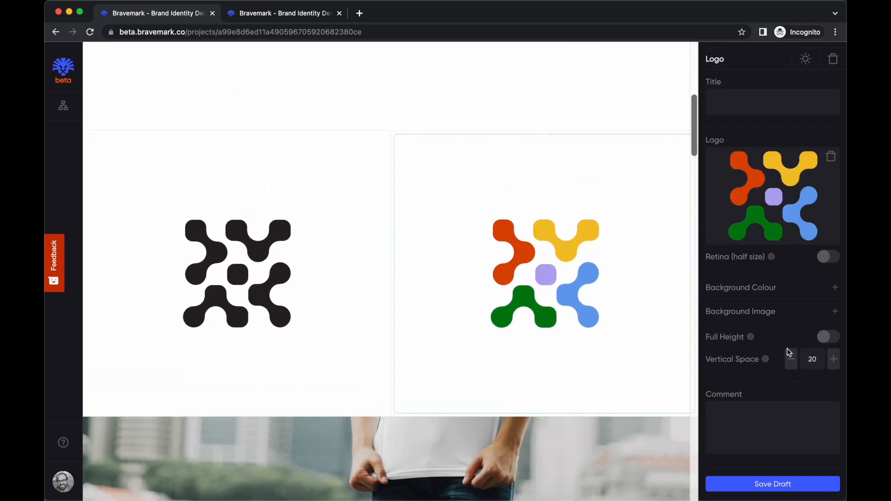
pyautogui.click(829, 337)
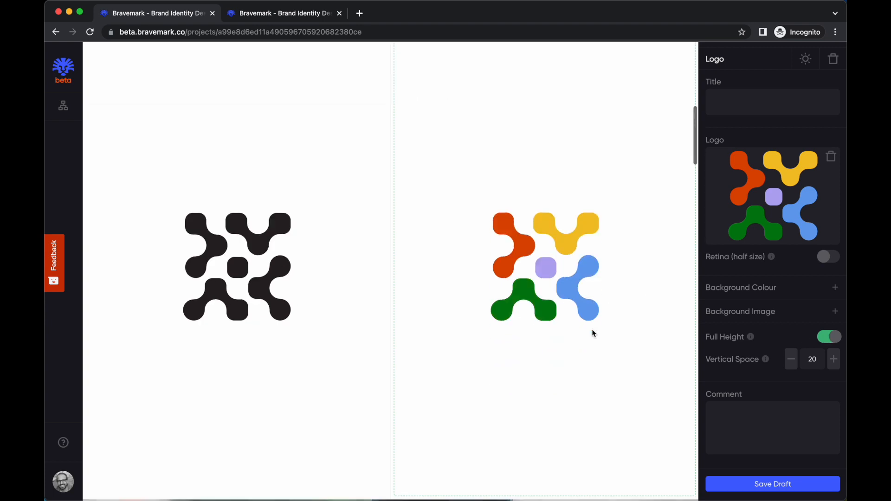
# Hide the editor's side panels and review the full-width page from the header down to the colour palette and footer
pyautogui.scroll(8, 580, 222)
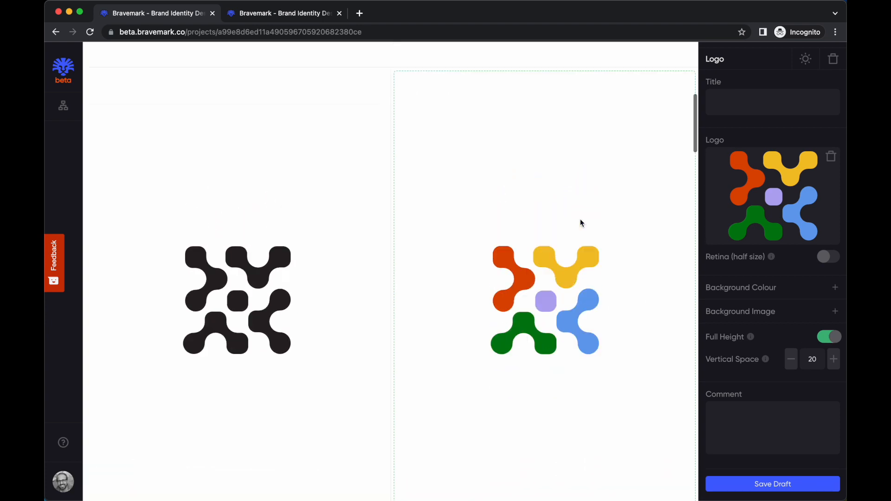
pyautogui.press('Escape')
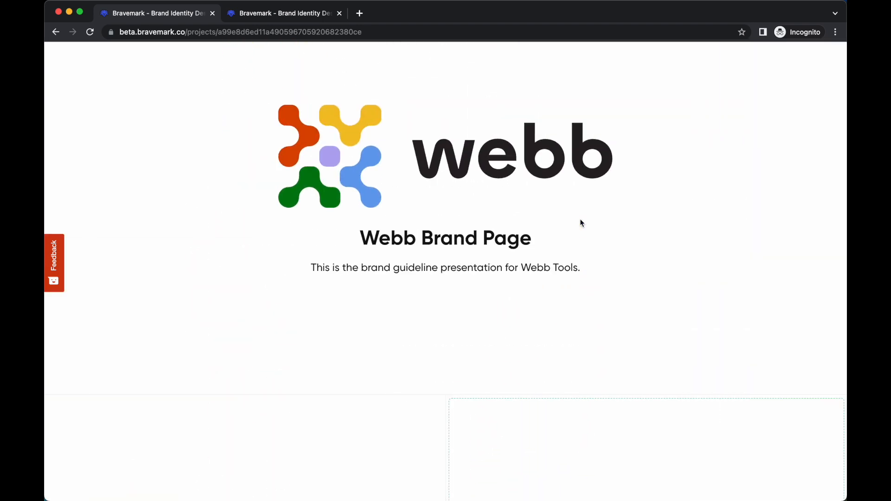
pyautogui.scroll(3, 548, 214)
pyautogui.scroll(-10, 606, 251)
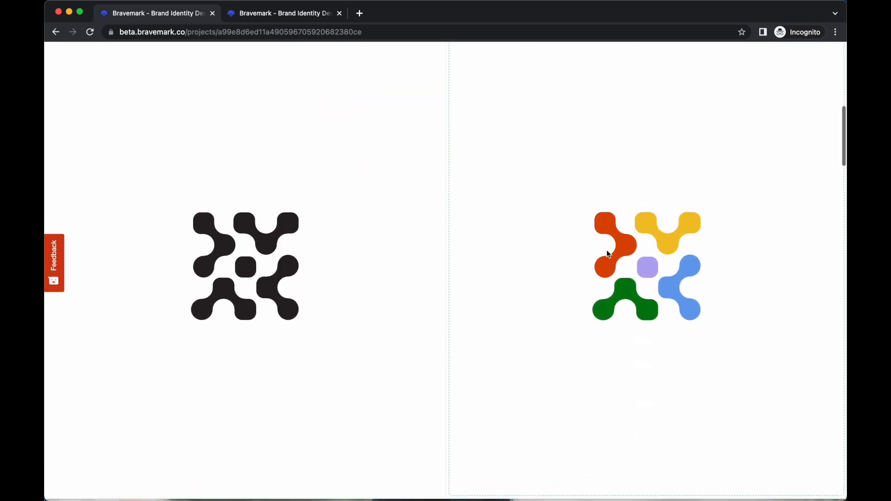
pyautogui.scroll(-10, 608, 254)
pyautogui.scroll(-2, 608, 253)
pyautogui.scroll(2, 608, 254)
pyautogui.scroll(-5, 608, 254)
pyautogui.scroll(-15, 608, 254)
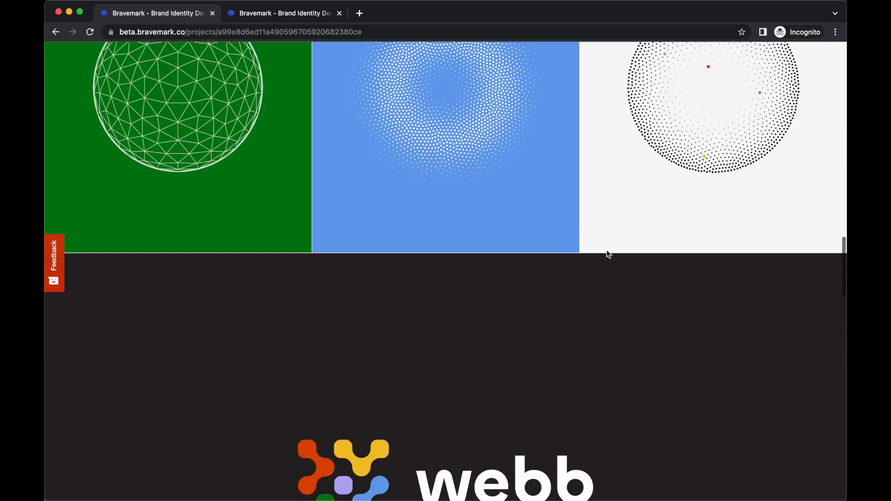
pyautogui.scroll(-20, 608, 254)
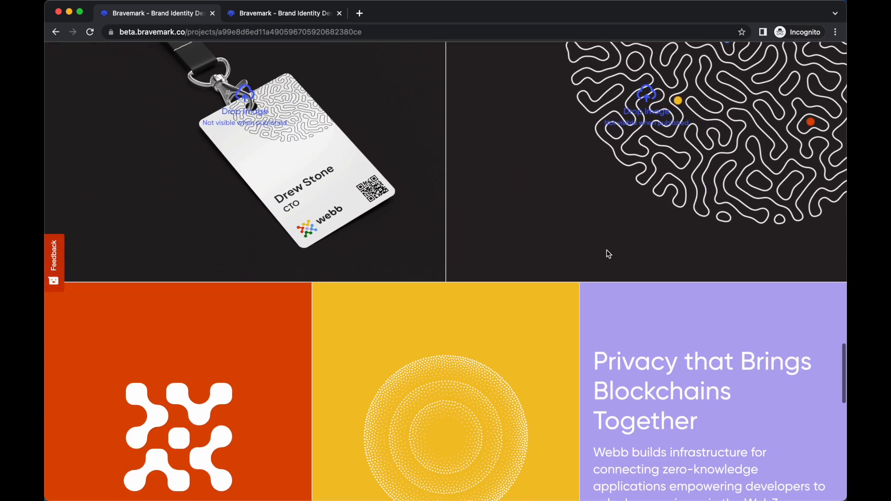
pyautogui.scroll(-3, 606, 250)
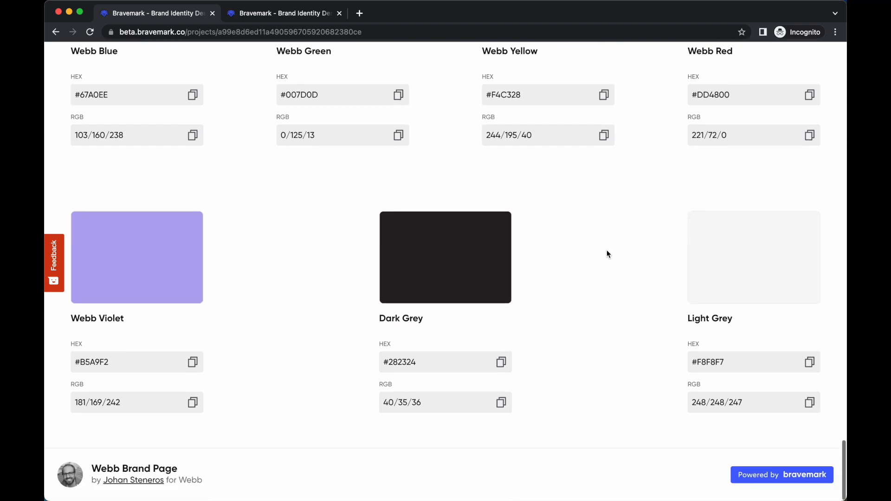
# Save the draft and publish the updated brand page under the path webb
pyautogui.scroll(20, 606, 249)
pyautogui.scroll(10, 606, 250)
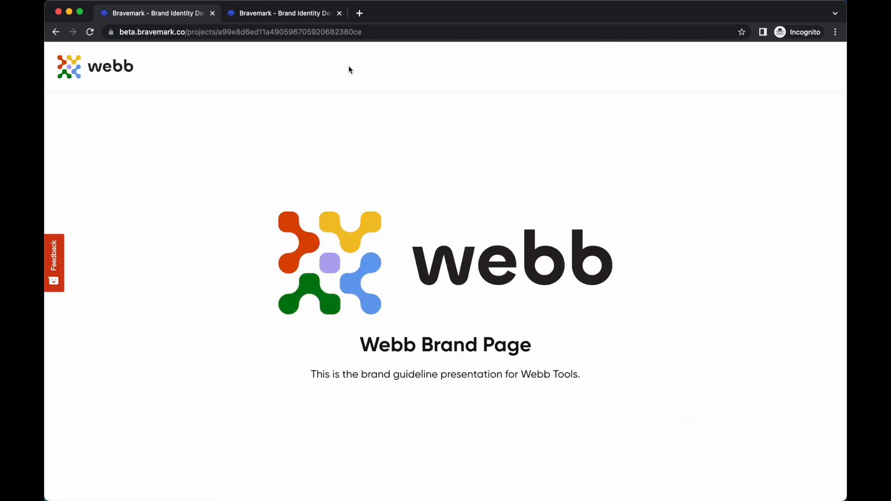
pyautogui.click(287, 13)
pyautogui.scroll(-10, 517, 315)
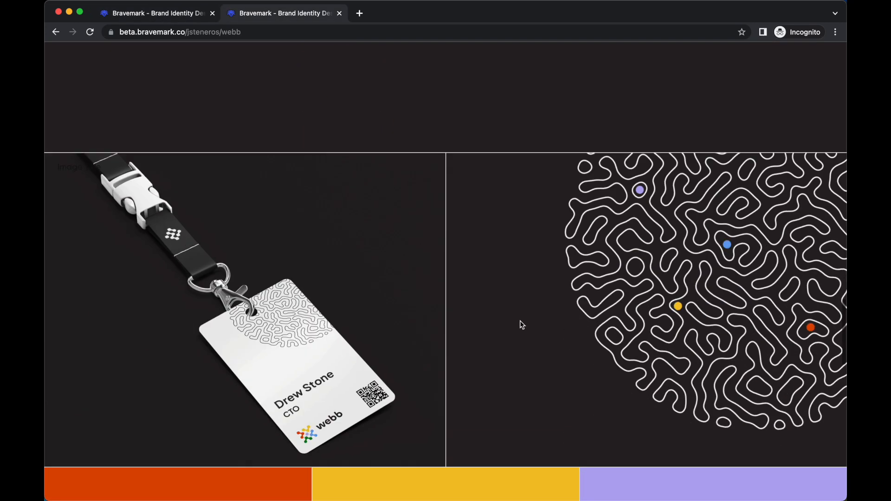
pyautogui.click(181, 10)
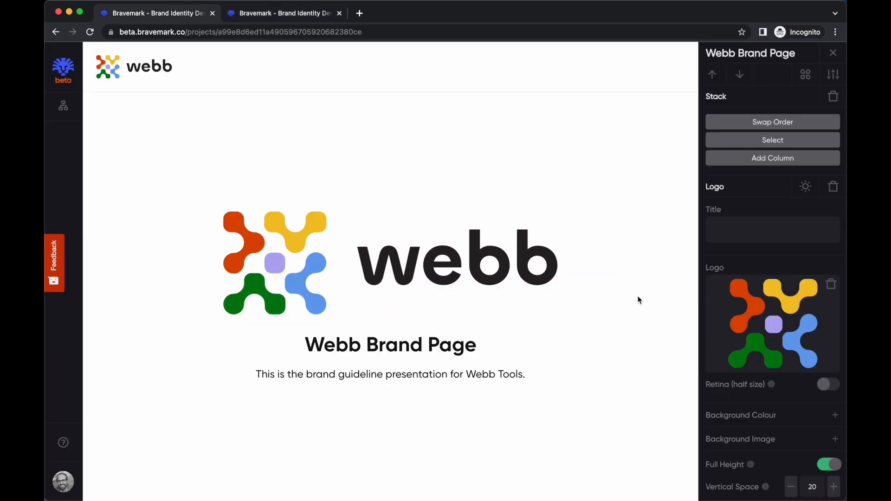
pyautogui.scroll(-3, 765, 348)
pyautogui.click(769, 483)
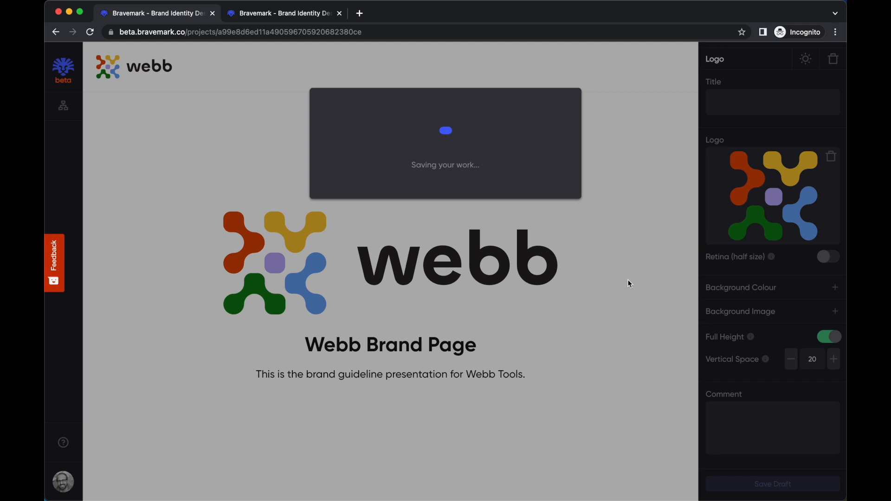
pyautogui.click(451, 288)
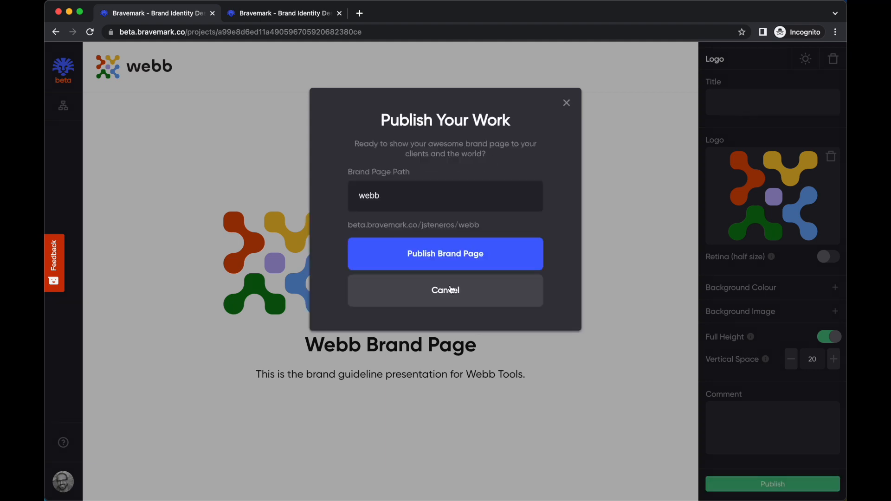
pyautogui.click(467, 264)
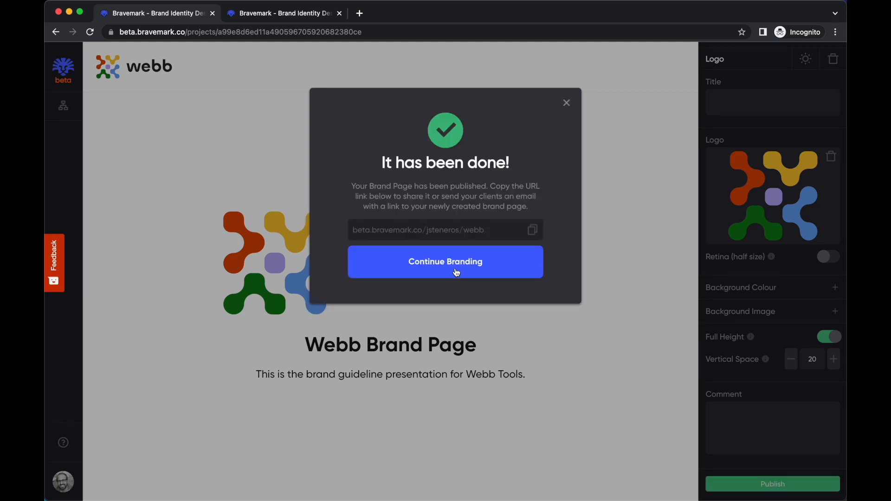
pyautogui.click(456, 273)
# Reload the published brand page and review it from the intro through the logos, patterns and mockups to the colour palette and footer
pyautogui.click(290, 17)
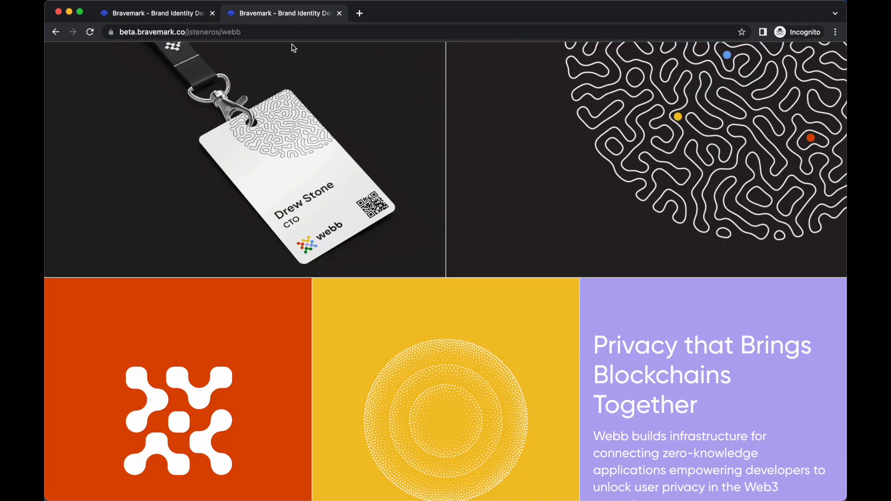
pyautogui.press('super+r')
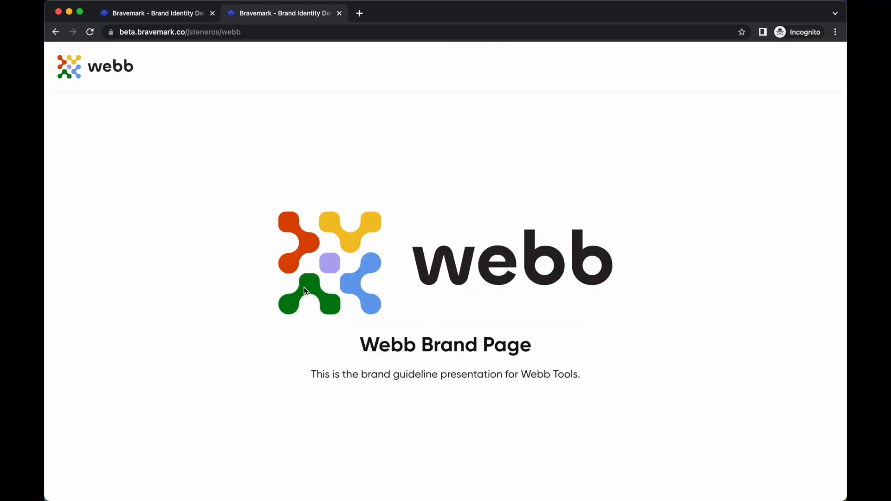
pyautogui.scroll(-10, 304, 291)
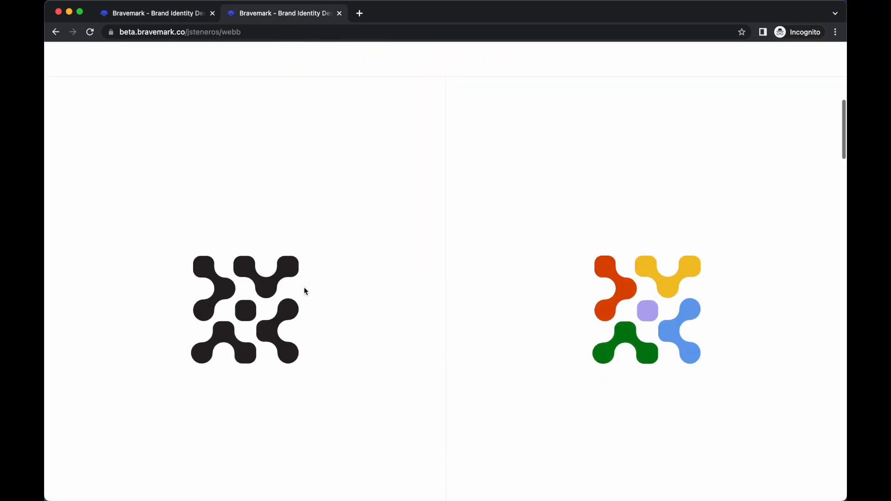
pyautogui.scroll(-10, 304, 291)
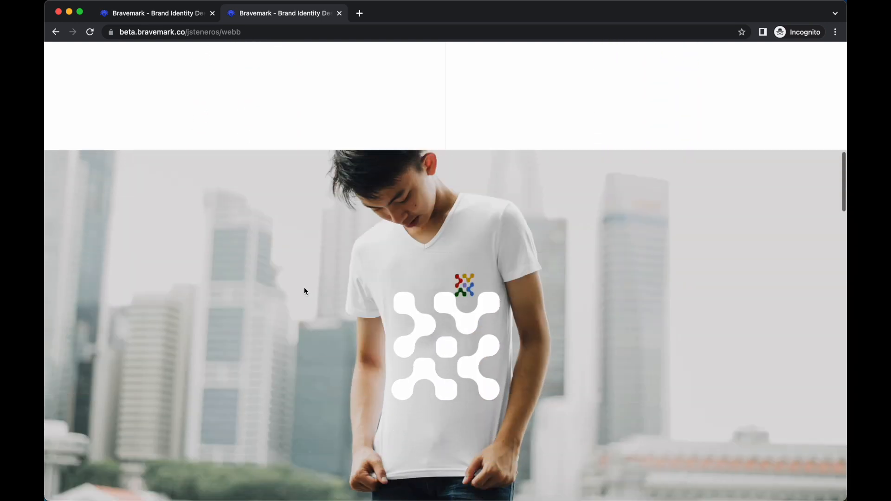
pyautogui.scroll(-9, 305, 291)
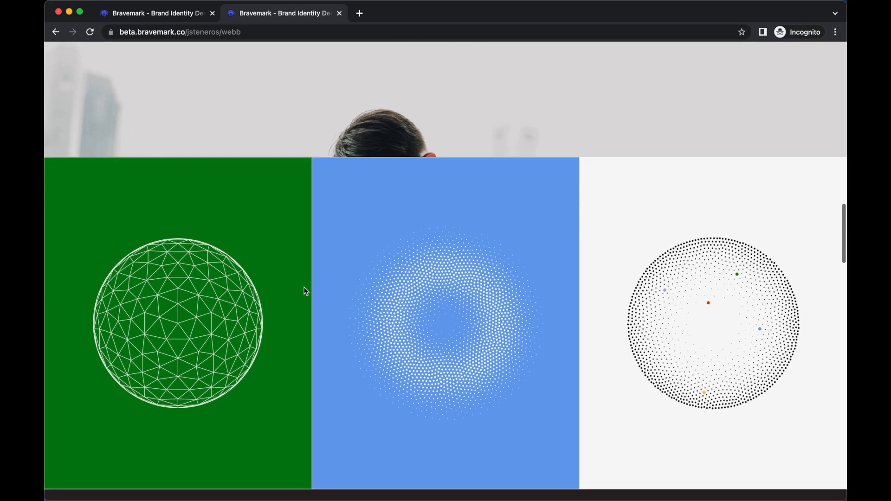
pyautogui.scroll(-9, 305, 291)
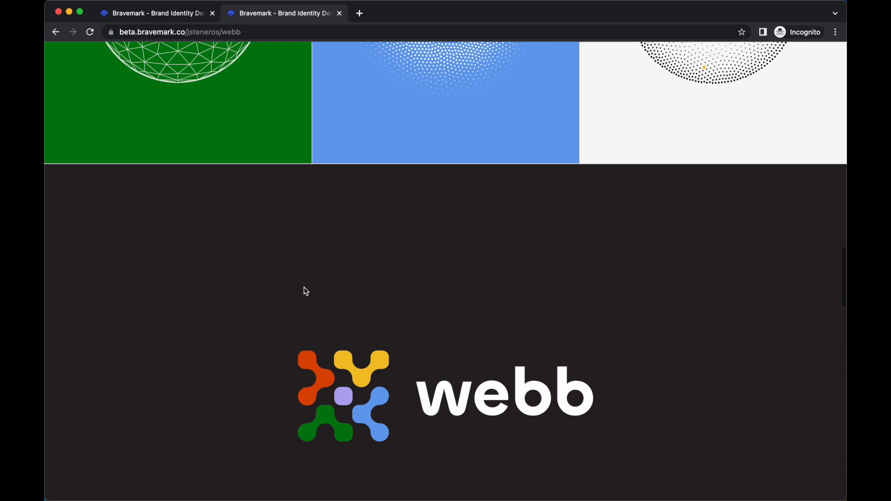
pyautogui.scroll(-10, 306, 291)
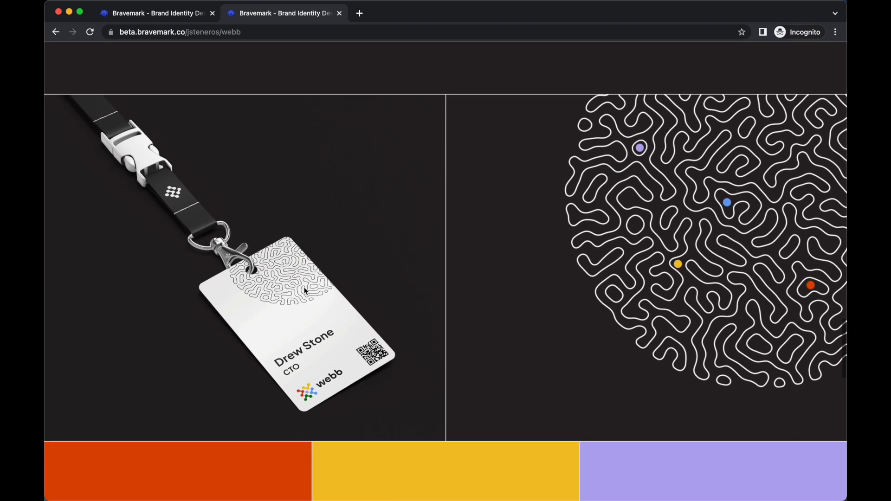
pyautogui.scroll(-7, 305, 291)
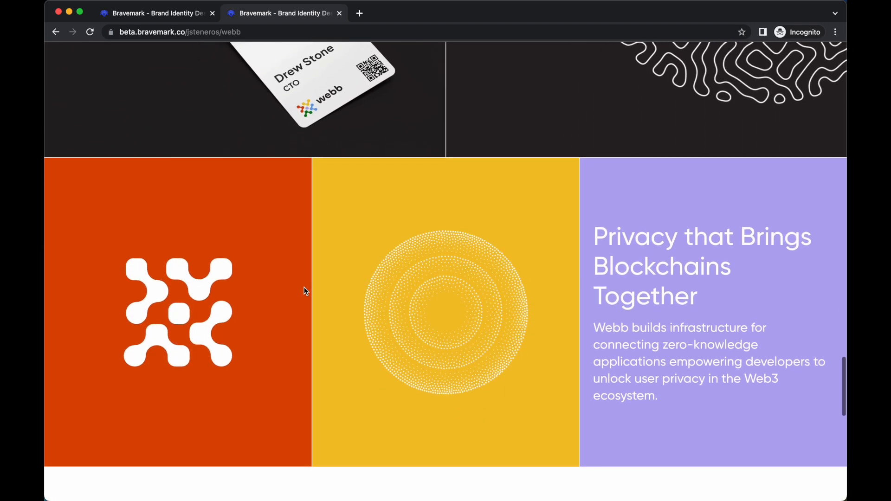
pyautogui.scroll(-10, 306, 291)
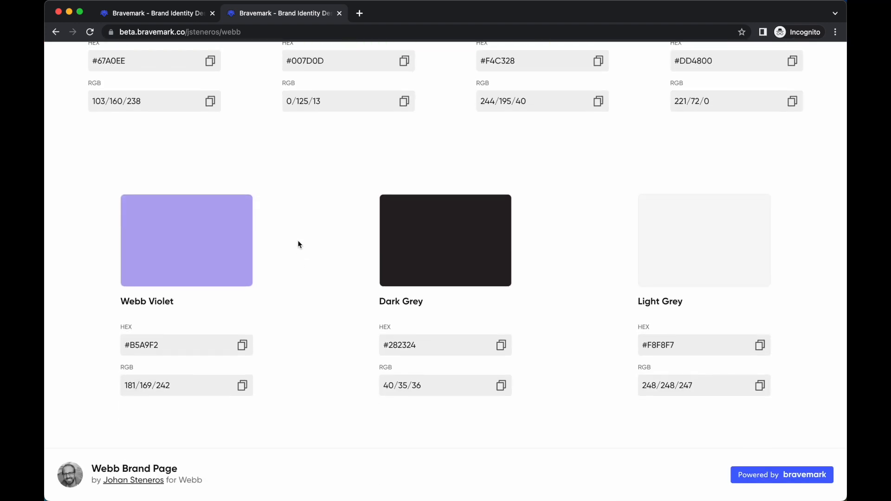
pyautogui.scroll(1, 299, 243)
pyautogui.scroll(-1, 298, 242)
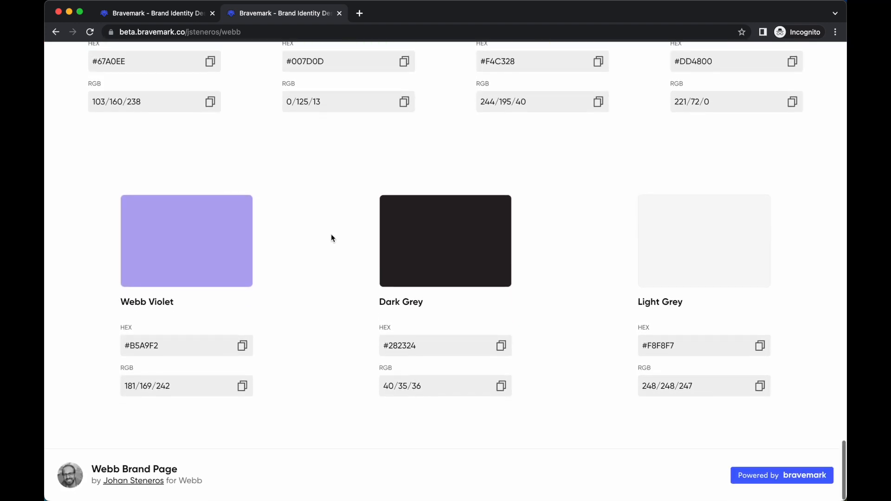
# Return to the page editor and open the global project settings at the theme and grid options
pyautogui.click(193, 20)
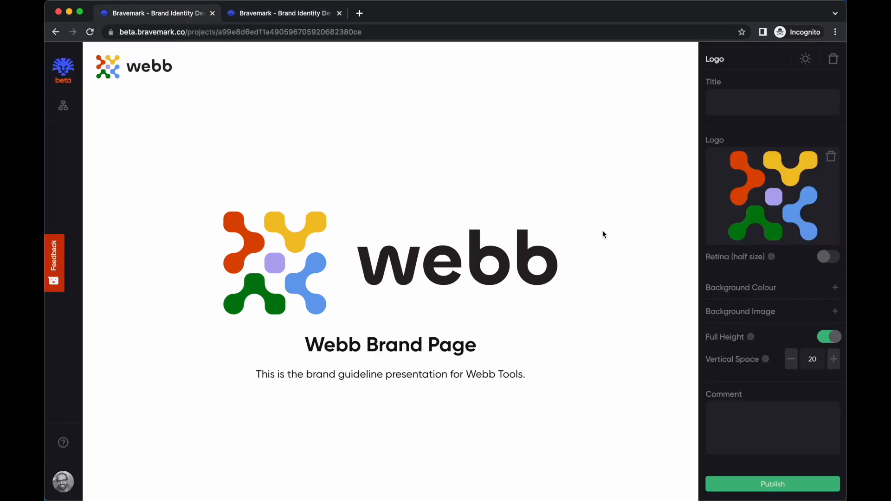
pyautogui.click(603, 232)
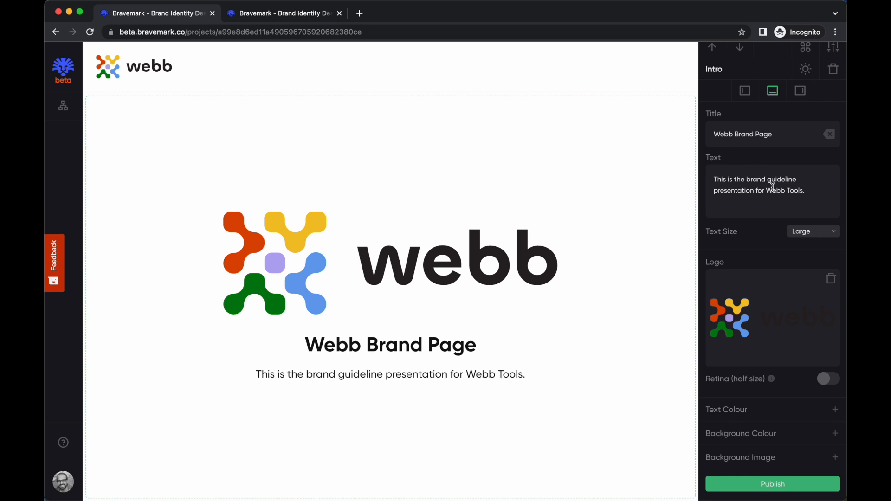
pyautogui.scroll(2, 771, 186)
pyautogui.click(834, 75)
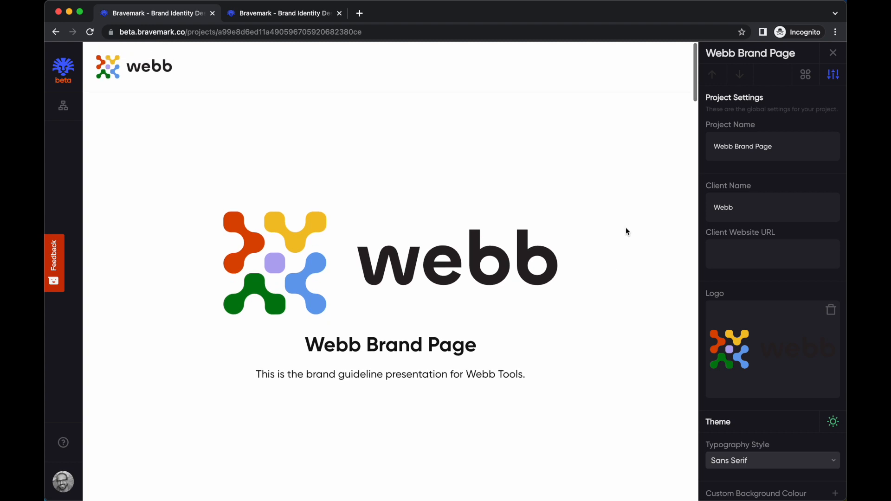
pyautogui.scroll(-3, 781, 302)
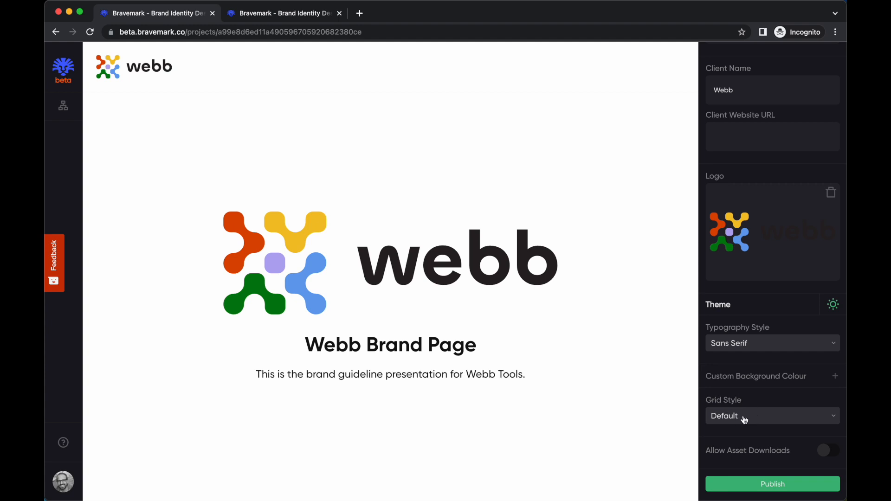
pyautogui.scroll(3, 811, 96)
pyautogui.scroll(-3, 777, 198)
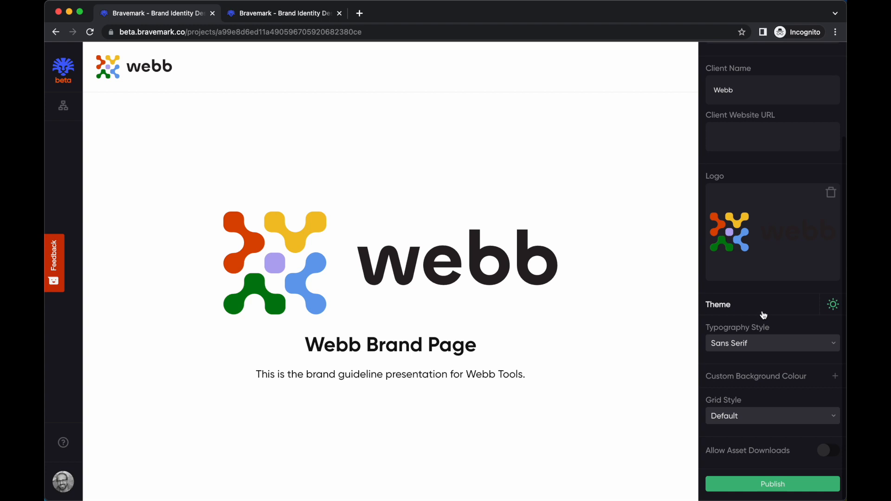
# Try the Borderless grid style and check how the logo, pattern, mockup and colour modules look with it
pyautogui.click(720, 418)
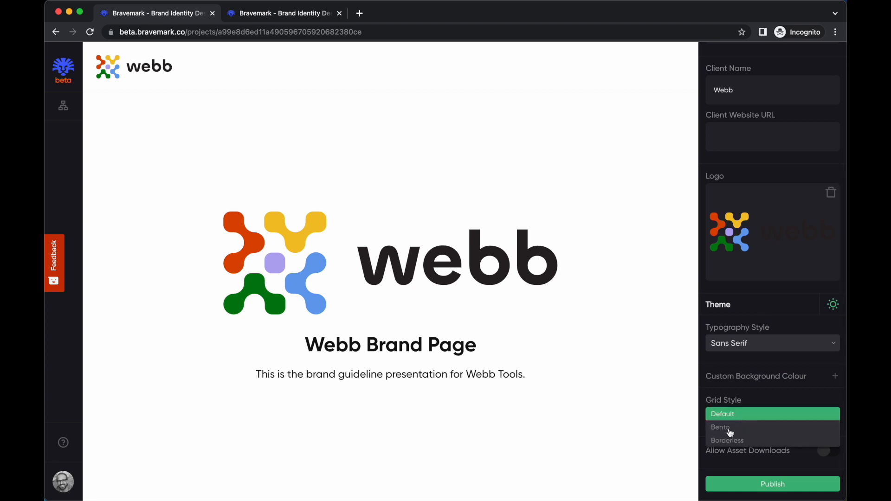
pyautogui.click(729, 440)
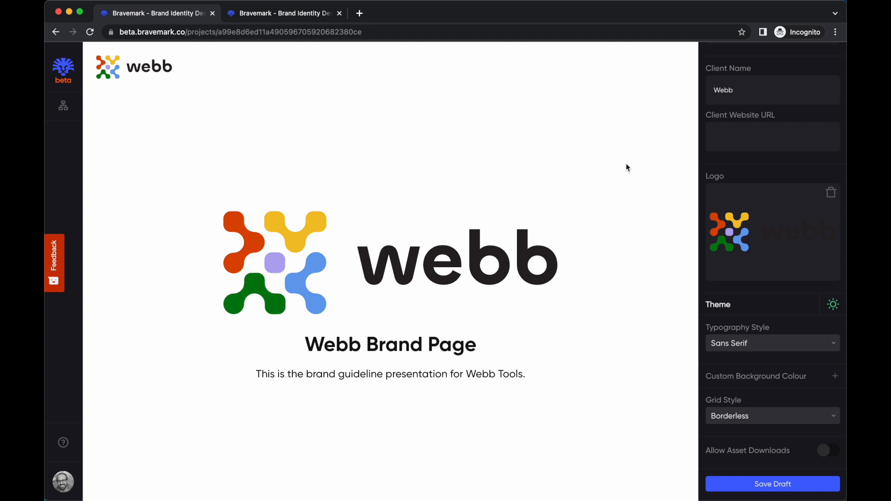
pyautogui.scroll(-10, 628, 321)
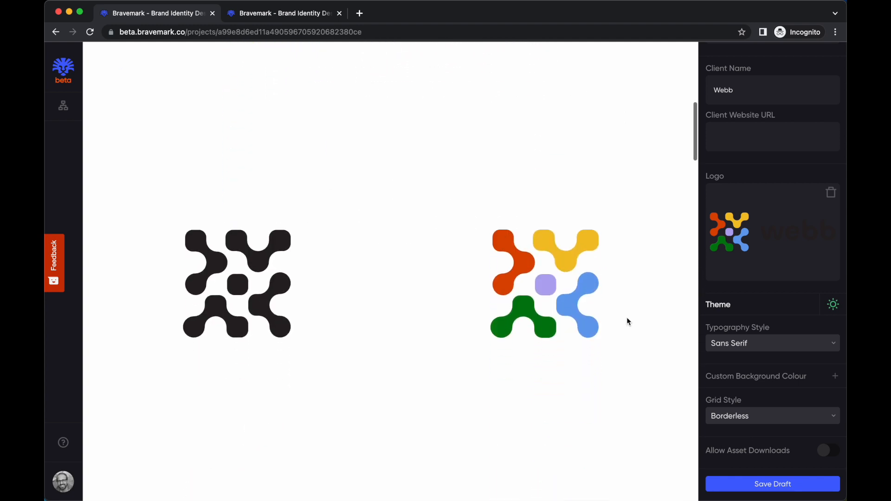
pyautogui.scroll(-15, 626, 320)
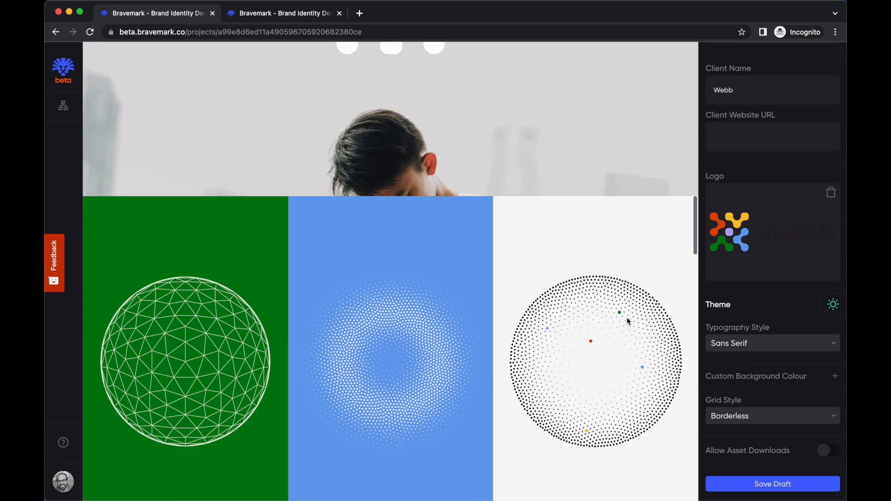
pyautogui.scroll(-10, 627, 322)
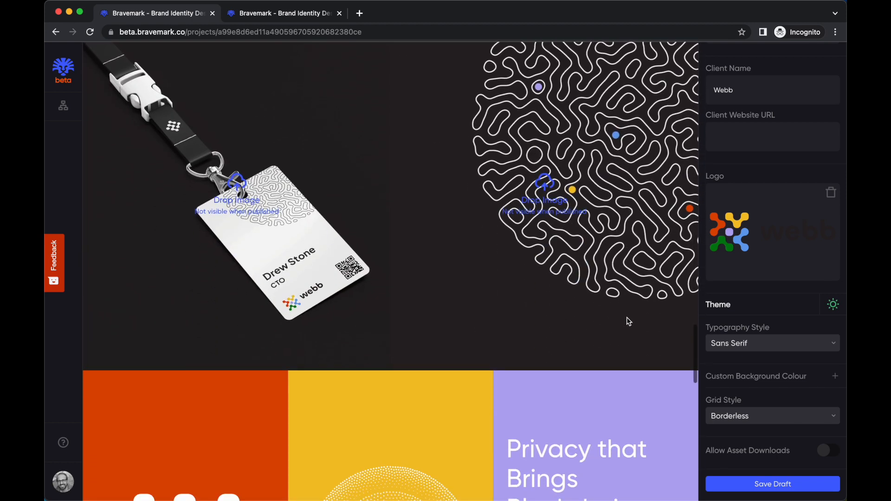
pyautogui.scroll(3, 628, 321)
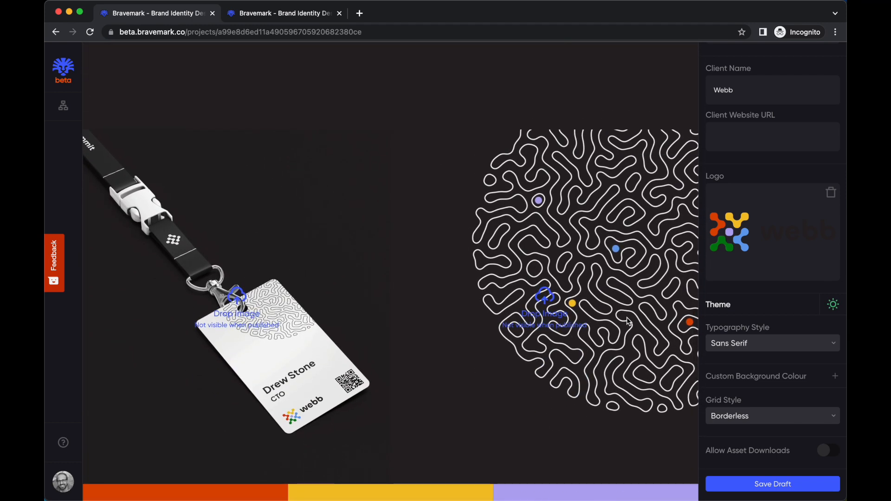
pyautogui.scroll(-15, 540, 295)
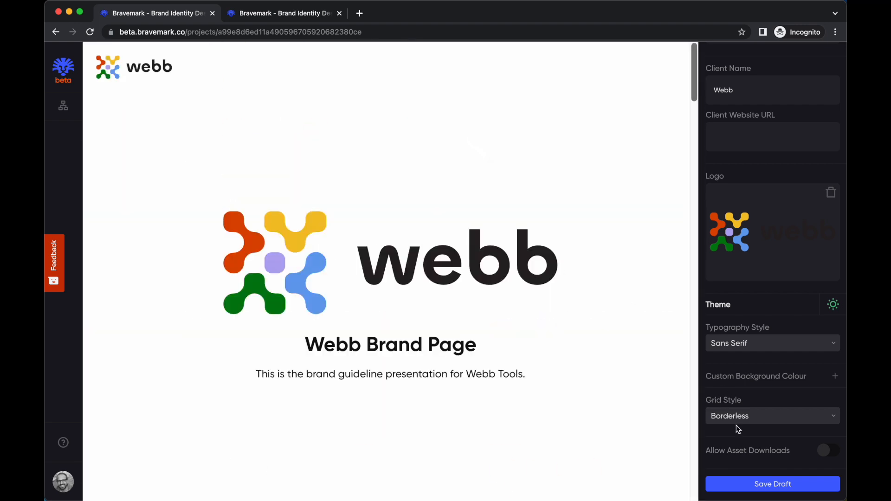
# Set the project's grid style to Bento and check the logo, T-shirt photo and pattern modules
pyautogui.click(747, 416)
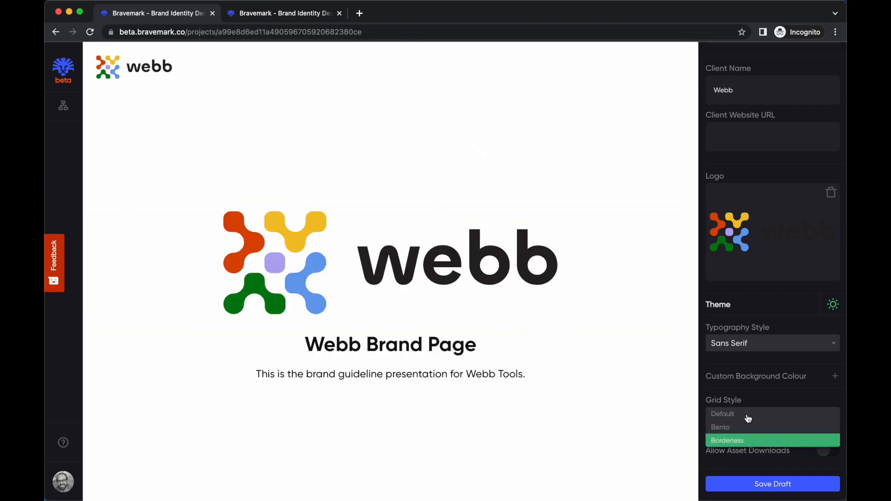
pyautogui.click(724, 428)
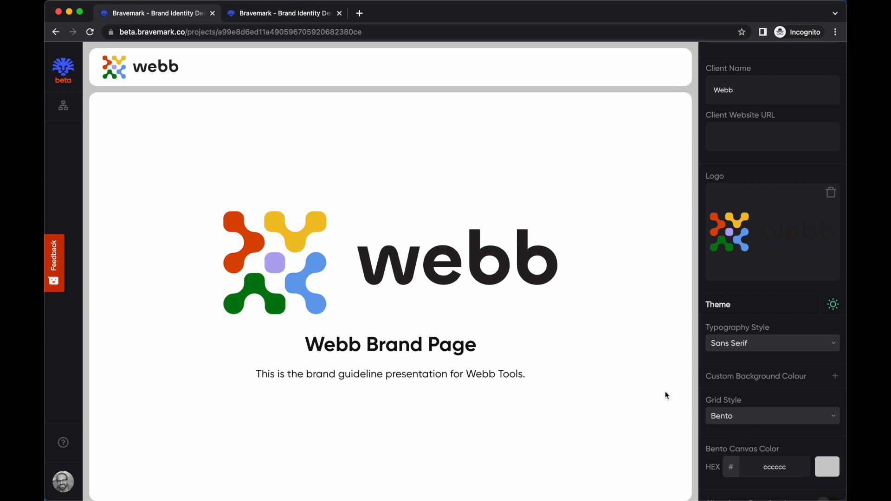
pyautogui.scroll(-15, 666, 395)
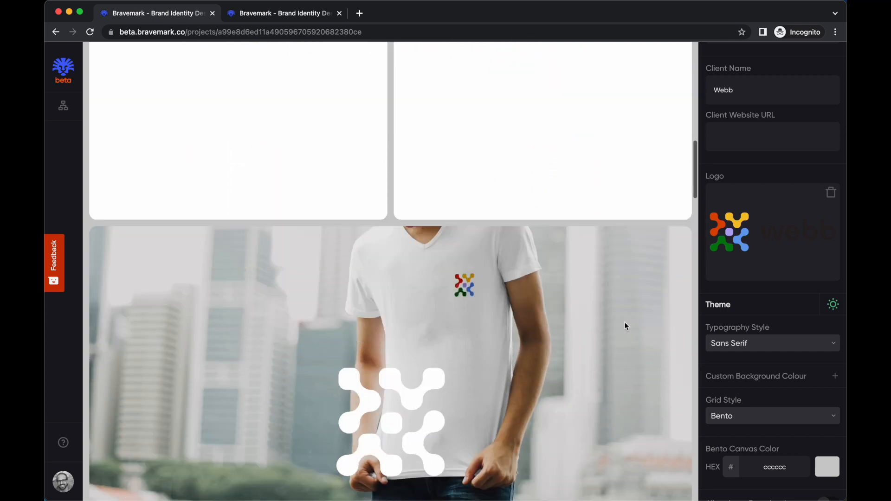
pyautogui.scroll(-5, 625, 323)
# Lighten the Bento canvas colour to a near-white grey and check it around the colour palette, footer and mockup modules
pyautogui.click(827, 467)
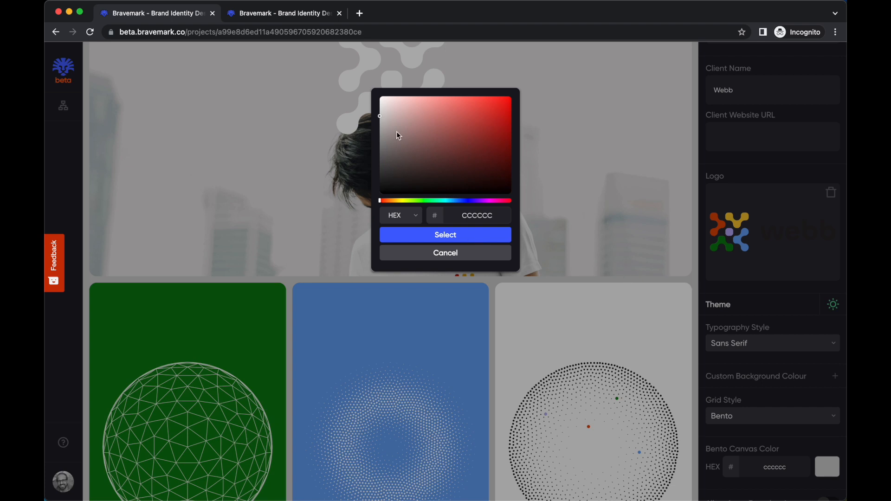
pyautogui.moveTo(380, 114); pyautogui.dragTo(380, 105)
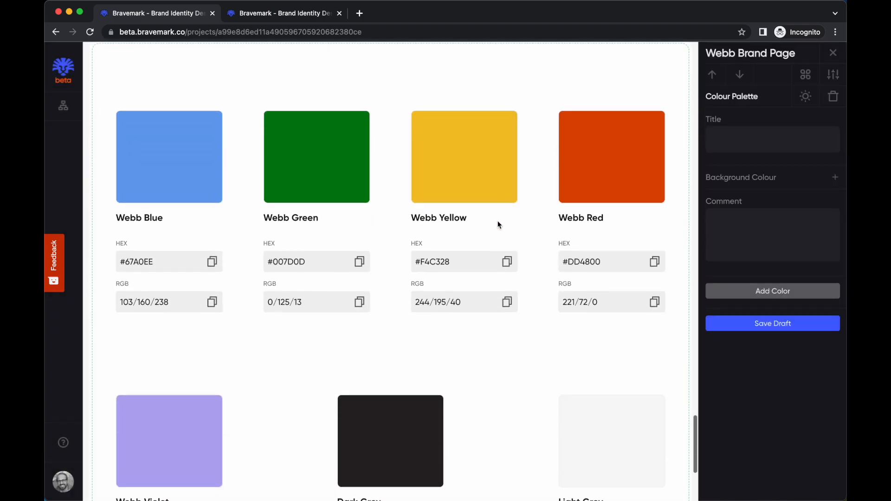
pyautogui.scroll(-5, 498, 225)
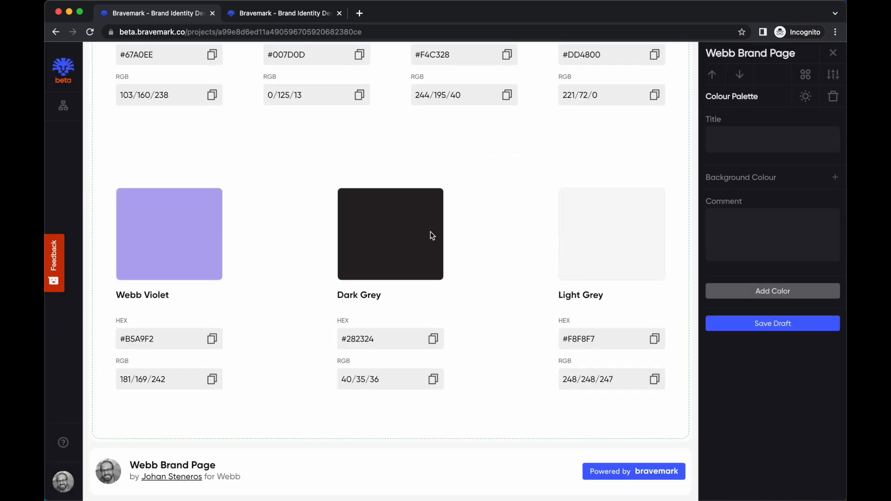
pyautogui.scroll(10, 430, 234)
pyautogui.scroll(15, 430, 235)
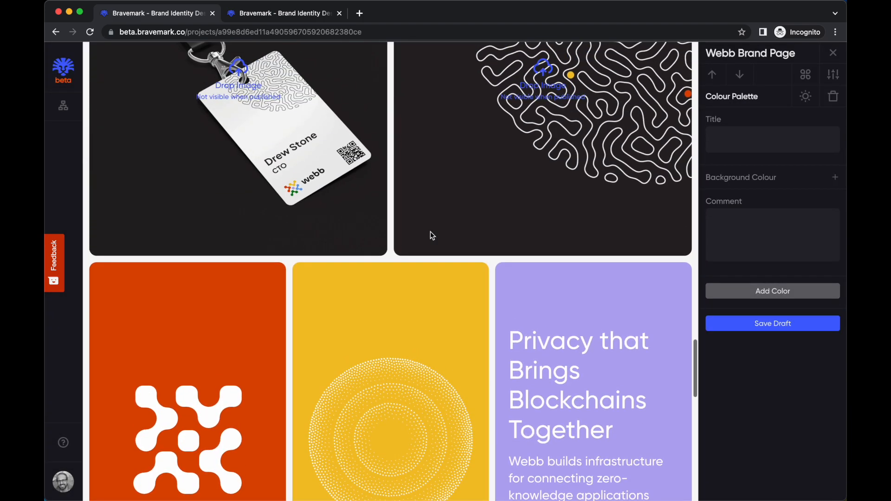
# Remove the background colour from the dotted sphere logo module beside the blue pattern module
pyautogui.scroll(6, 430, 236)
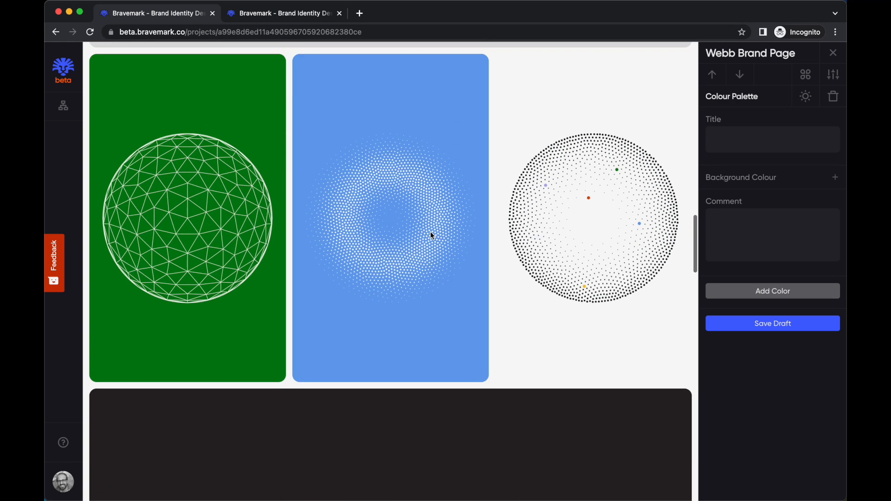
pyautogui.click(548, 154)
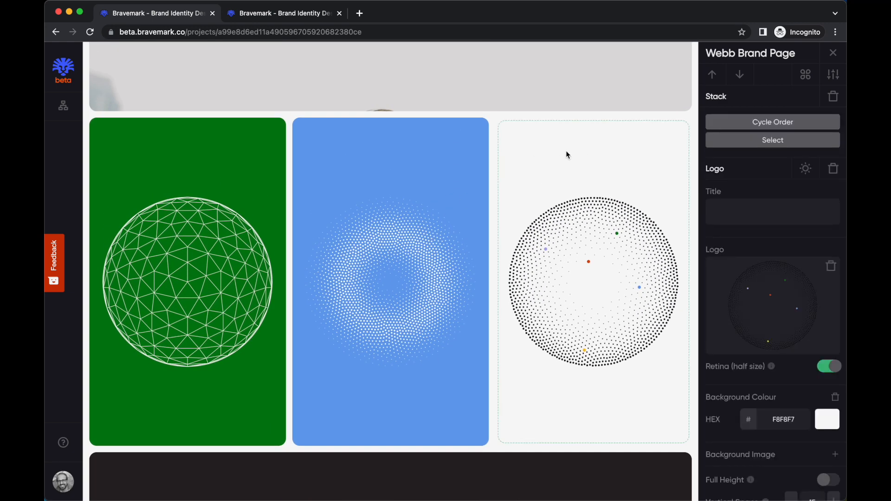
pyautogui.click(835, 399)
# Save the draft and publish the brand page under the path "webb"
pyautogui.scroll(15, 507, 268)
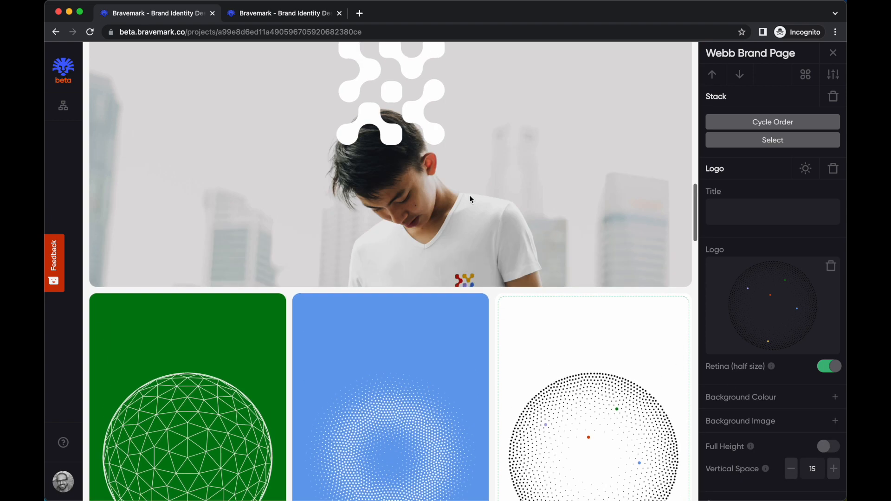
pyautogui.scroll(10, 470, 200)
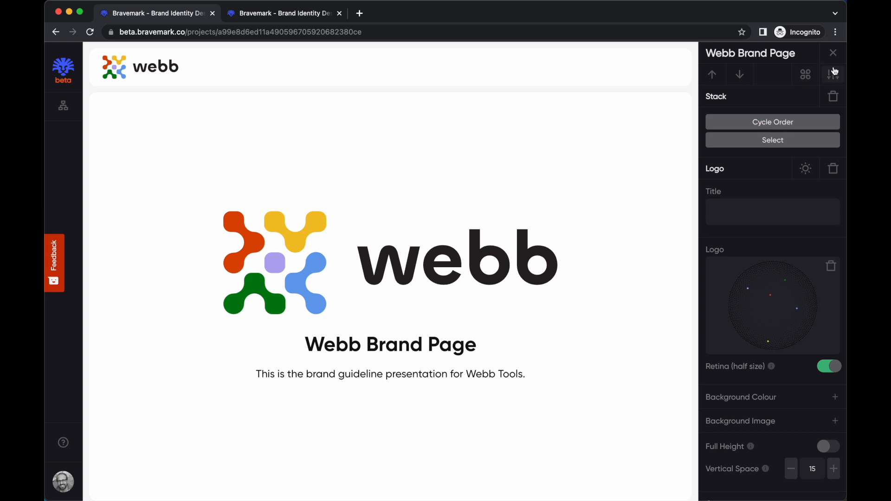
pyautogui.scroll(-3, 750, 369)
pyautogui.click(774, 488)
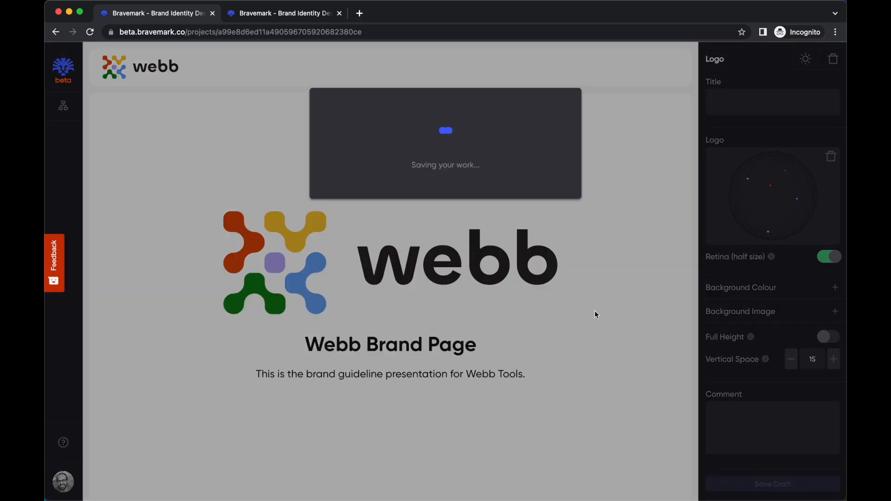
pyautogui.click(459, 226)
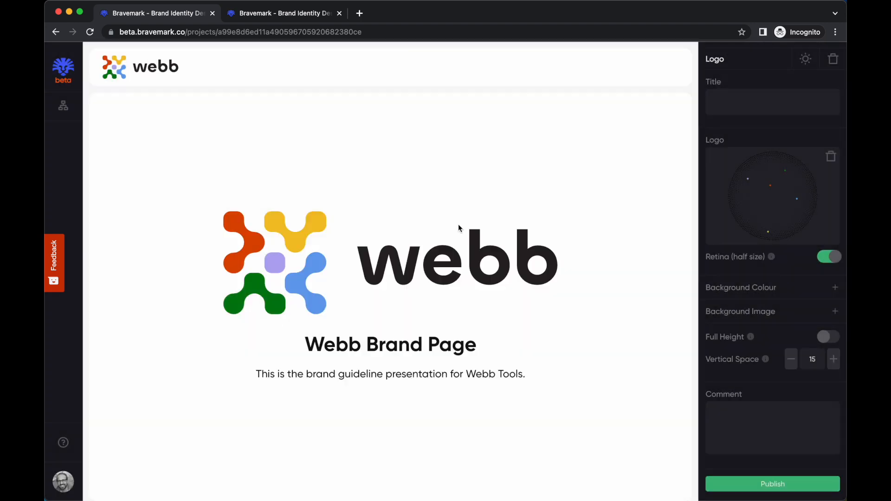
pyautogui.click(757, 483)
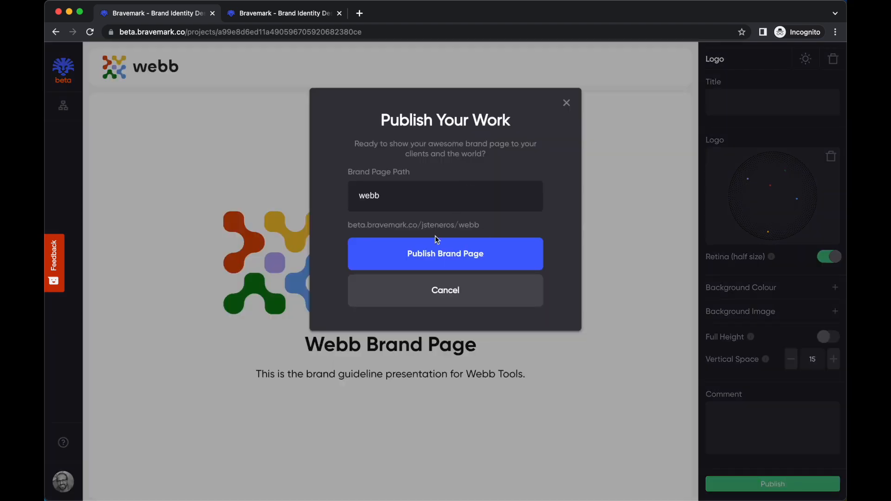
pyautogui.click(460, 262)
pyautogui.click(461, 269)
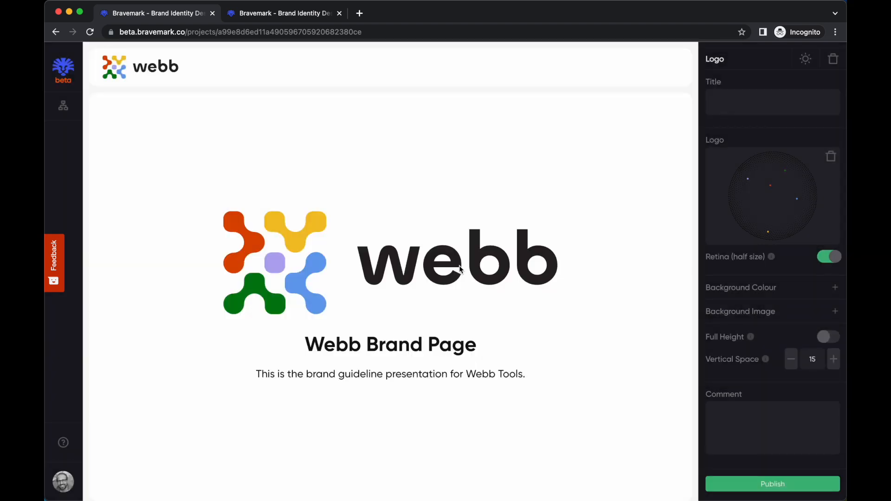
# Open the published Webb brand page and examine its logo, photo, pattern, mockup, text and colour palette modules down to the footer
pyautogui.click(297, 19)
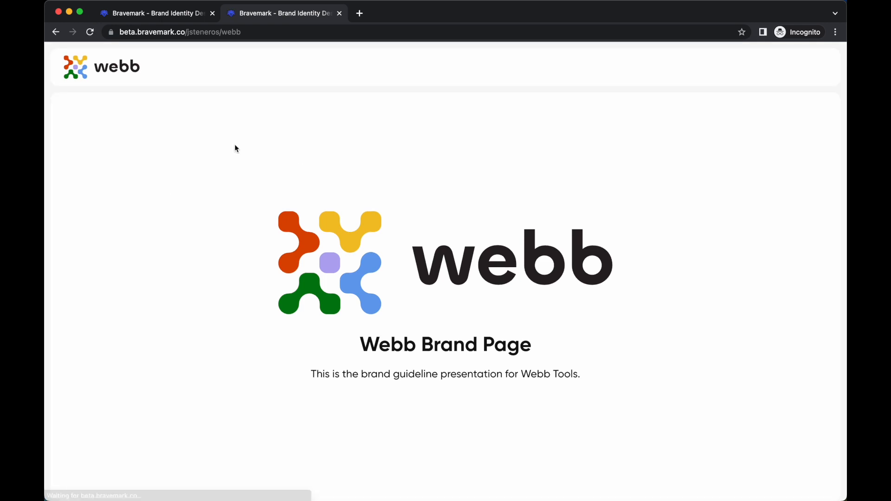
pyautogui.scroll(-14, 253, 367)
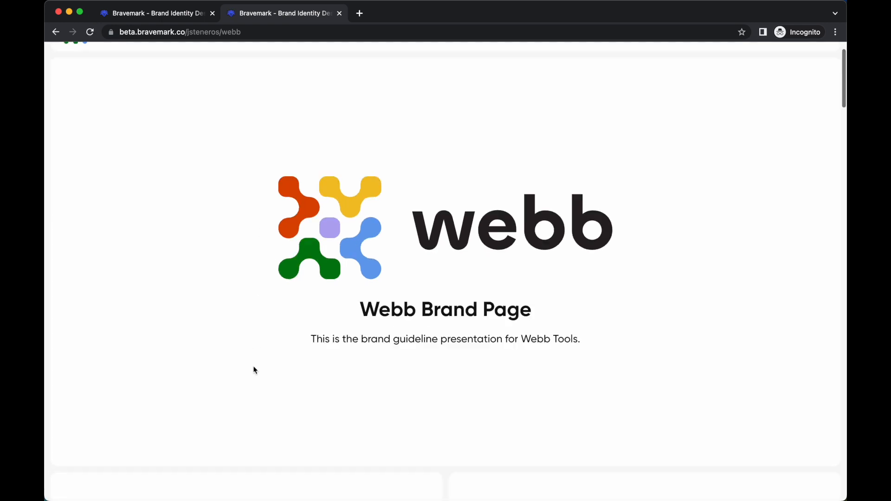
pyautogui.scroll(-15, 254, 370)
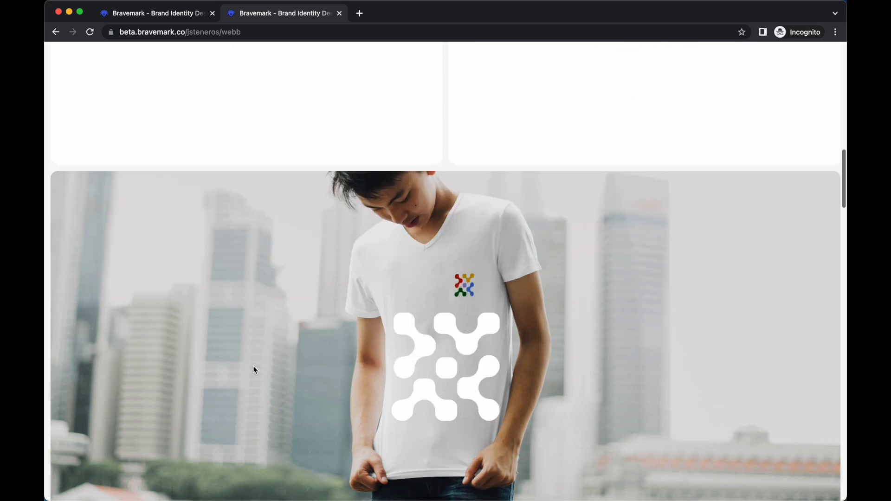
pyautogui.scroll(-13, 255, 370)
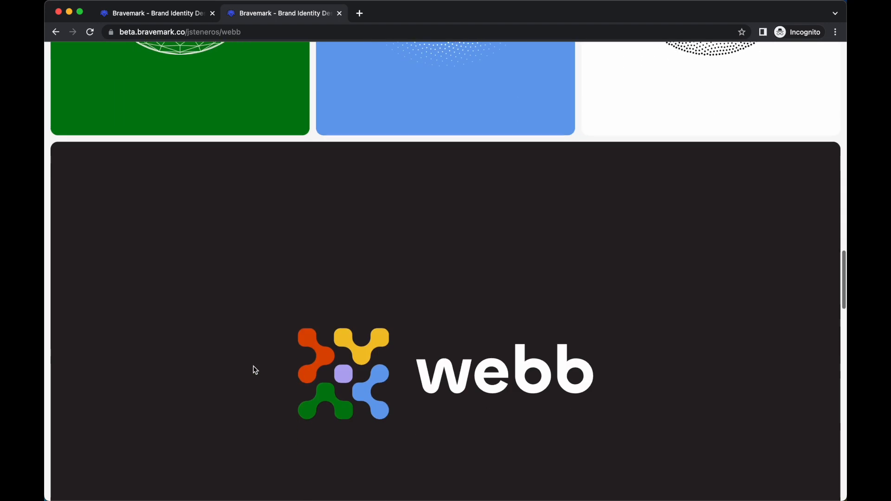
pyautogui.scroll(-15, 255, 370)
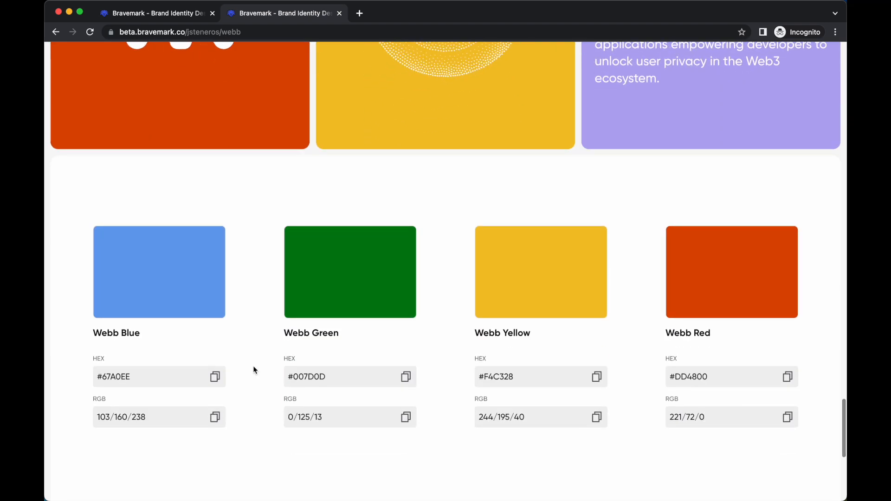
pyautogui.scroll(-7, 254, 370)
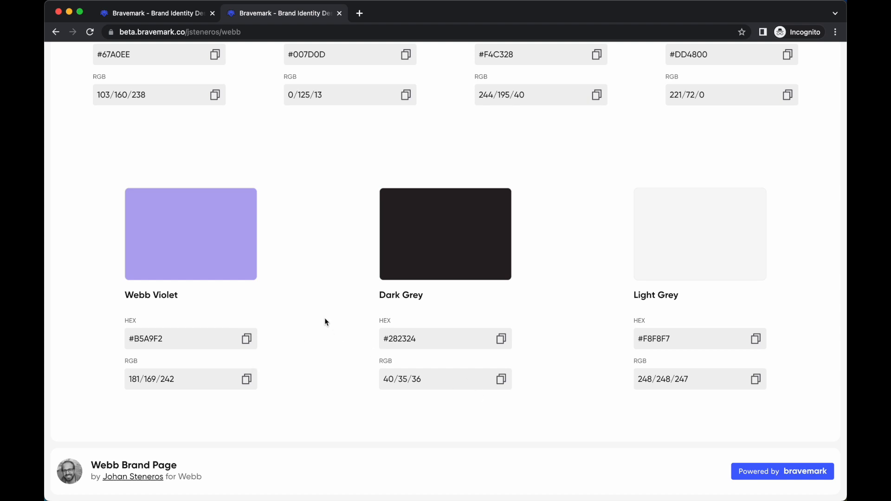
pyautogui.scroll(2, 326, 320)
pyautogui.scroll(-2, 325, 320)
pyautogui.scroll(15, 325, 319)
pyautogui.scroll(15, 327, 322)
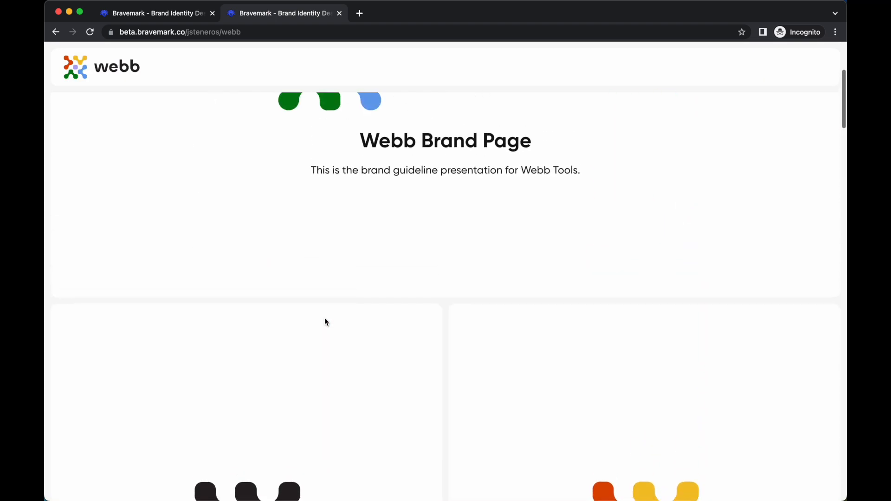
pyautogui.scroll(-10, 327, 321)
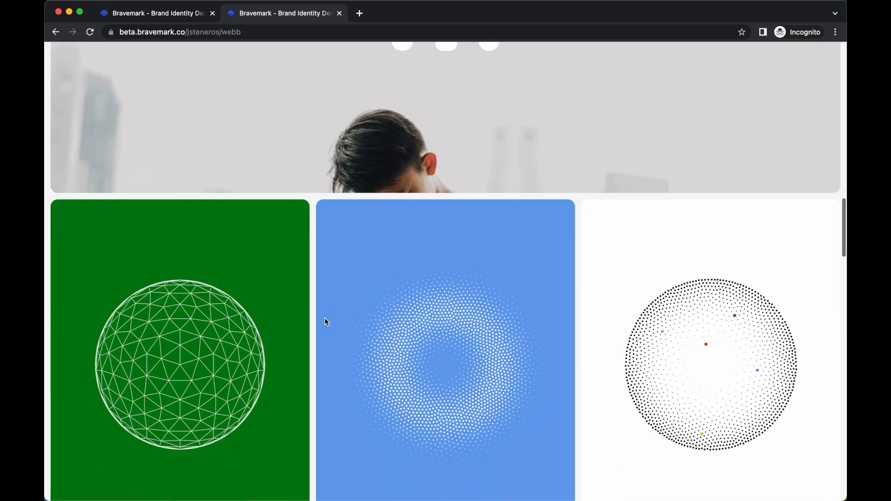
pyautogui.scroll(-15, 327, 321)
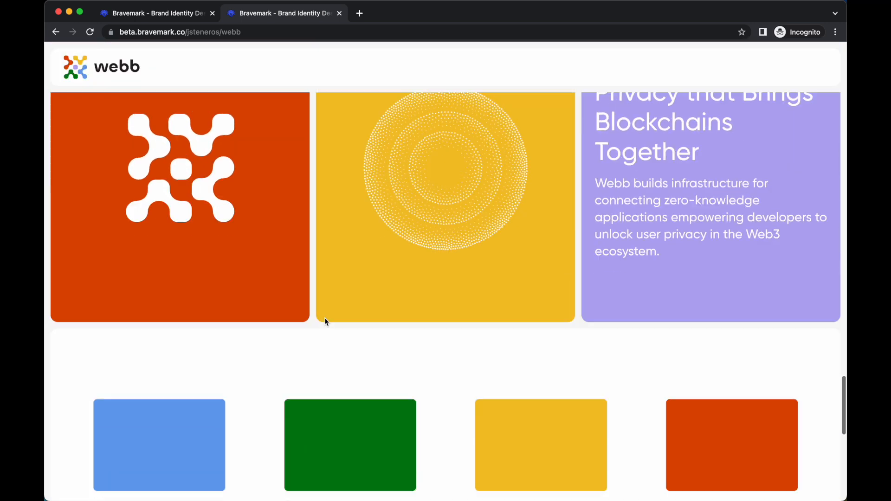
pyautogui.scroll(7, 325, 318)
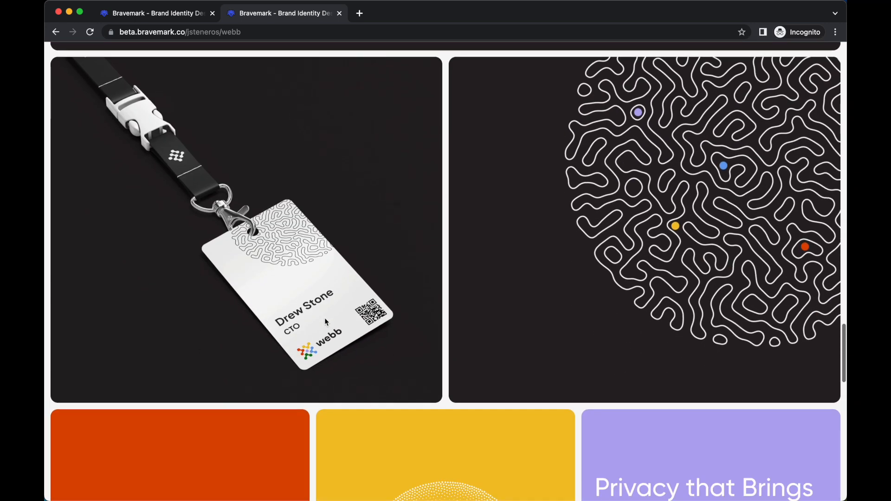
pyautogui.scroll(-2, 326, 322)
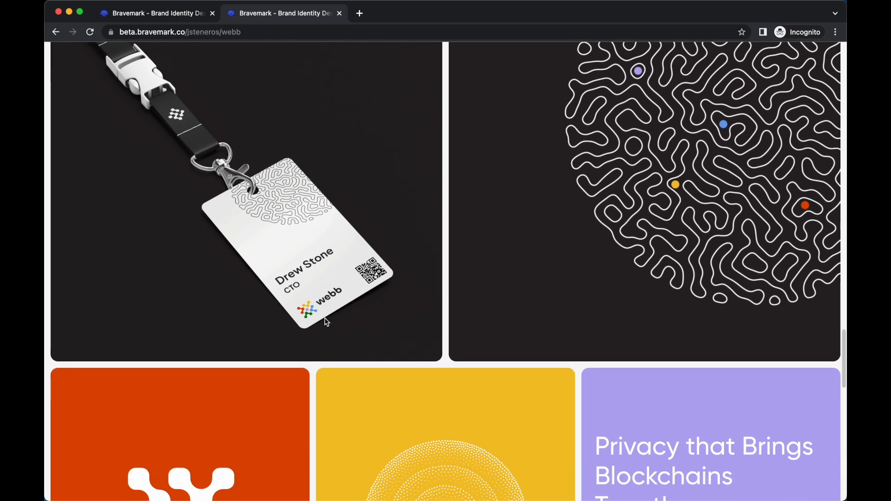
pyautogui.scroll(-15, 326, 322)
pyautogui.scroll(20, 326, 322)
pyautogui.scroll(15, 325, 318)
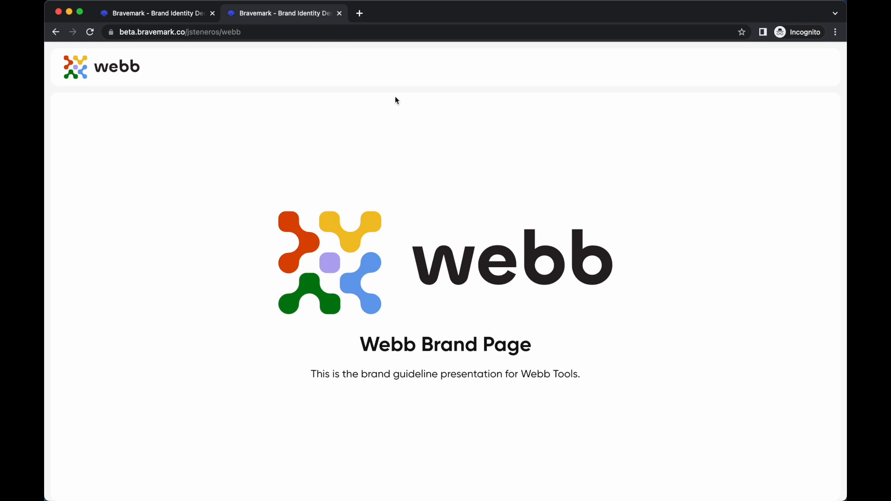